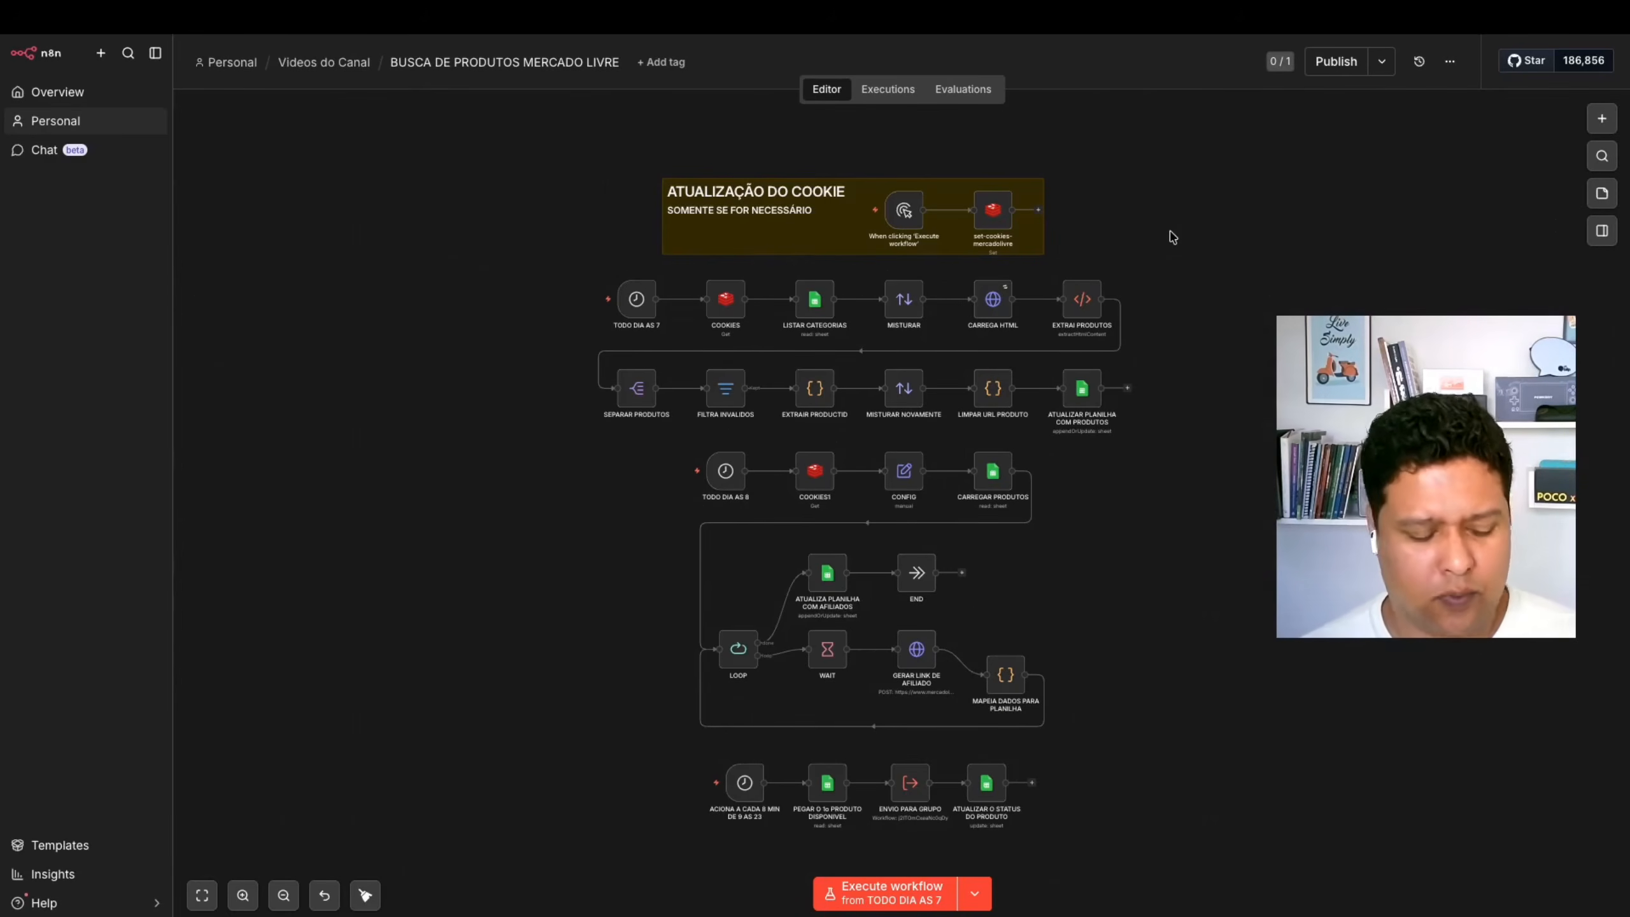
# Step: Switch to WhatsApp Business and look through the deal messages in the third Top Ofertas MyShopList group
pyautogui.moveTo(1152, 20)
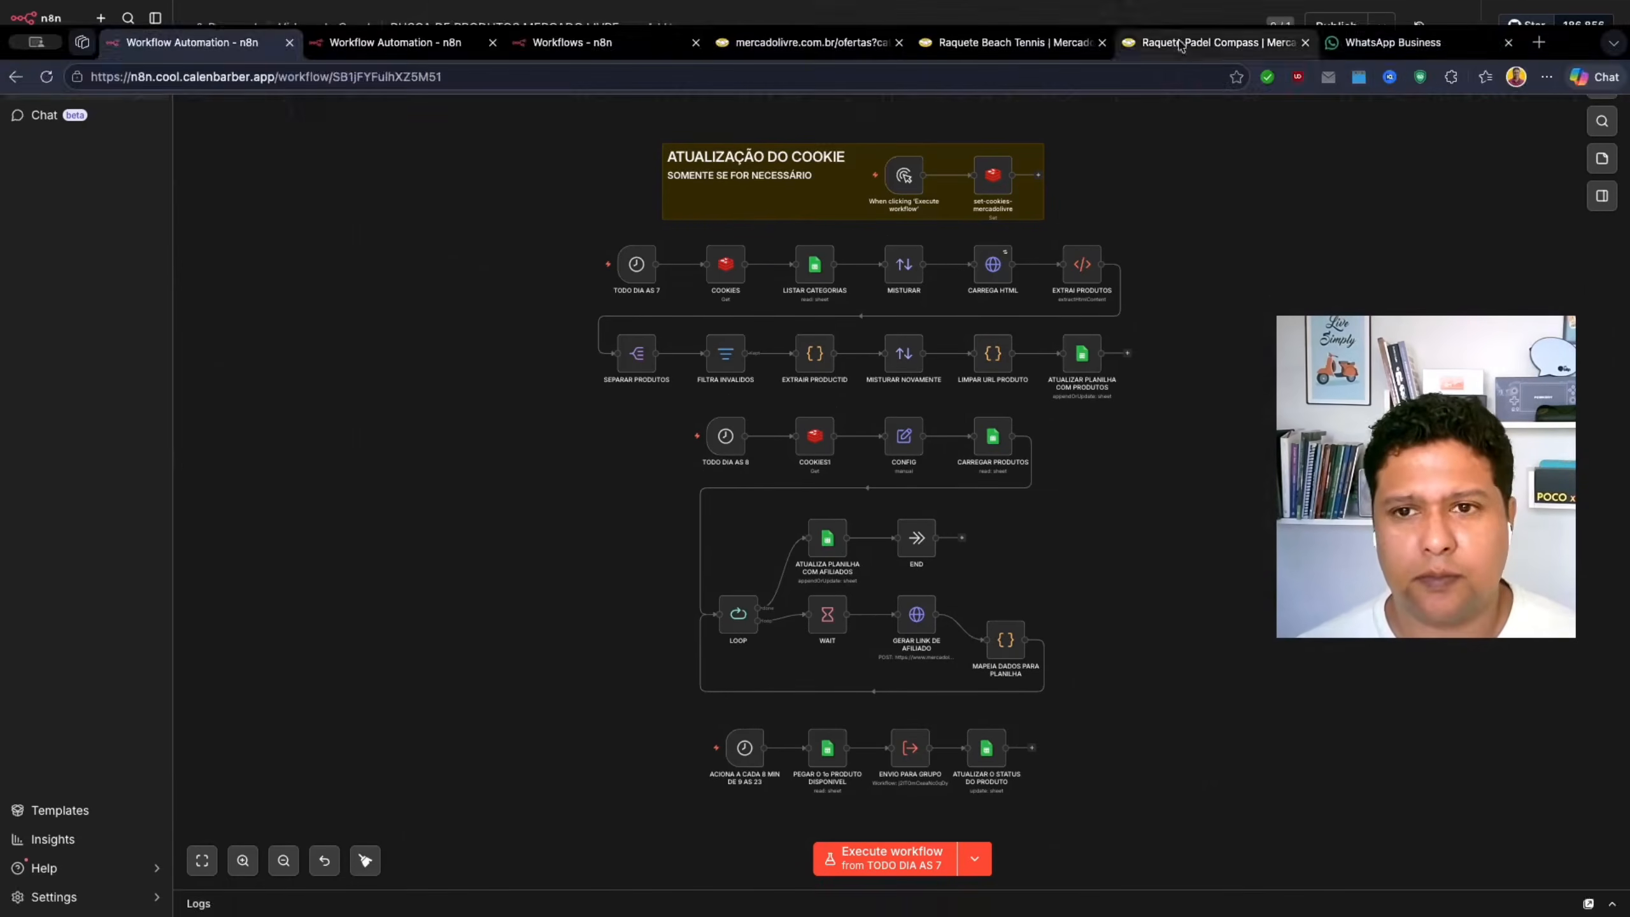
pyautogui.click(1386, 43)
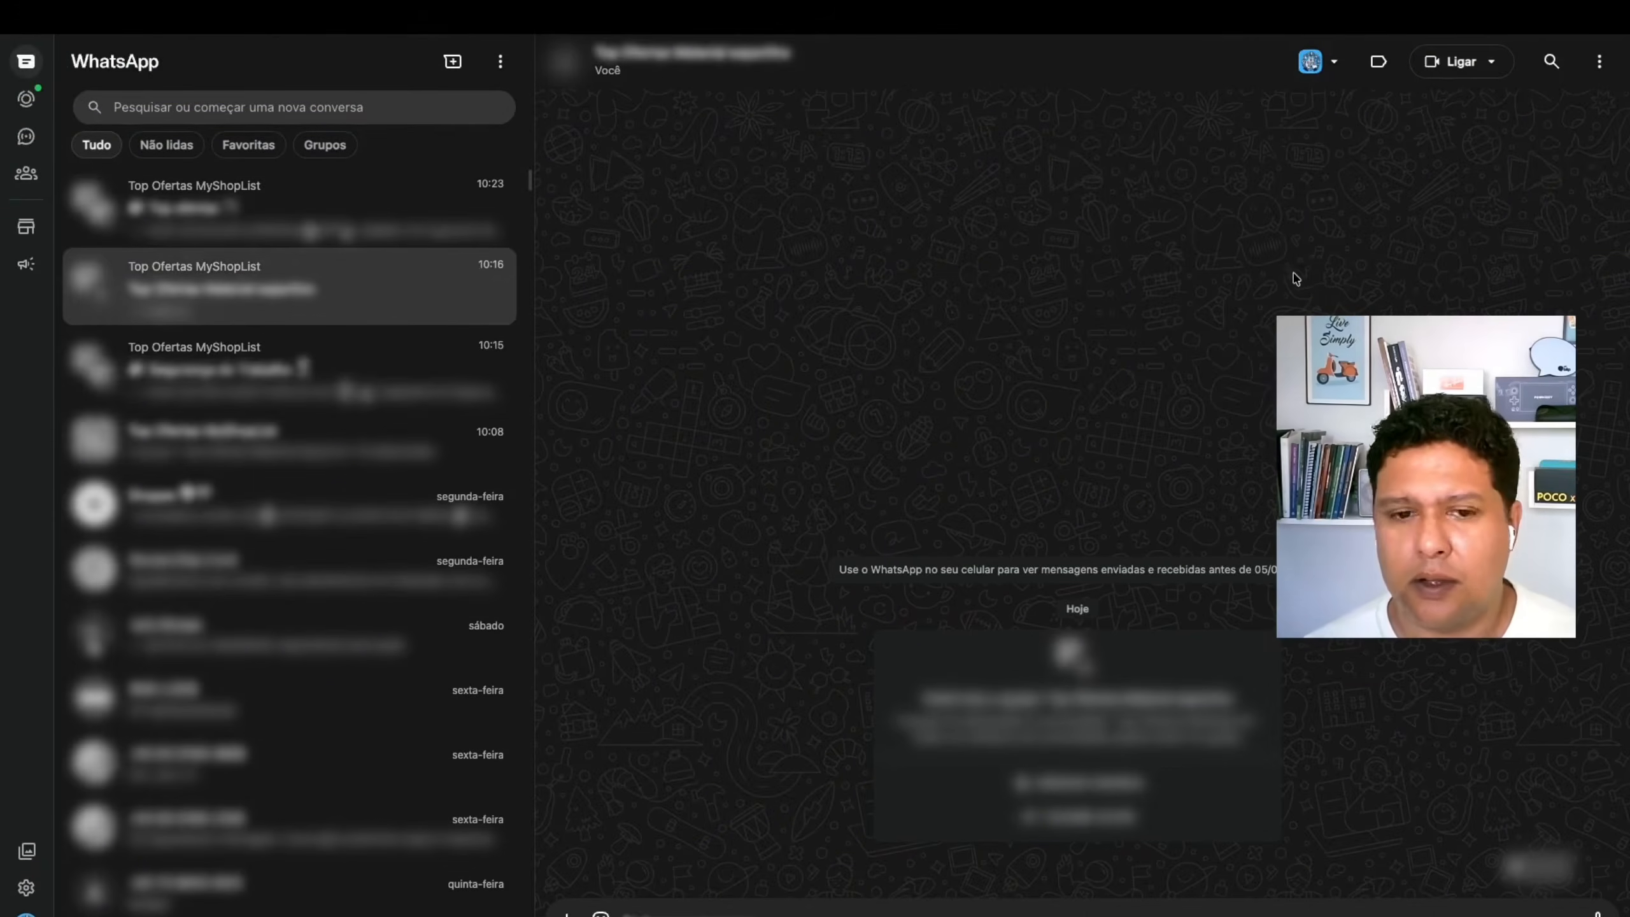
pyautogui.moveTo(221, 299)
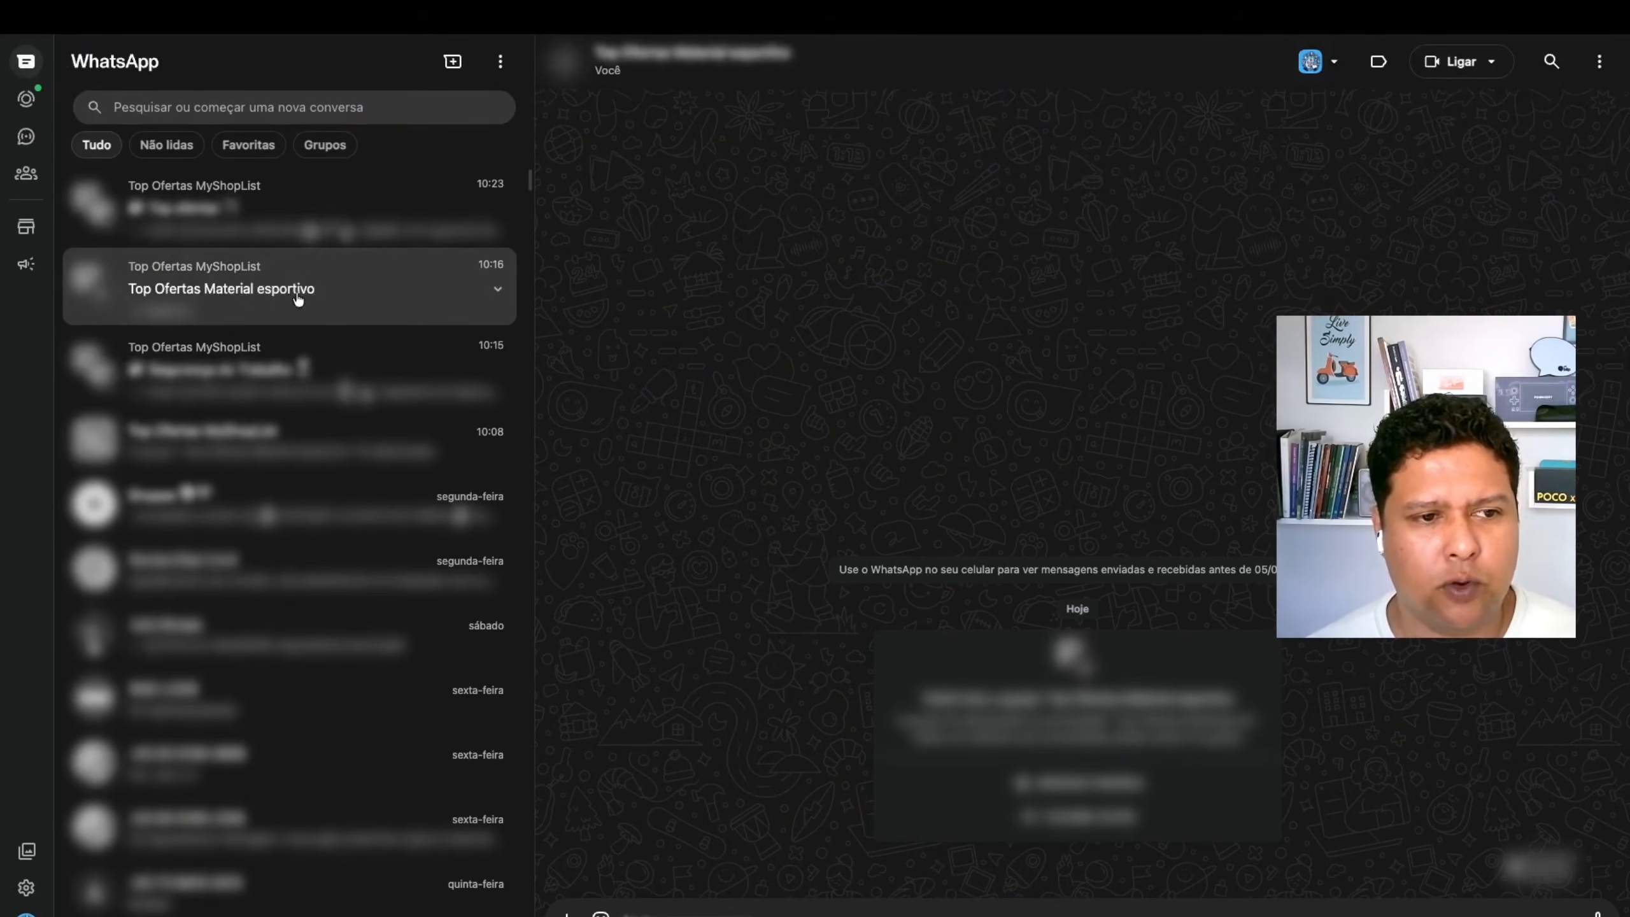
pyautogui.click(261, 364)
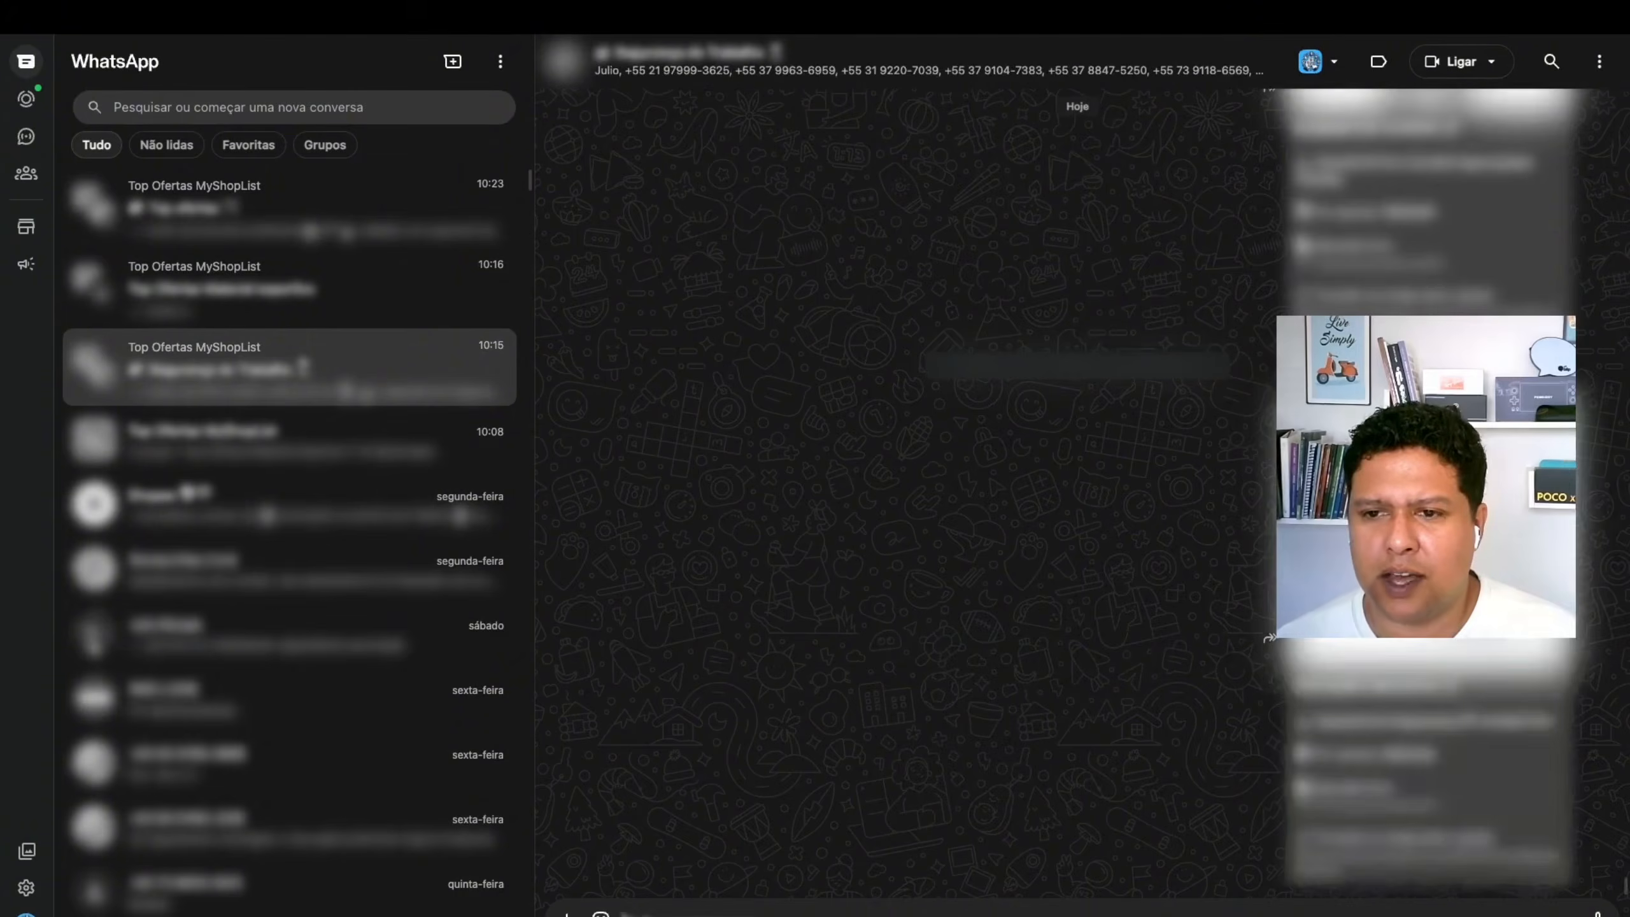
pyautogui.scroll(5, 1413, 659)
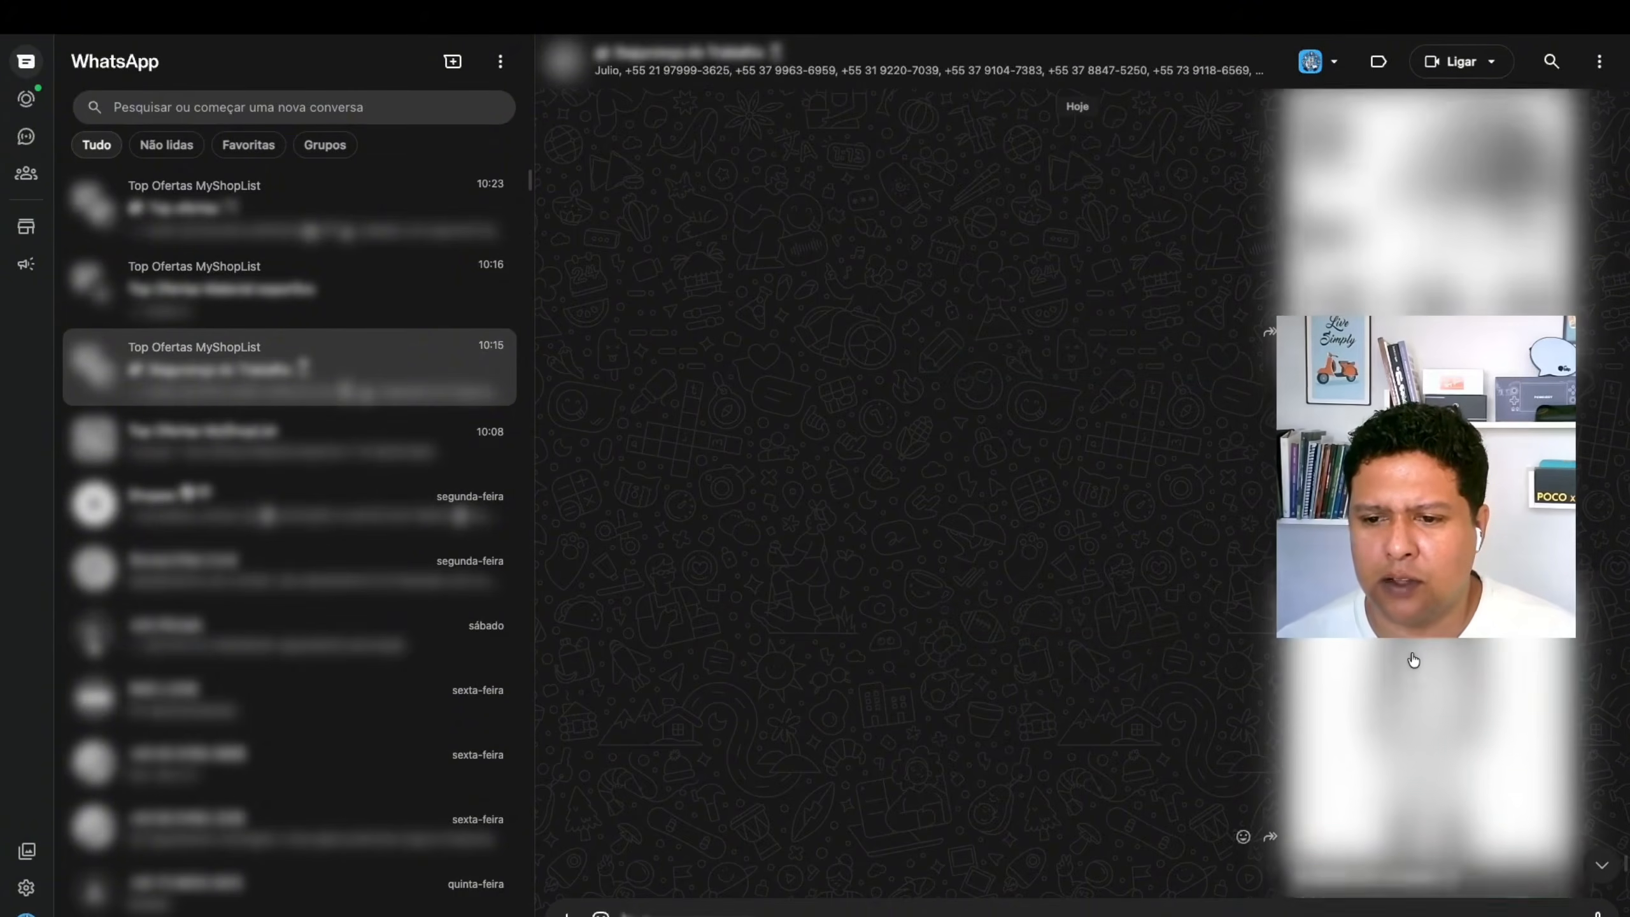
pyautogui.scroll(3, 1414, 659)
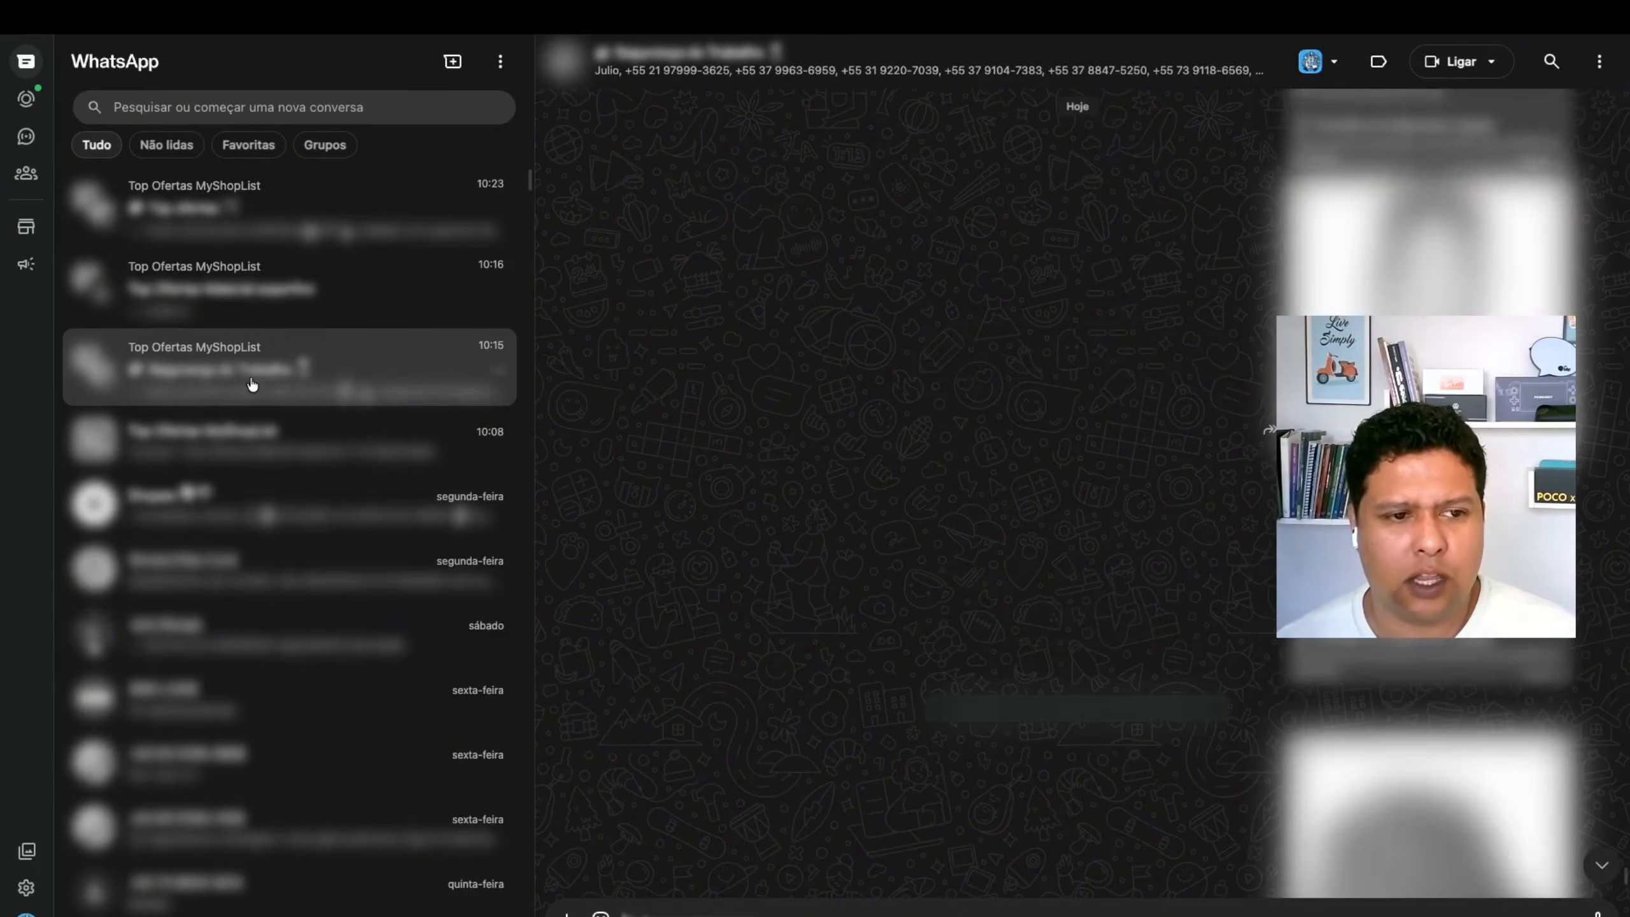
# Step: Look at the Top Ofertas Material esportivo group and the product deals posted in the community's topmost group
pyautogui.click(219, 300)
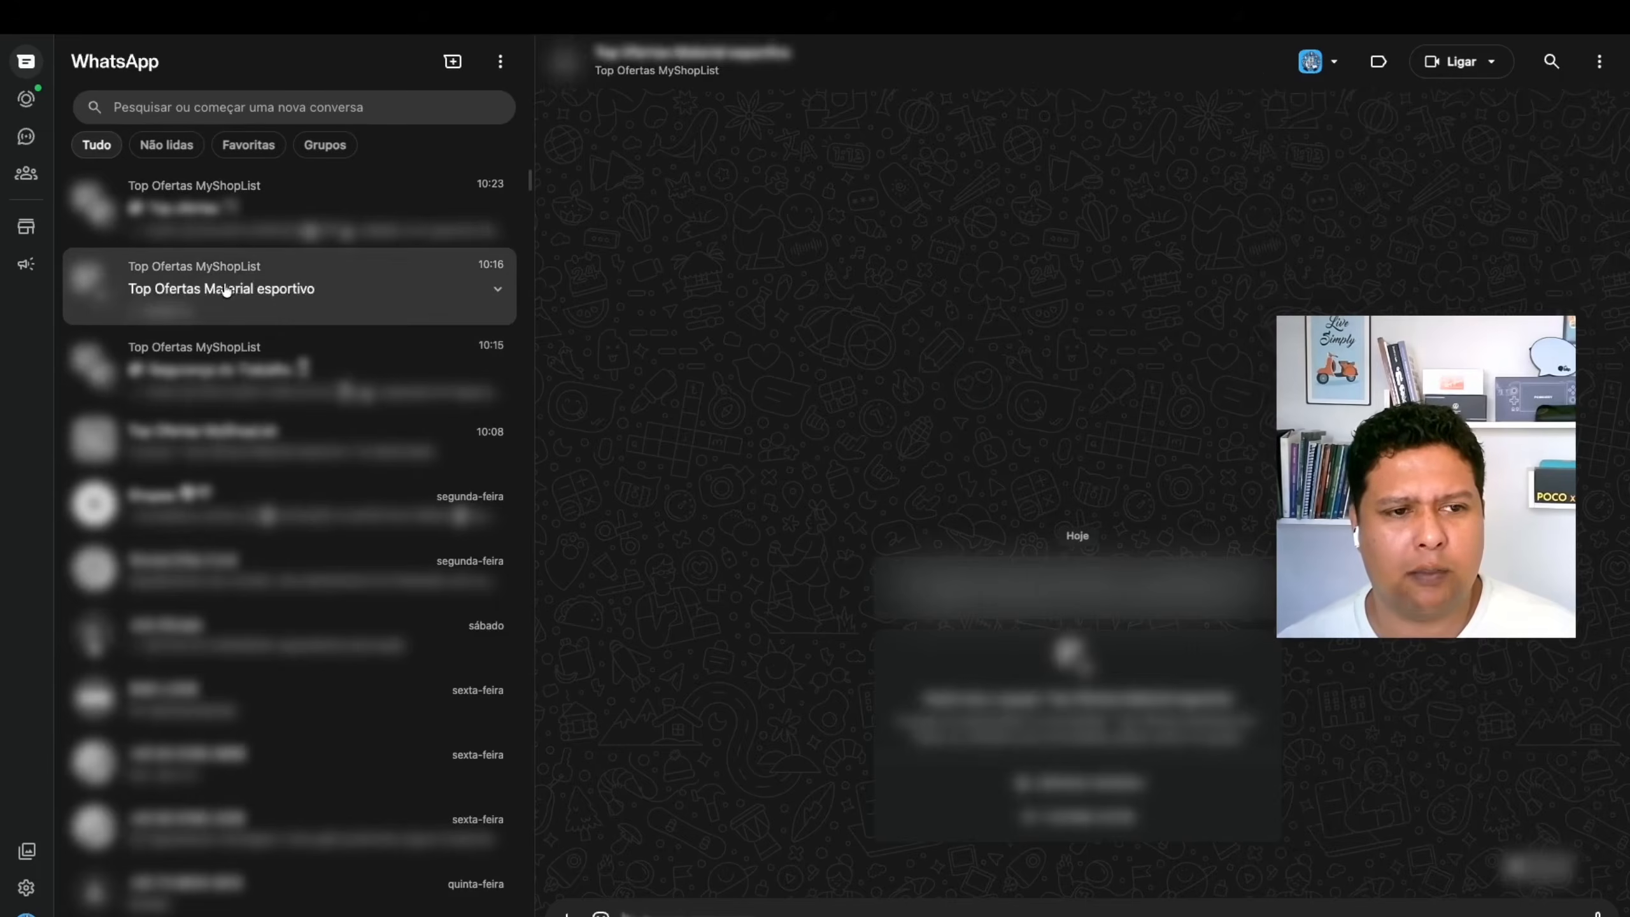
pyautogui.click(201, 214)
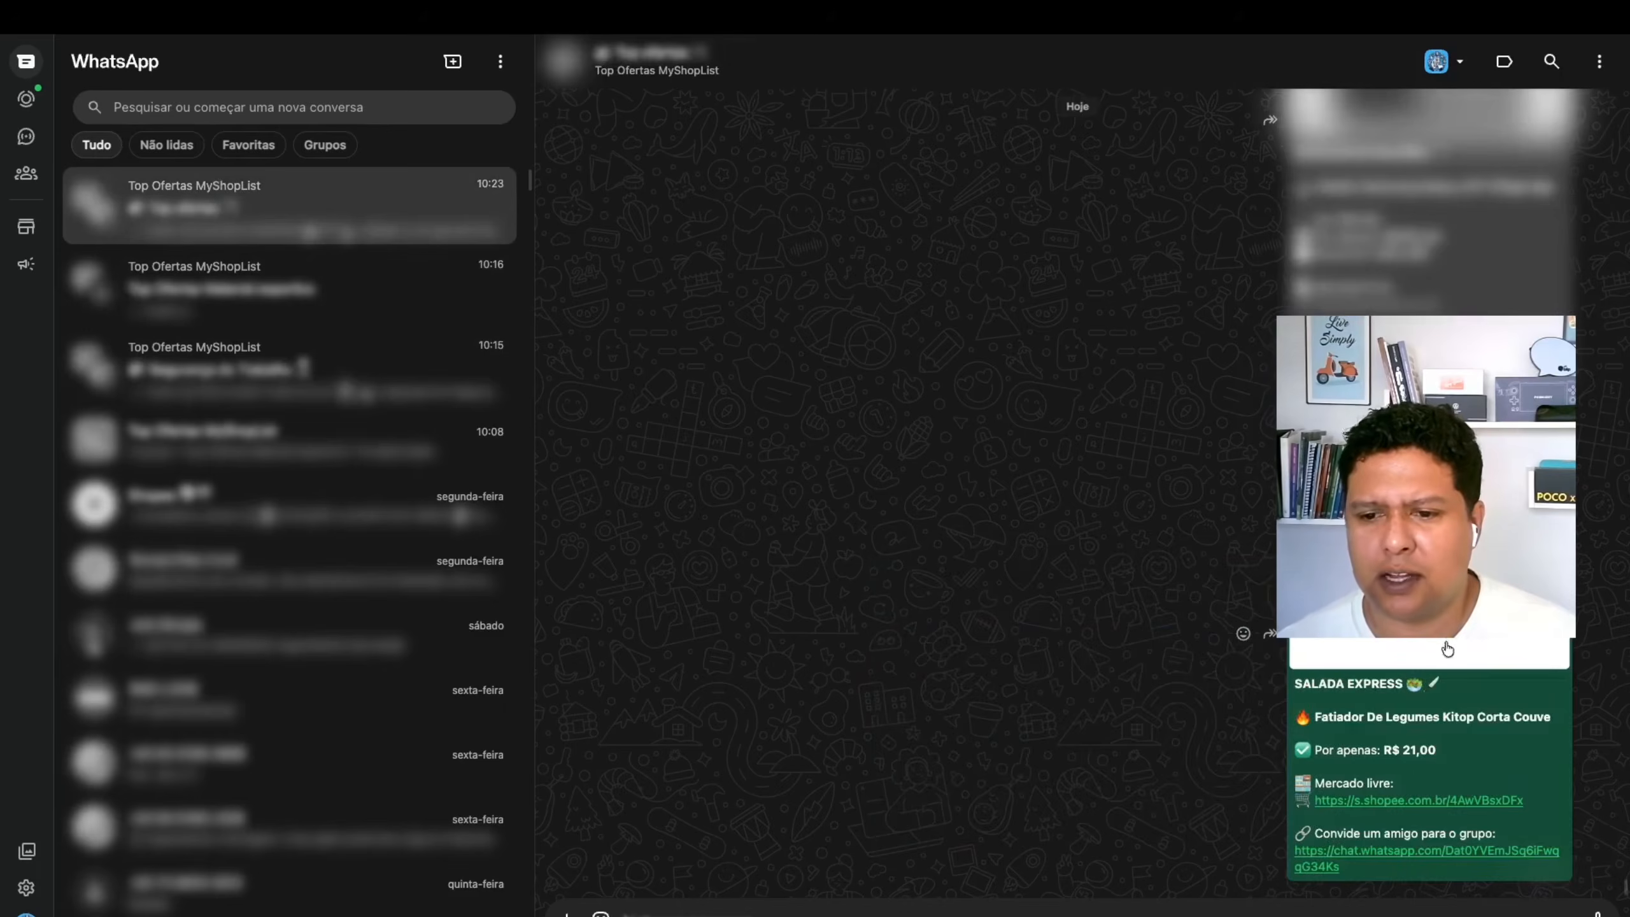
pyautogui.scroll(5, 1432, 675)
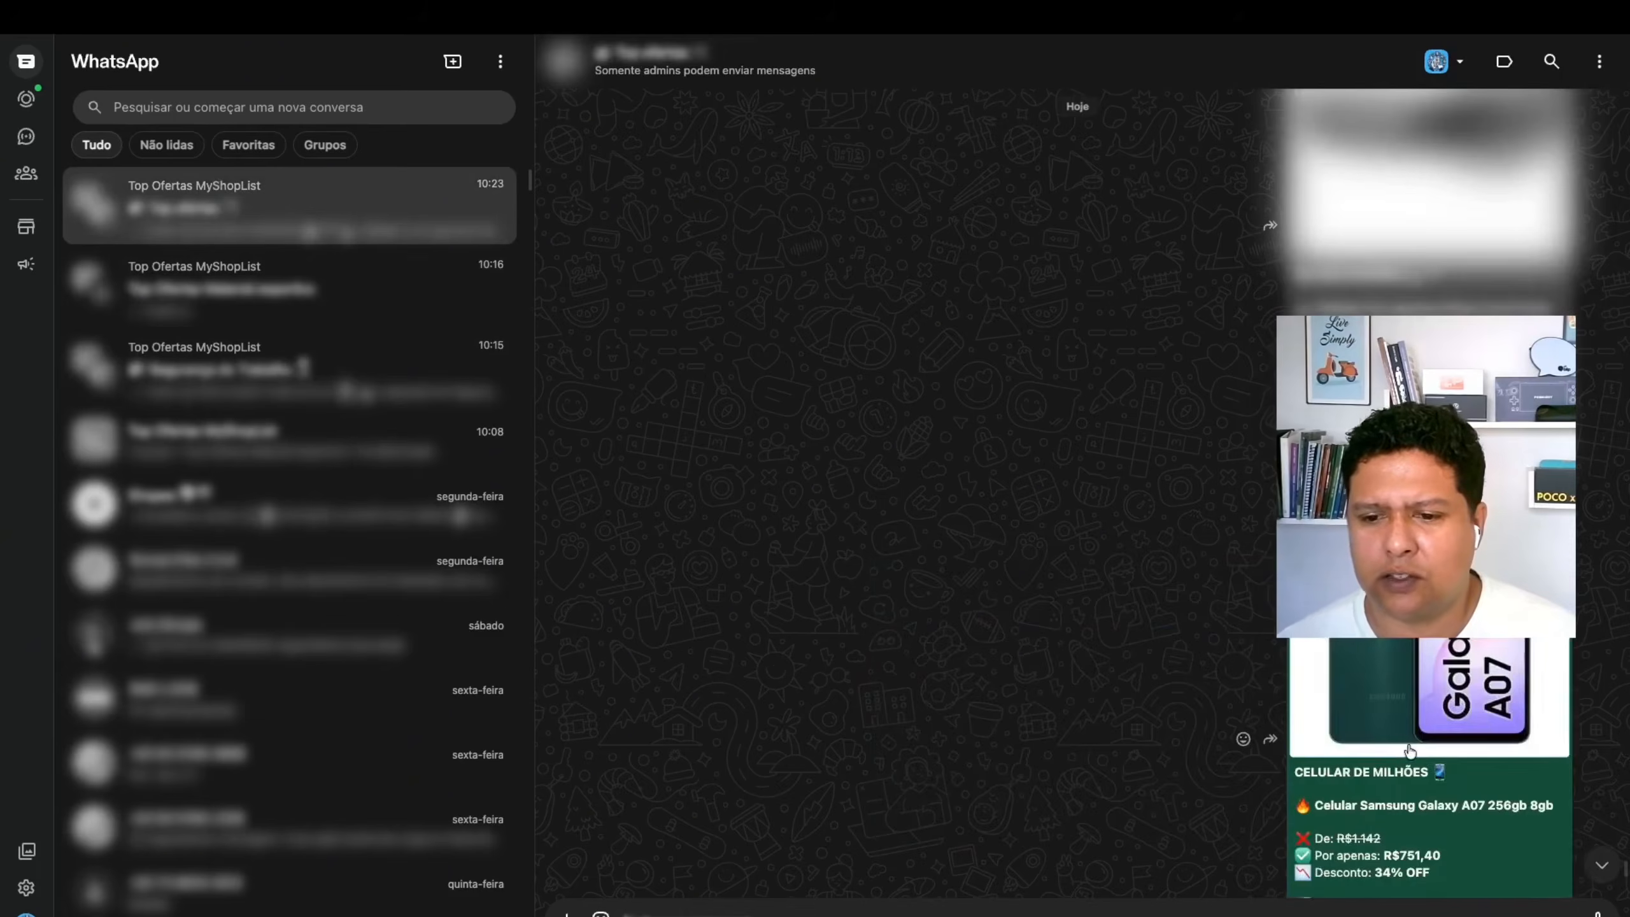
pyautogui.scroll(-5, 1408, 750)
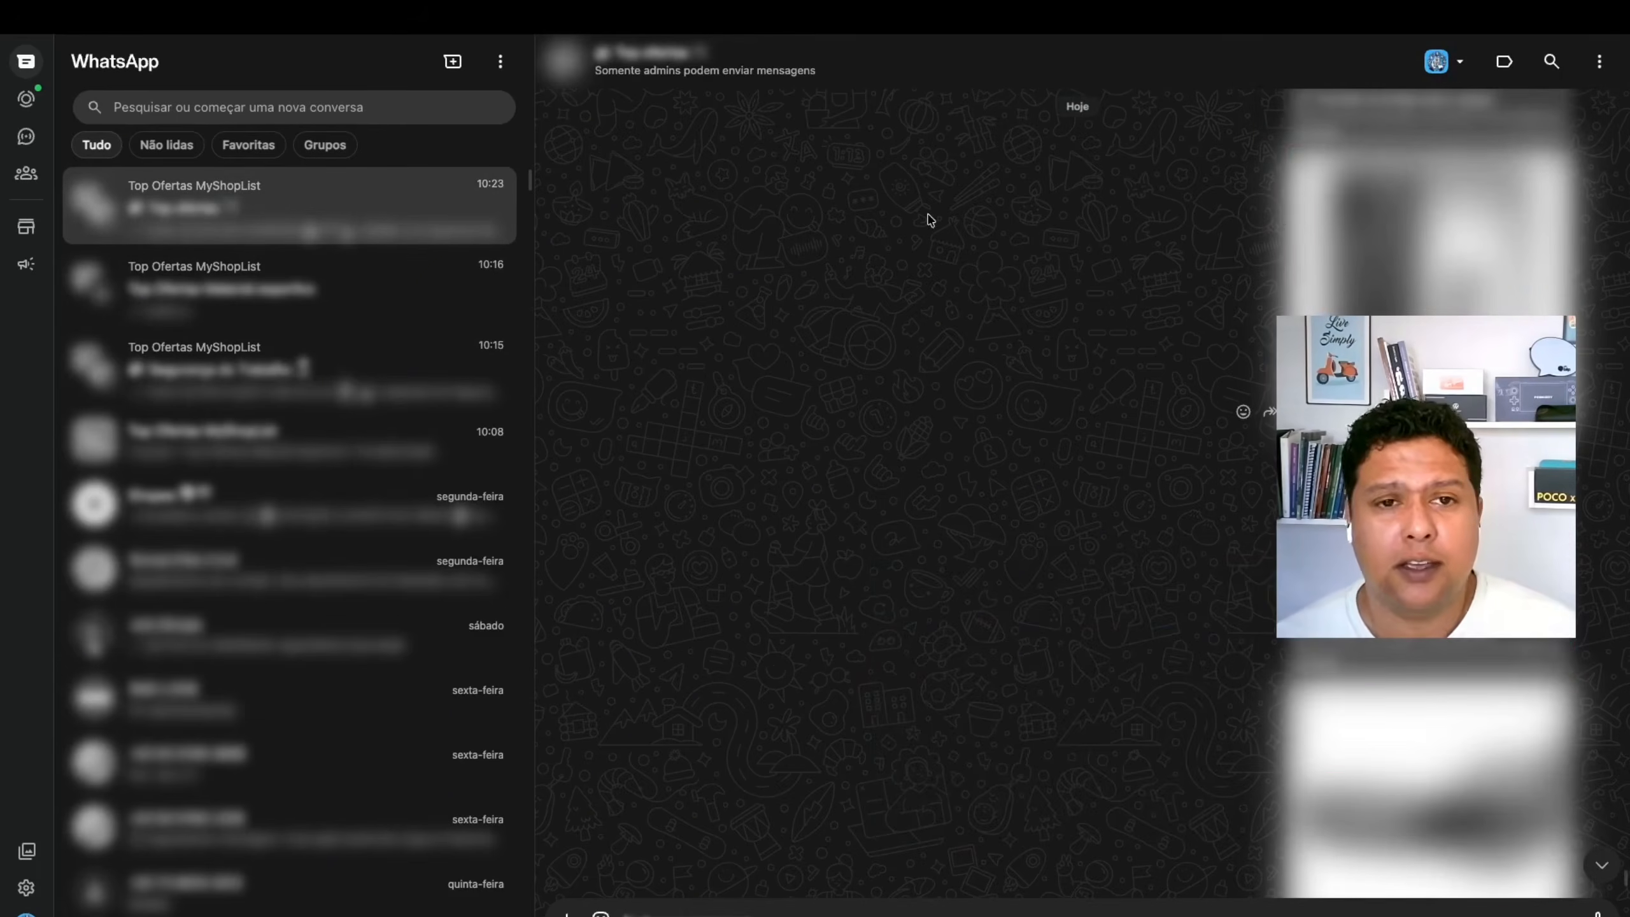
# Step: Switch to the Mercado Livre offers page for Esportes e Fitness and look through its discounted products
pyautogui.moveTo(1029, 24)
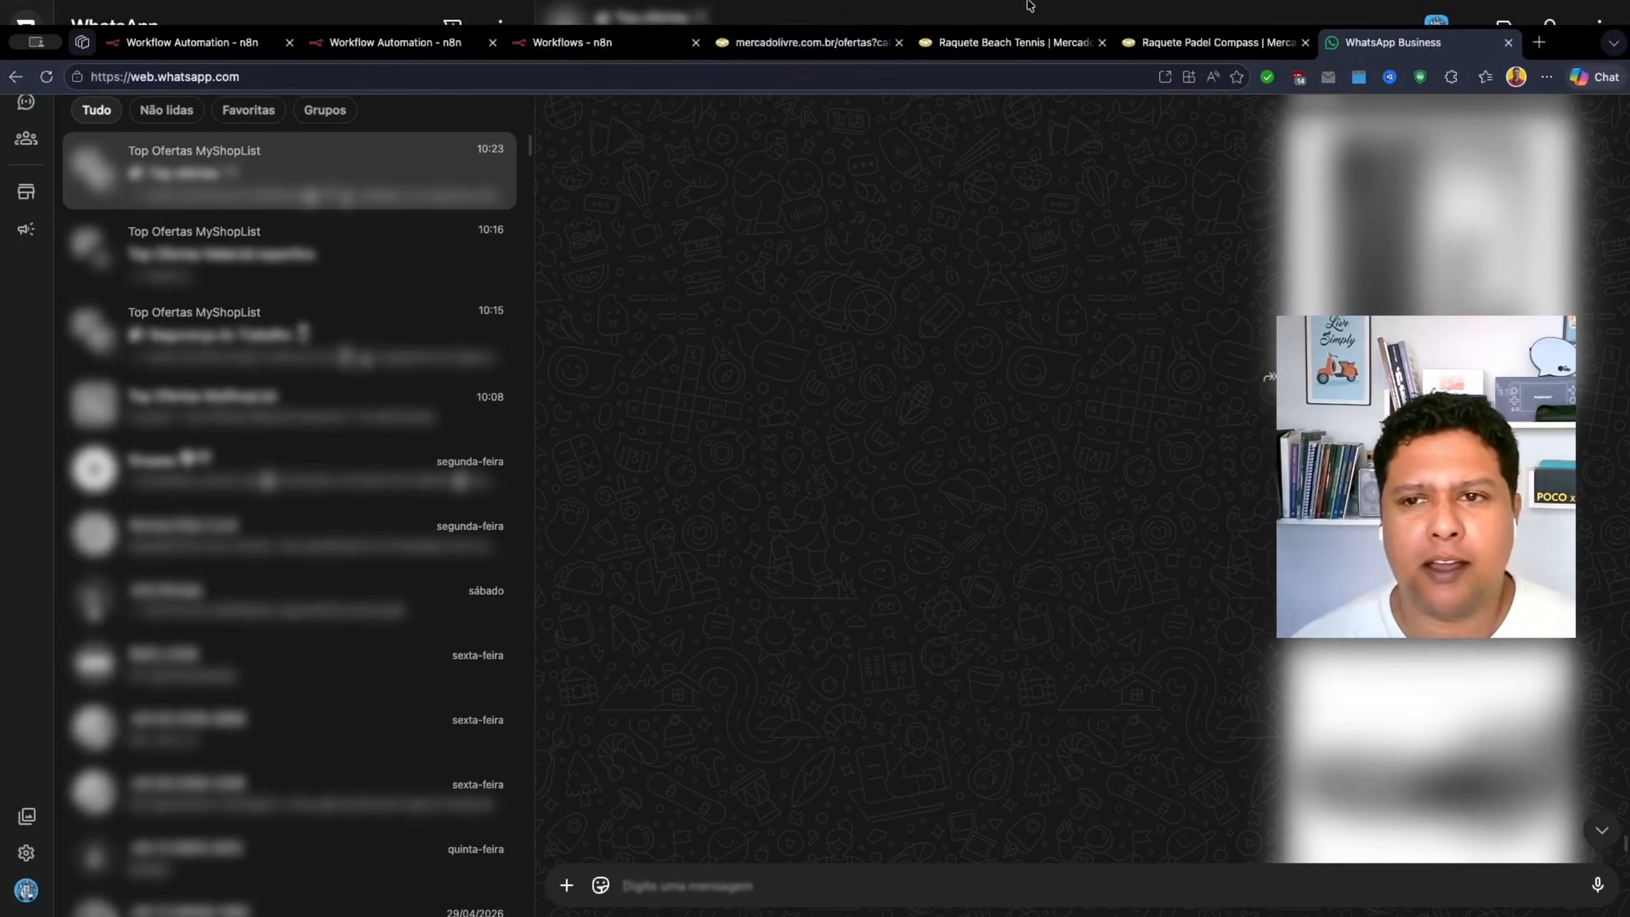
pyautogui.click(754, 49)
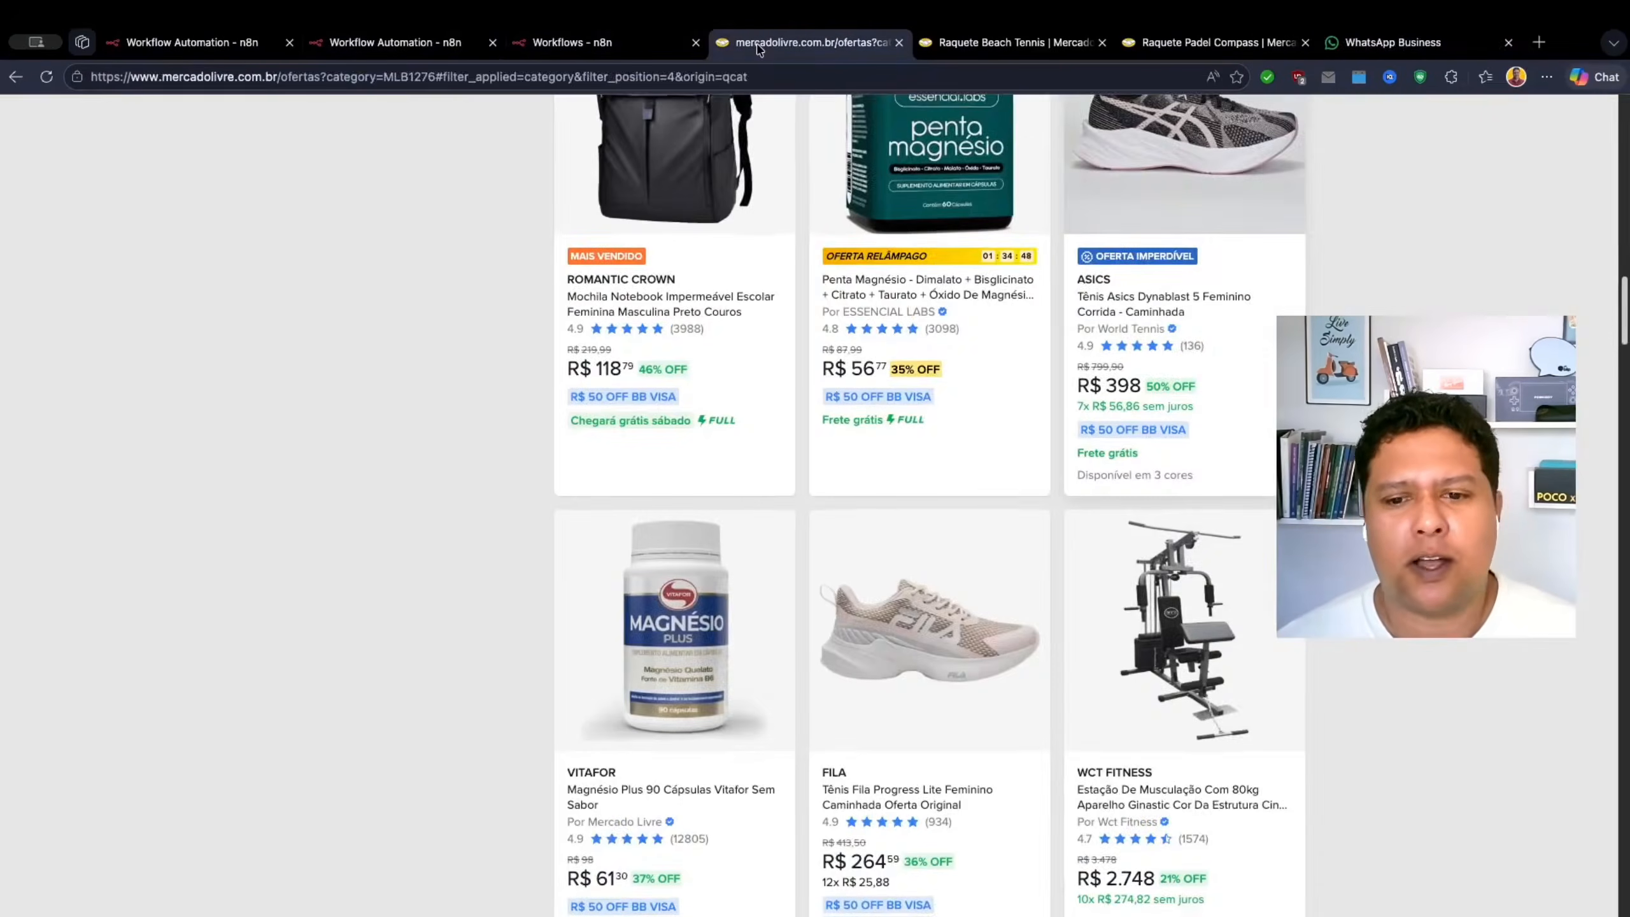
pyautogui.scroll(15, 814, 450)
pyautogui.scroll(6, 815, 449)
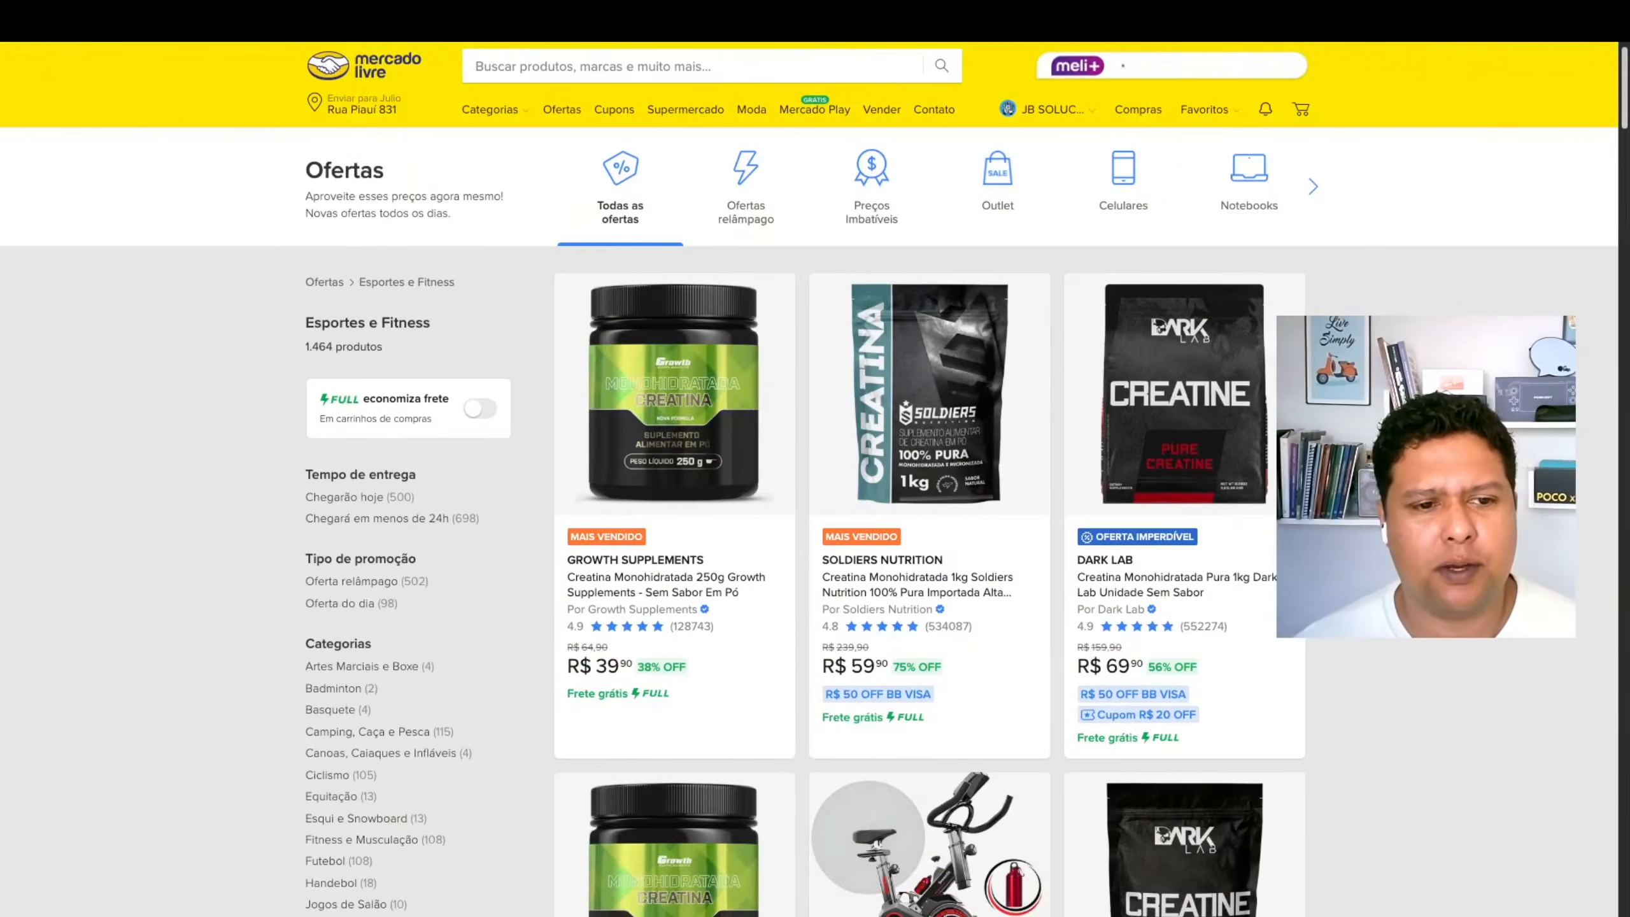
pyautogui.scroll(-3, 815, 449)
pyautogui.scroll(-20, 815, 450)
pyautogui.scroll(-20, 815, 450)
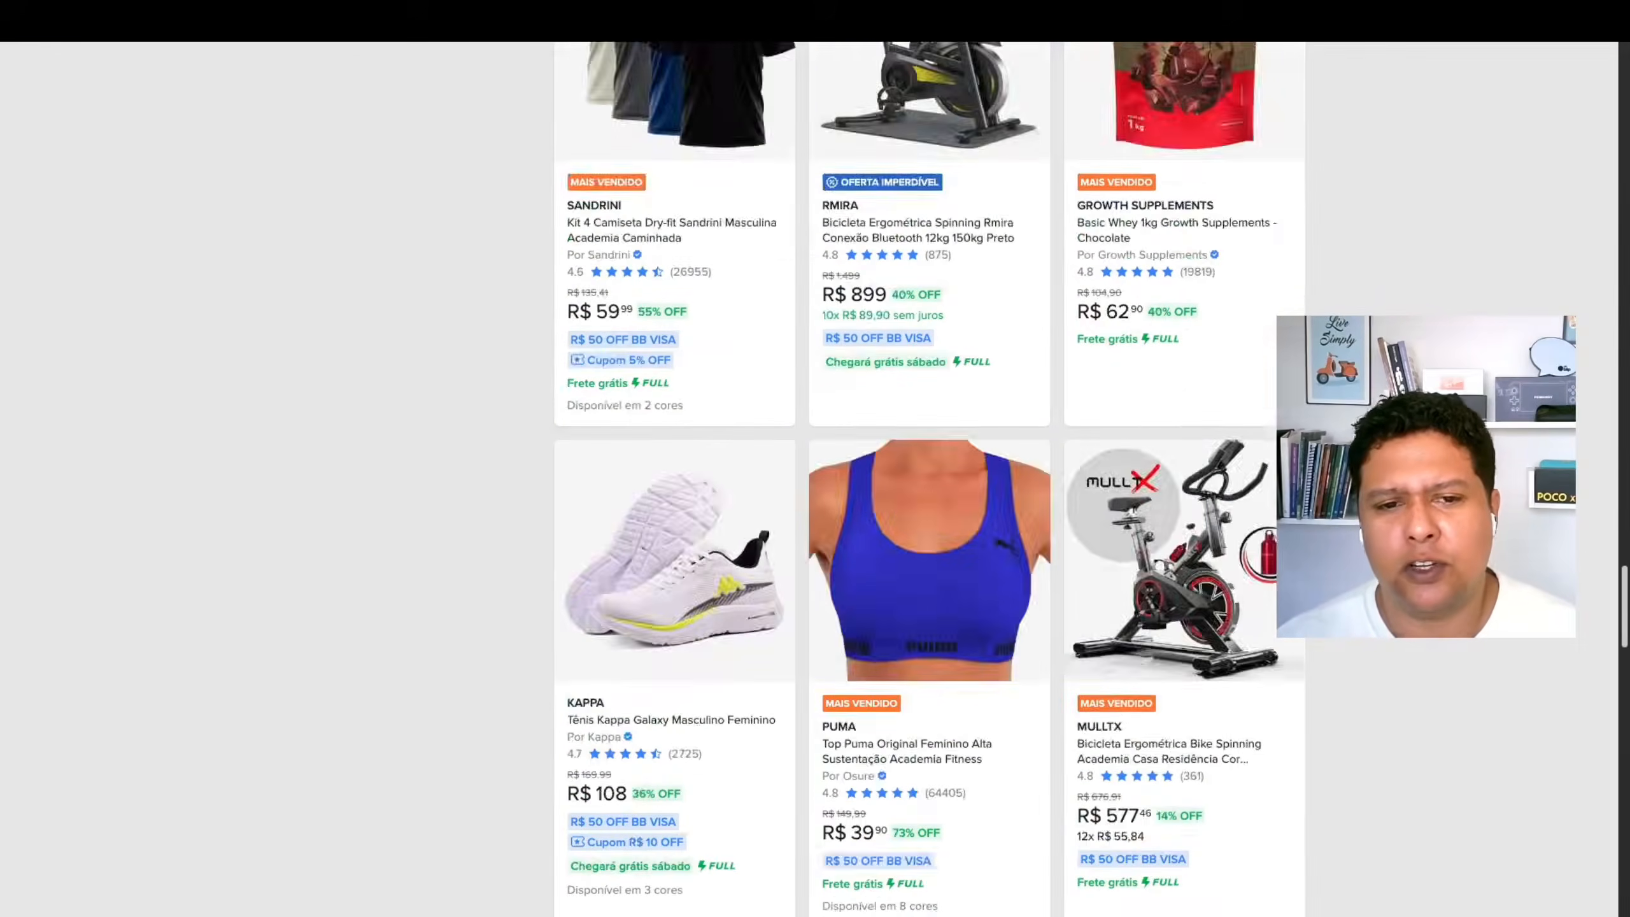
pyautogui.scroll(-12, 815, 449)
pyautogui.scroll(20, 815, 450)
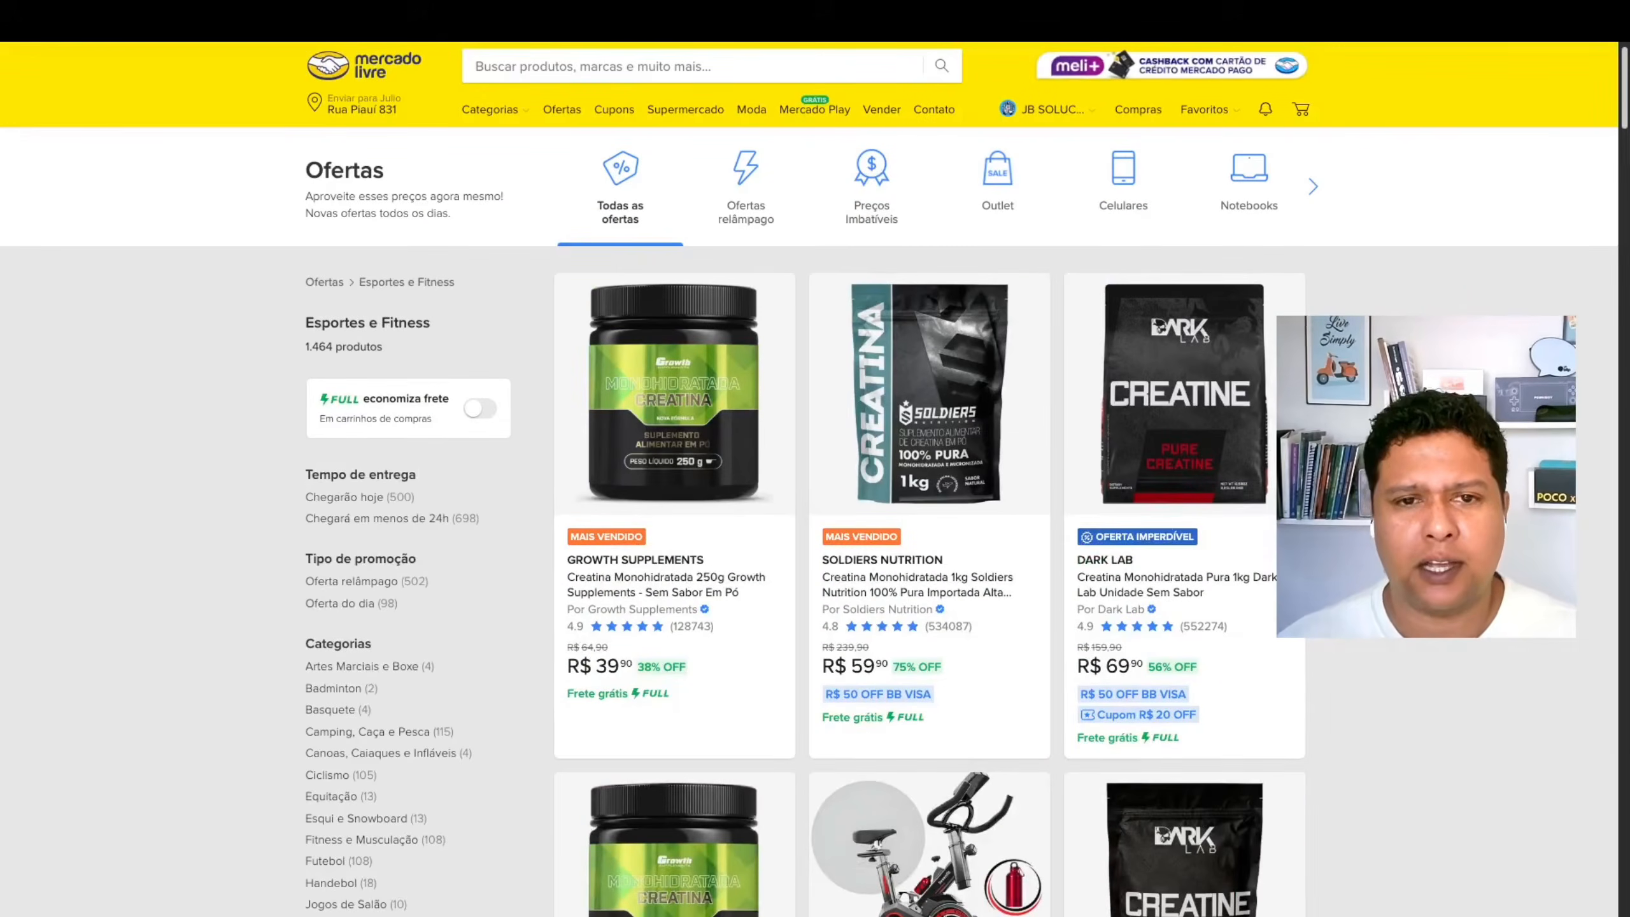
# Step: Examine the category URLs and the product list in the Modelo - Mercado Livre spreadsheet, and return to the n8n workflow
pyautogui.moveTo(921, 5)
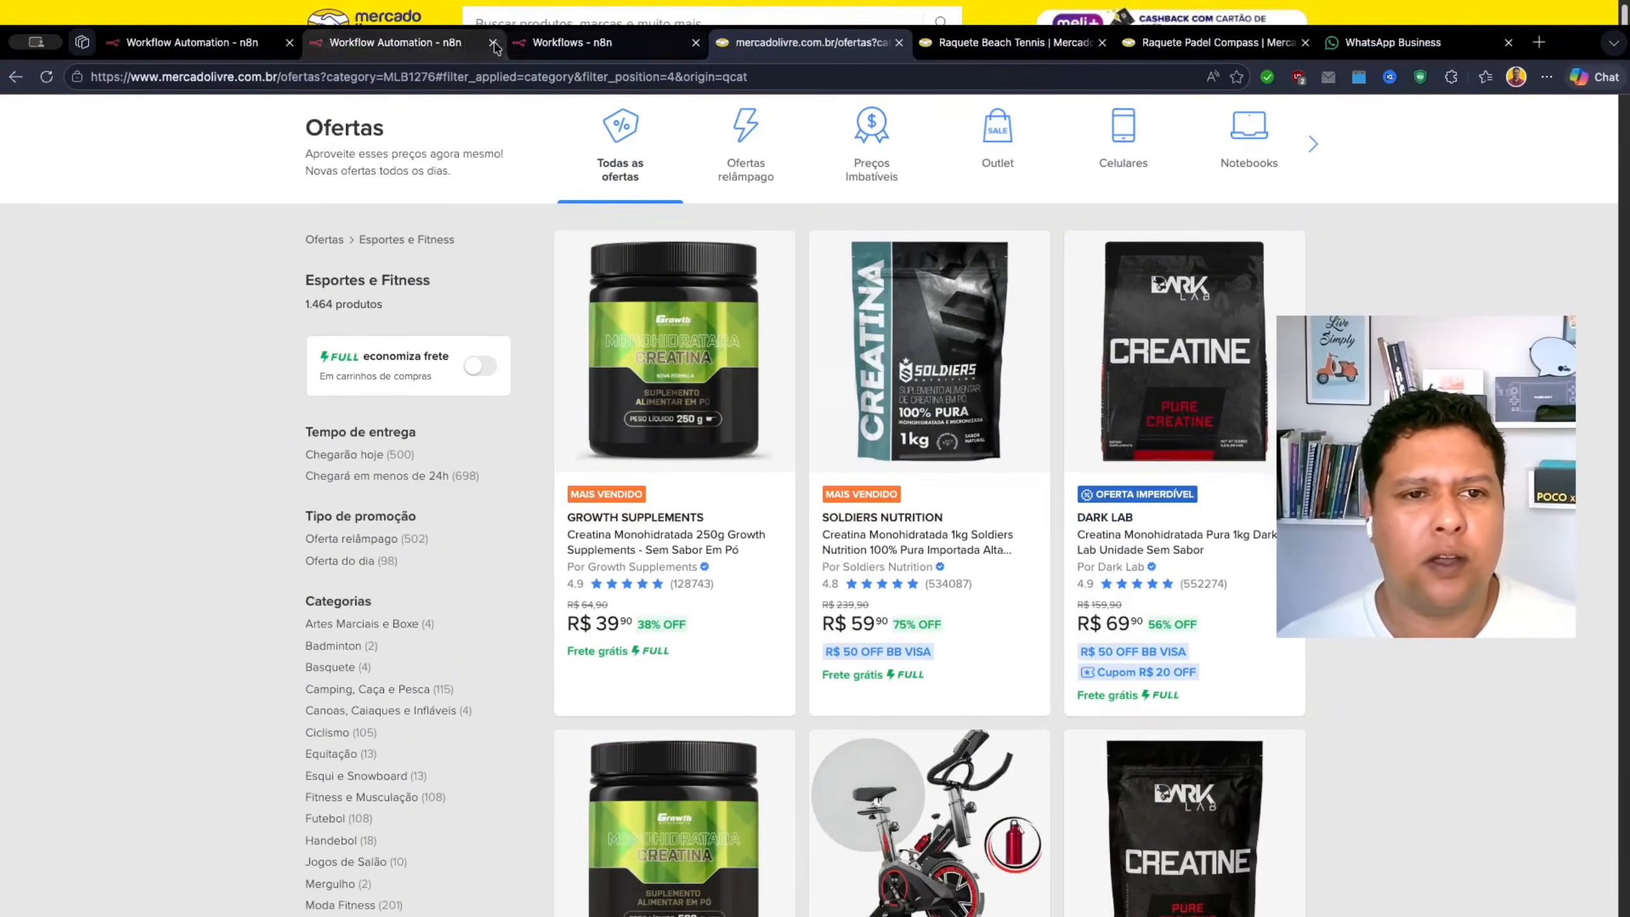
pyautogui.click(179, 44)
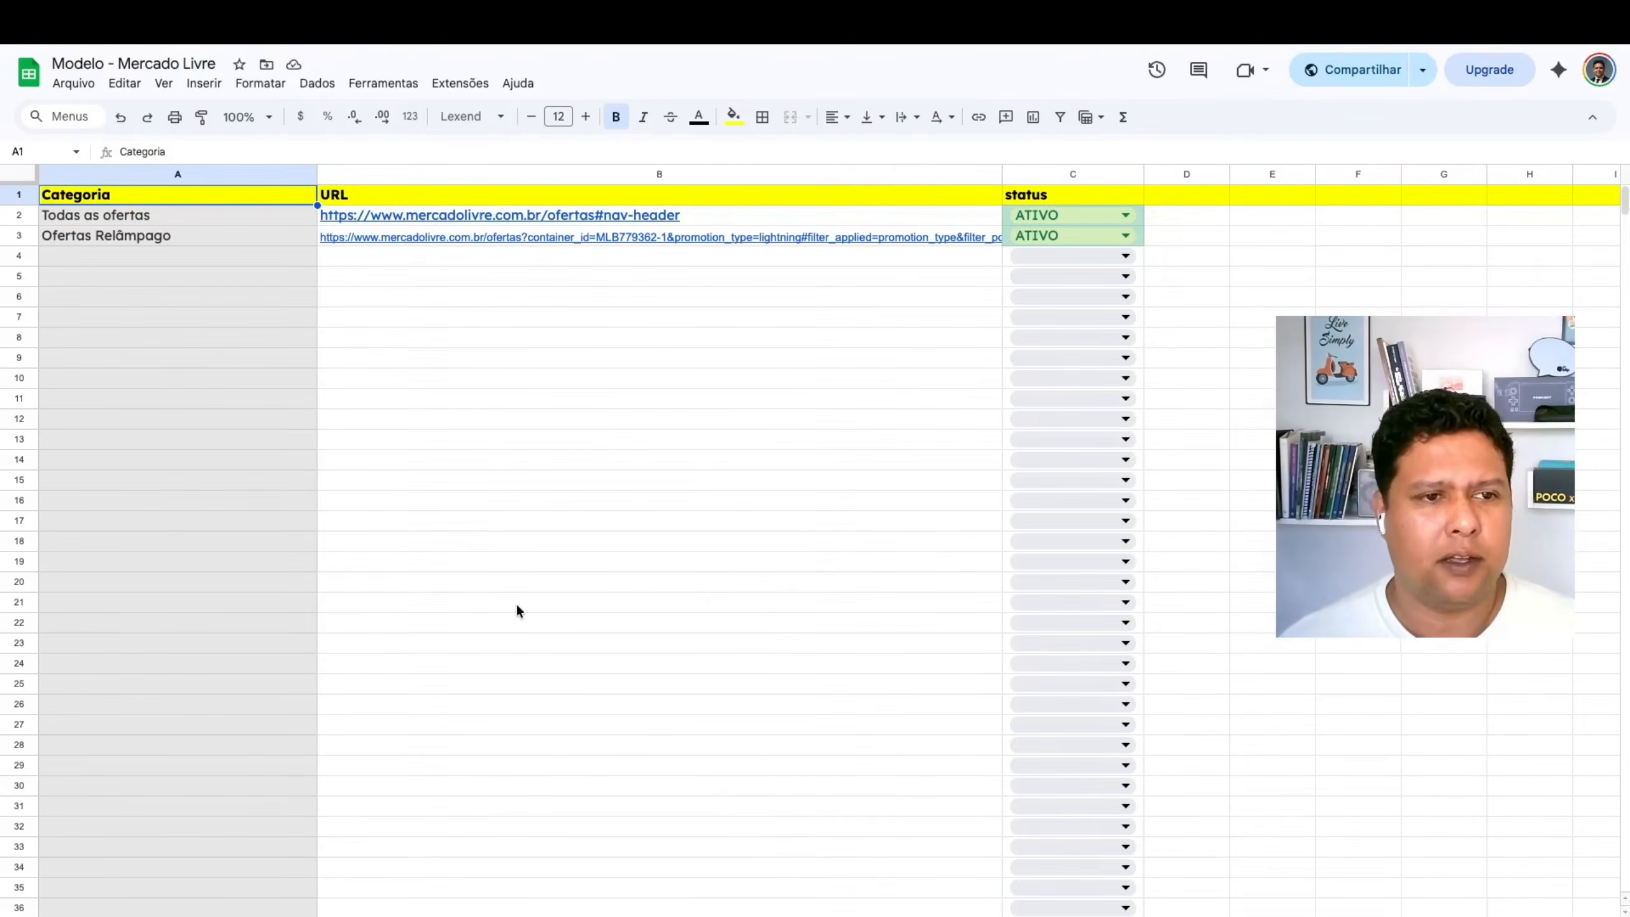
pyautogui.moveTo(342, 226)
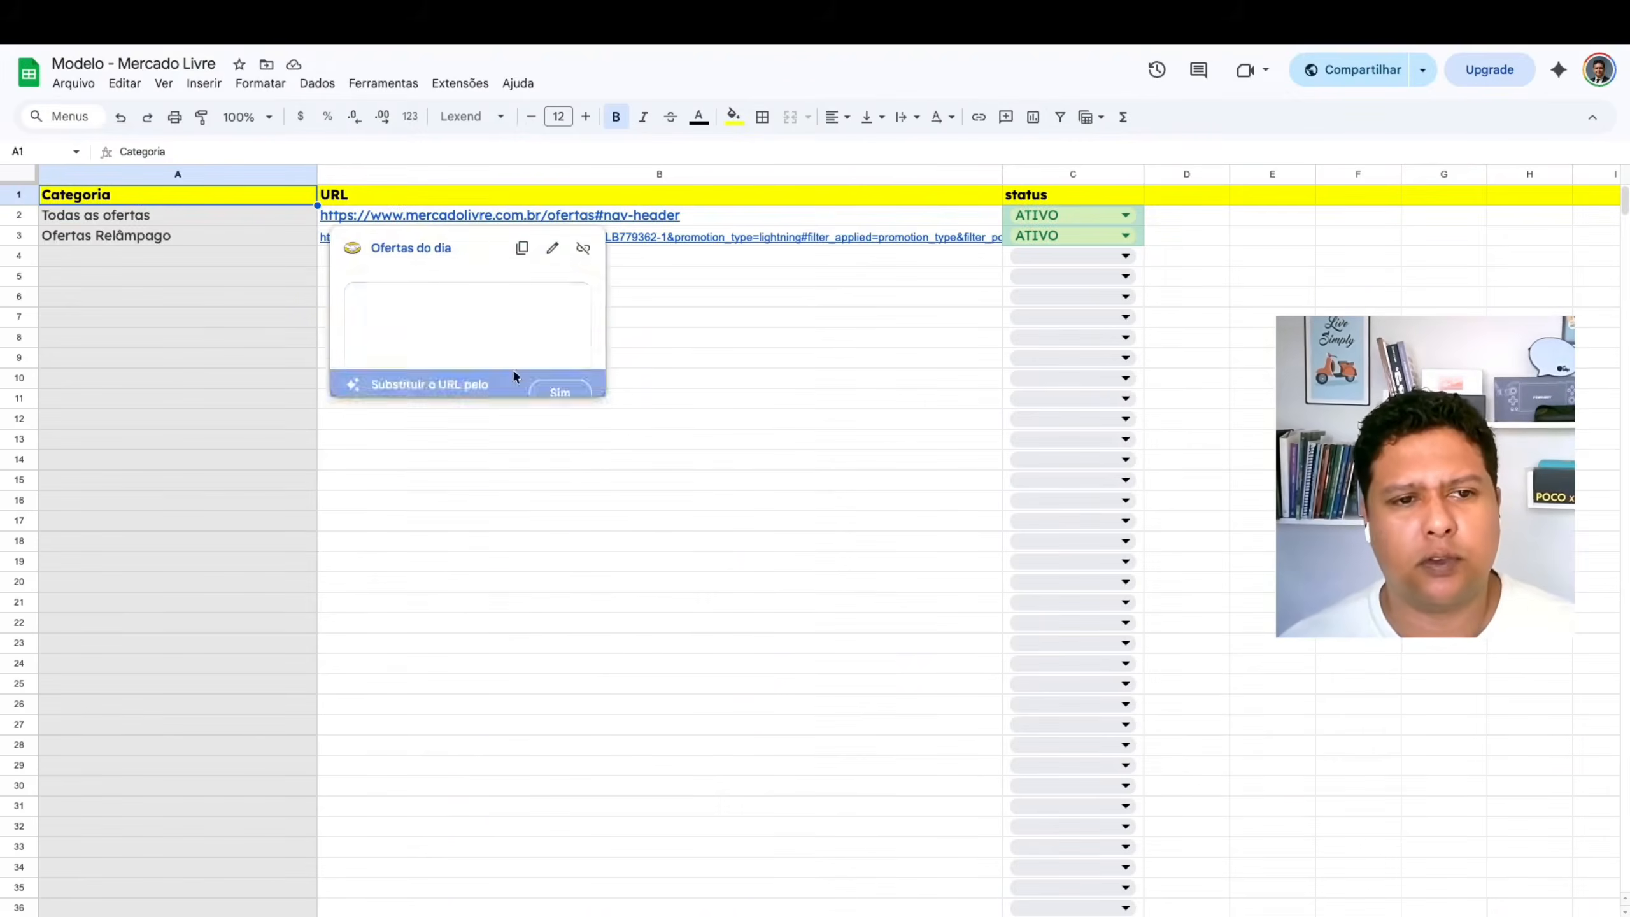
pyautogui.click(857, 347)
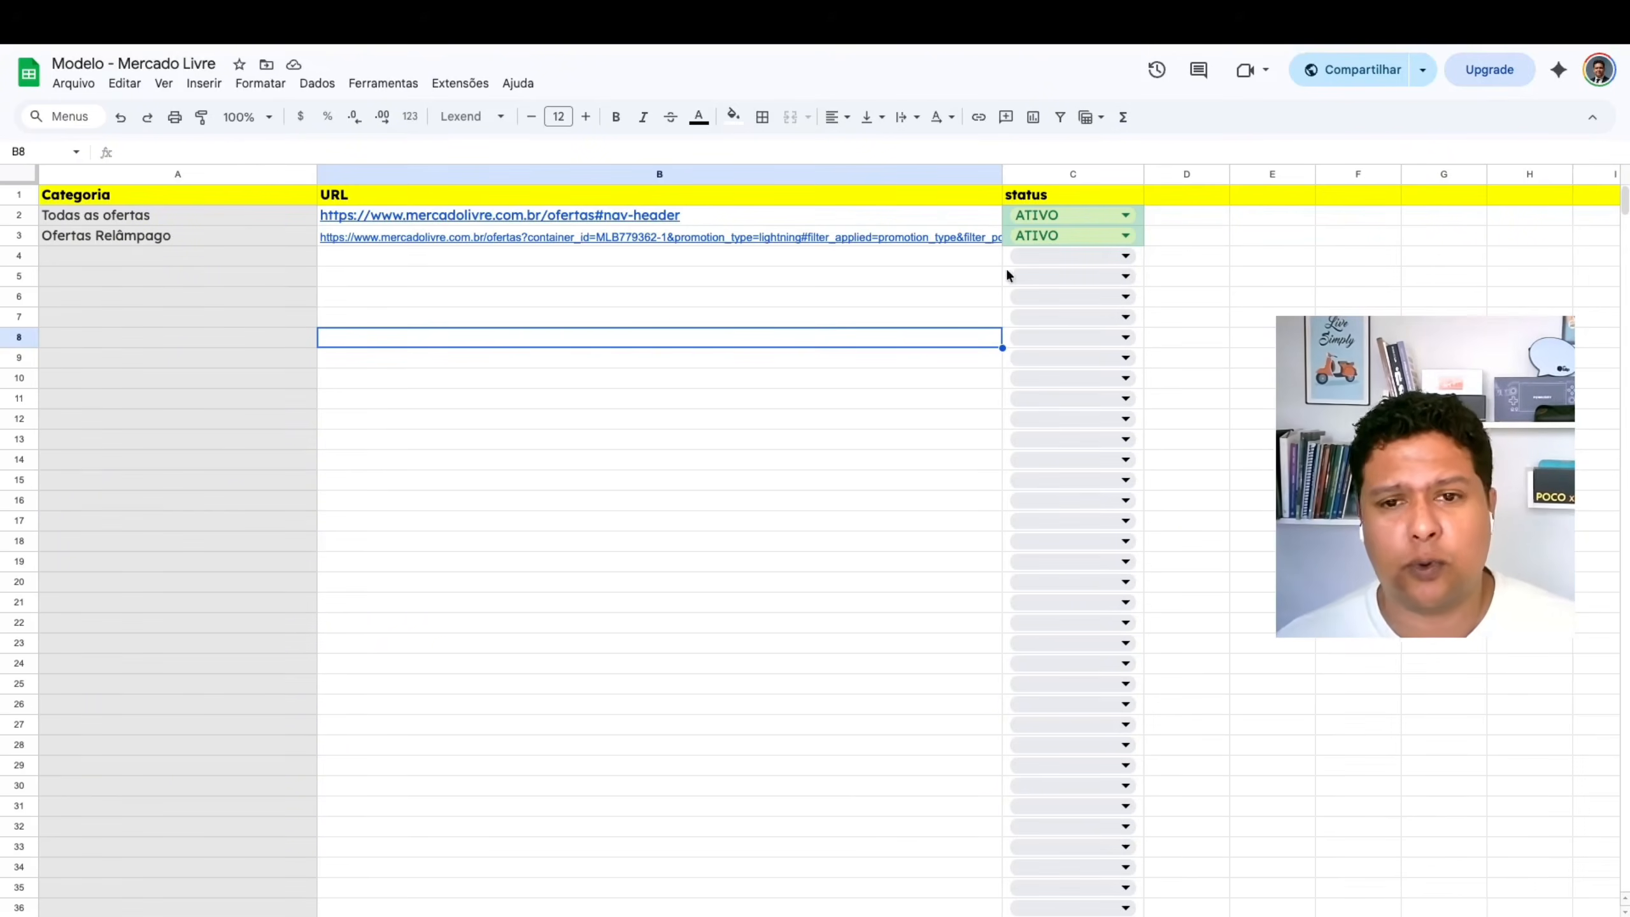
pyautogui.click(359, 916)
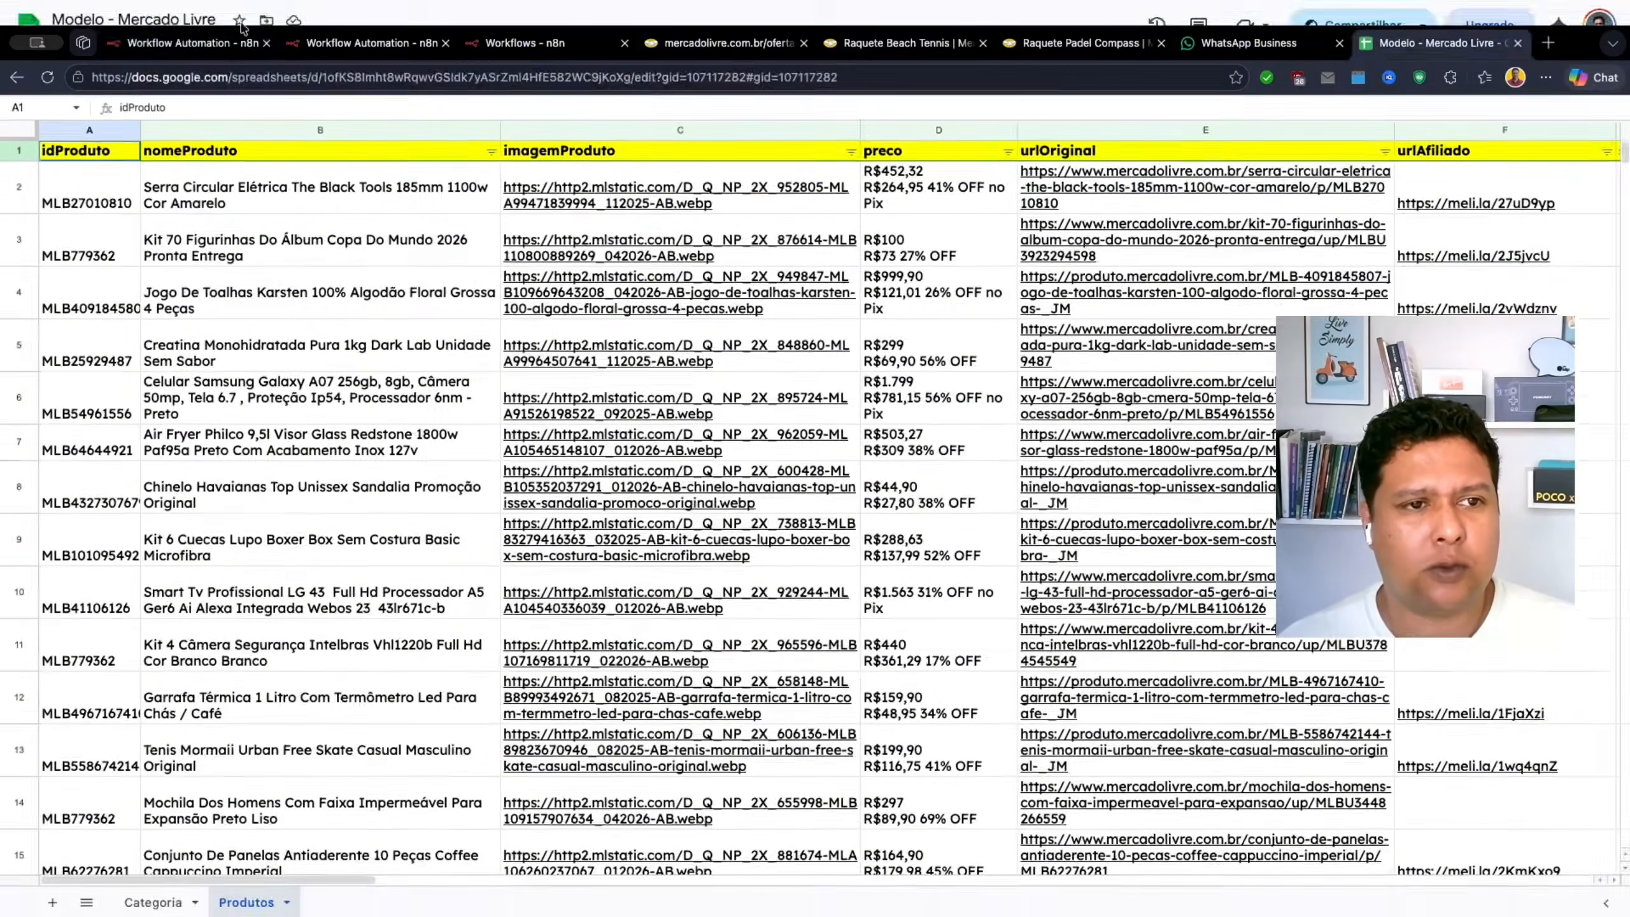
pyautogui.click(170, 44)
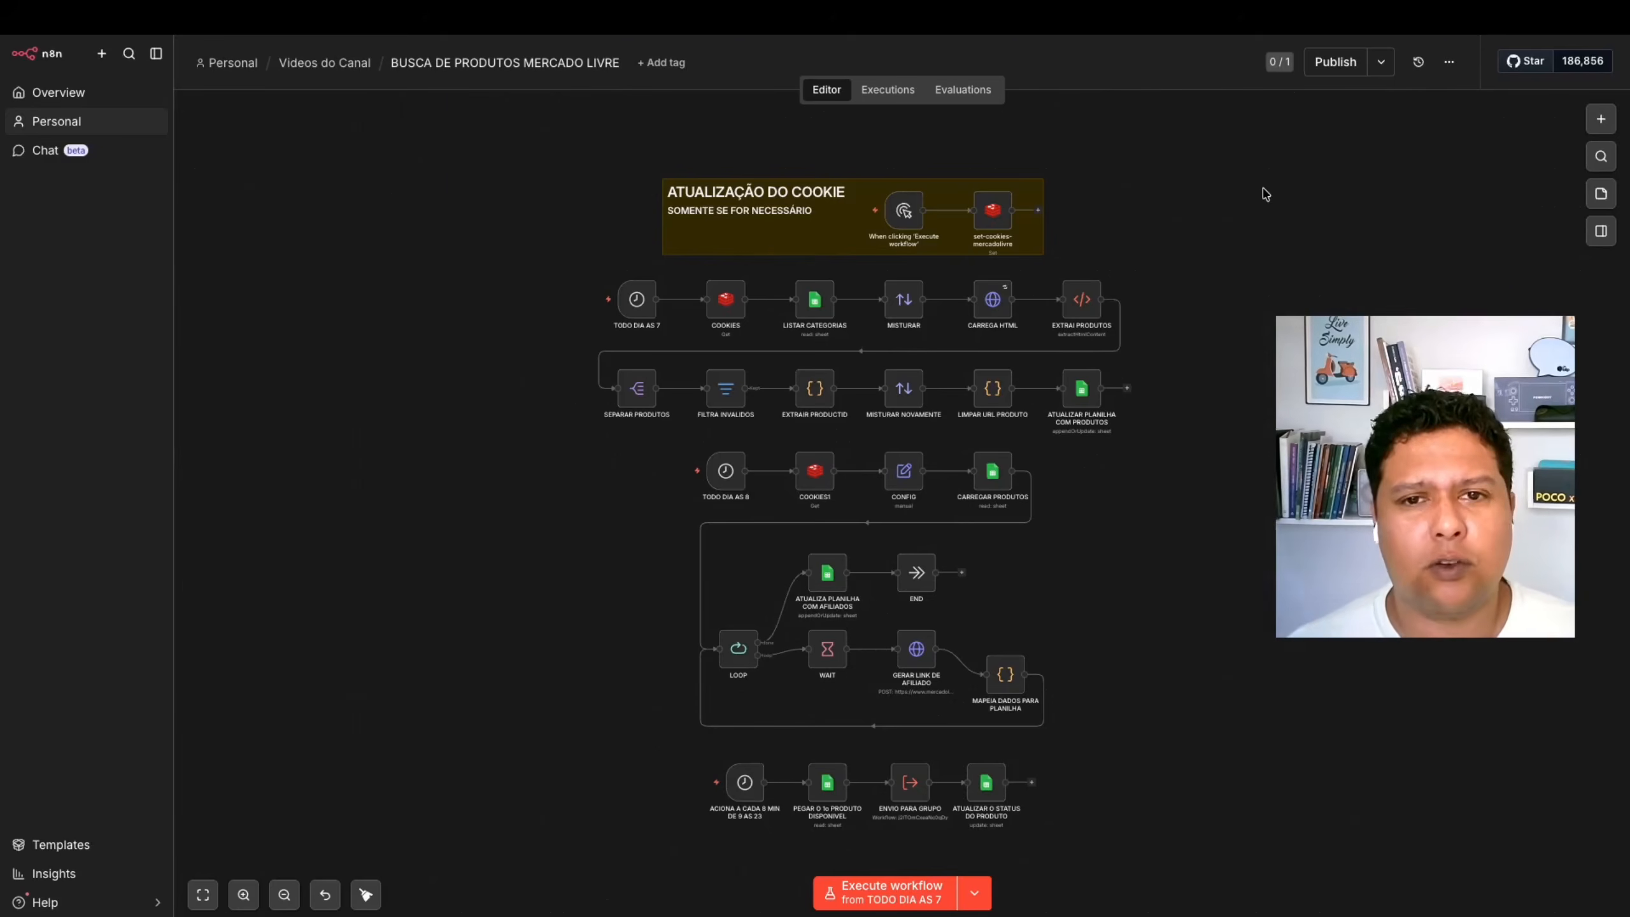
# Step: Switch to the Mercado Livre results for "raquete beach tennis" and examine the page address and listed products
pyautogui.moveTo(920, 12)
pyautogui.click(905, 46)
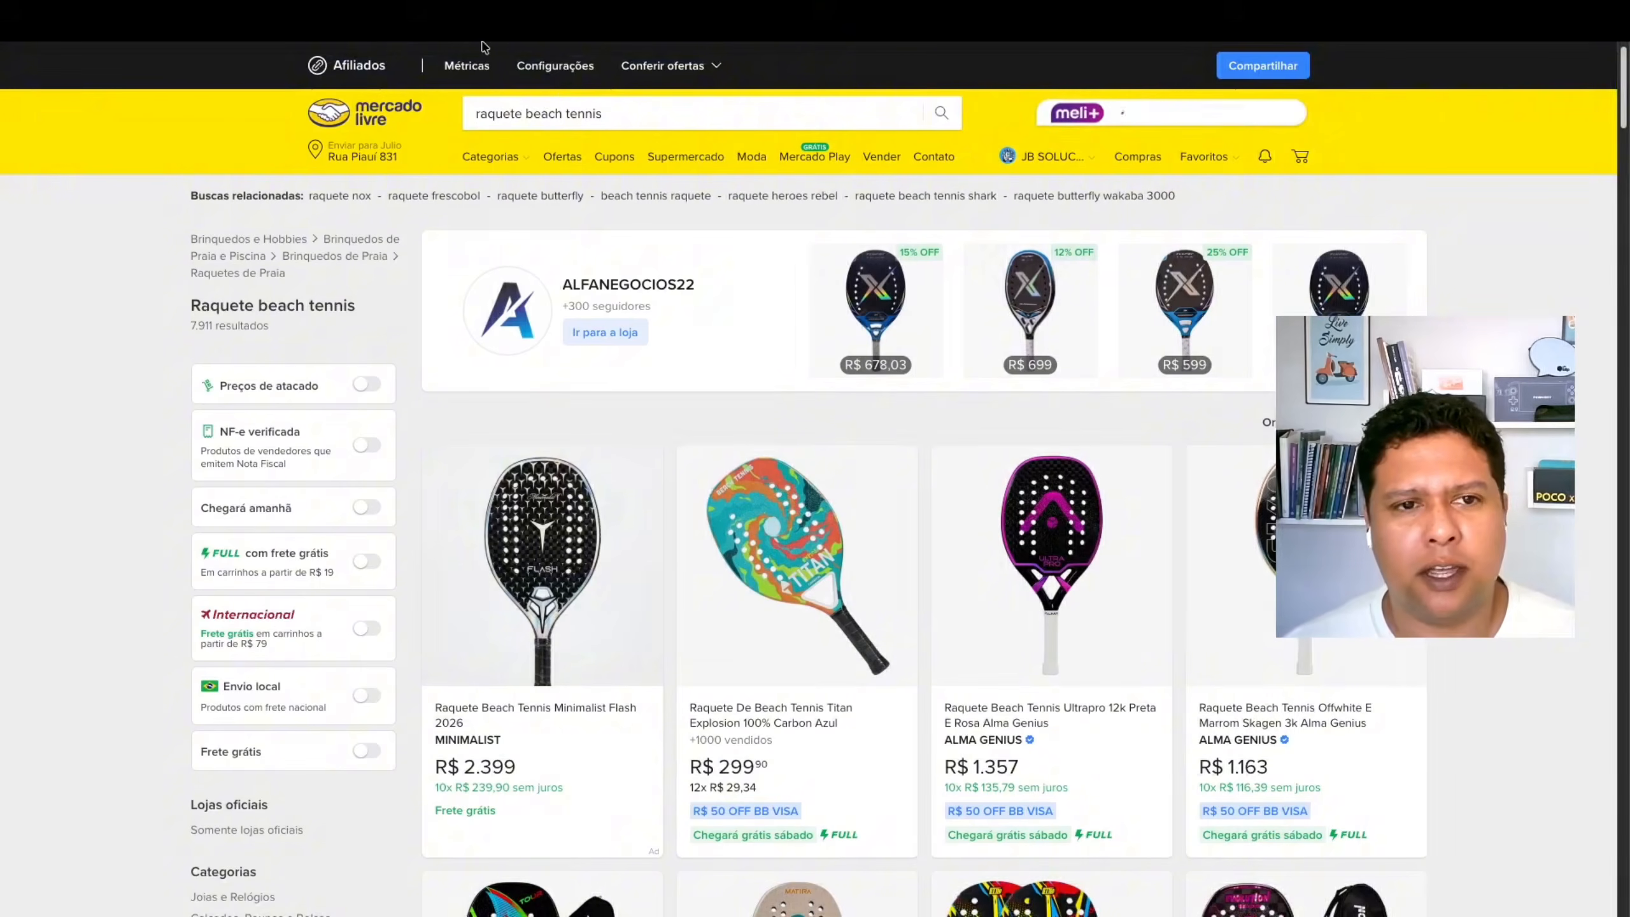
pyautogui.moveTo(478, 5)
pyautogui.click(177, 80)
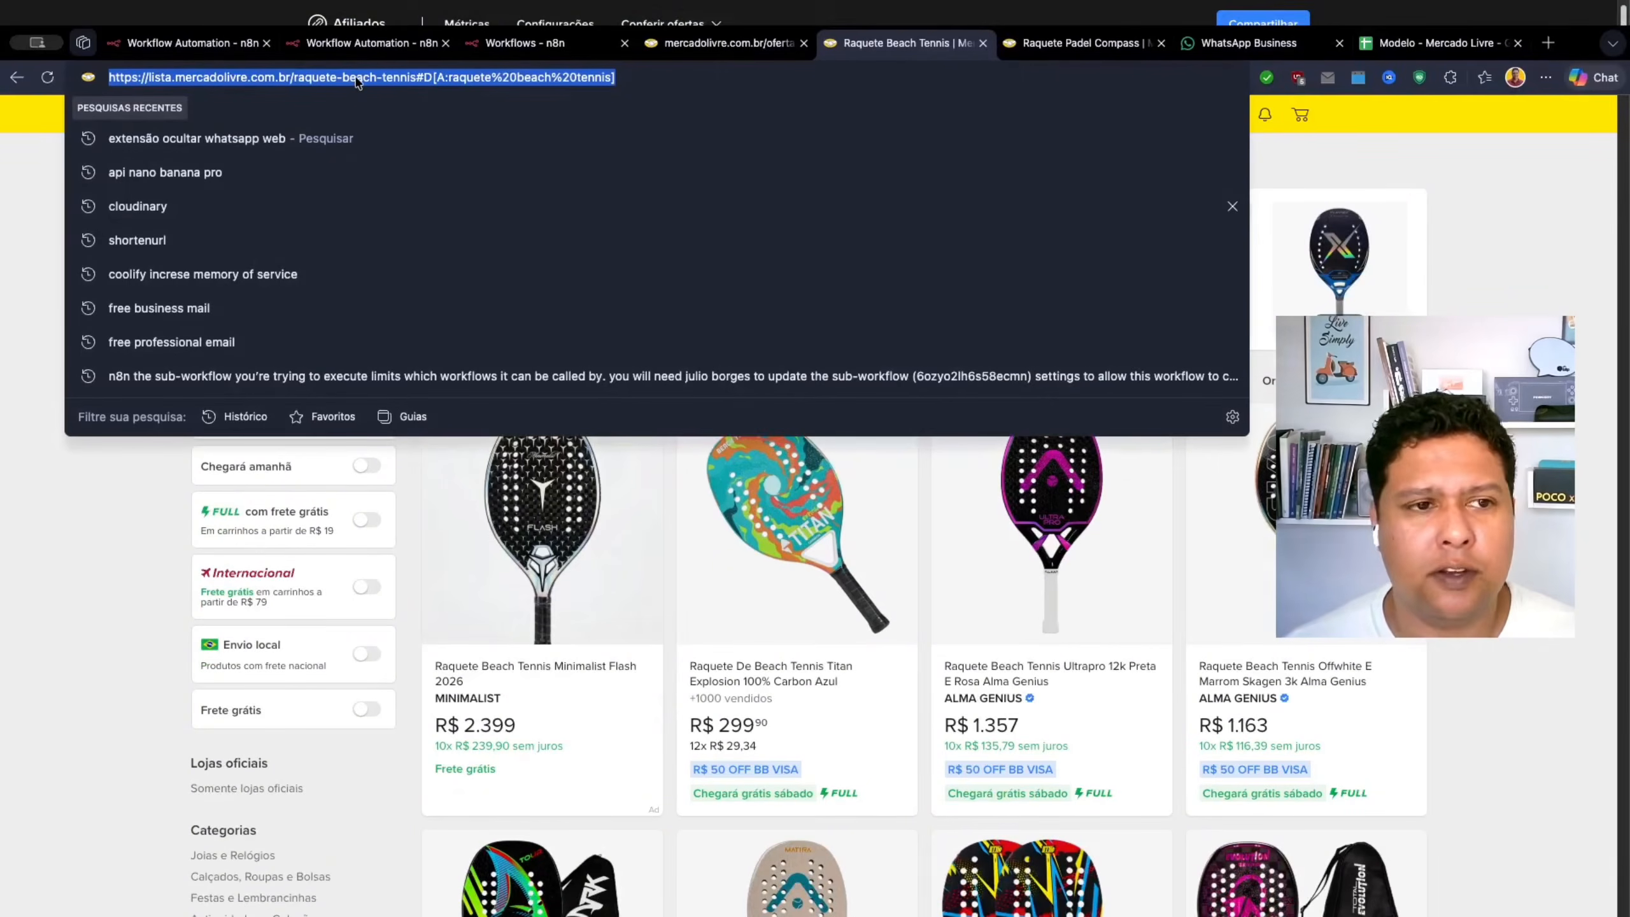
pyautogui.click(95, 461)
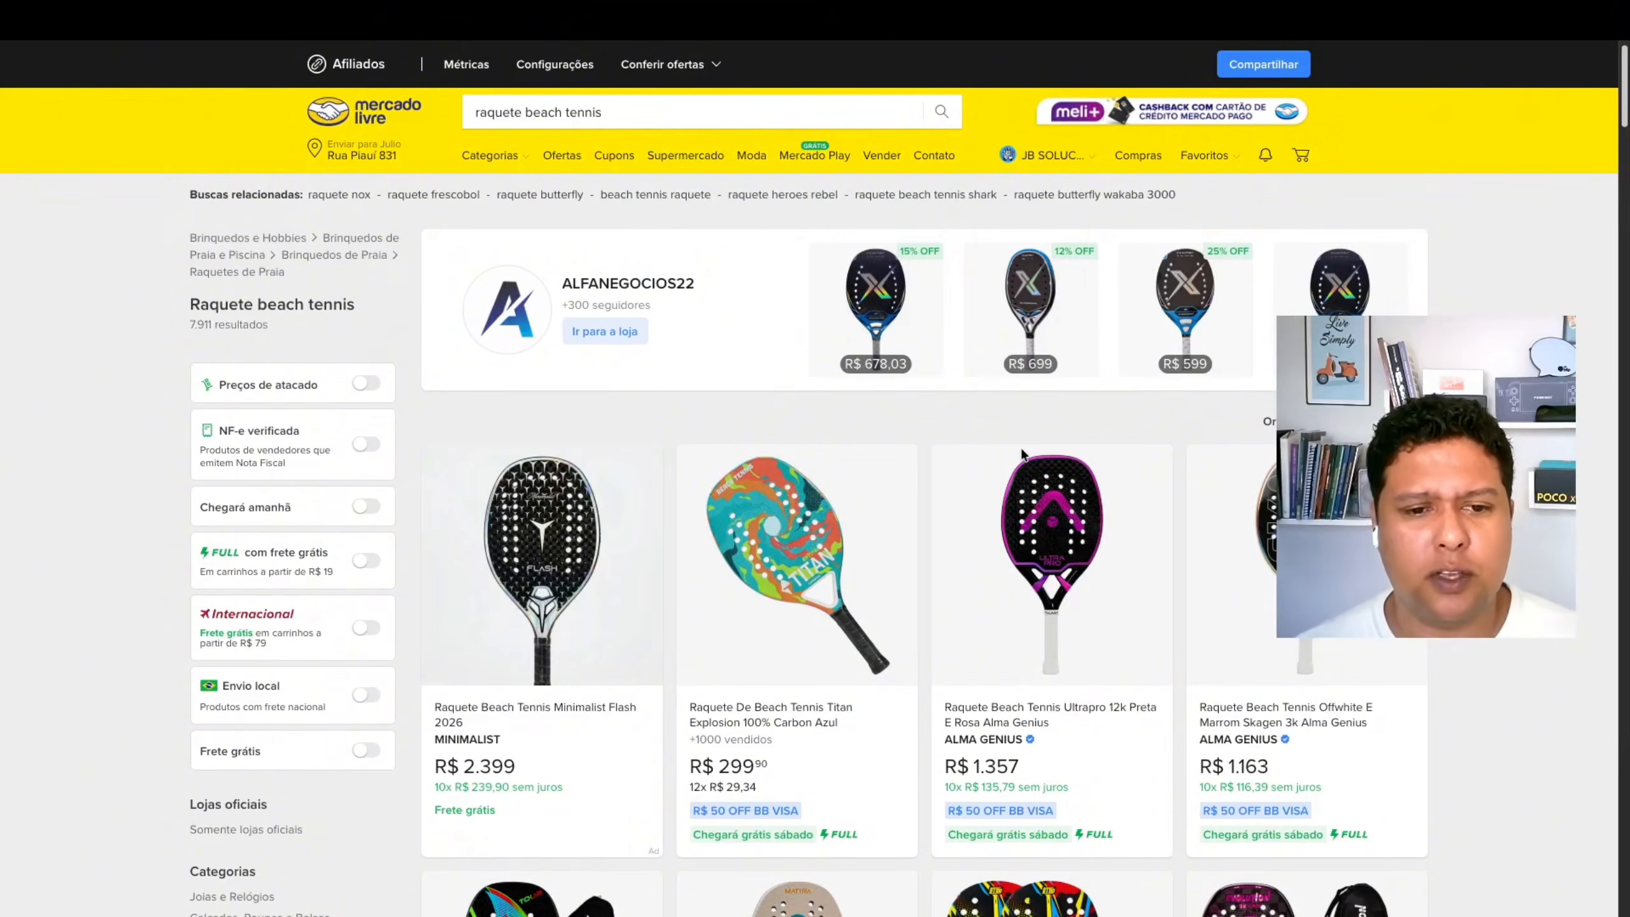
pyautogui.scroll(-6, 579, 504)
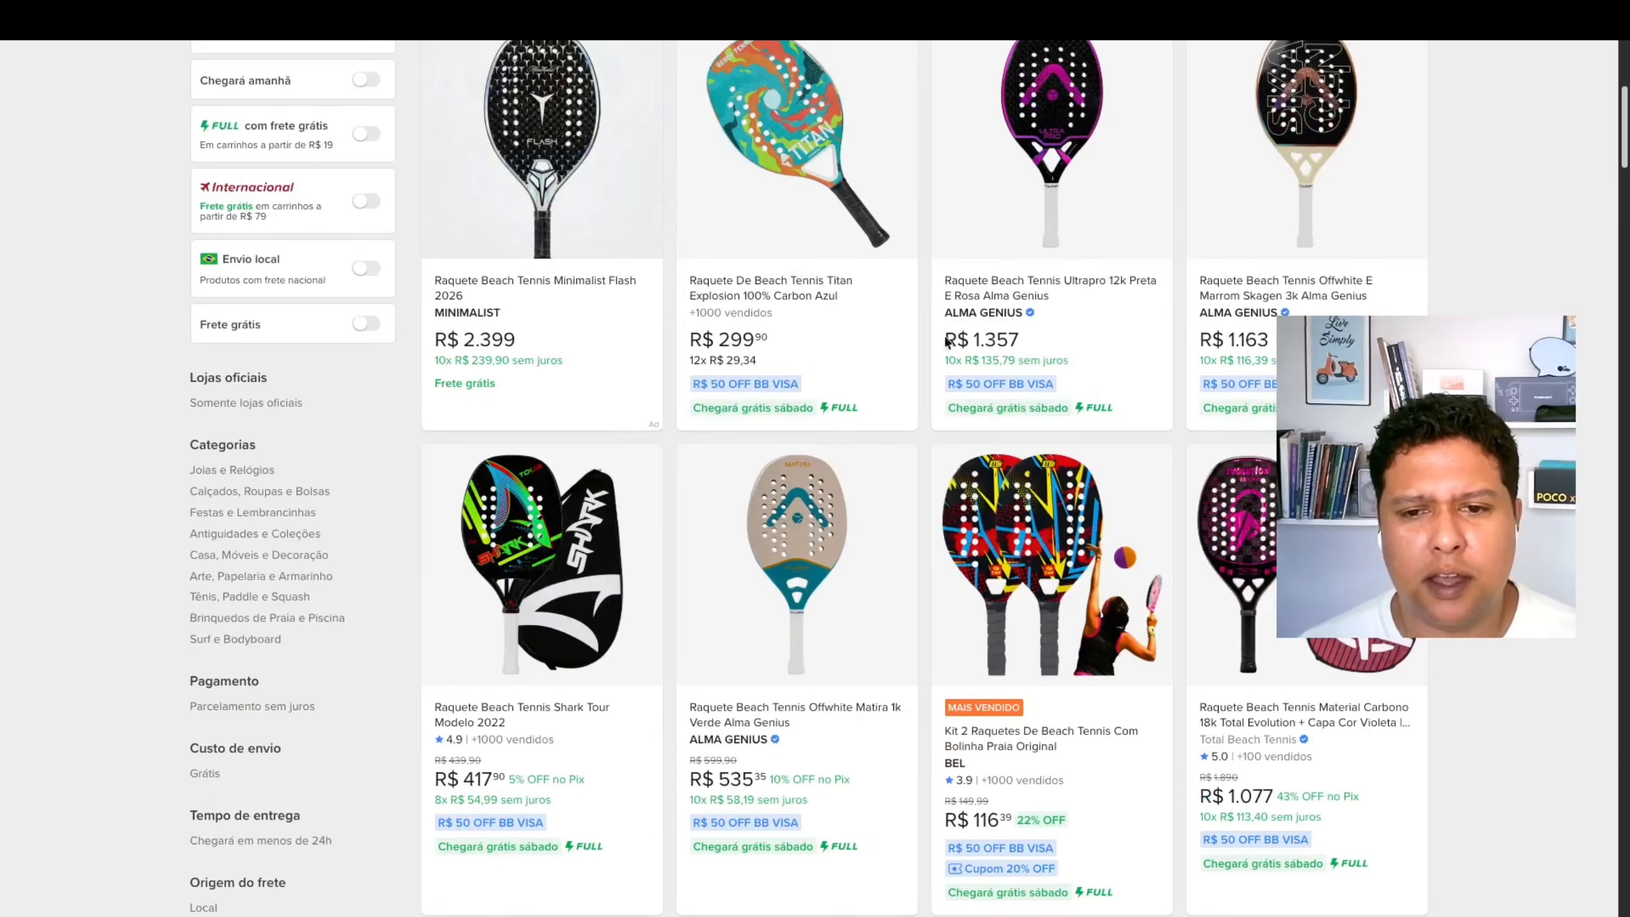
pyautogui.scroll(6, 578, 504)
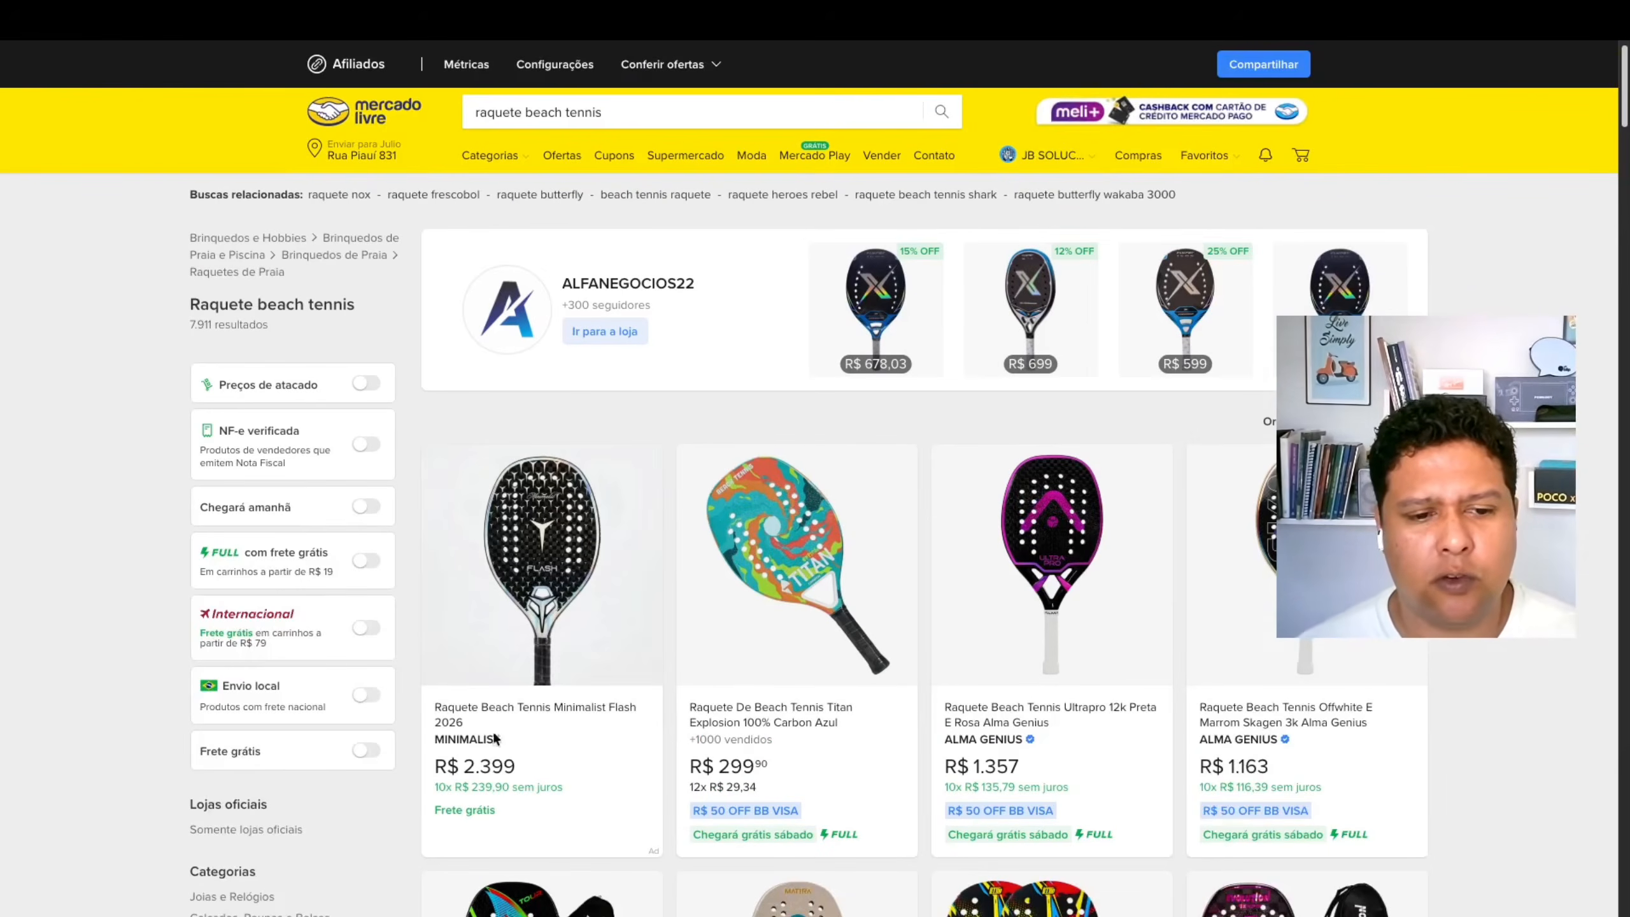
# Step: Inspect the HTML of the first racket's title, collapse and re-expand its h3 wrapper, and close the developer tools
pyautogui.rightClick(485, 654)
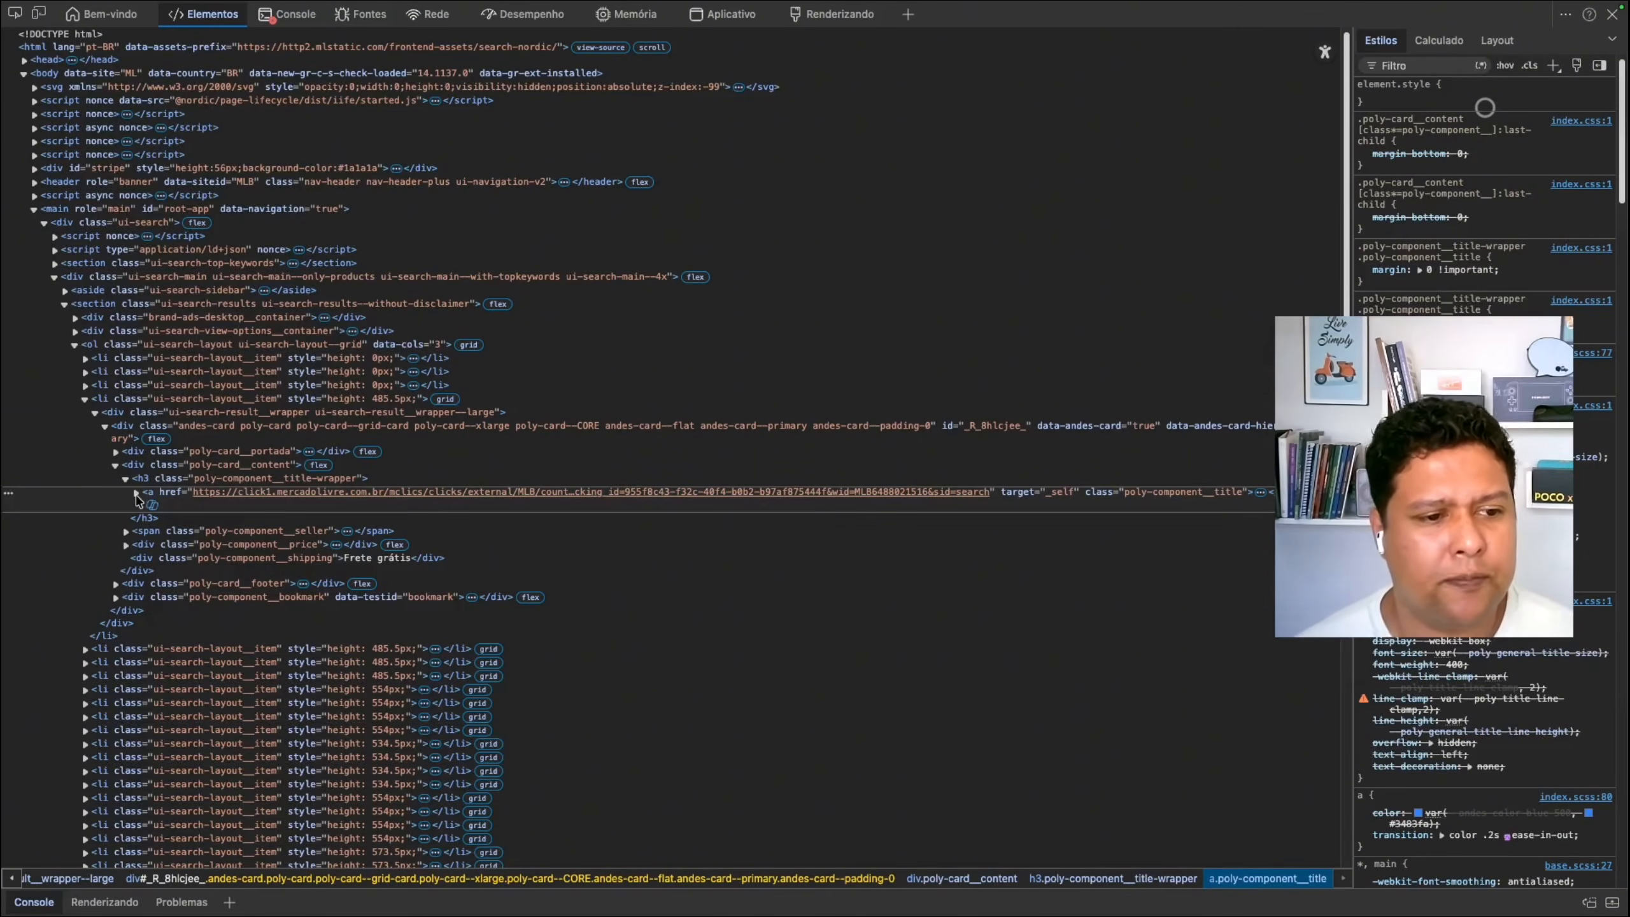
pyautogui.click(126, 480)
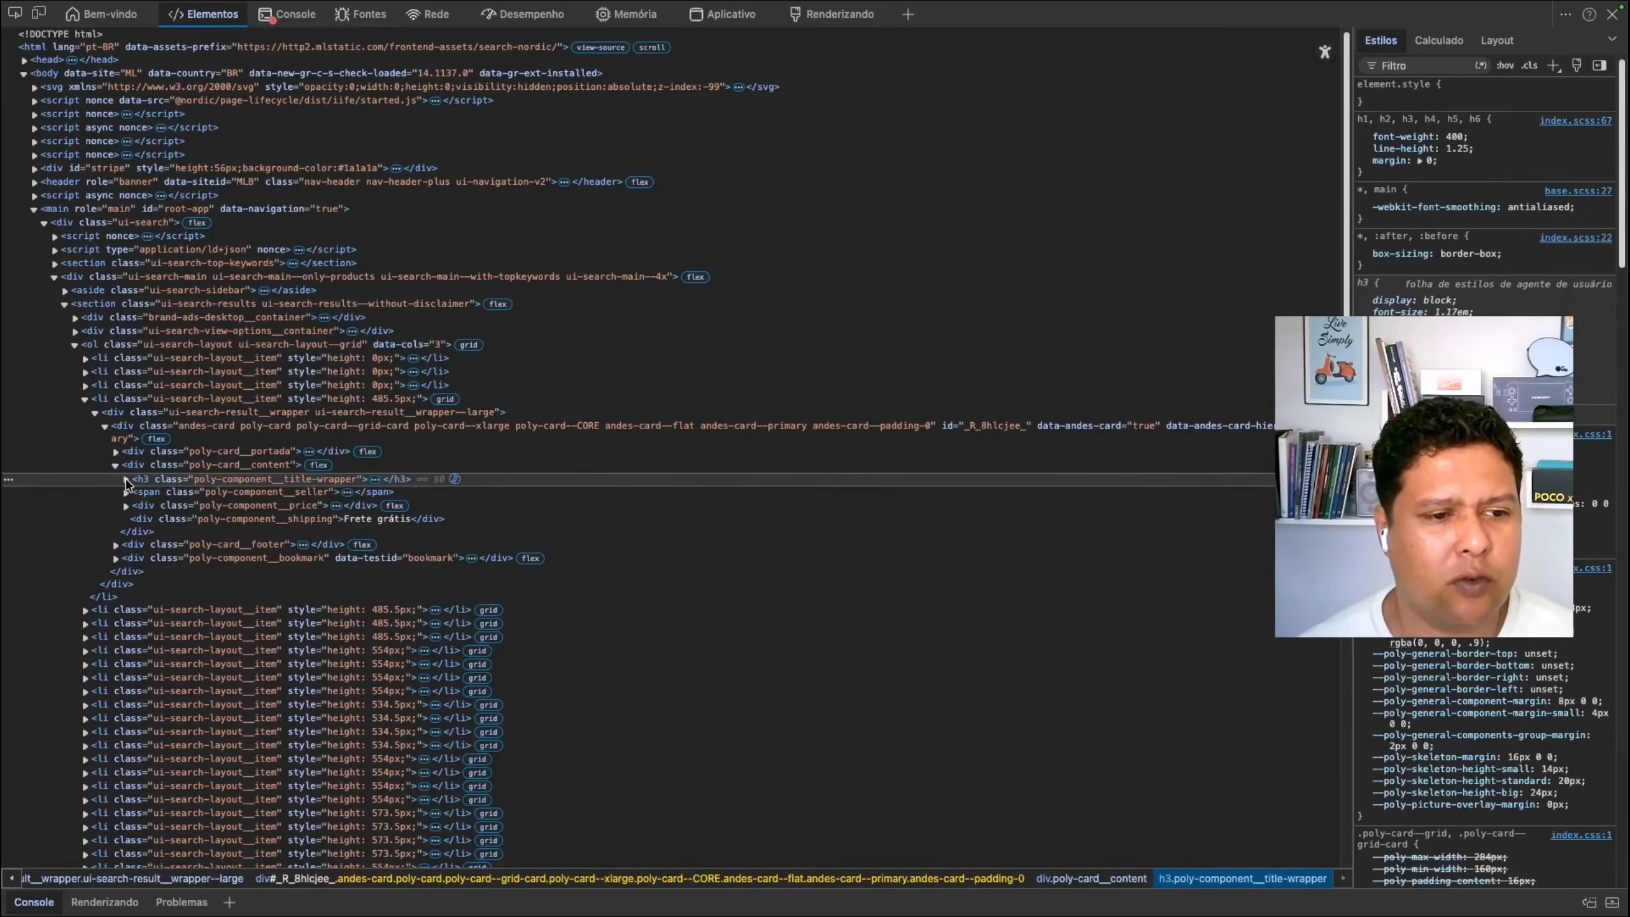
pyautogui.click(126, 480)
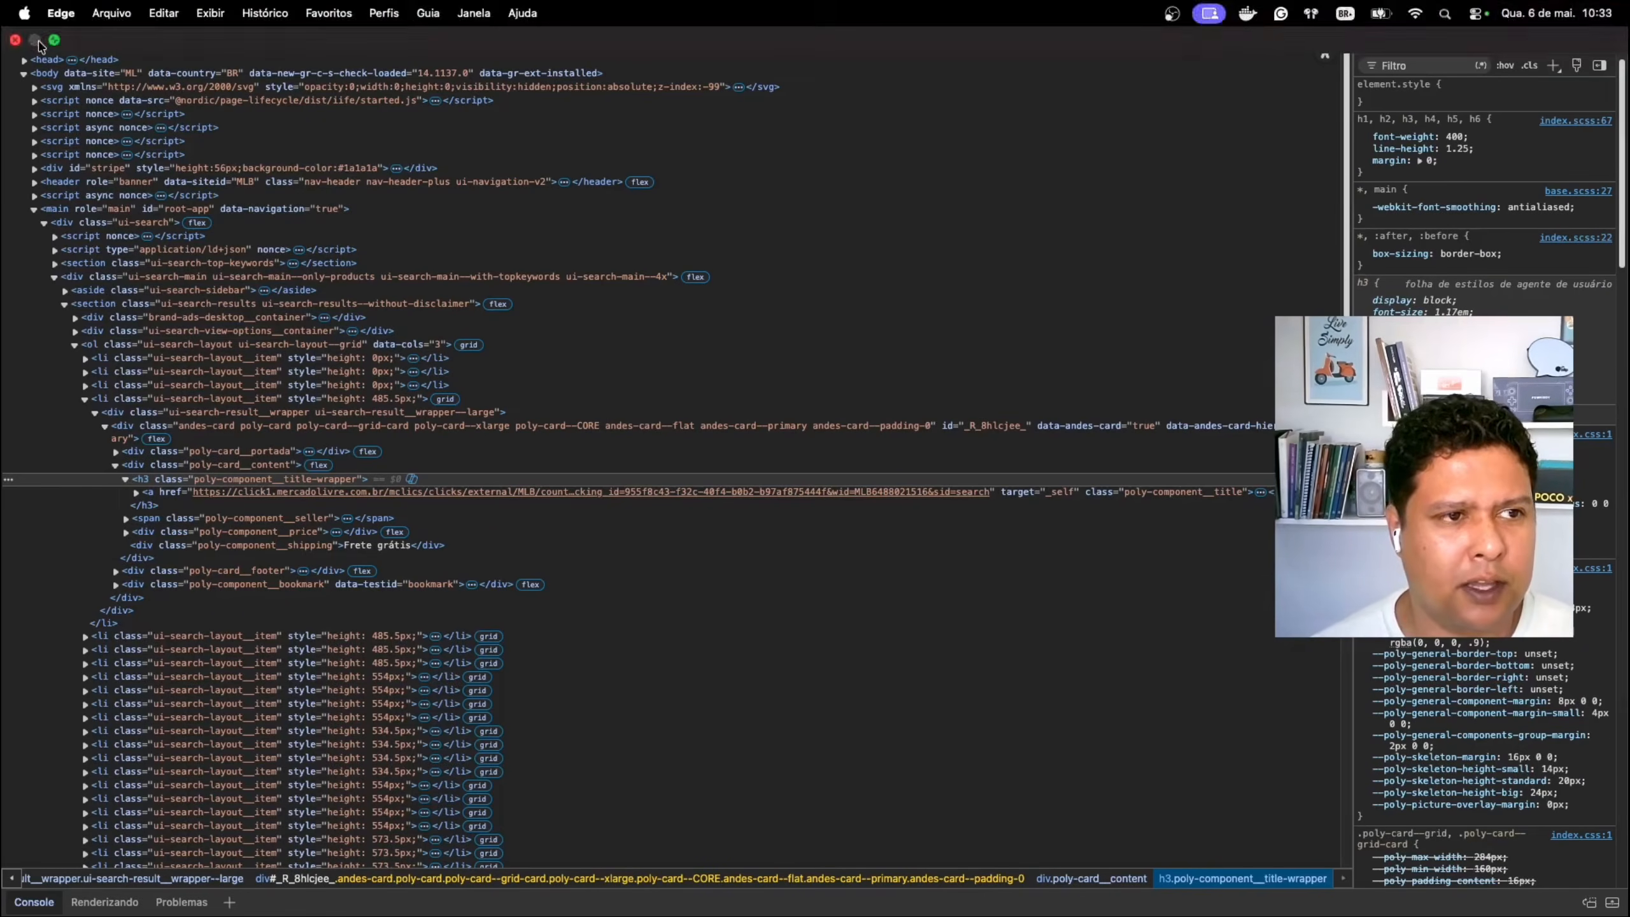
pyautogui.click(15, 40)
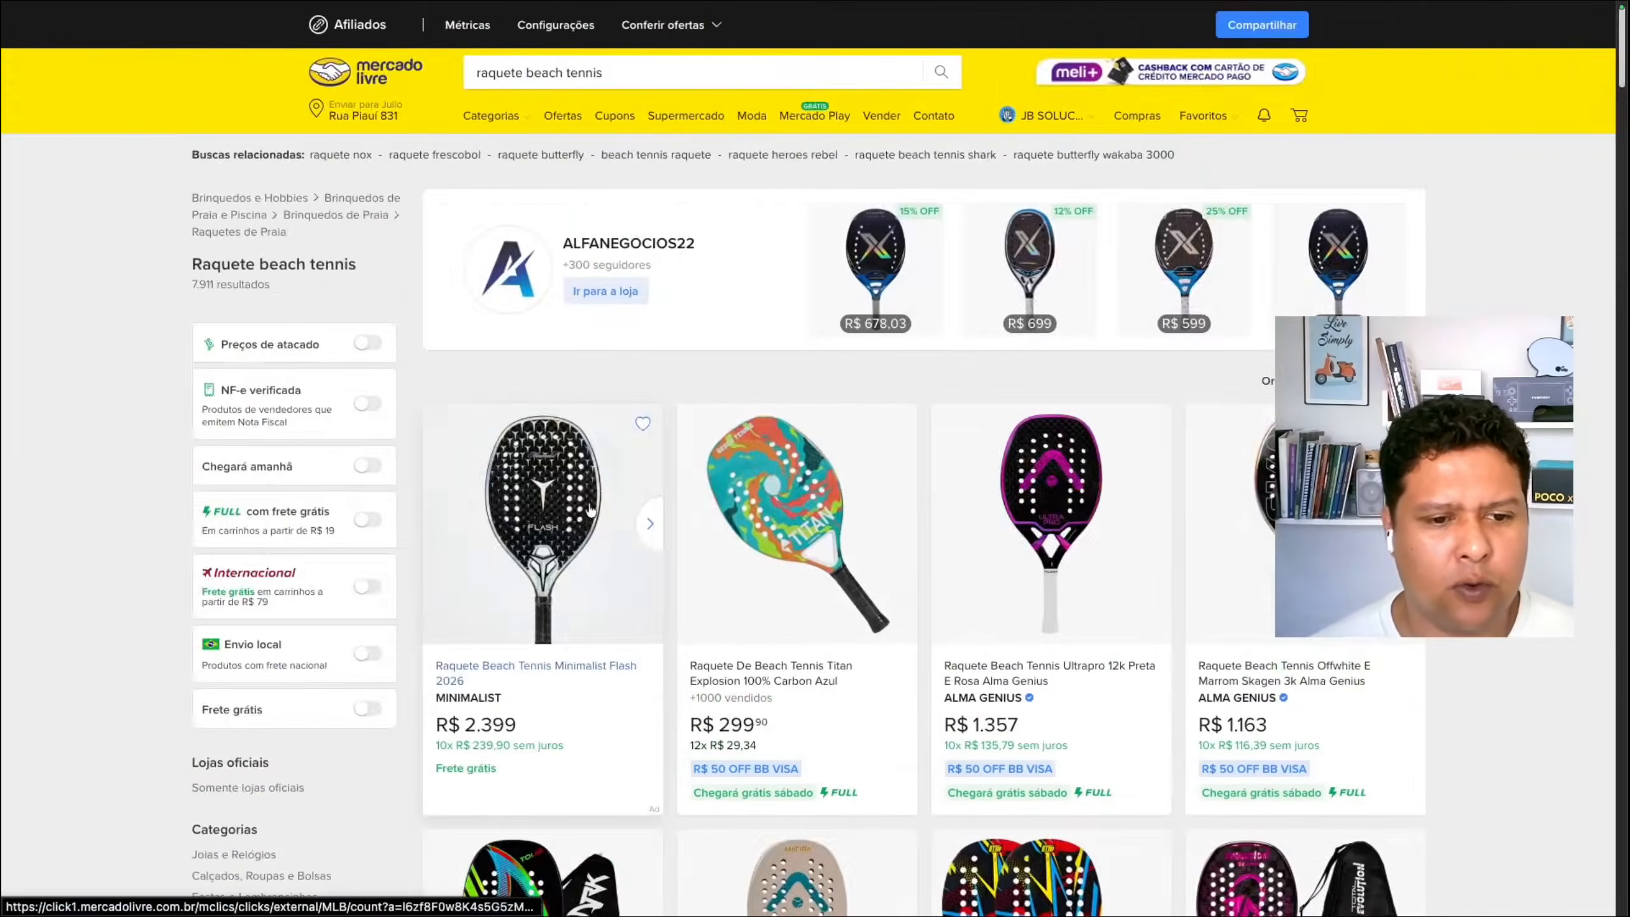
# Step: Inspect the first racket's title again and search the page's HTML for the class poly-component__title-wrapper
pyautogui.scroll(-5, 537, 674)
pyautogui.scroll(5, 538, 706)
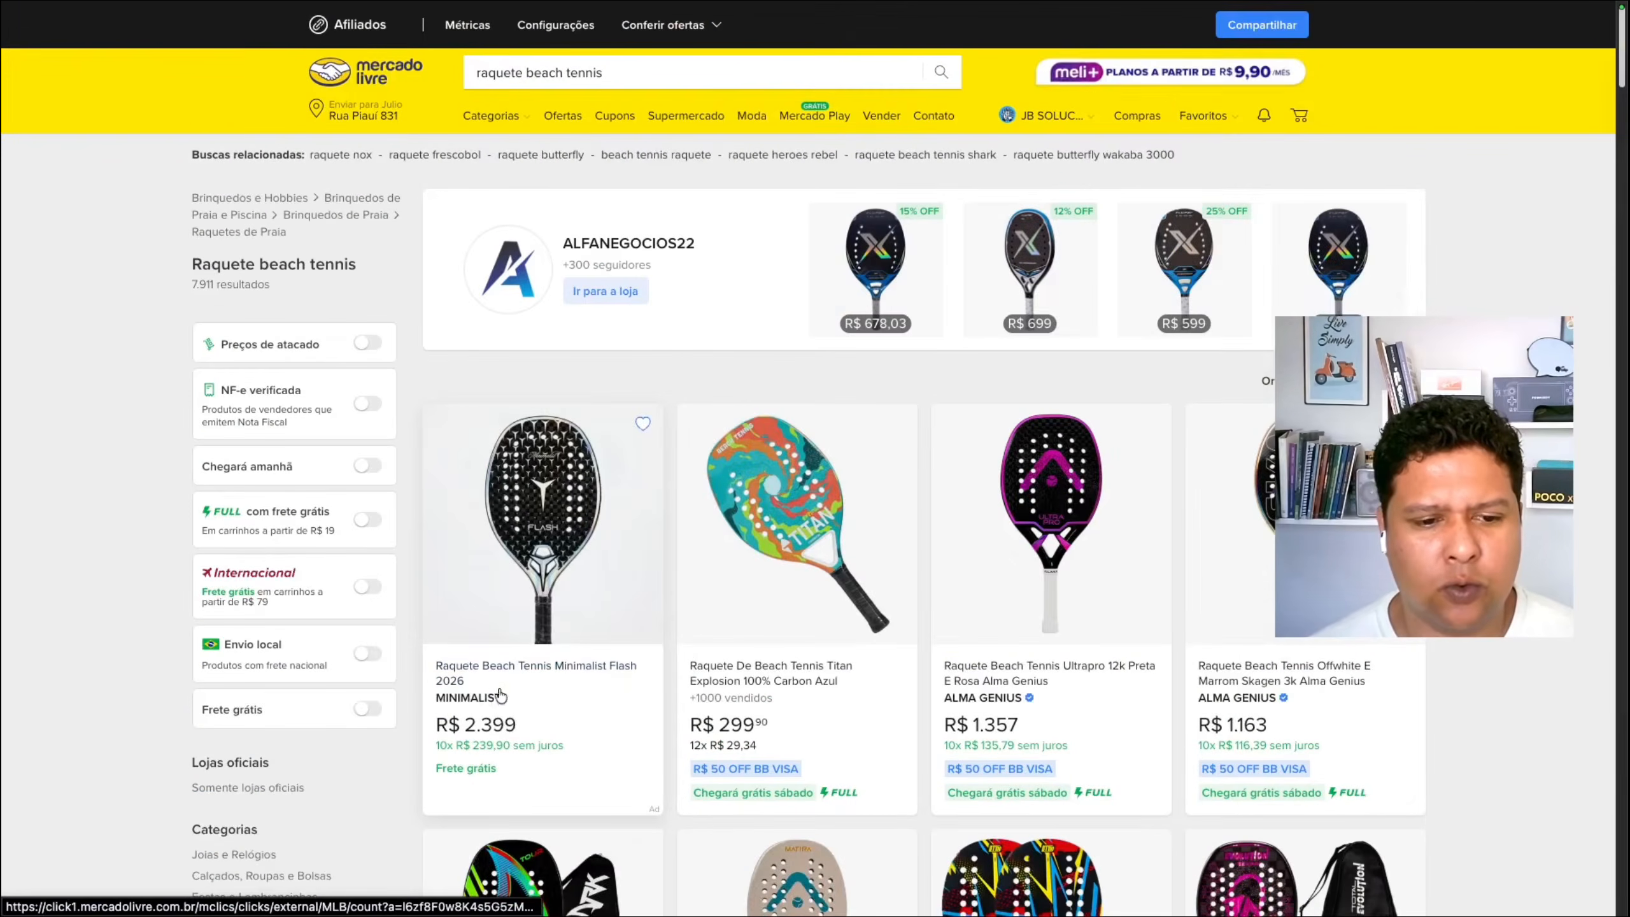
pyautogui.rightClick(469, 671)
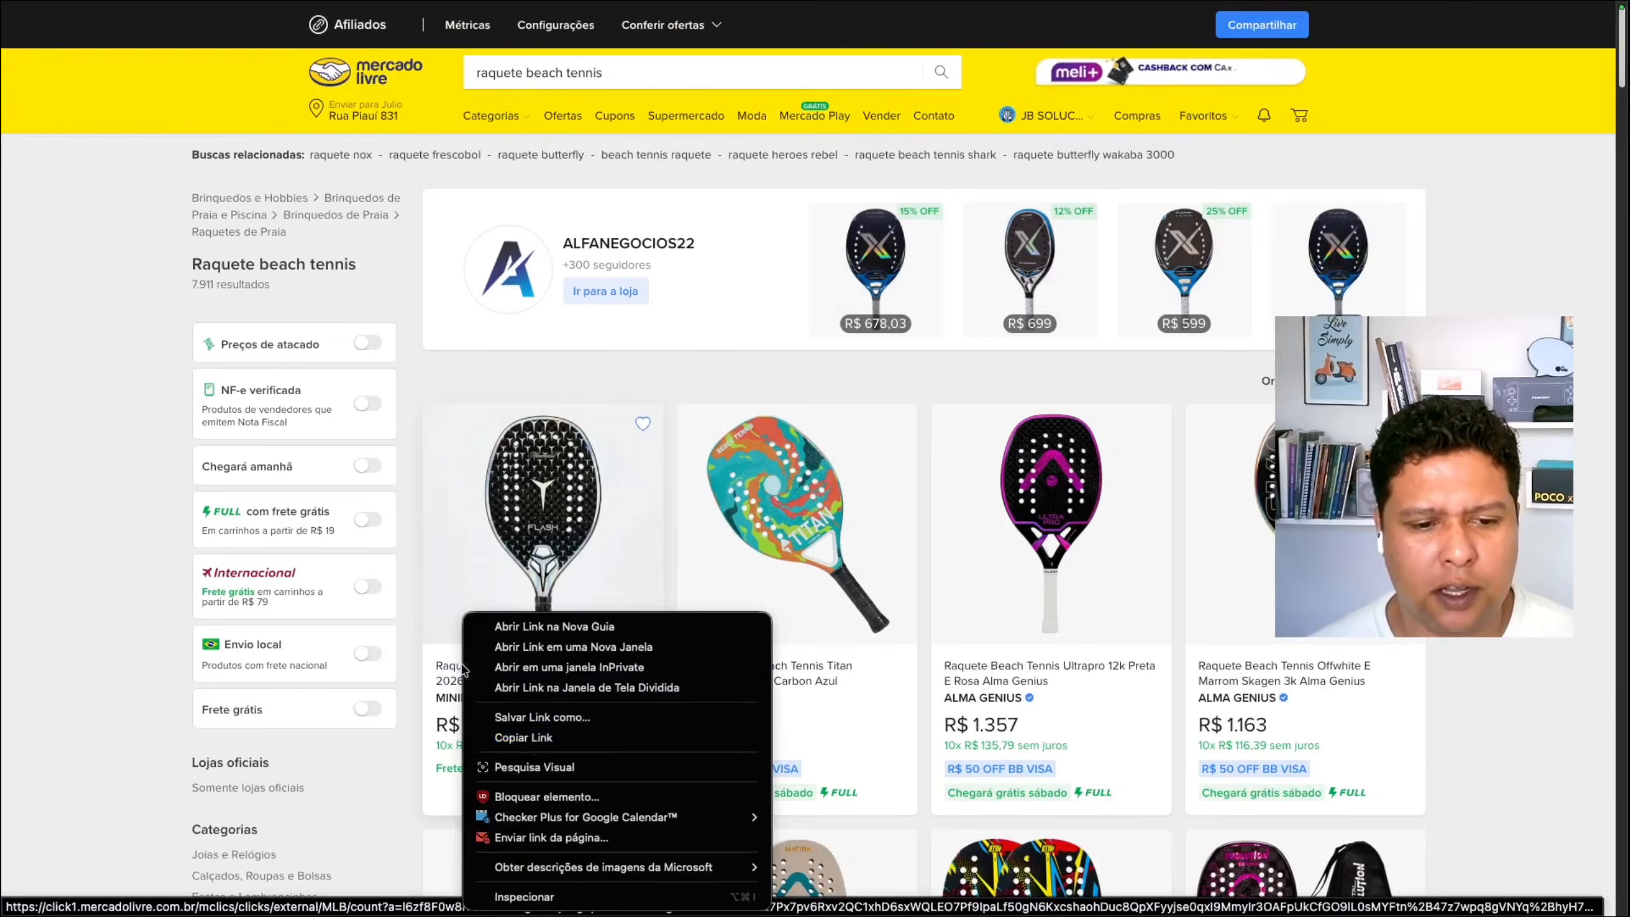
pyautogui.click(525, 899)
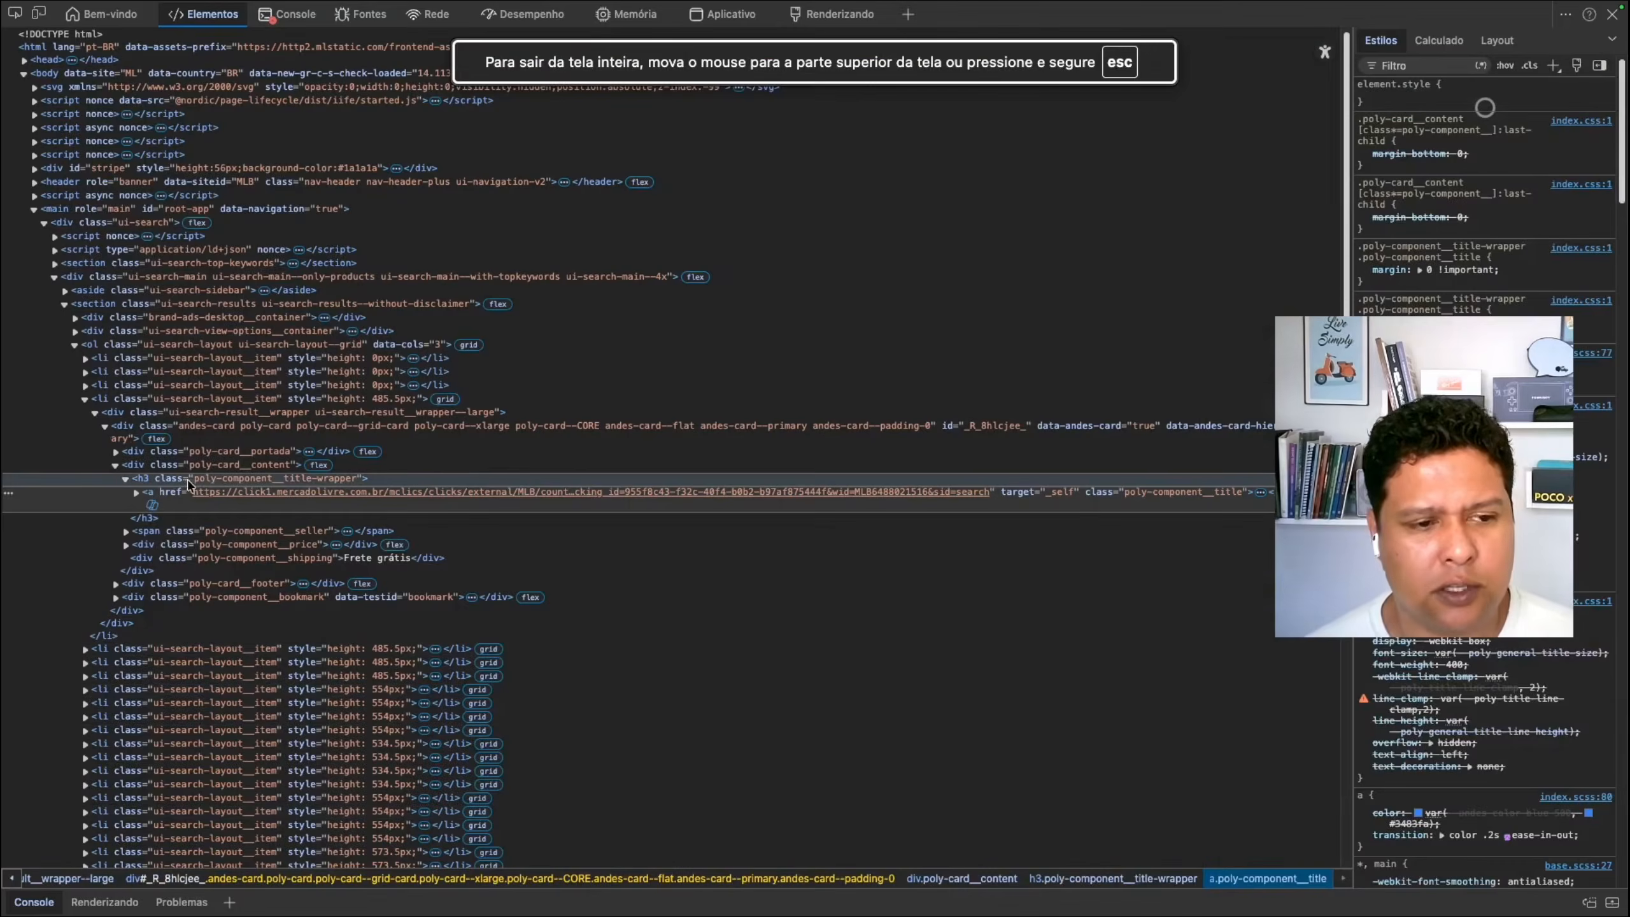
pyautogui.click(168, 481)
pyautogui.doubleClick(196, 480)
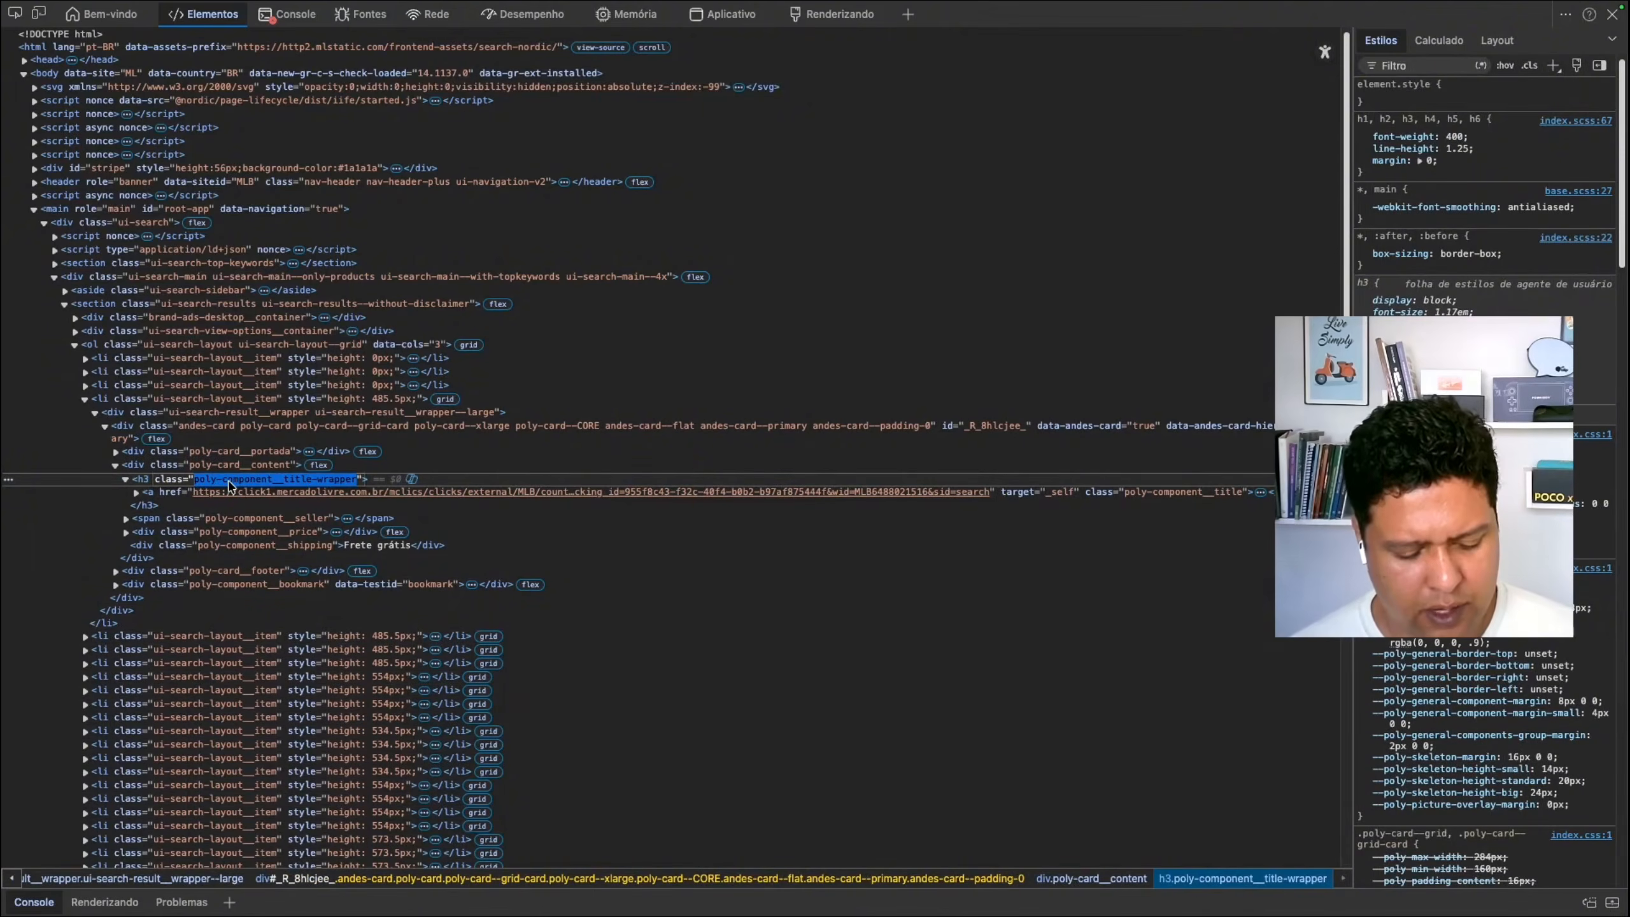
pyautogui.hotkey('ctrl', 'f')
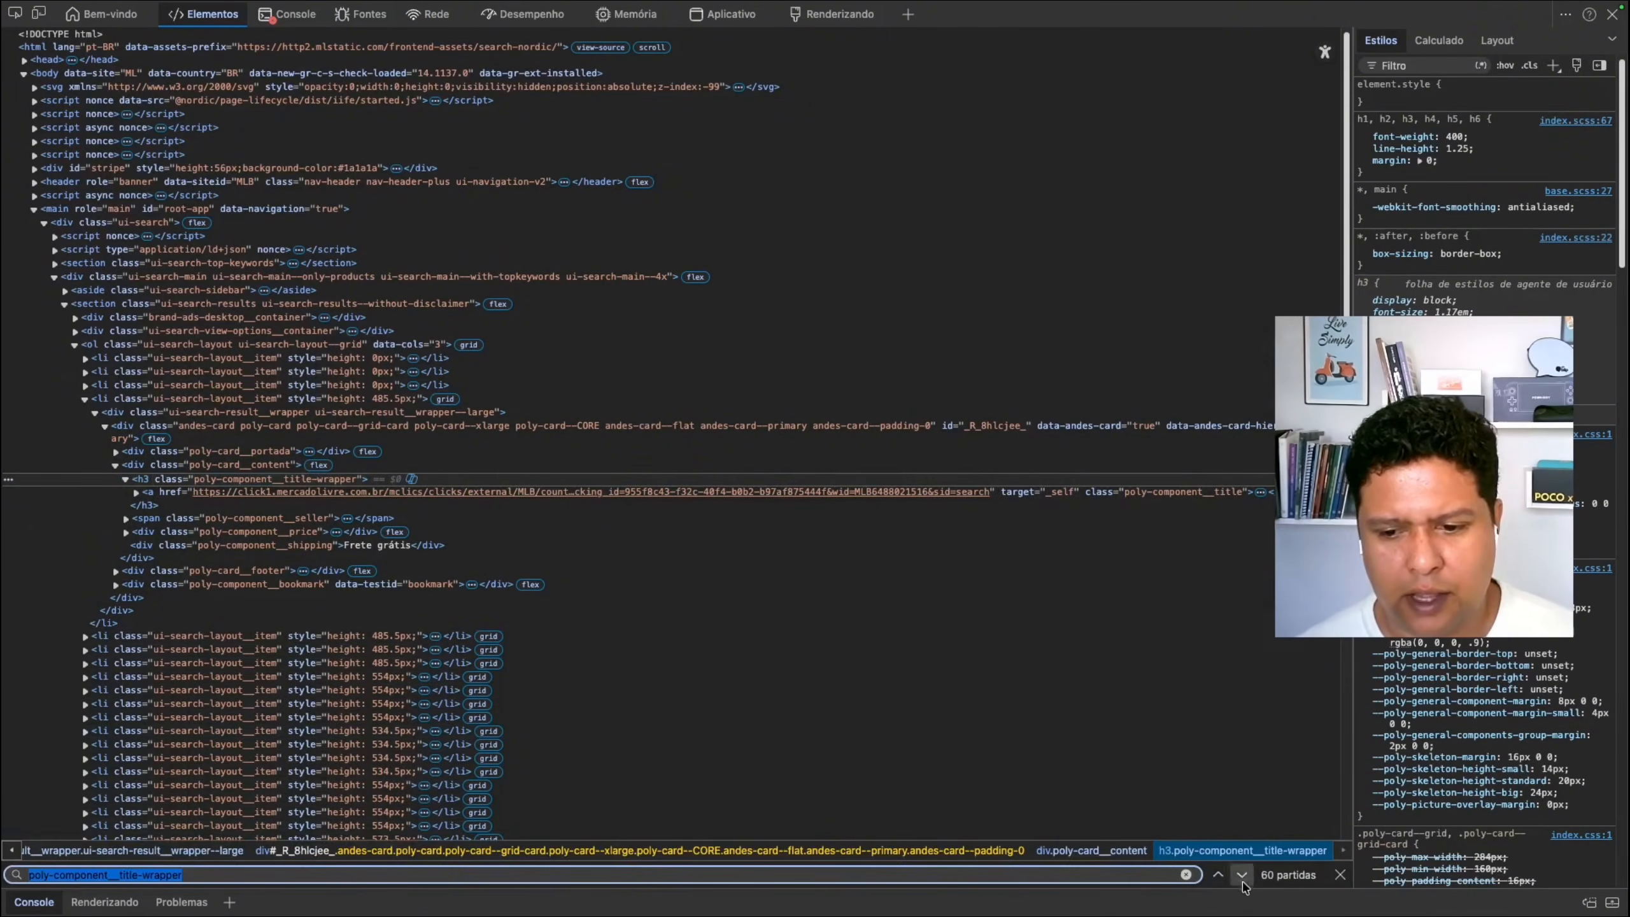
# Step: Step through the first matches of poly-component__title-wrapper and examine how the class repeats in each product card's HTML
pyautogui.click(1248, 876)
pyautogui.click(1246, 877)
pyautogui.click(1248, 876)
pyautogui.click(1249, 877)
pyautogui.click(1251, 876)
pyautogui.click(1250, 877)
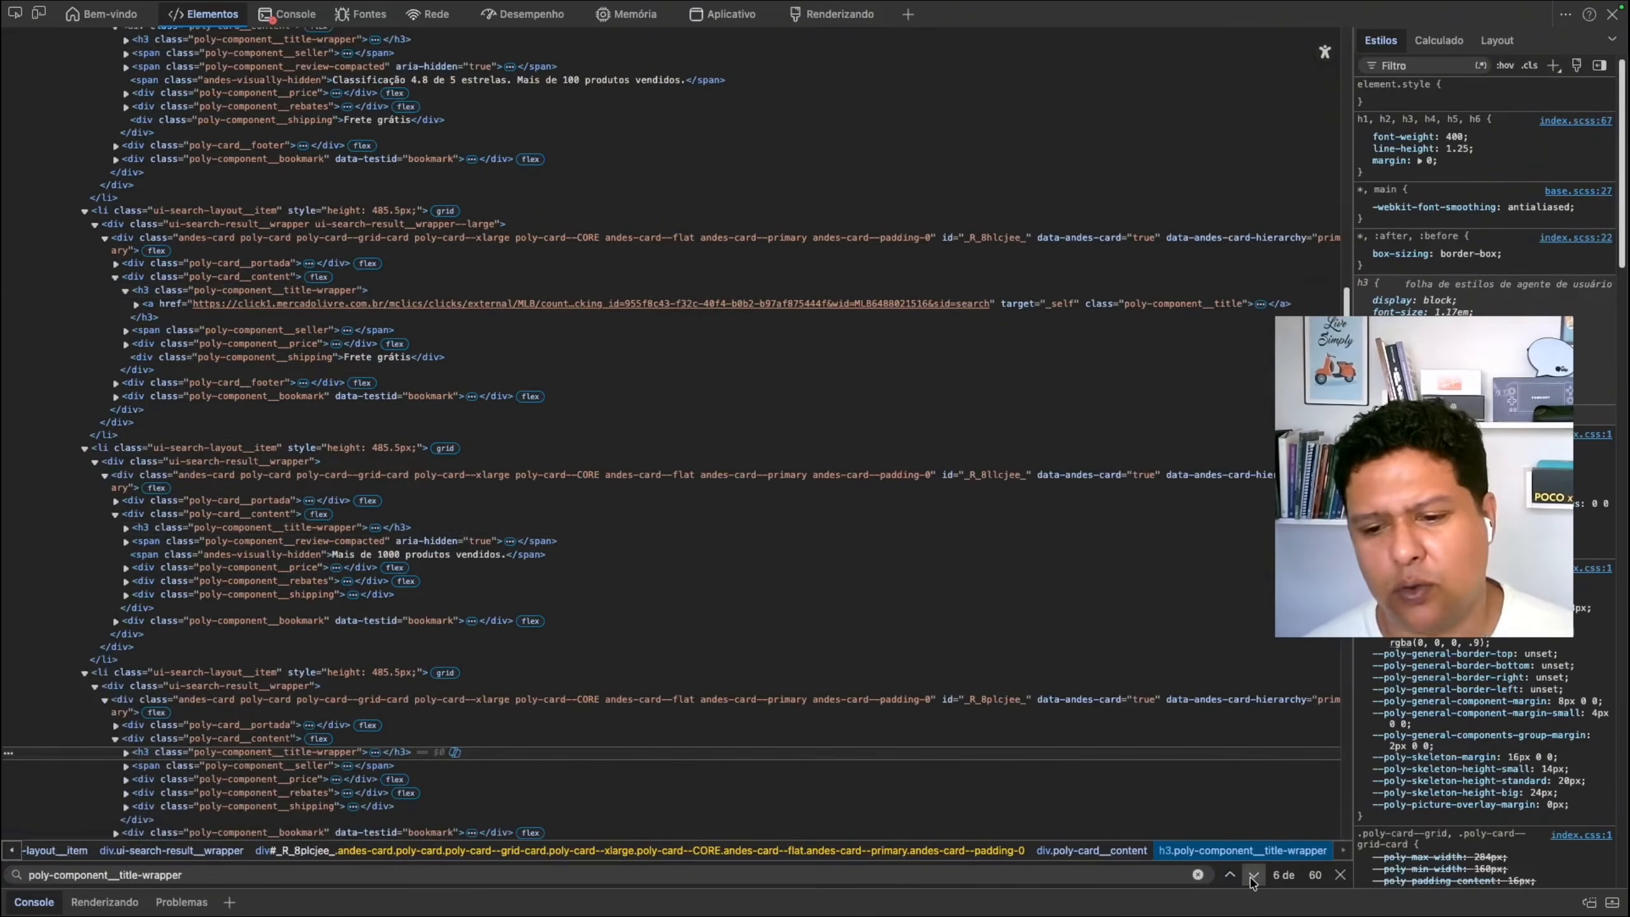
pyautogui.click(1250, 877)
pyautogui.click(1250, 877)
pyautogui.click(1250, 876)
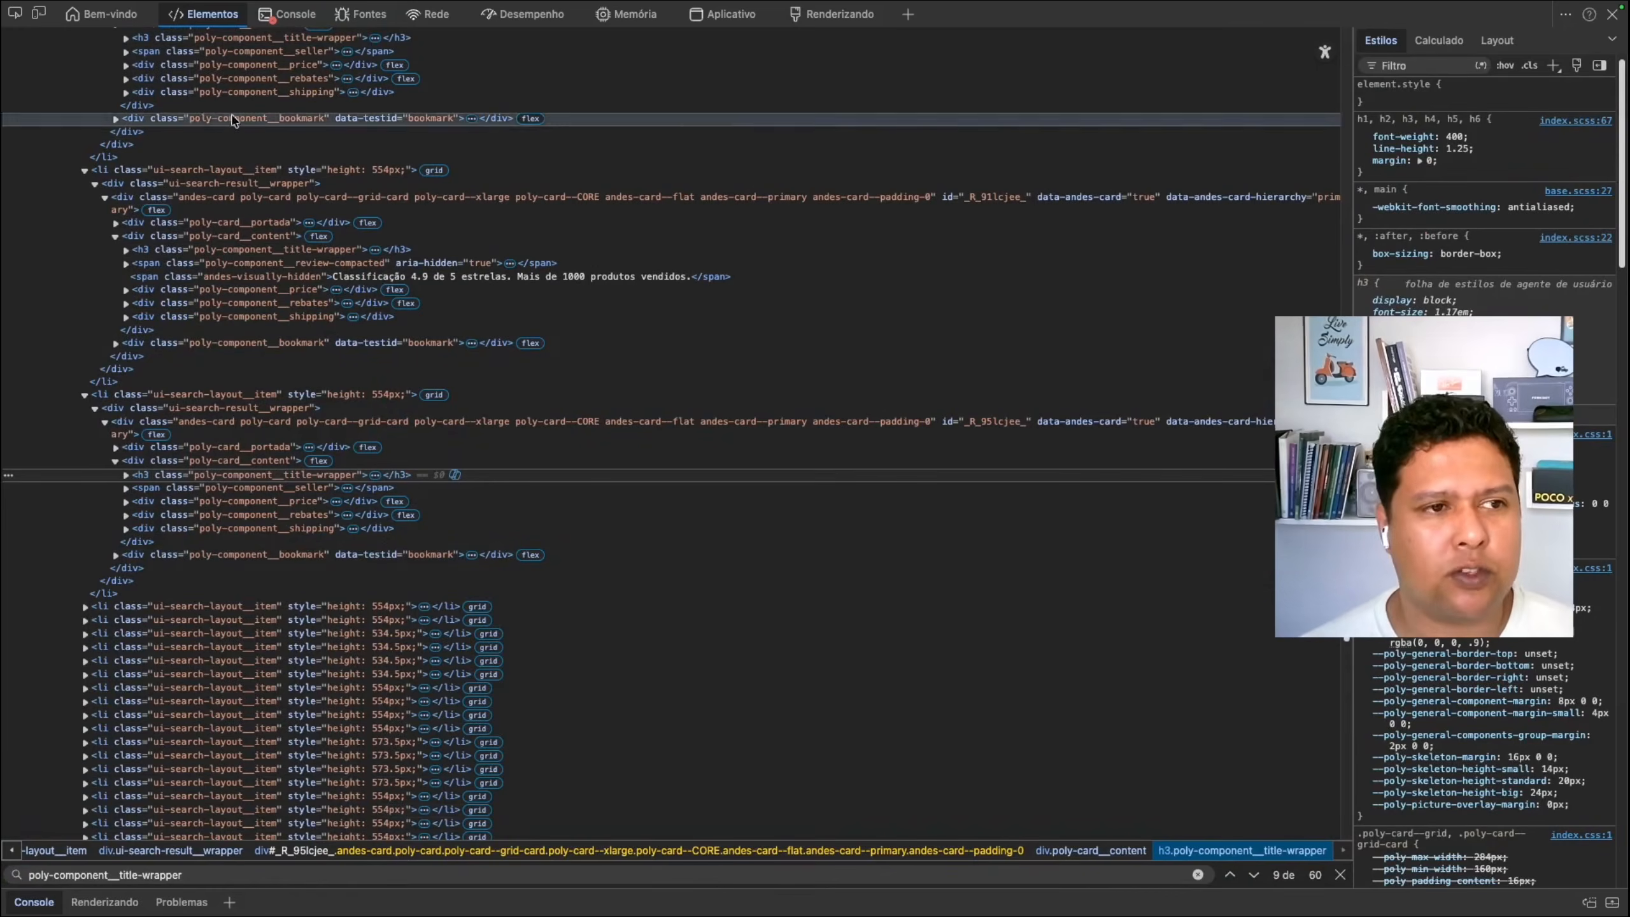
pyautogui.moveTo(8, 6)
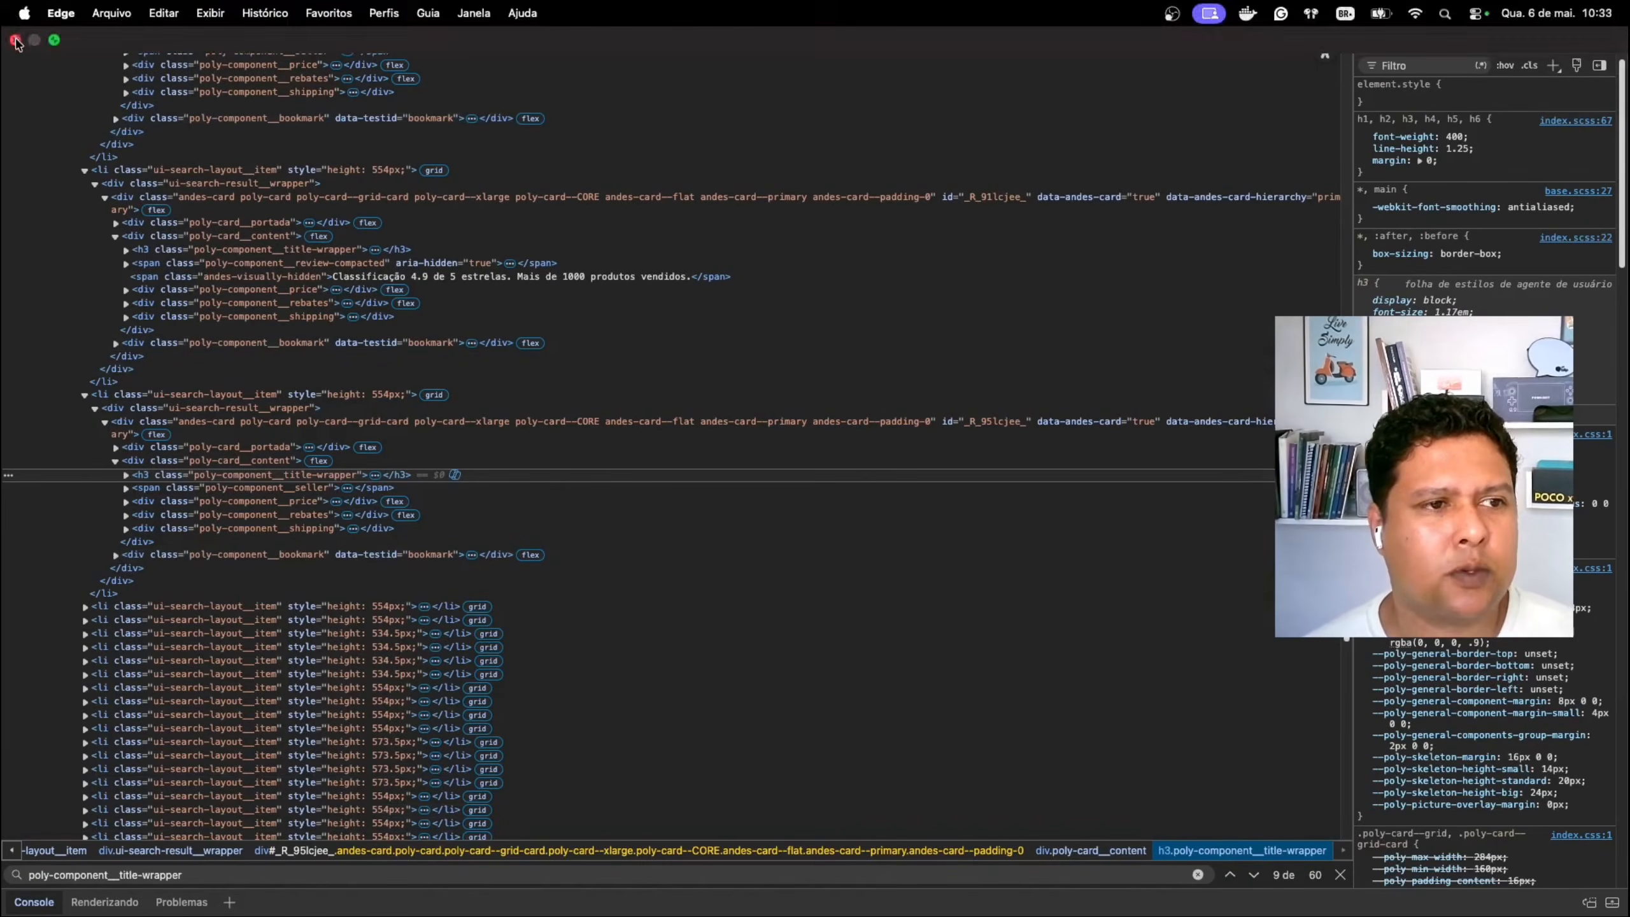
# Step: Close the developer tools and return to the LISTAR CATEGORIAS node in the n8n workflow
pyautogui.click(16, 40)
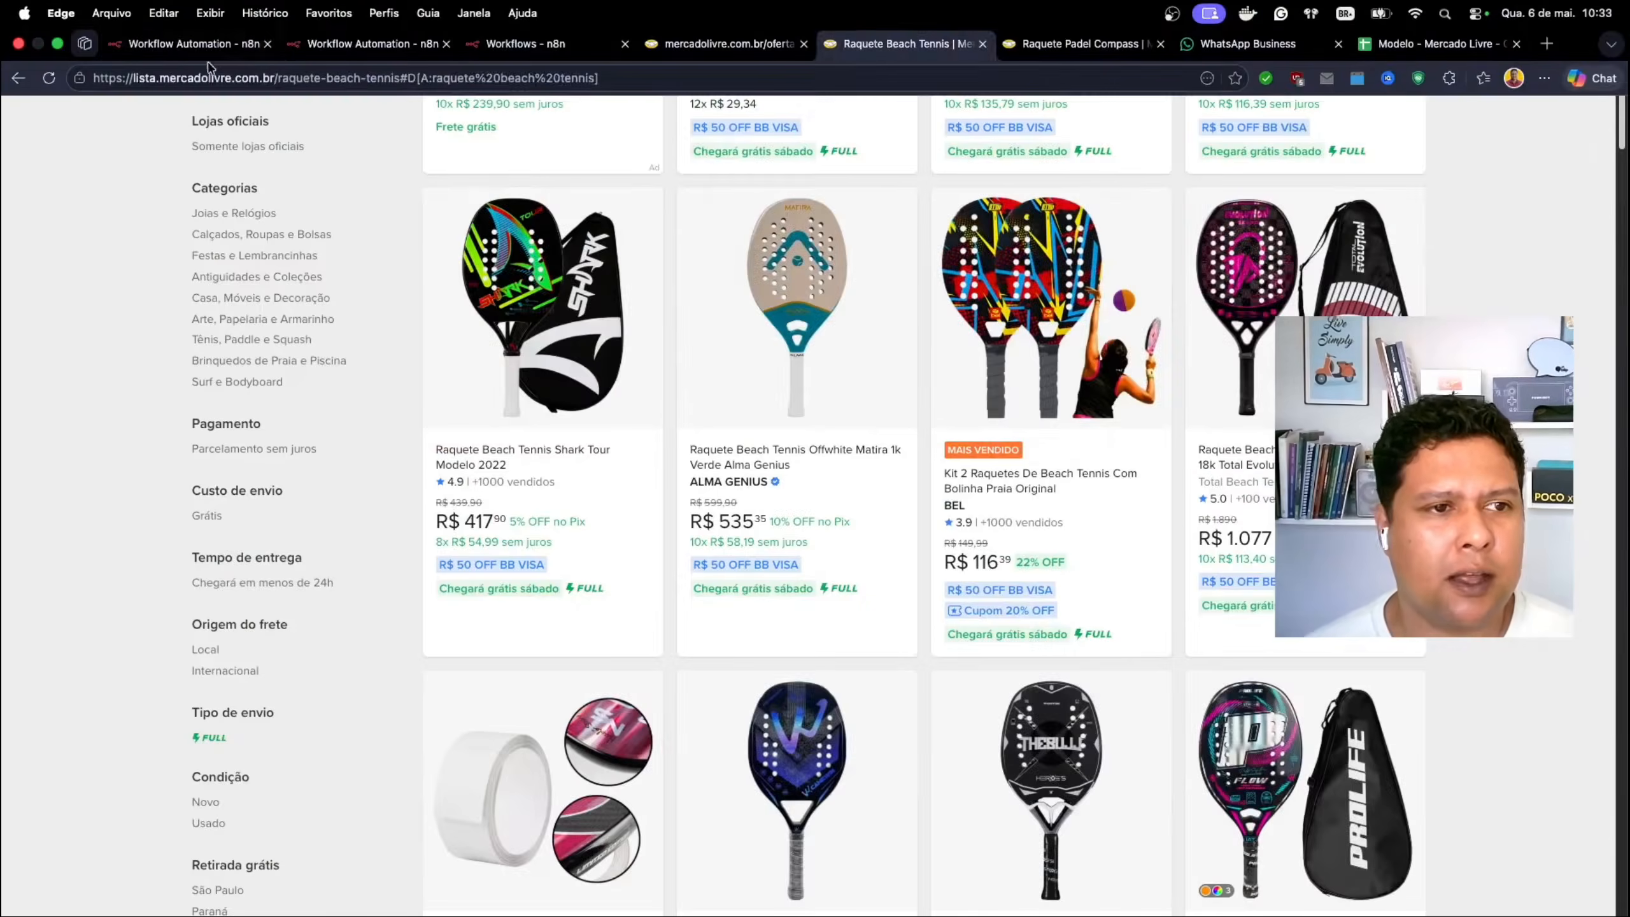
pyautogui.click(193, 25)
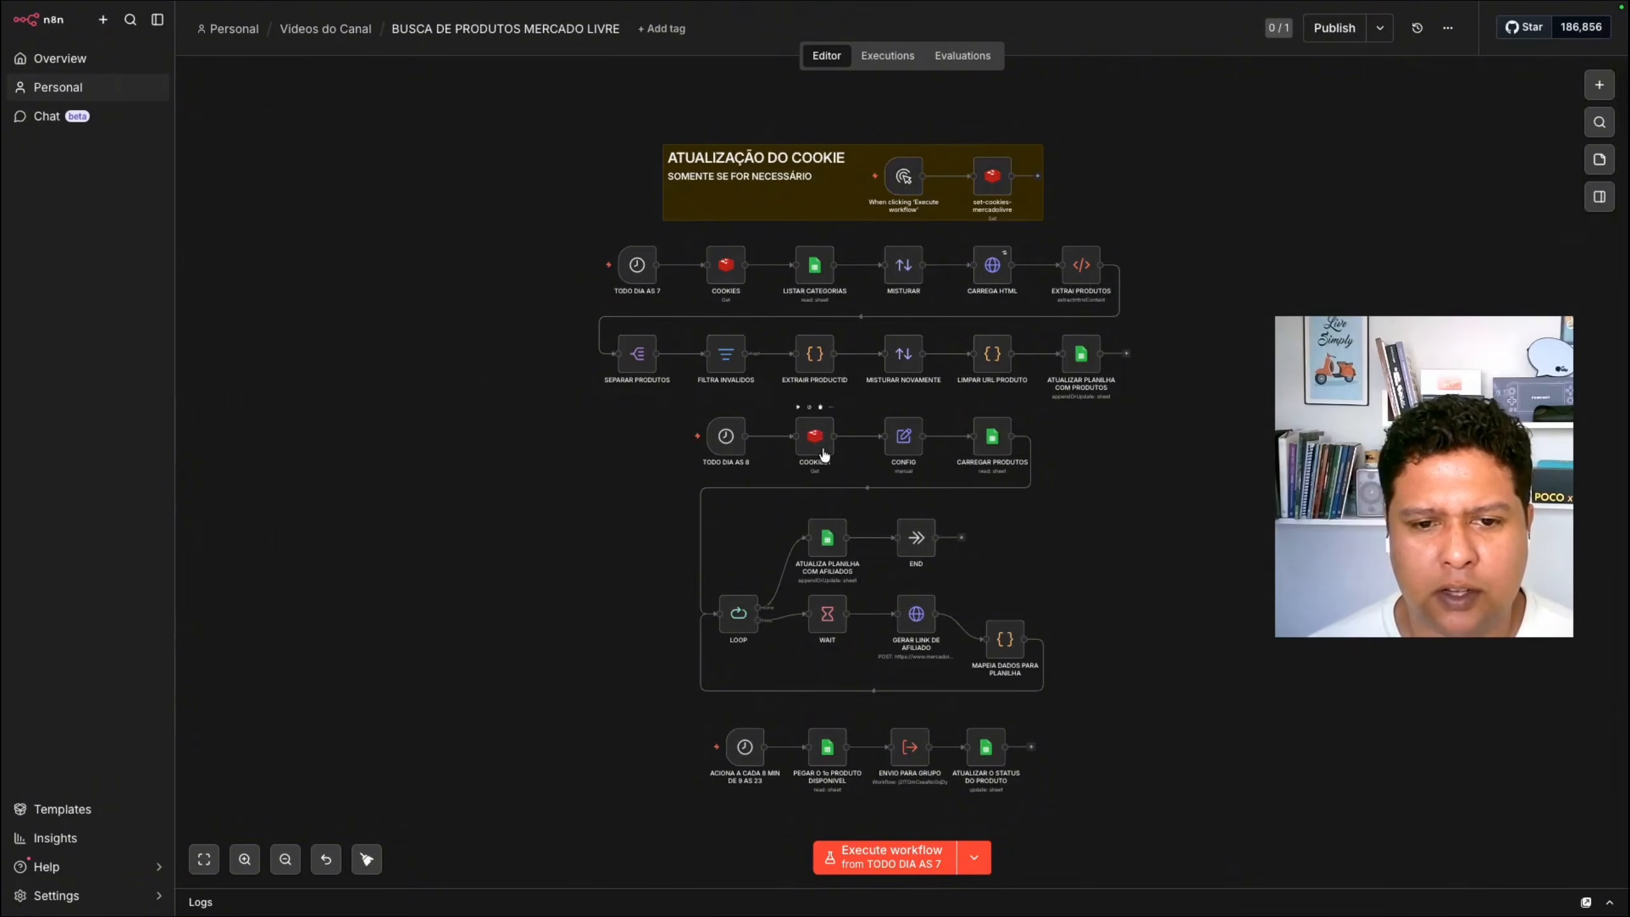
pyautogui.click(814, 269)
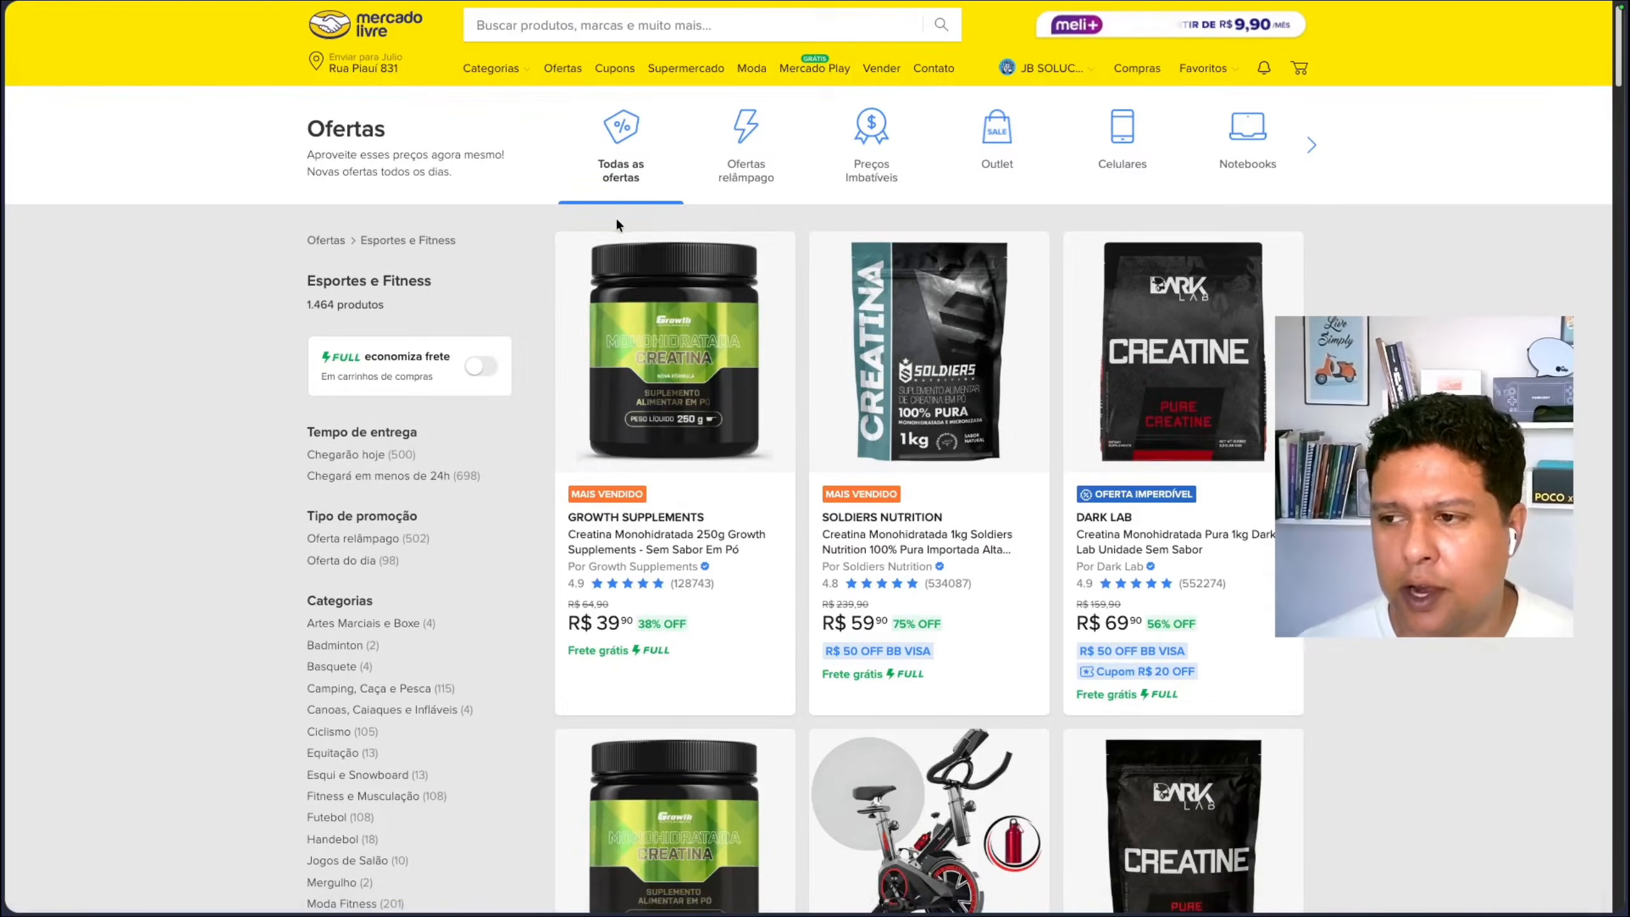
# Step: Open the developer tools on the Mercado Livre offers page and reload it to record its network requests
pyautogui.press('super+alt+i')
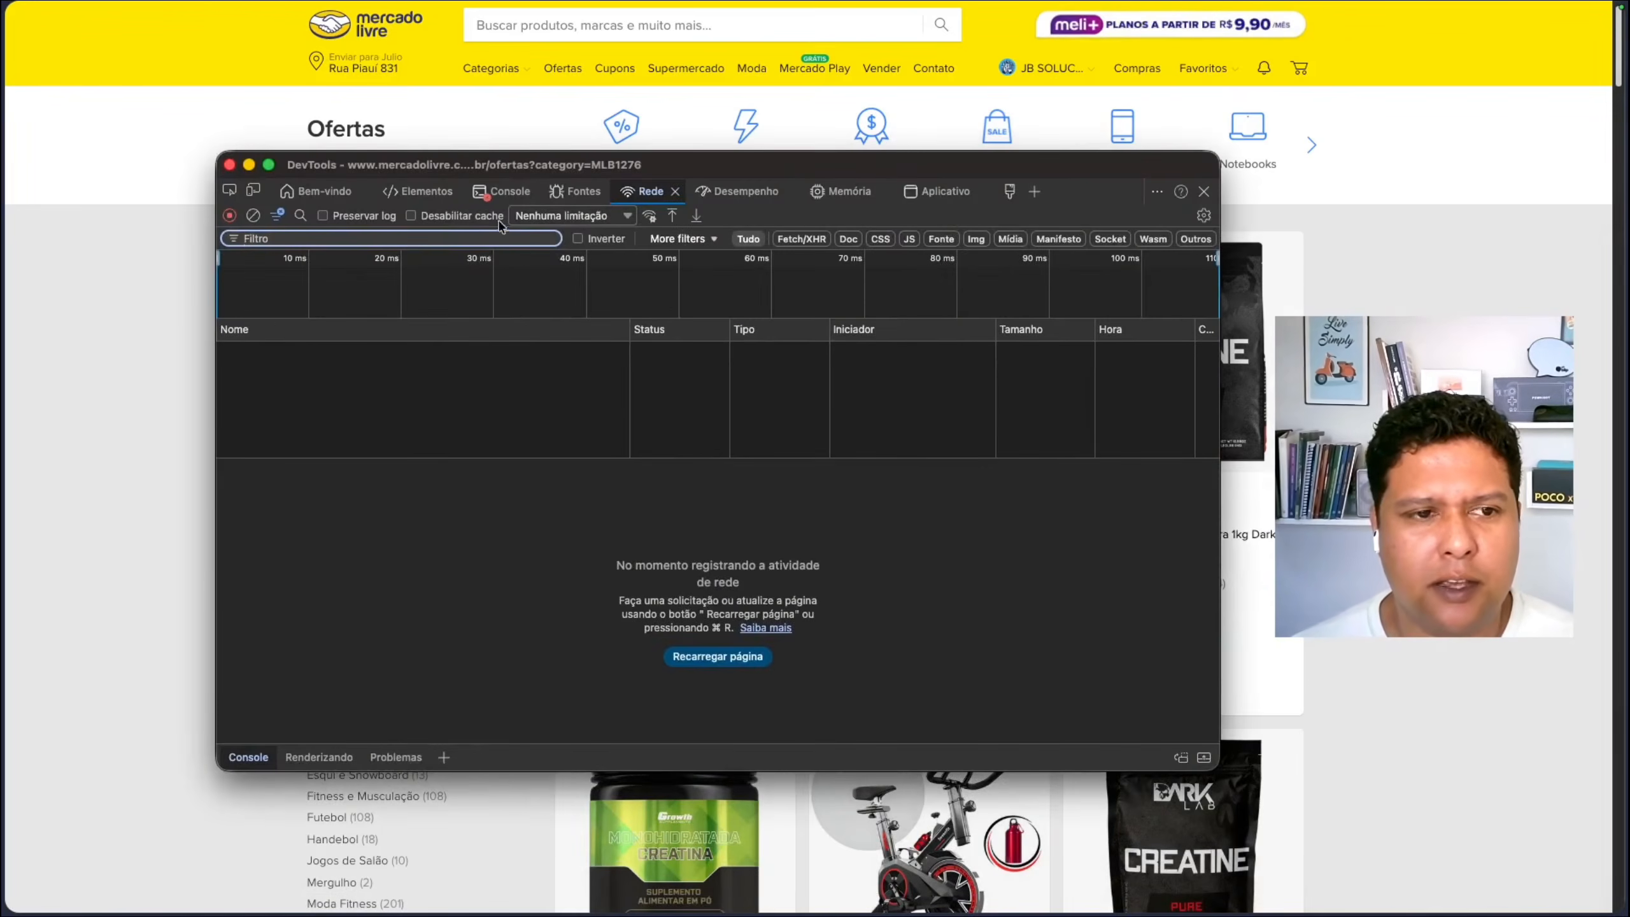
pyautogui.click(208, 56)
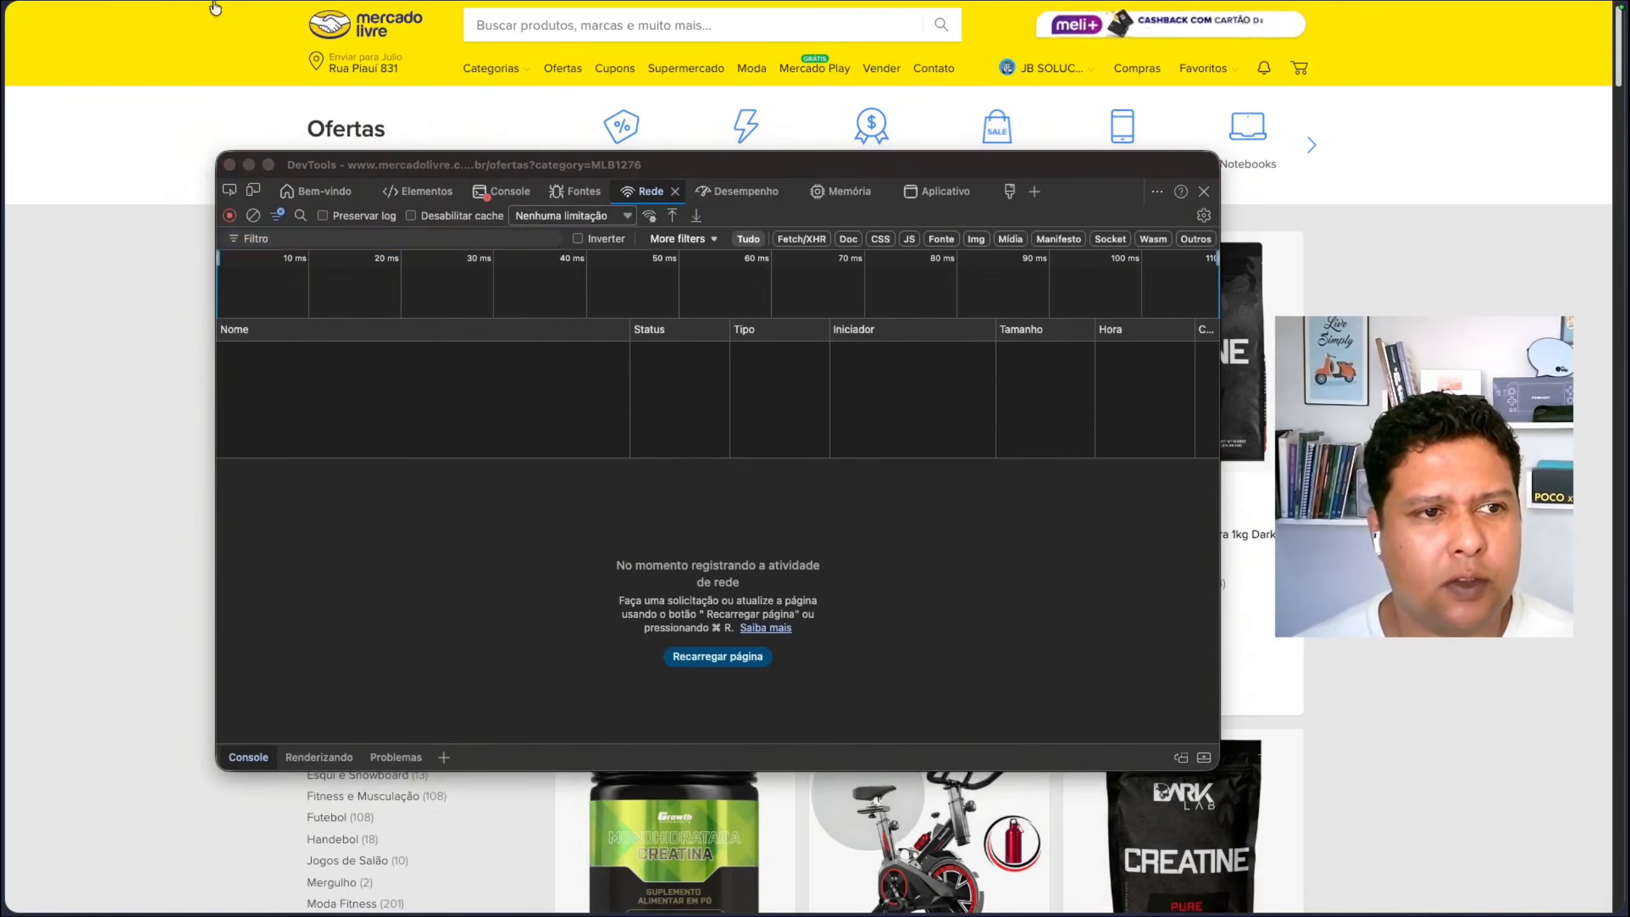
pyautogui.moveTo(212, 4)
pyautogui.click(56, 77)
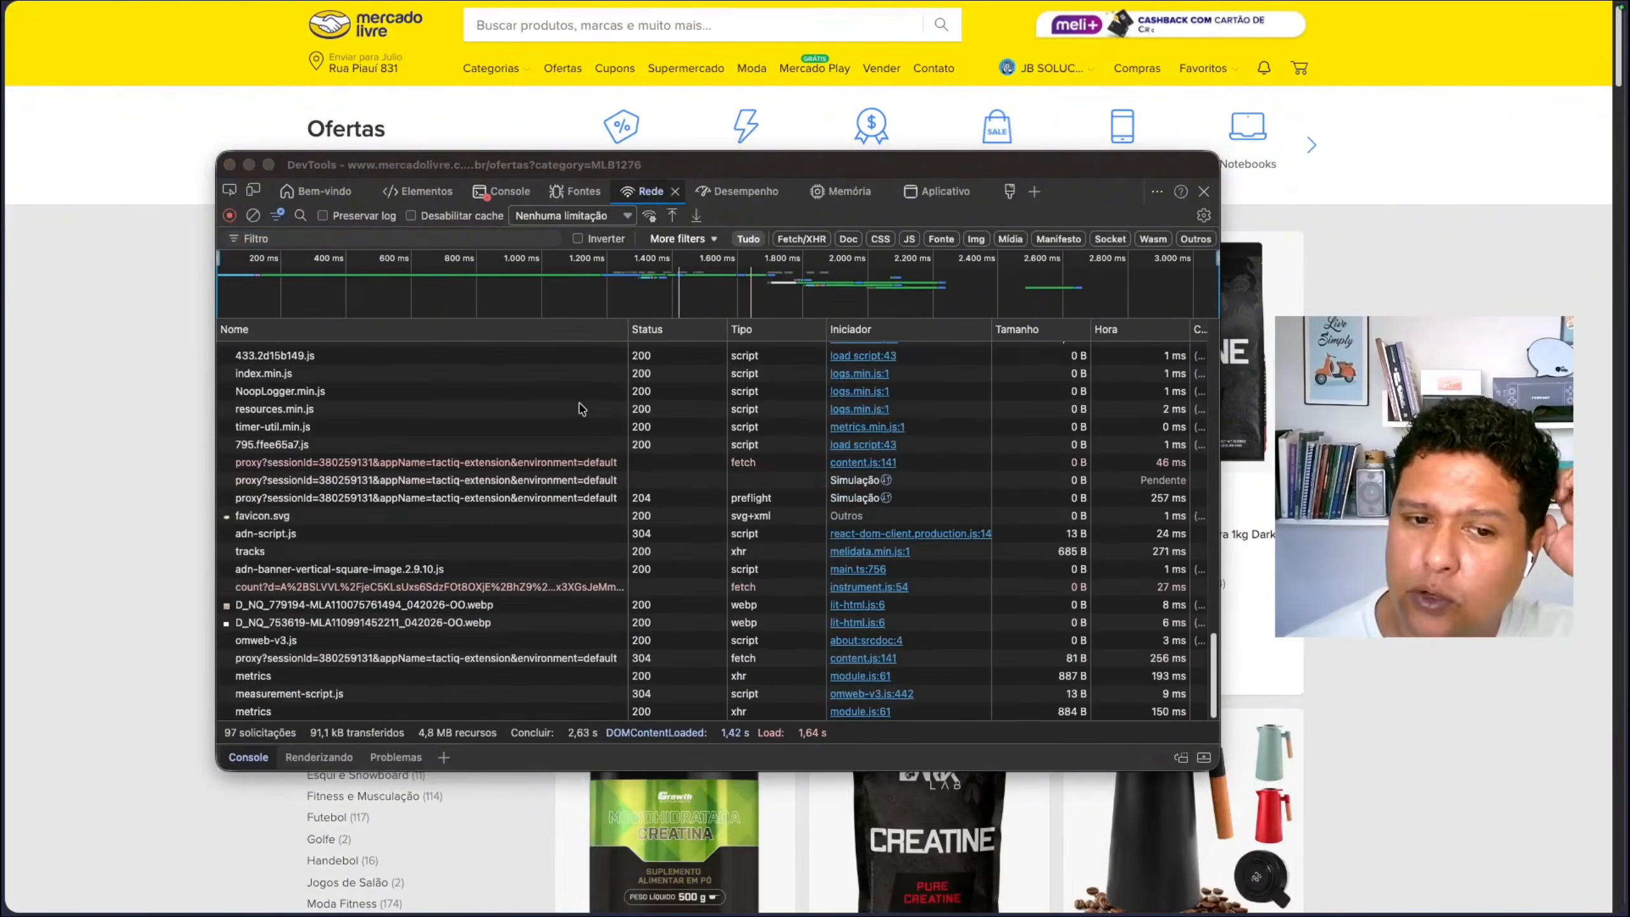
pyautogui.scroll(5, 688, 518)
pyautogui.scroll(5, 688, 518)
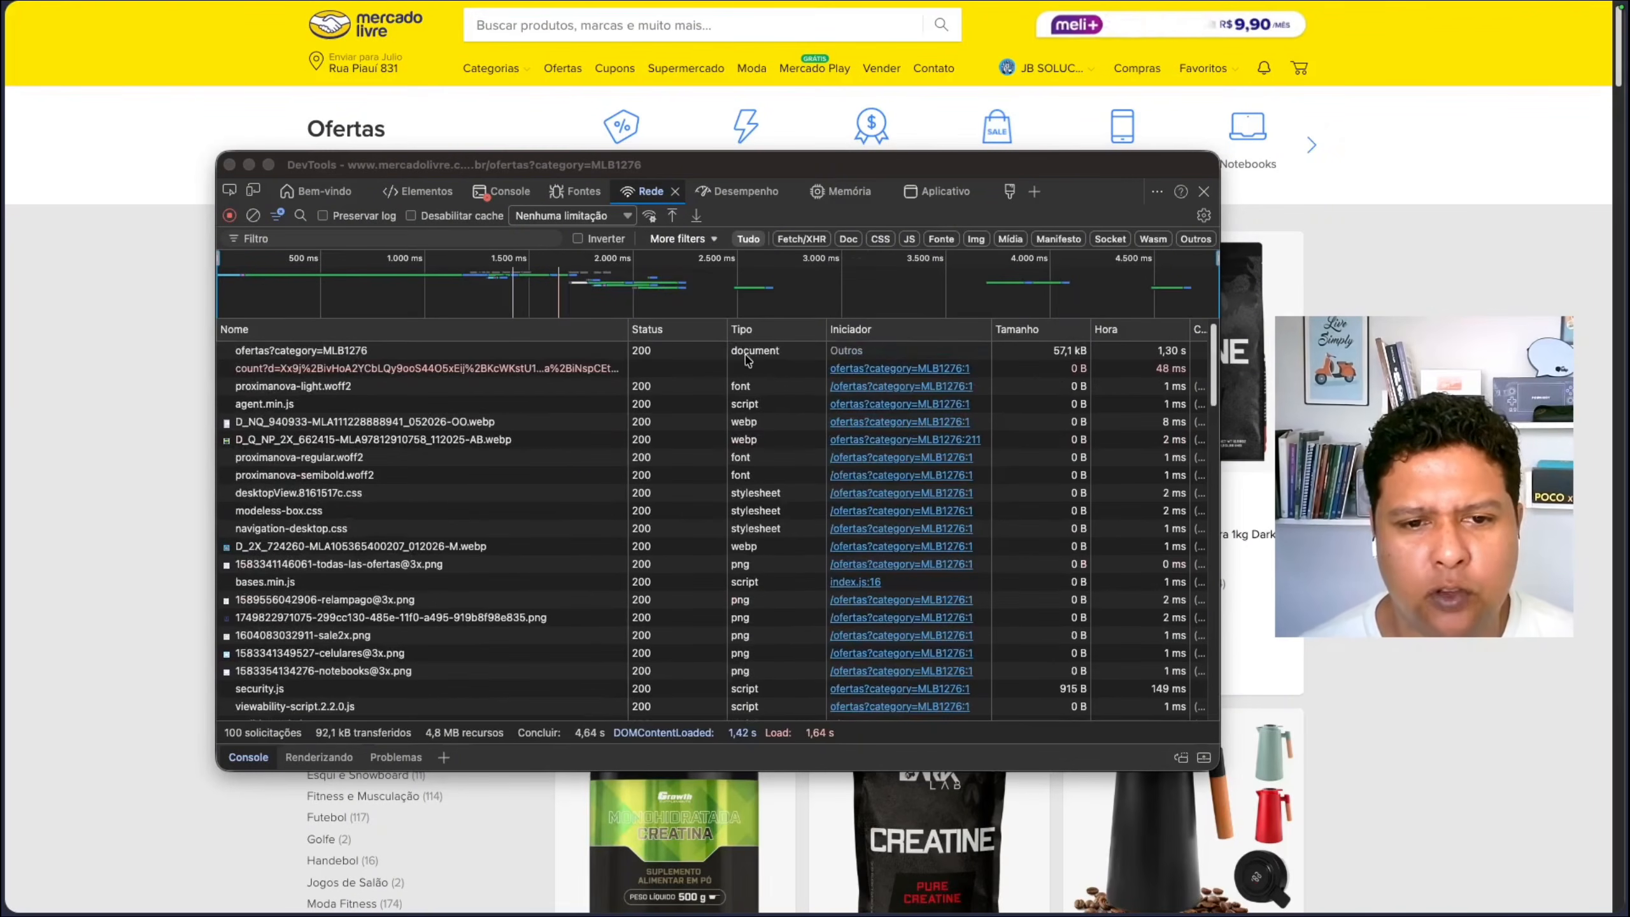
# Step: Open the headers of the ofertas?category=MLB1276 document request, highlight the Cookie request header's value, and close the developer tools
pyautogui.click(494, 353)
pyautogui.click(491, 353)
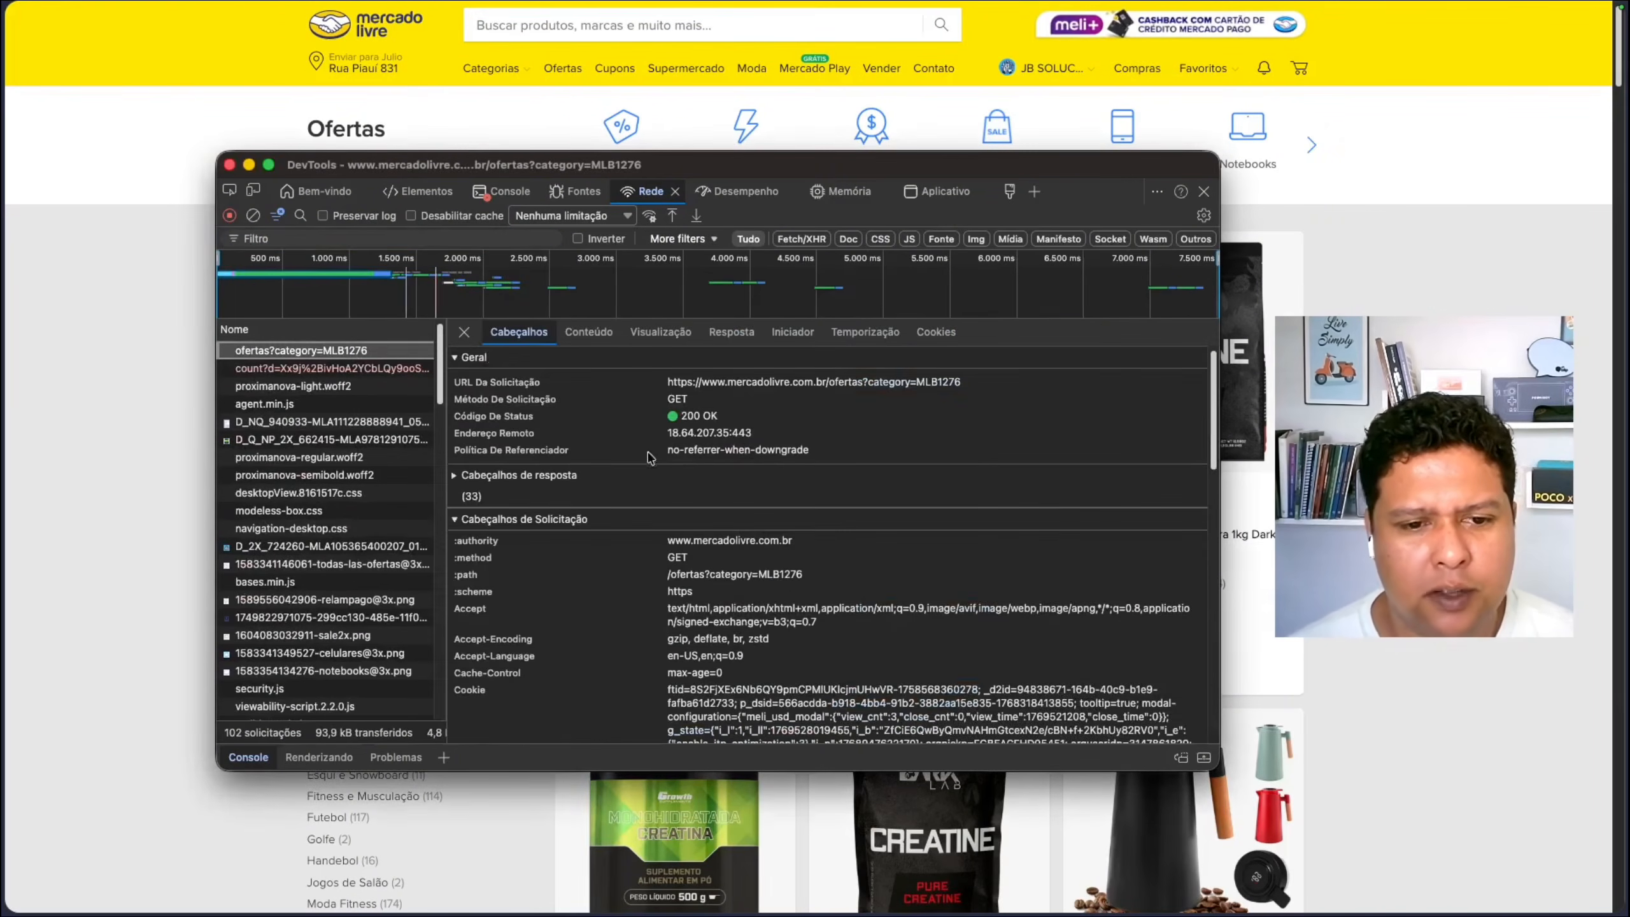
pyautogui.scroll(-15, 648, 456)
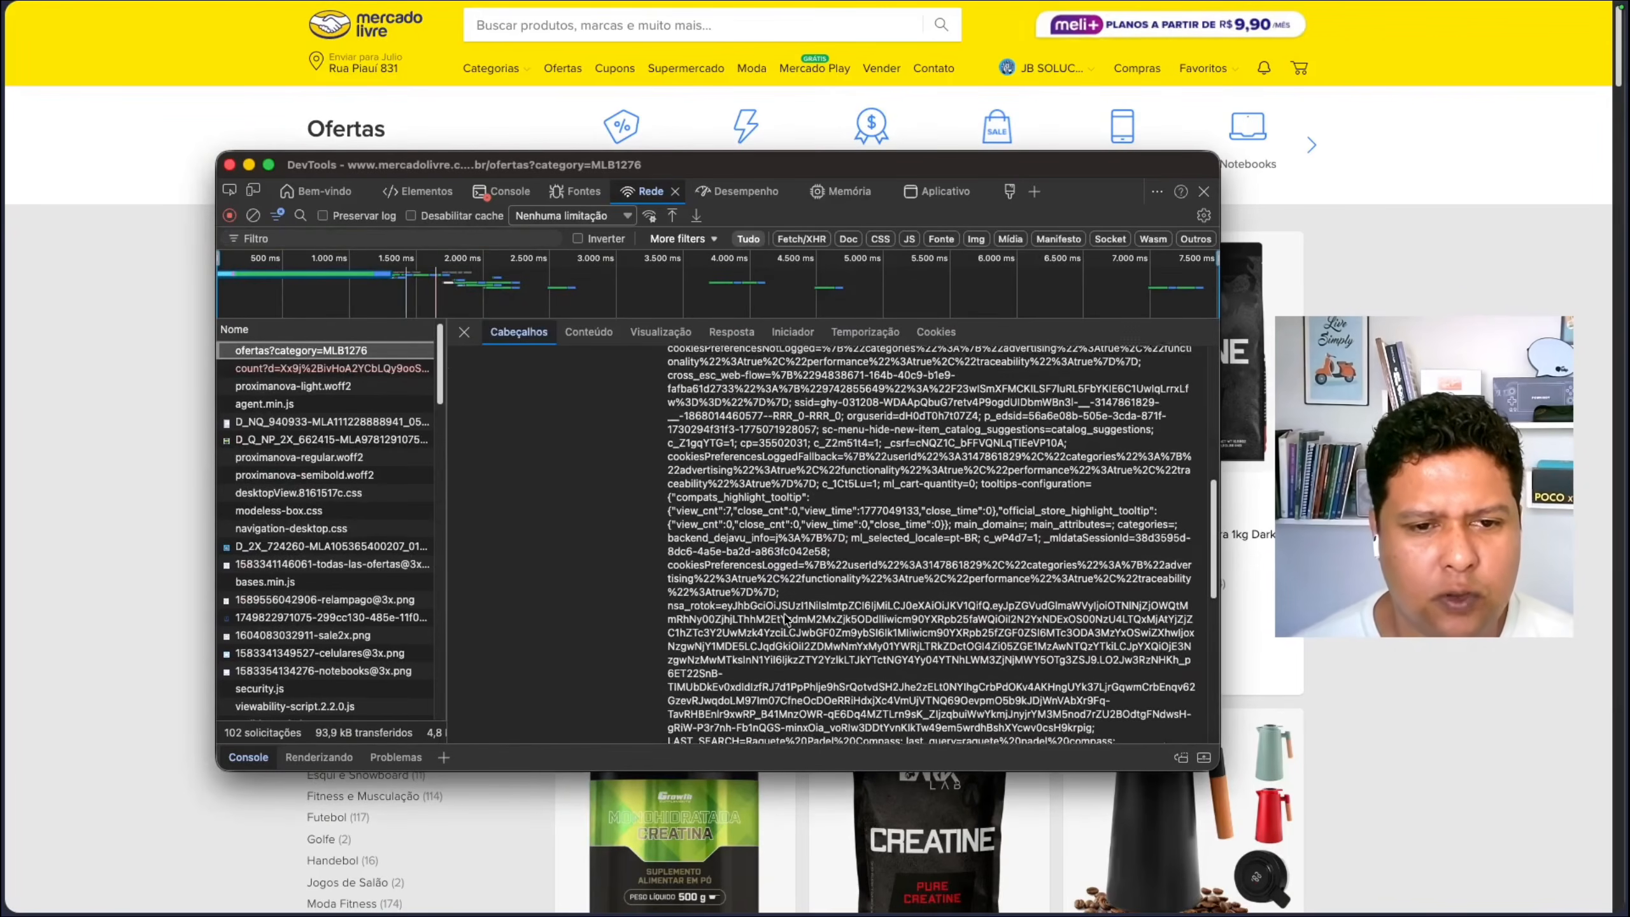
pyautogui.scroll(3, 786, 617)
pyautogui.moveTo(666, 405); pyautogui.dragTo(1149, 703)
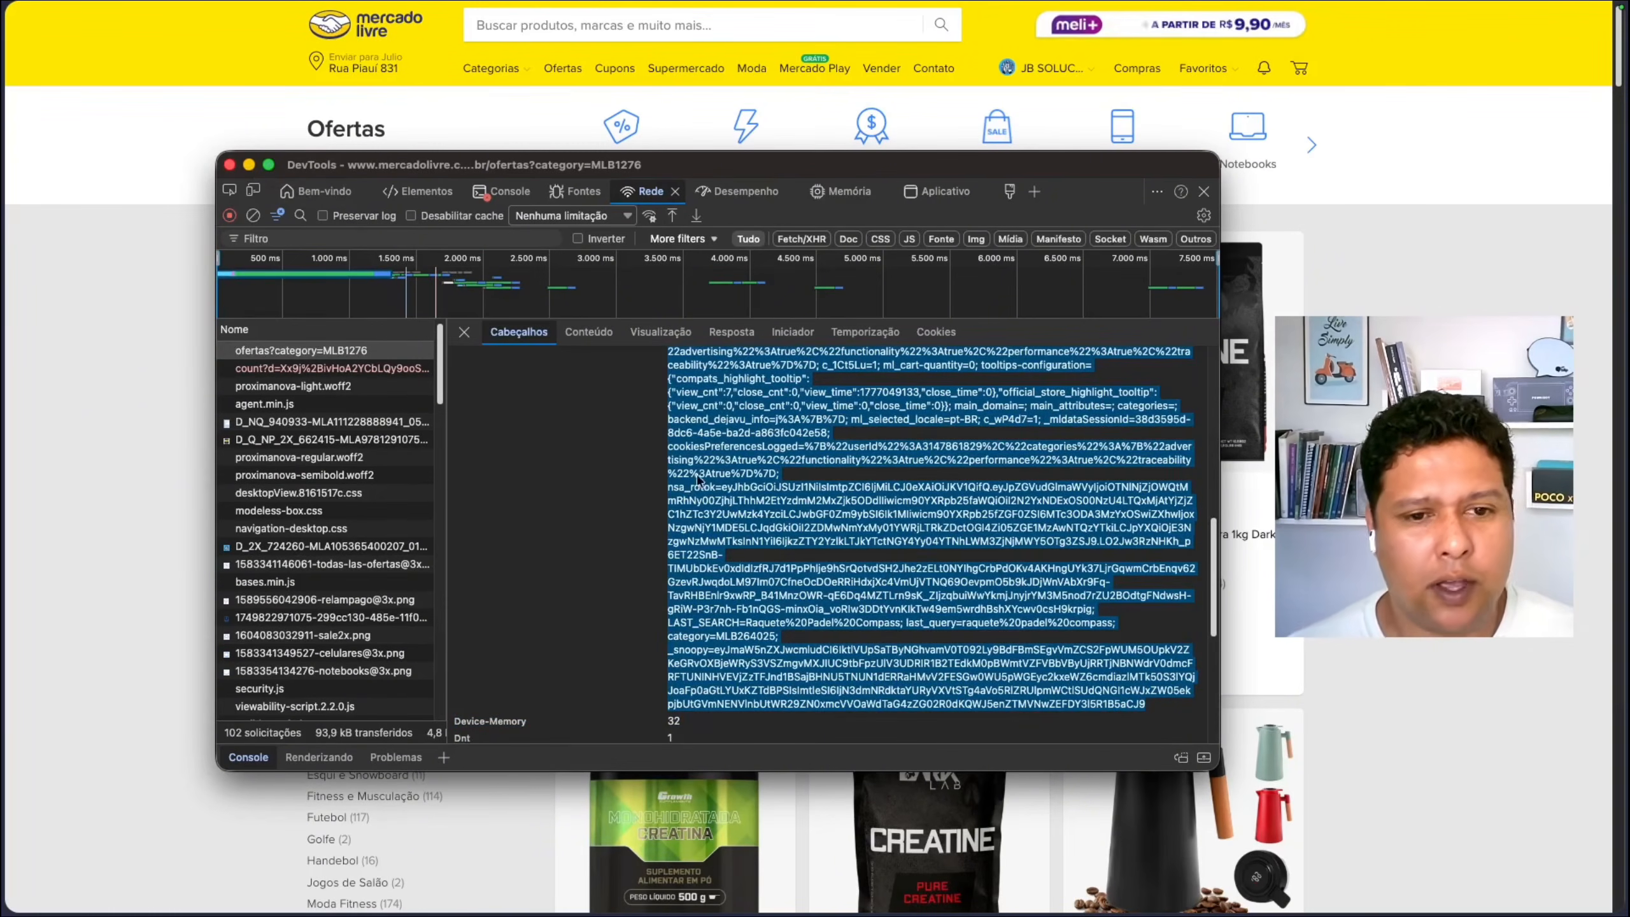
pyautogui.click(229, 167)
# Step: Return to the n8n workflow and examine the Key and Value settings of the set-cookies-mercadolivre Redis node
pyautogui.click(208, 44)
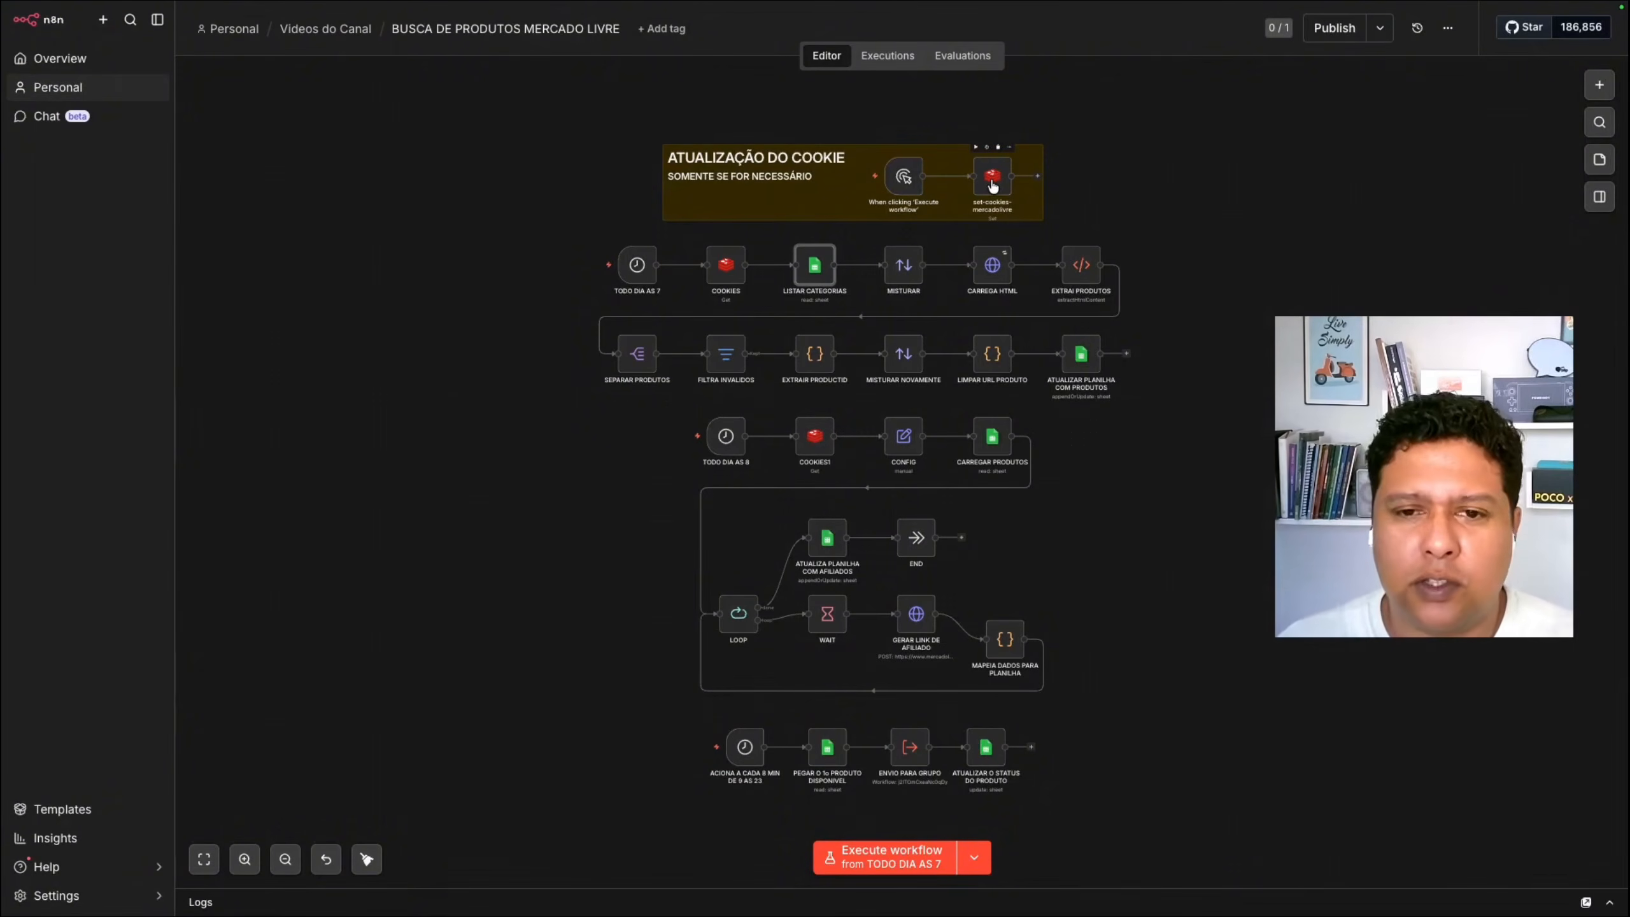
pyautogui.click(992, 186)
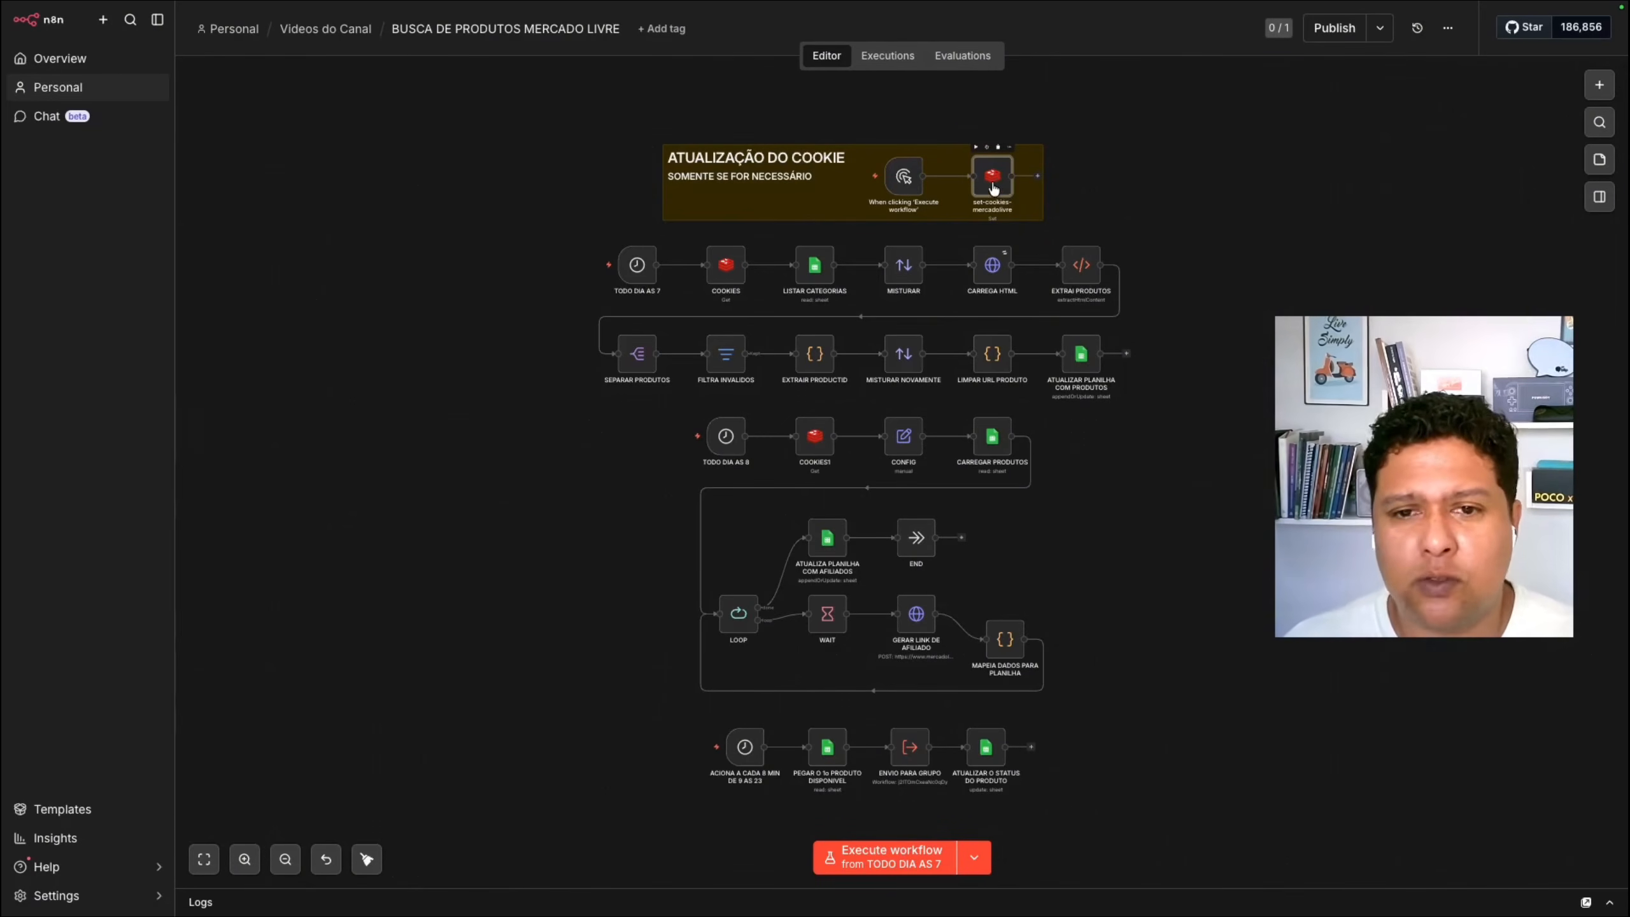
pyautogui.doubleClick(993, 188)
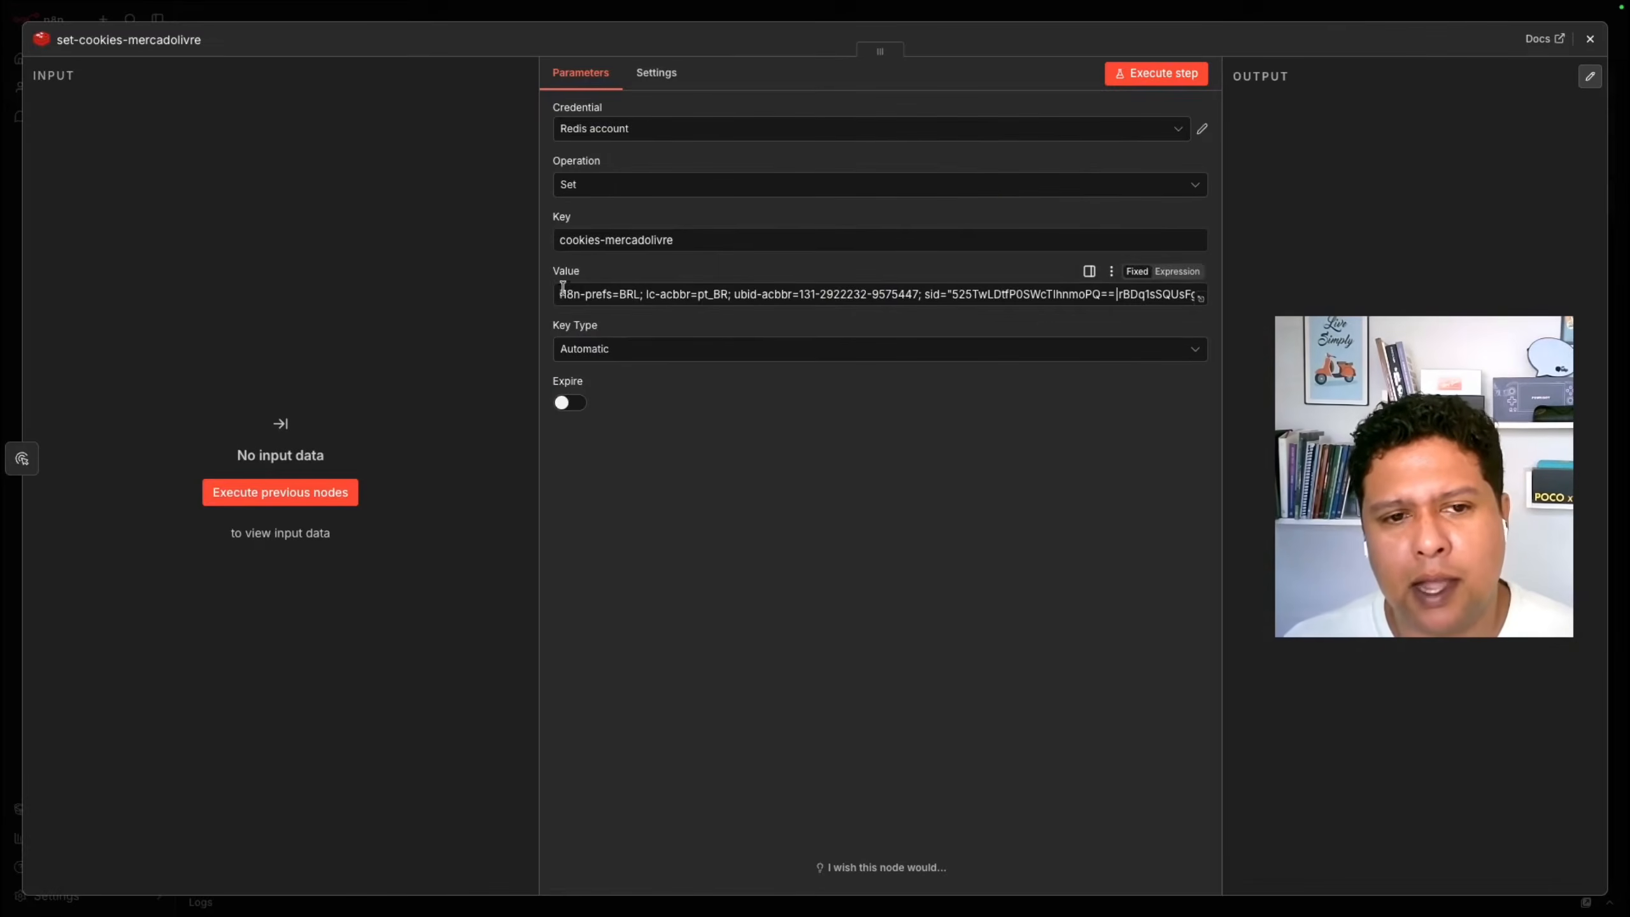
pyautogui.click(684, 239)
pyautogui.moveTo(684, 239); pyautogui.dragTo(546, 245)
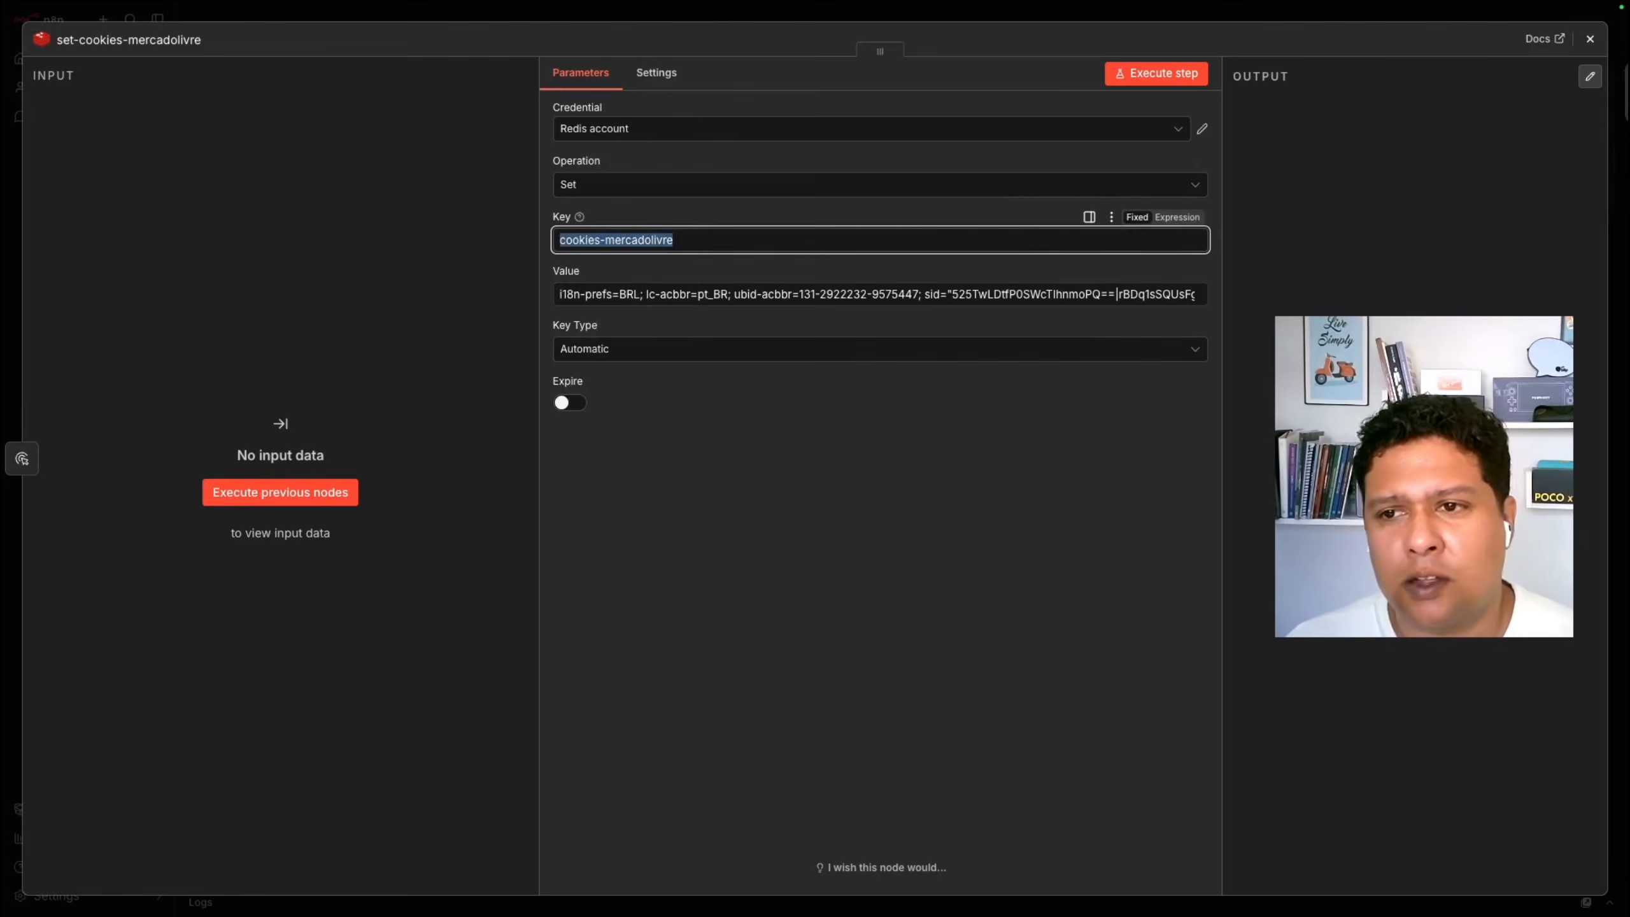
pyautogui.click(1591, 57)
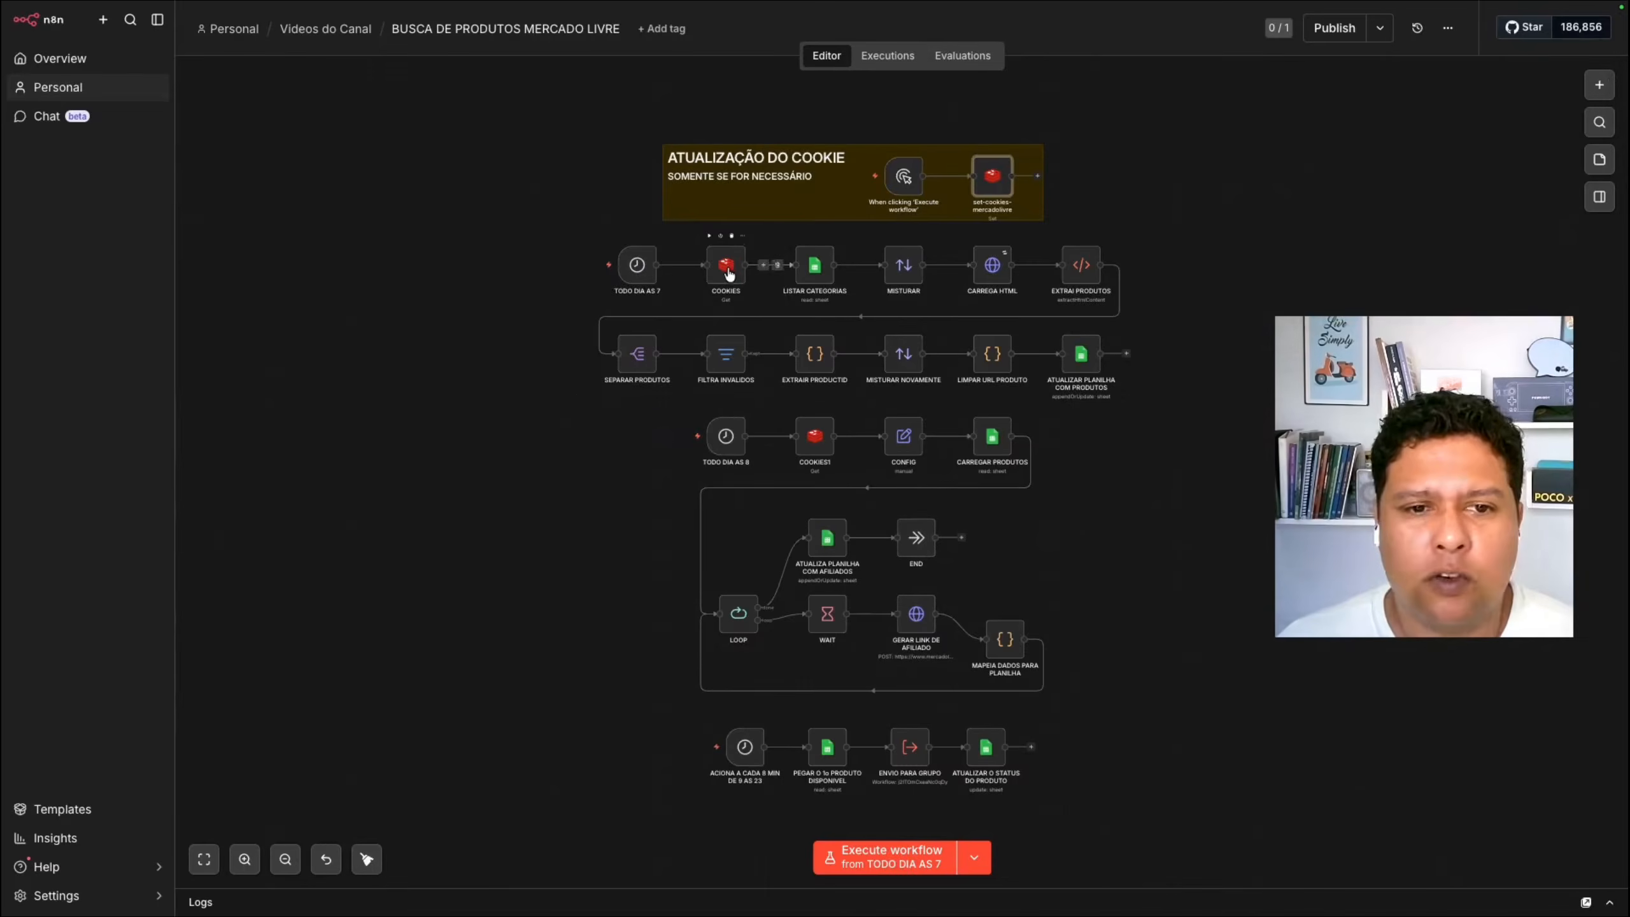
pyautogui.click(635, 276)
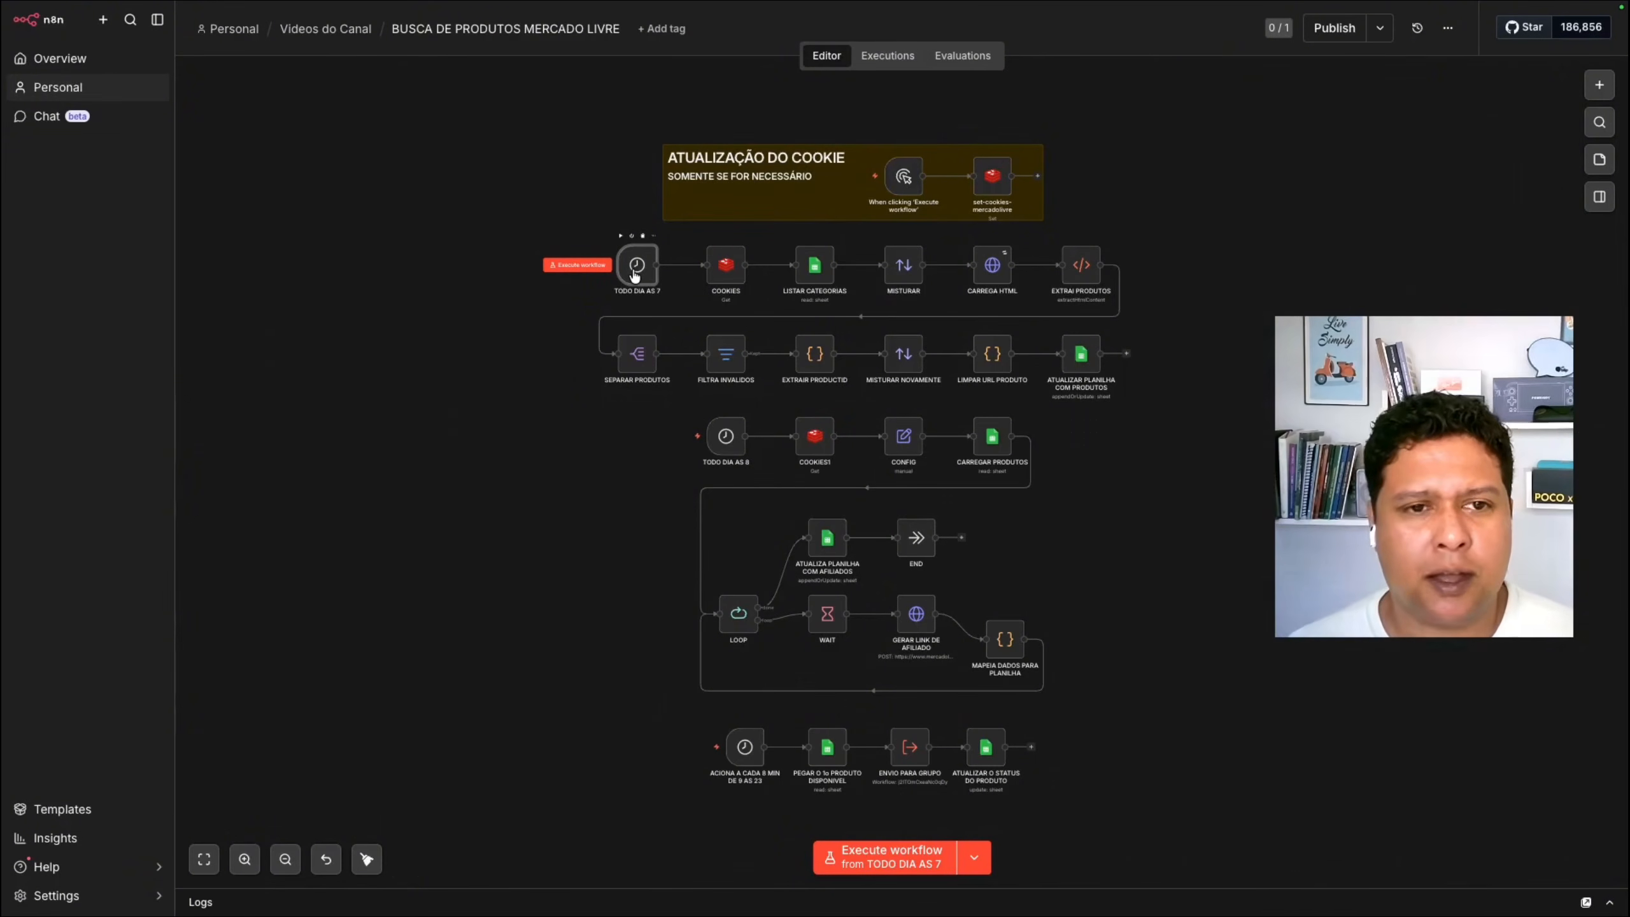
# Step: Switch to the Mercado Livre offers page, show all offers, and filter them by the Esportes e Fitness category
pyautogui.moveTo(663, 3)
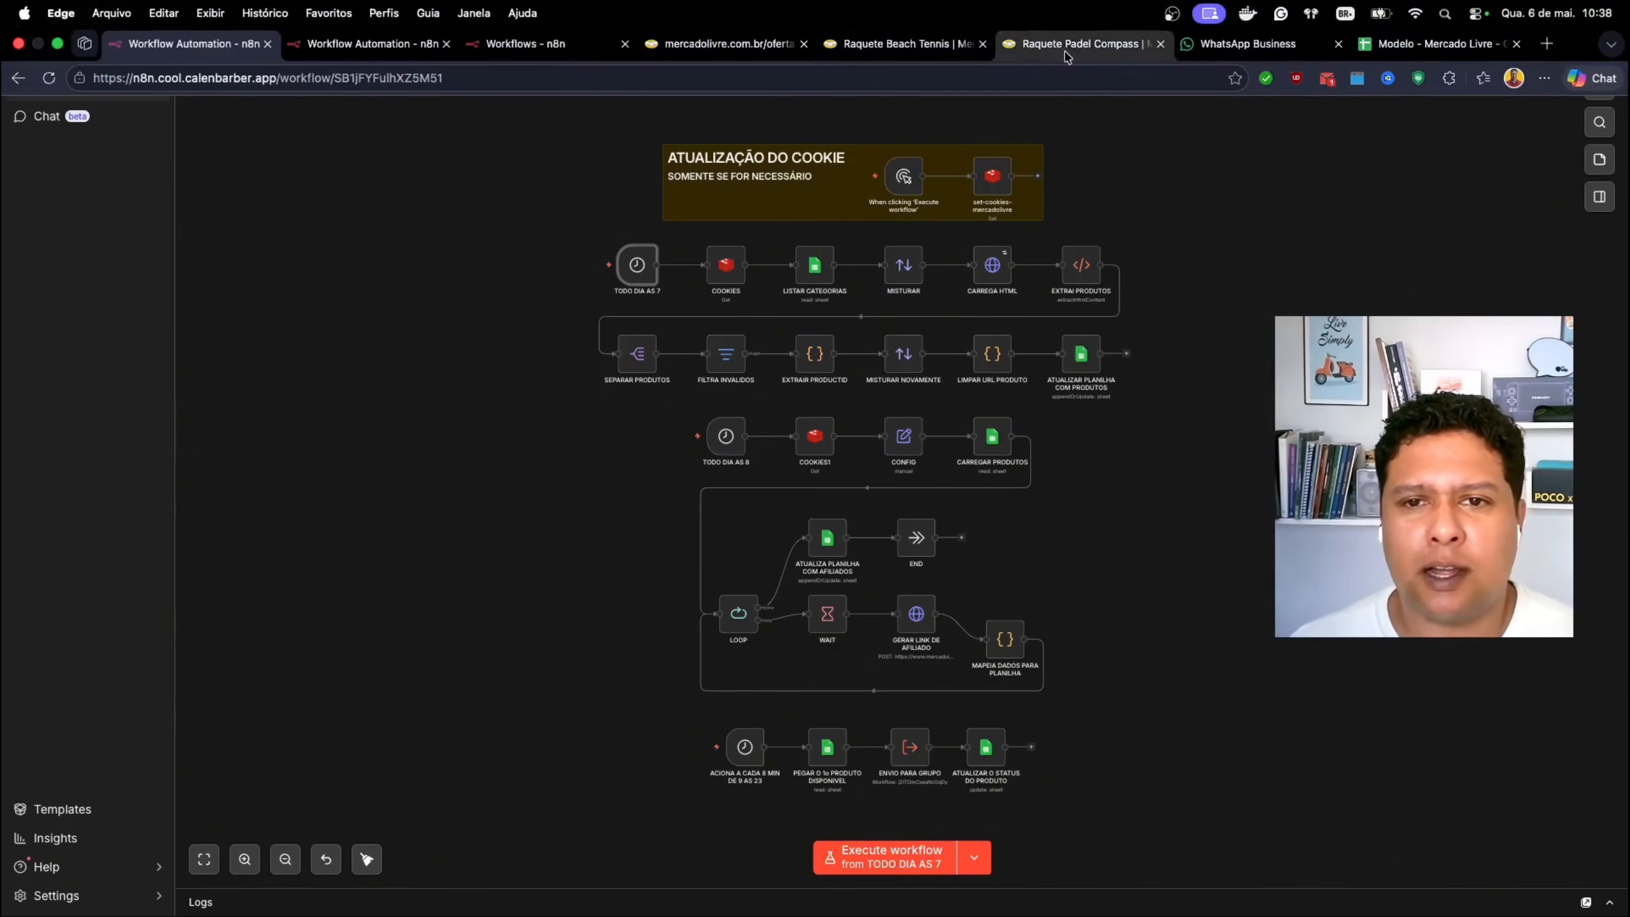
pyautogui.click(717, 44)
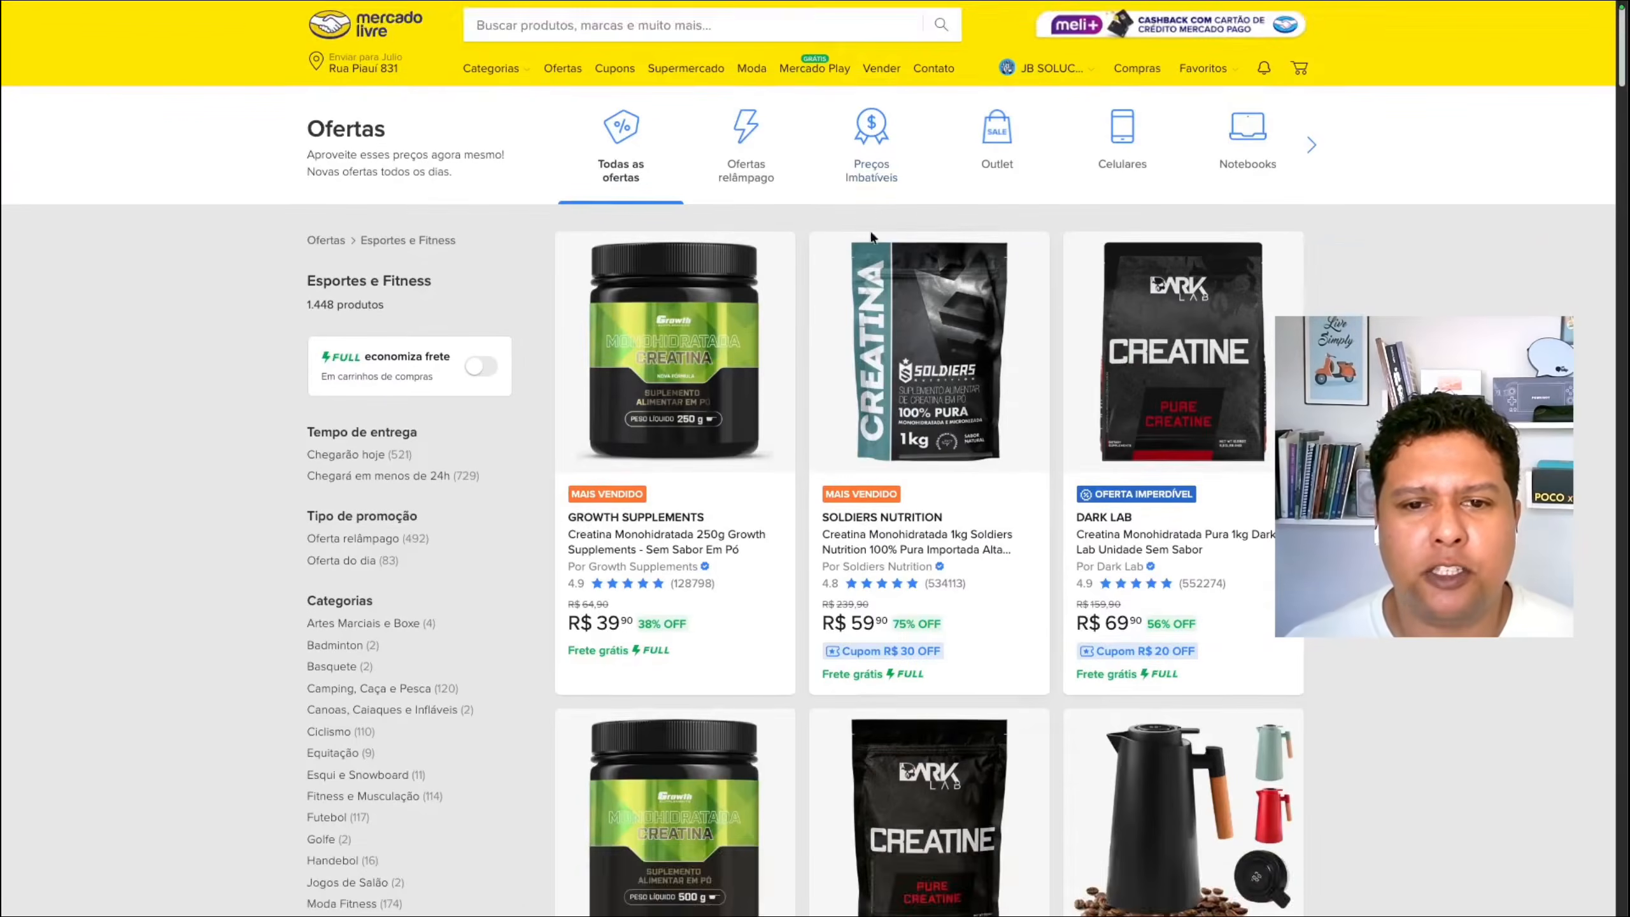
pyautogui.scroll(-20, 1007, 502)
pyautogui.scroll(20, 1008, 504)
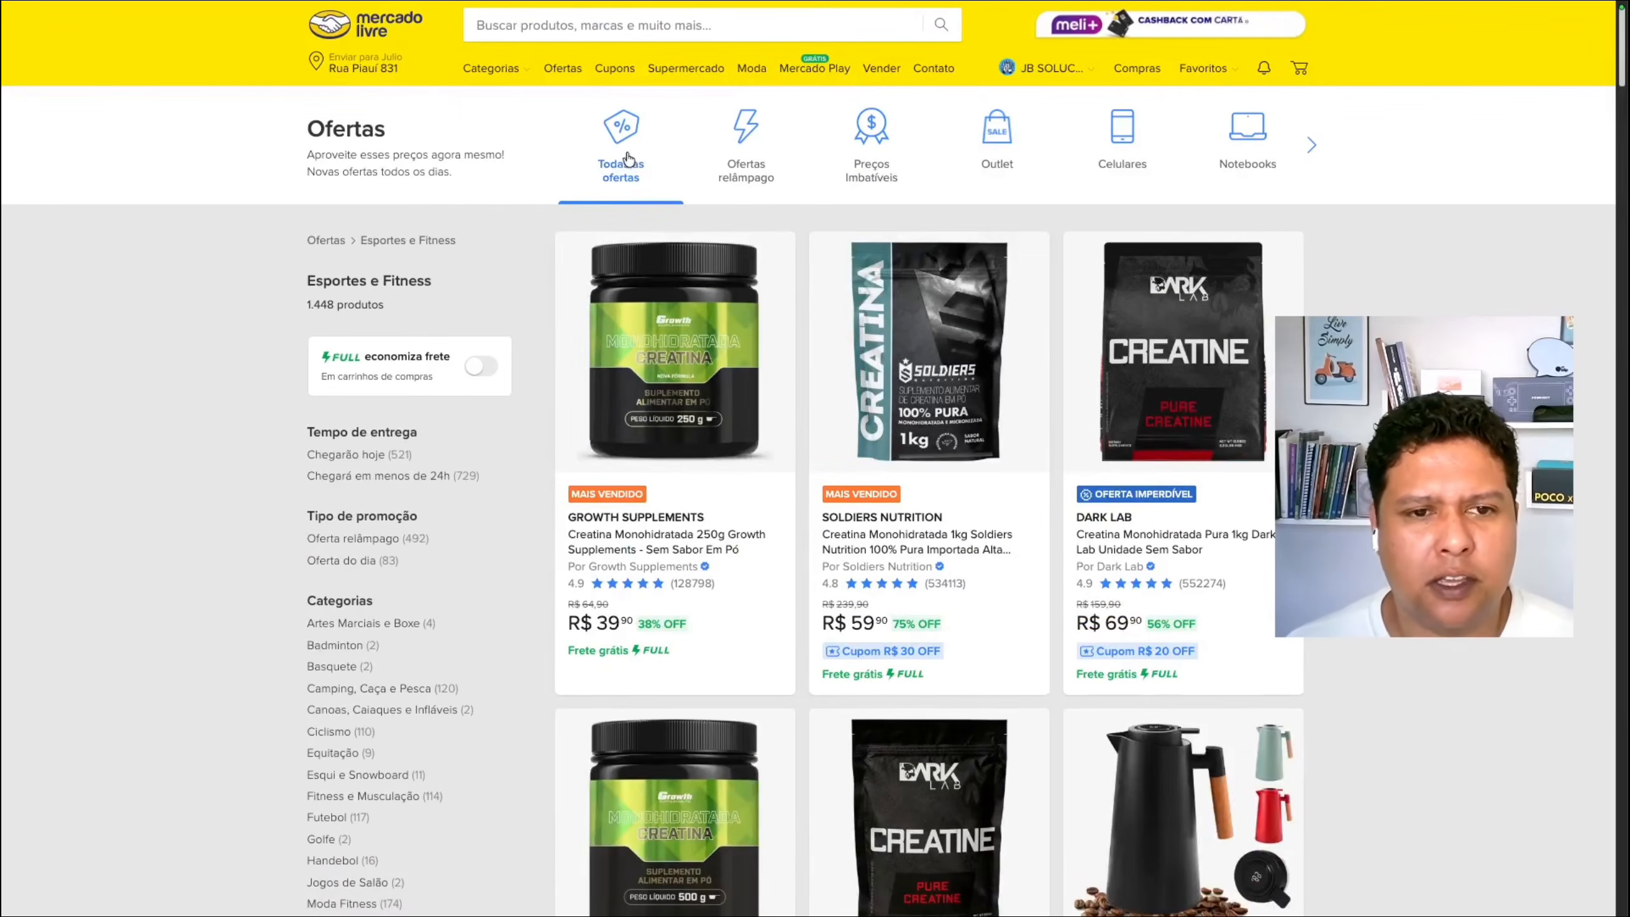
pyautogui.click(624, 156)
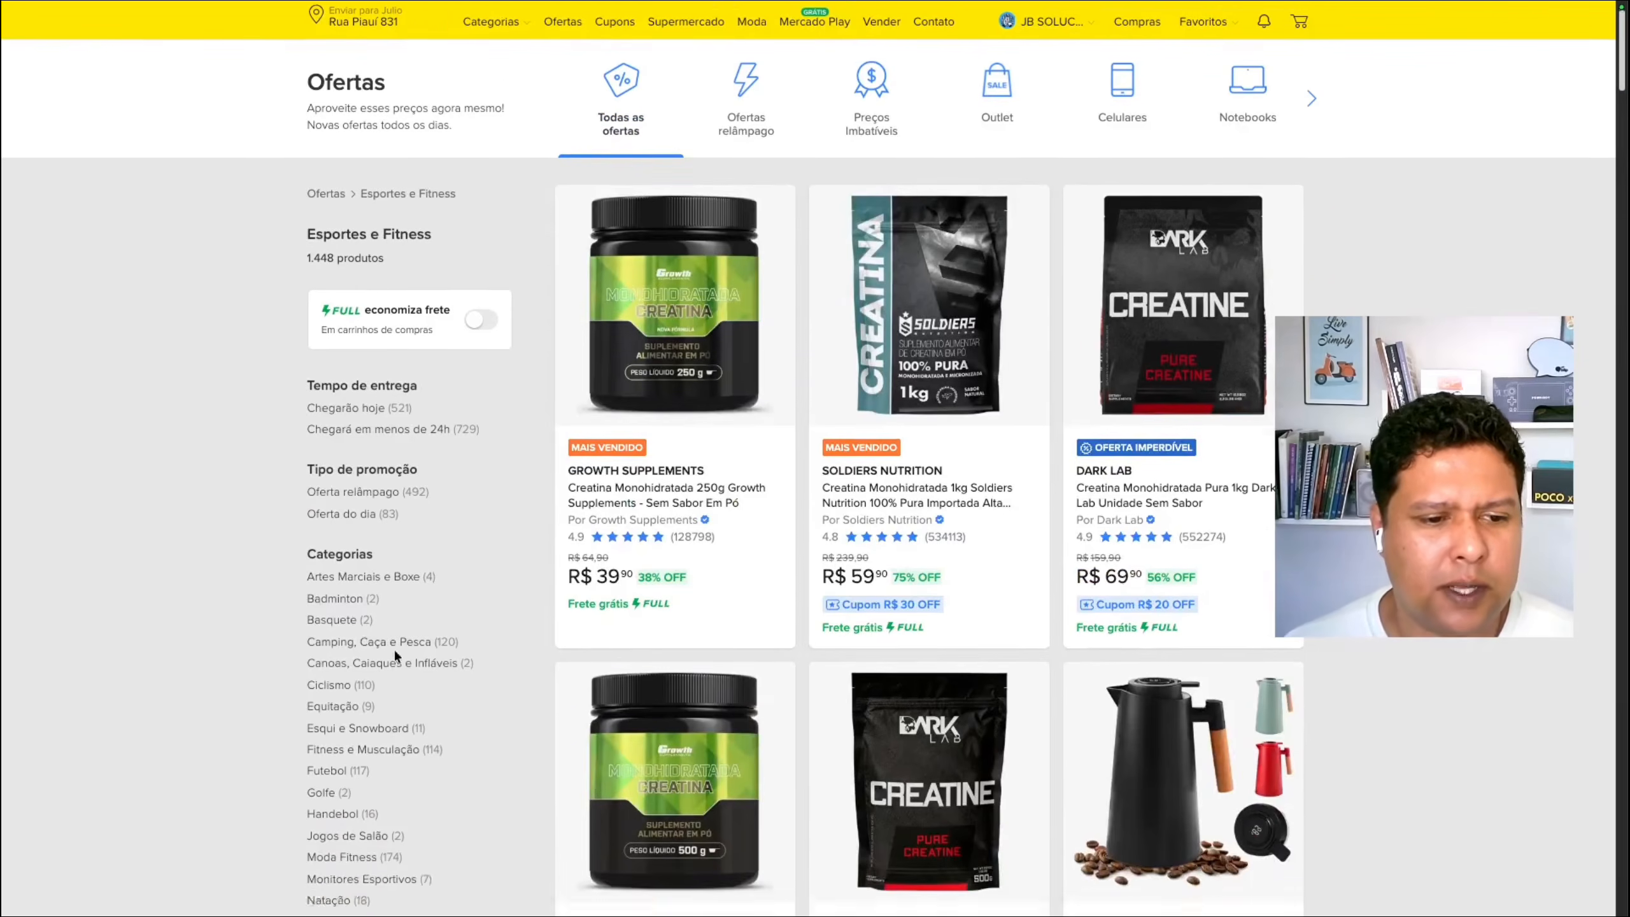
pyautogui.scroll(-5, 373, 670)
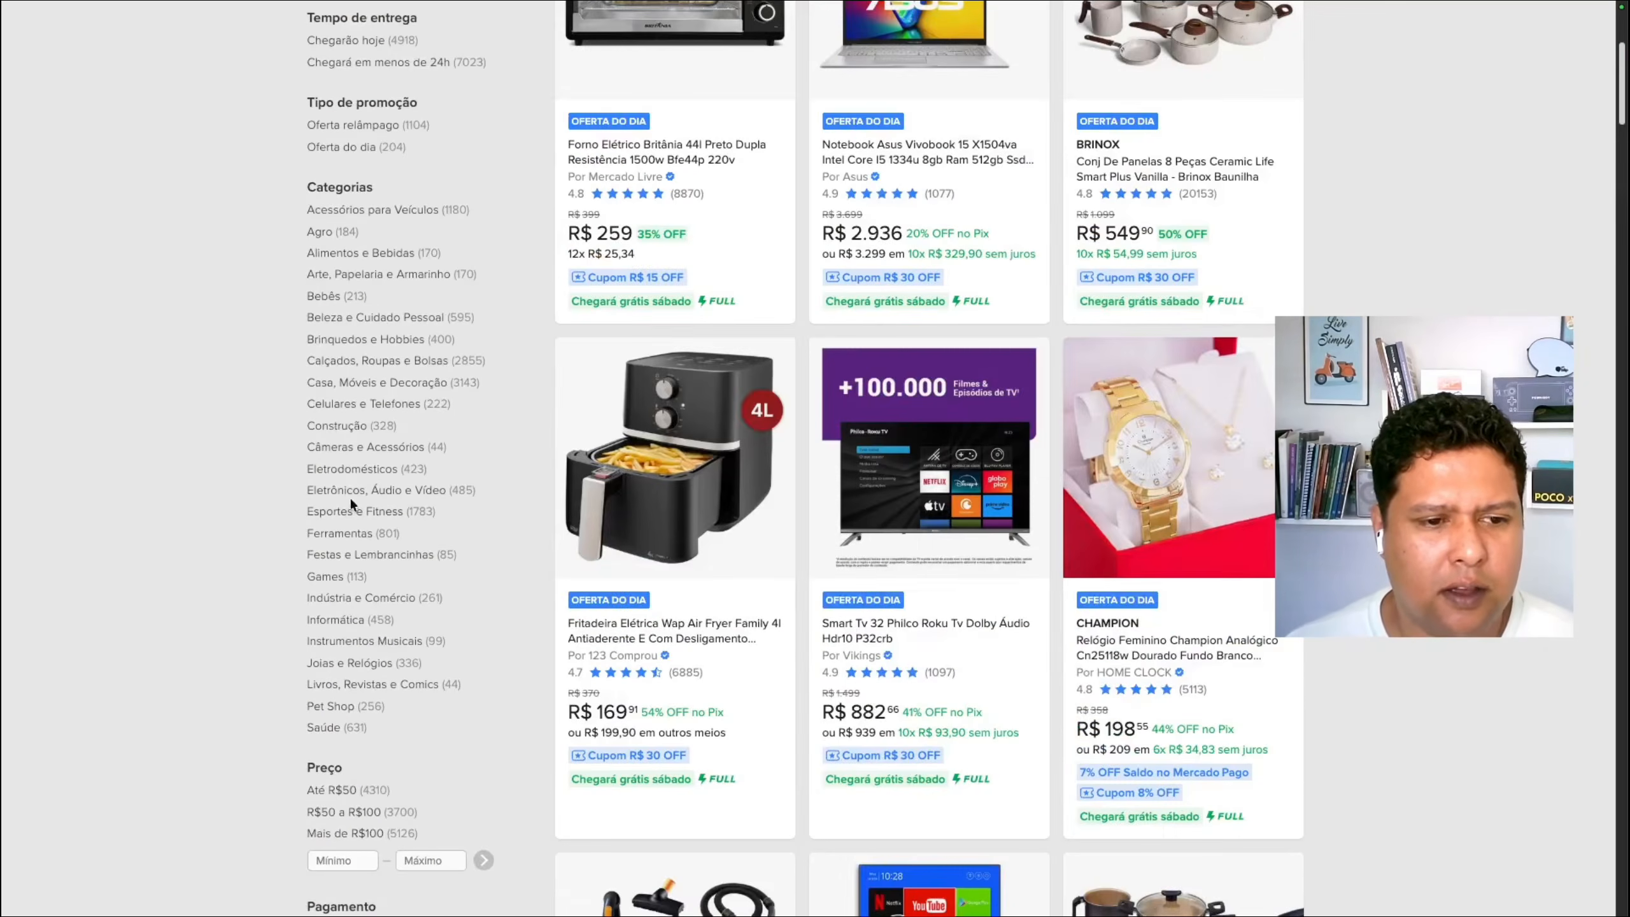
pyautogui.click(330, 514)
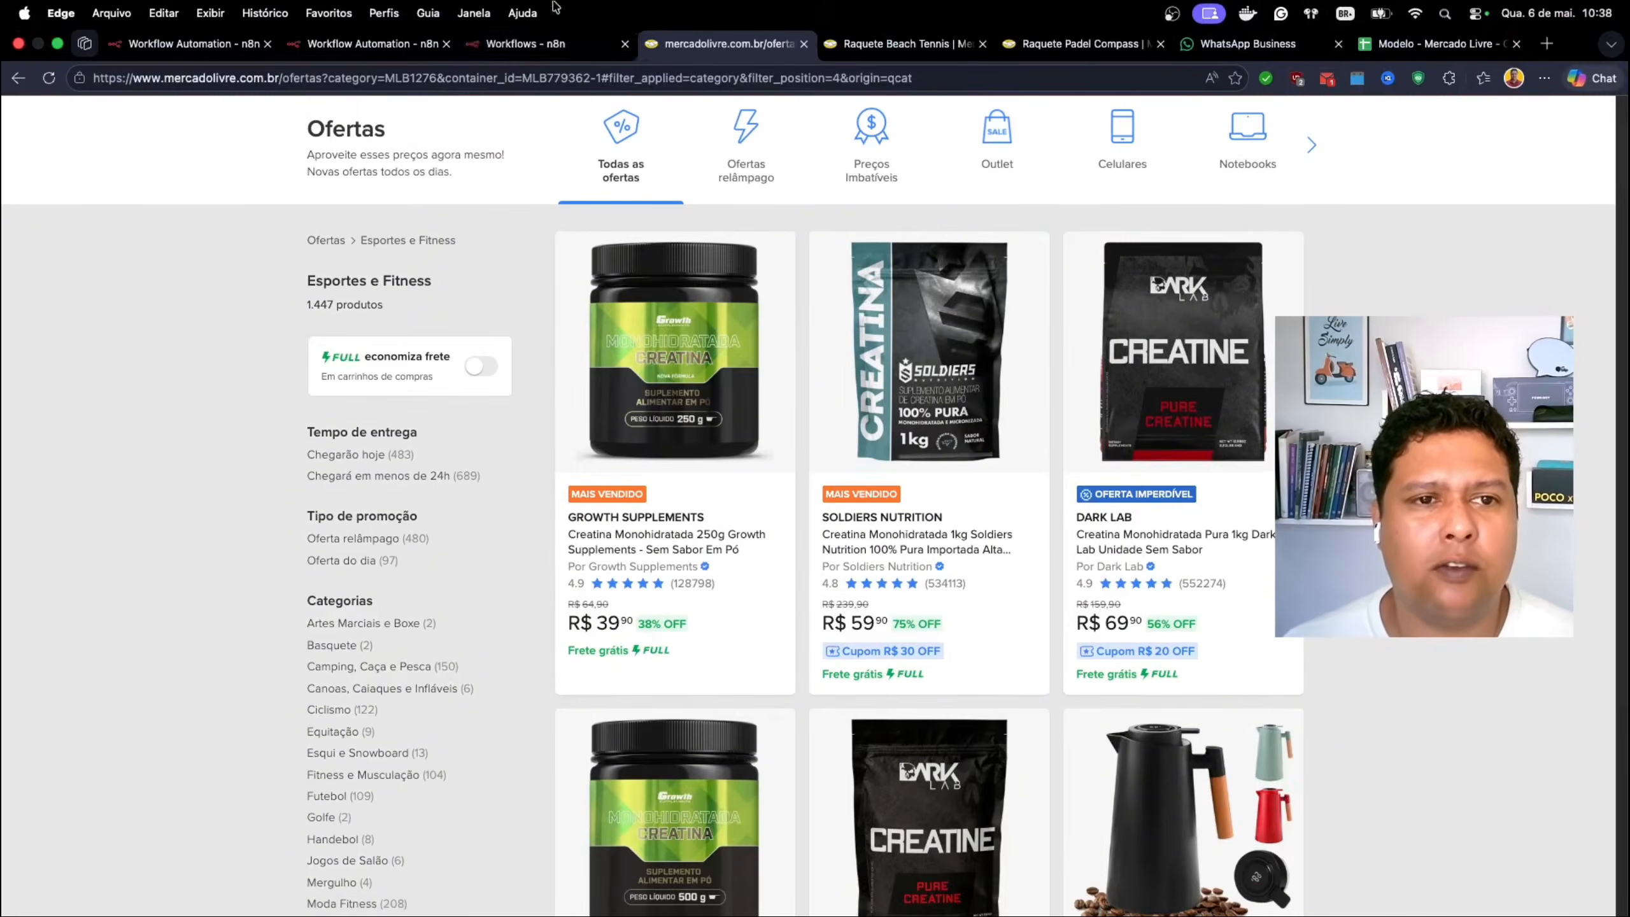
# Step: Copy the full address of the filtered Esportes e Fitness offers page
pyautogui.click(520, 78)
pyautogui.hotkey('ctrl', 'c')
pyautogui.rightClick(521, 78)
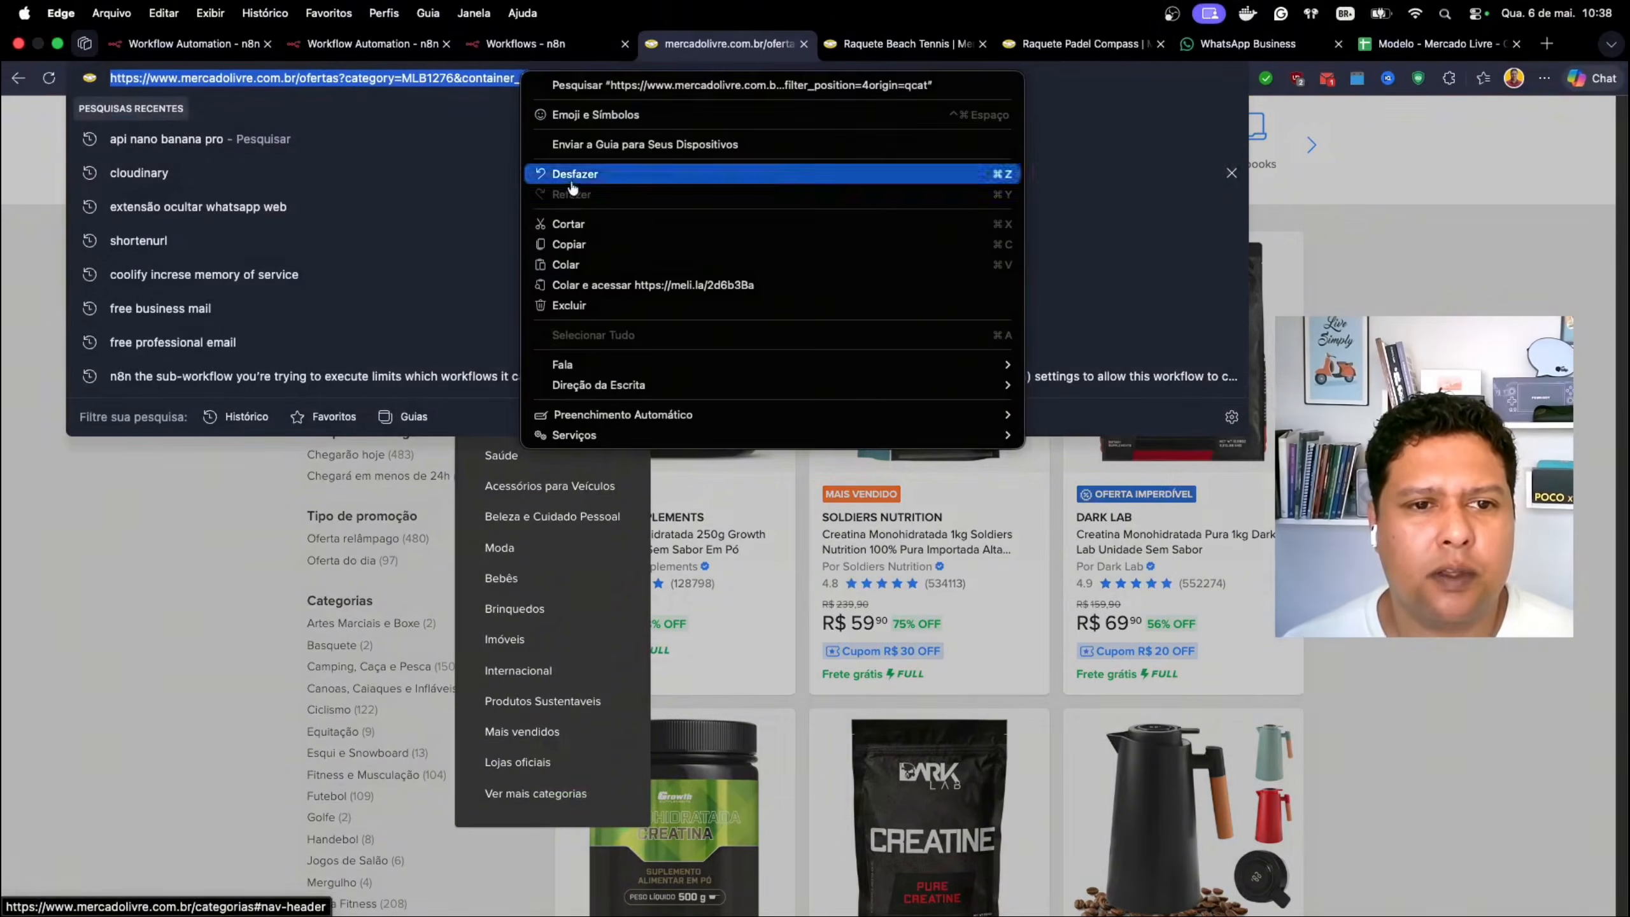
pyautogui.click(574, 238)
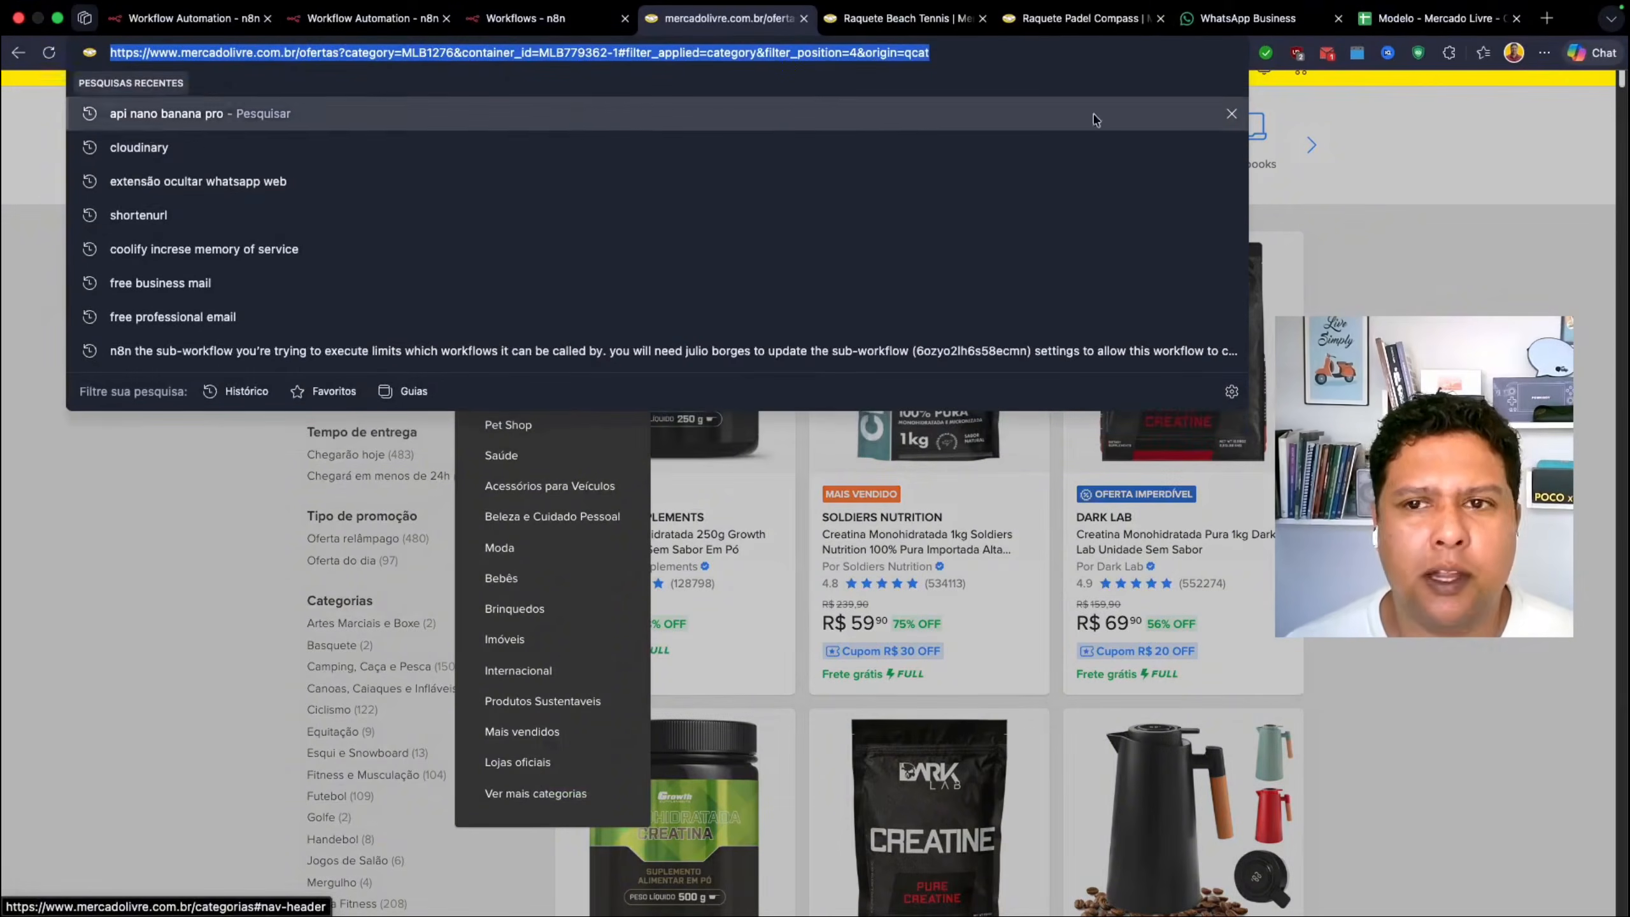
# Step: In the Modelo - Mercado Livre spreadsheet's Categoria sheet, replace the URL in B2 with the copied offers address
pyautogui.click(1431, 18)
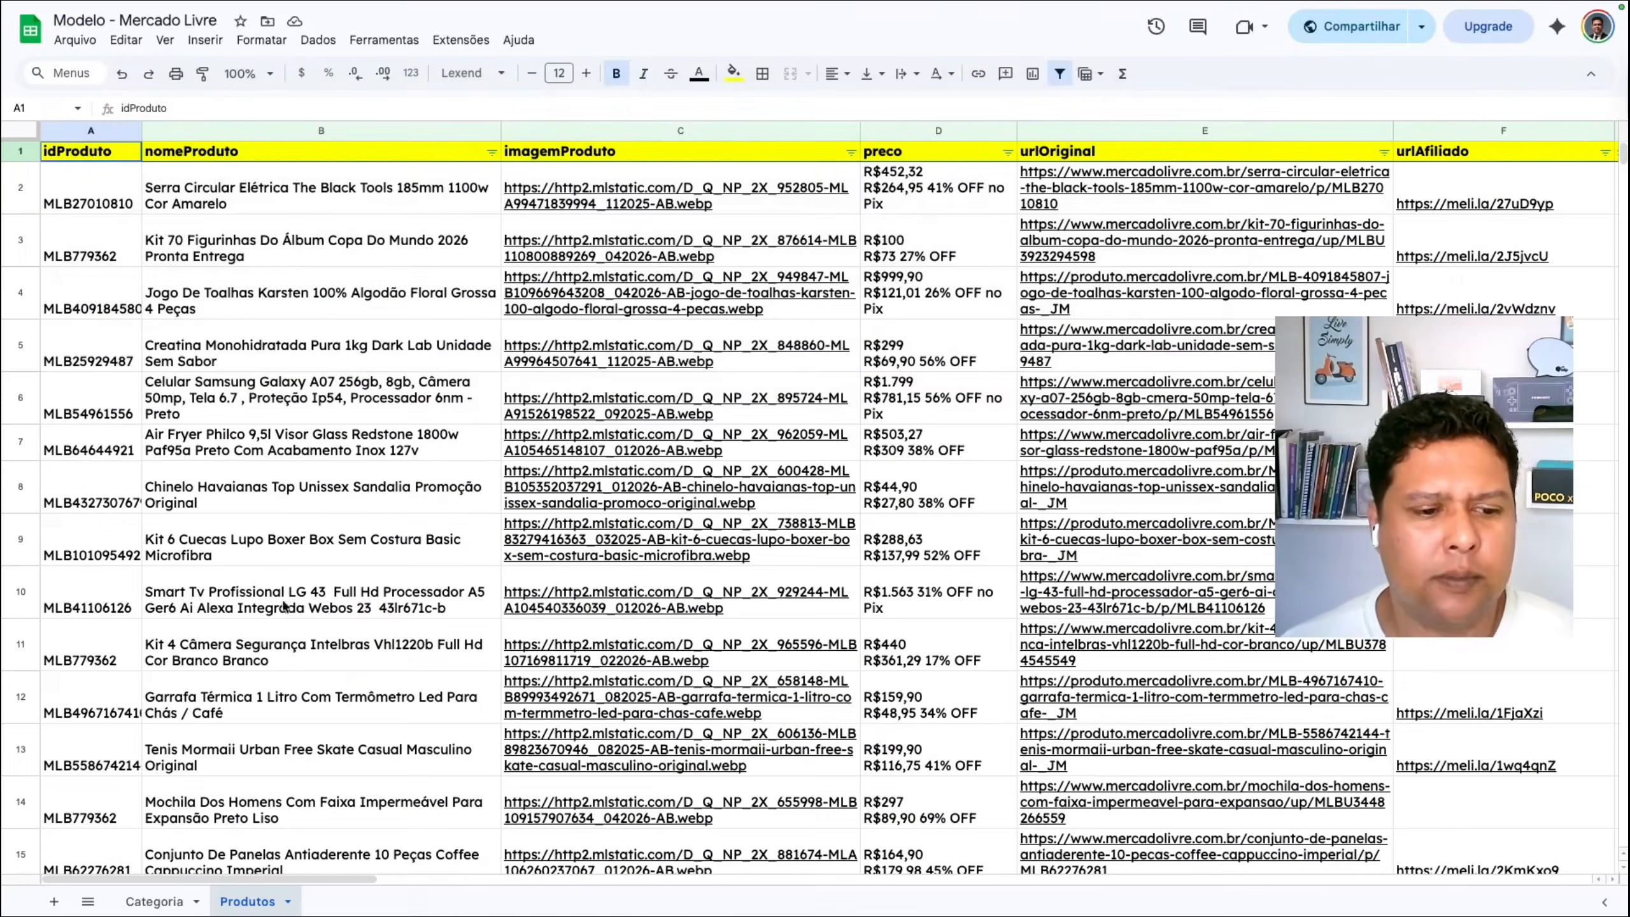
pyautogui.click(154, 901)
pyautogui.click(702, 171)
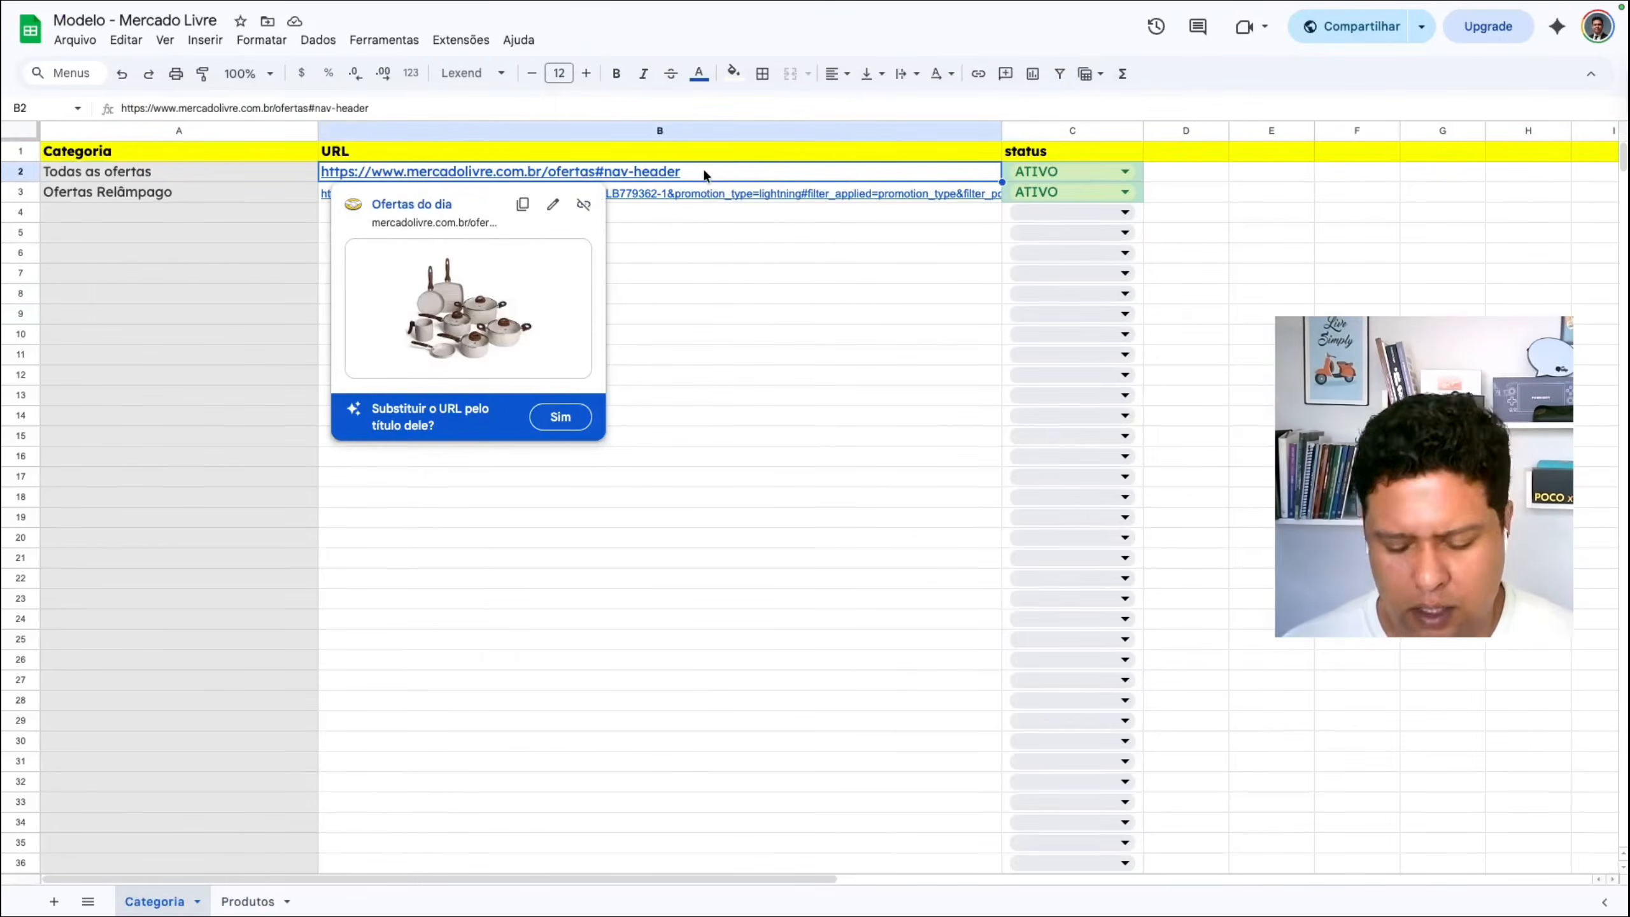
pyautogui.press('Delete')
pyautogui.hotkey('ctrl', 'v')
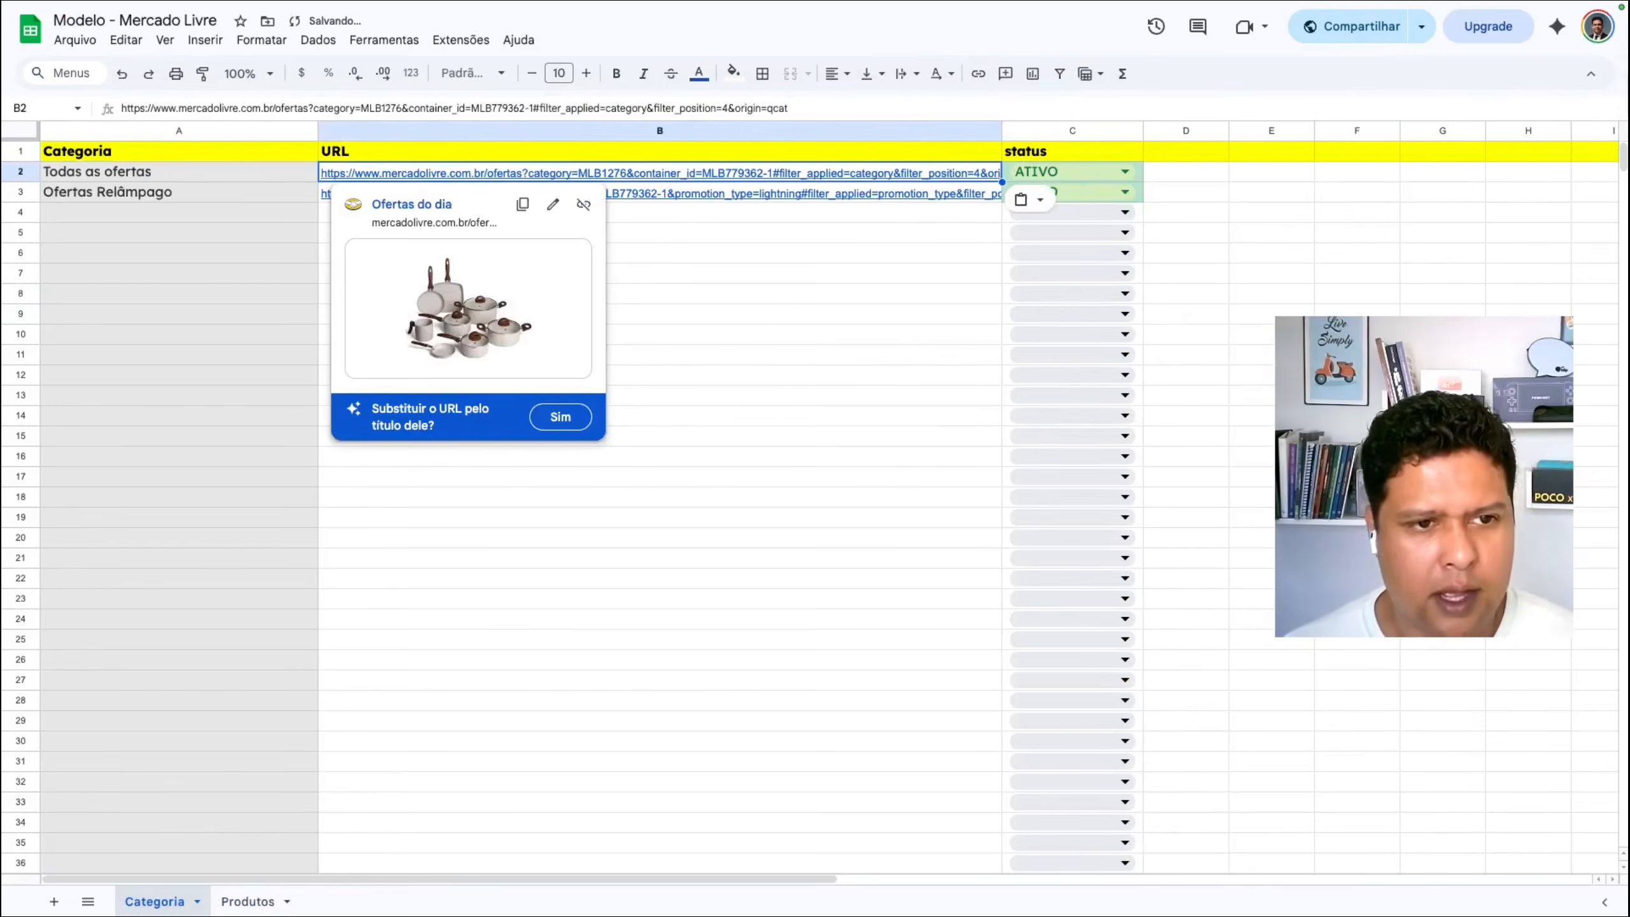
# Step: Rename the category in A2 as "Todas as ofertas fitness"
pyautogui.doubleClick(177, 168)
pyautogui.write('fitness')
pyautogui.click(804, 252)
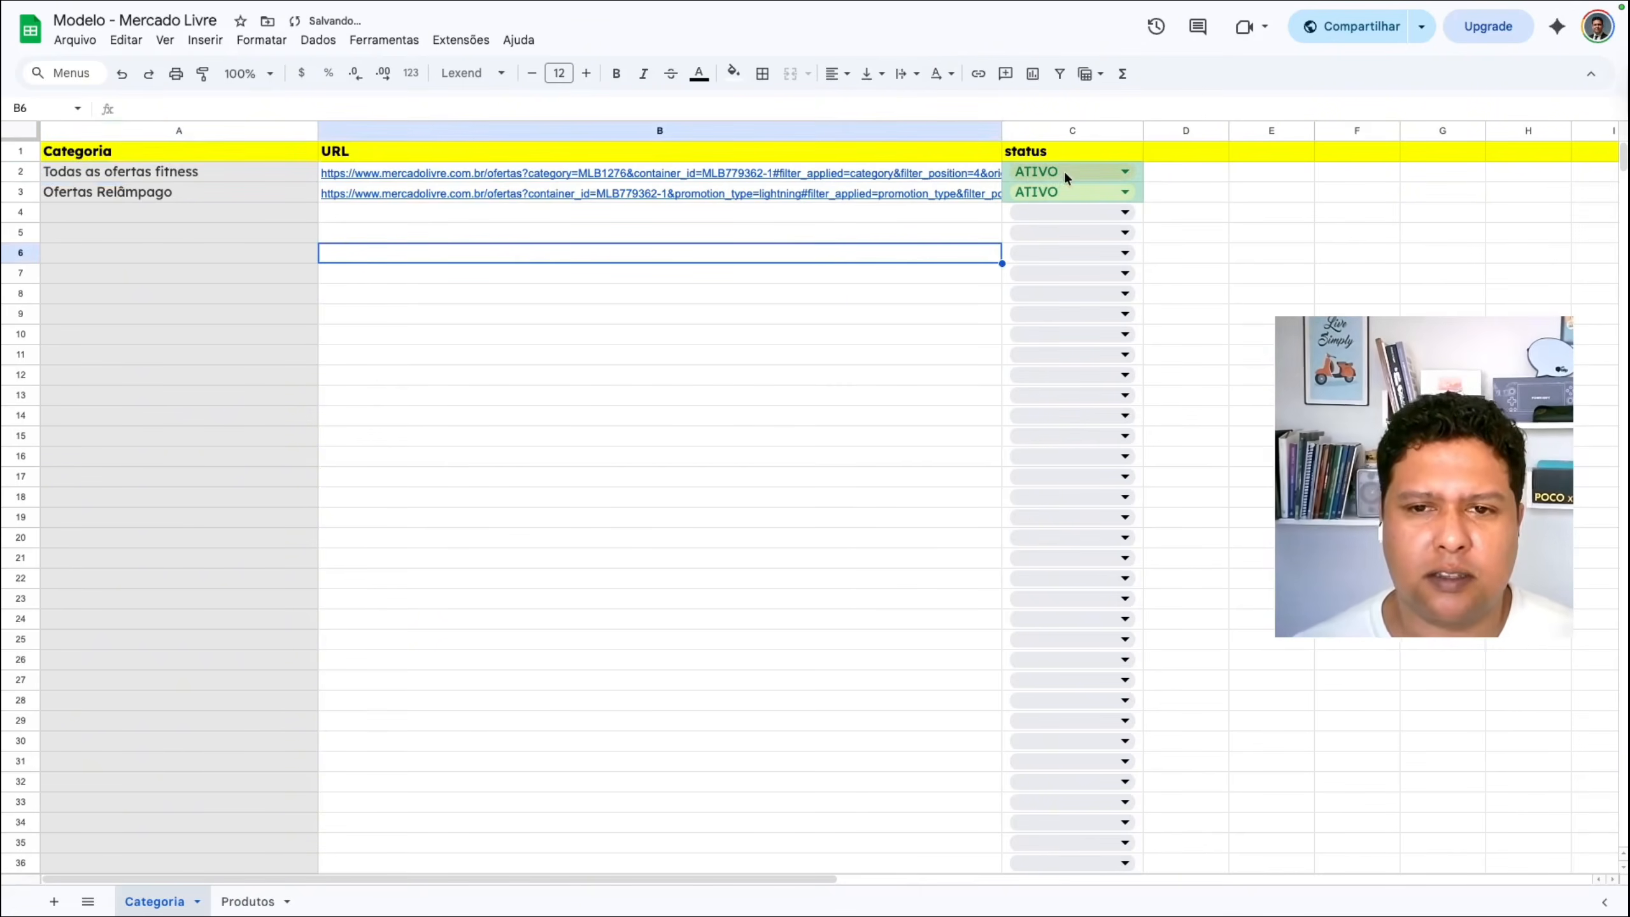
# Step: Check the status options for the fitness category and set the Ofertas Relâmpago status to INATIVO
pyautogui.doubleClick(1084, 168)
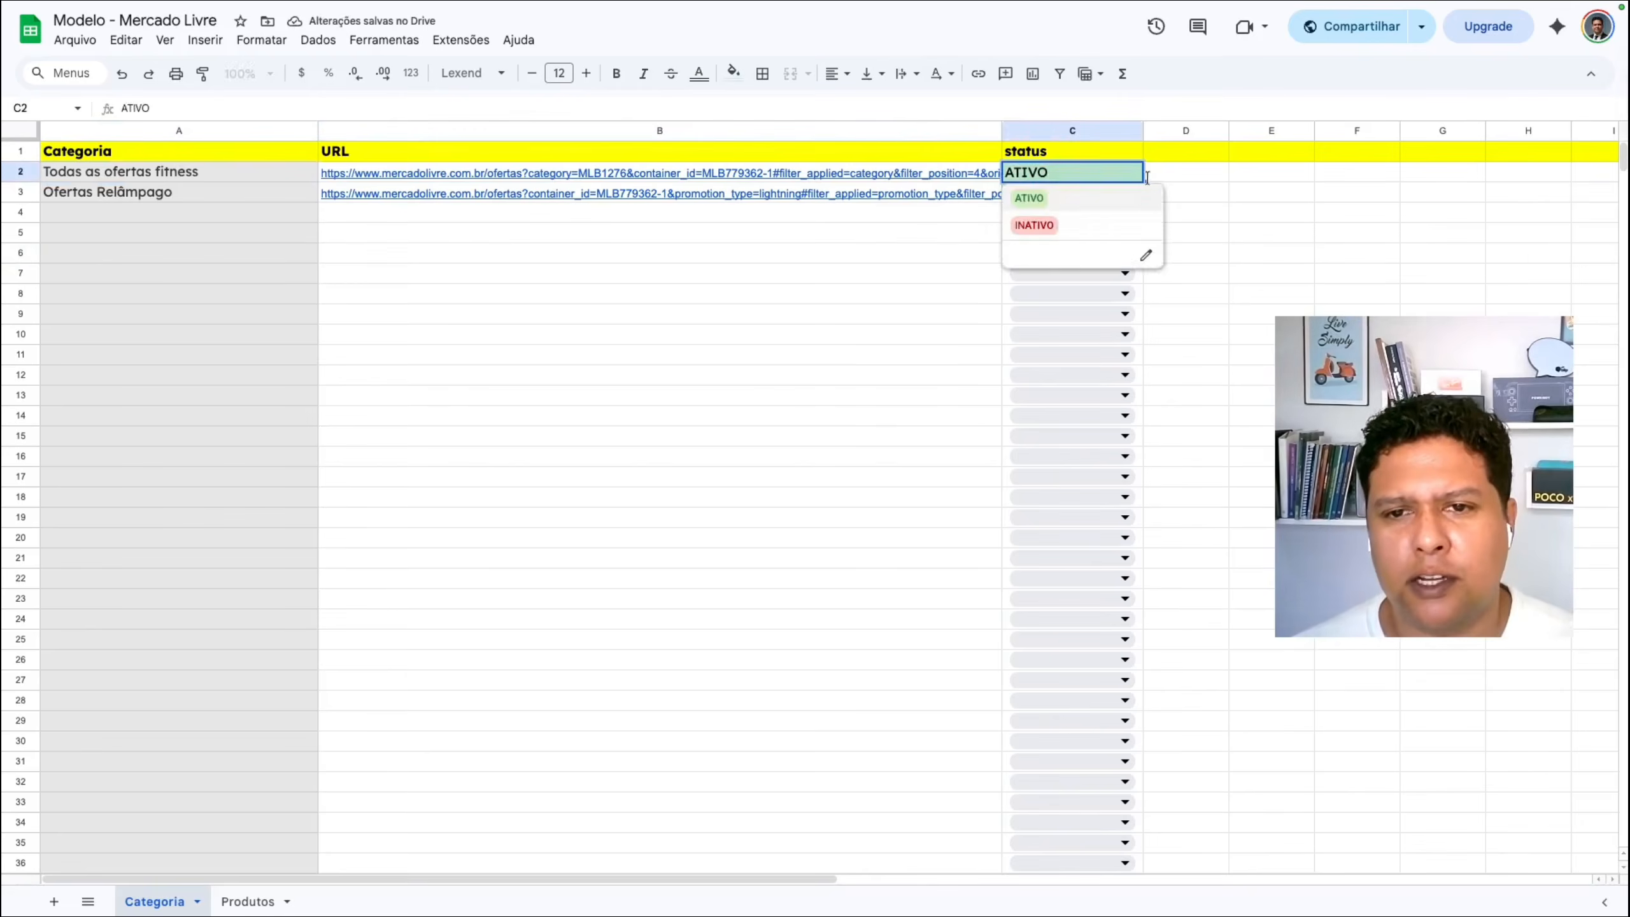
pyautogui.click(1198, 170)
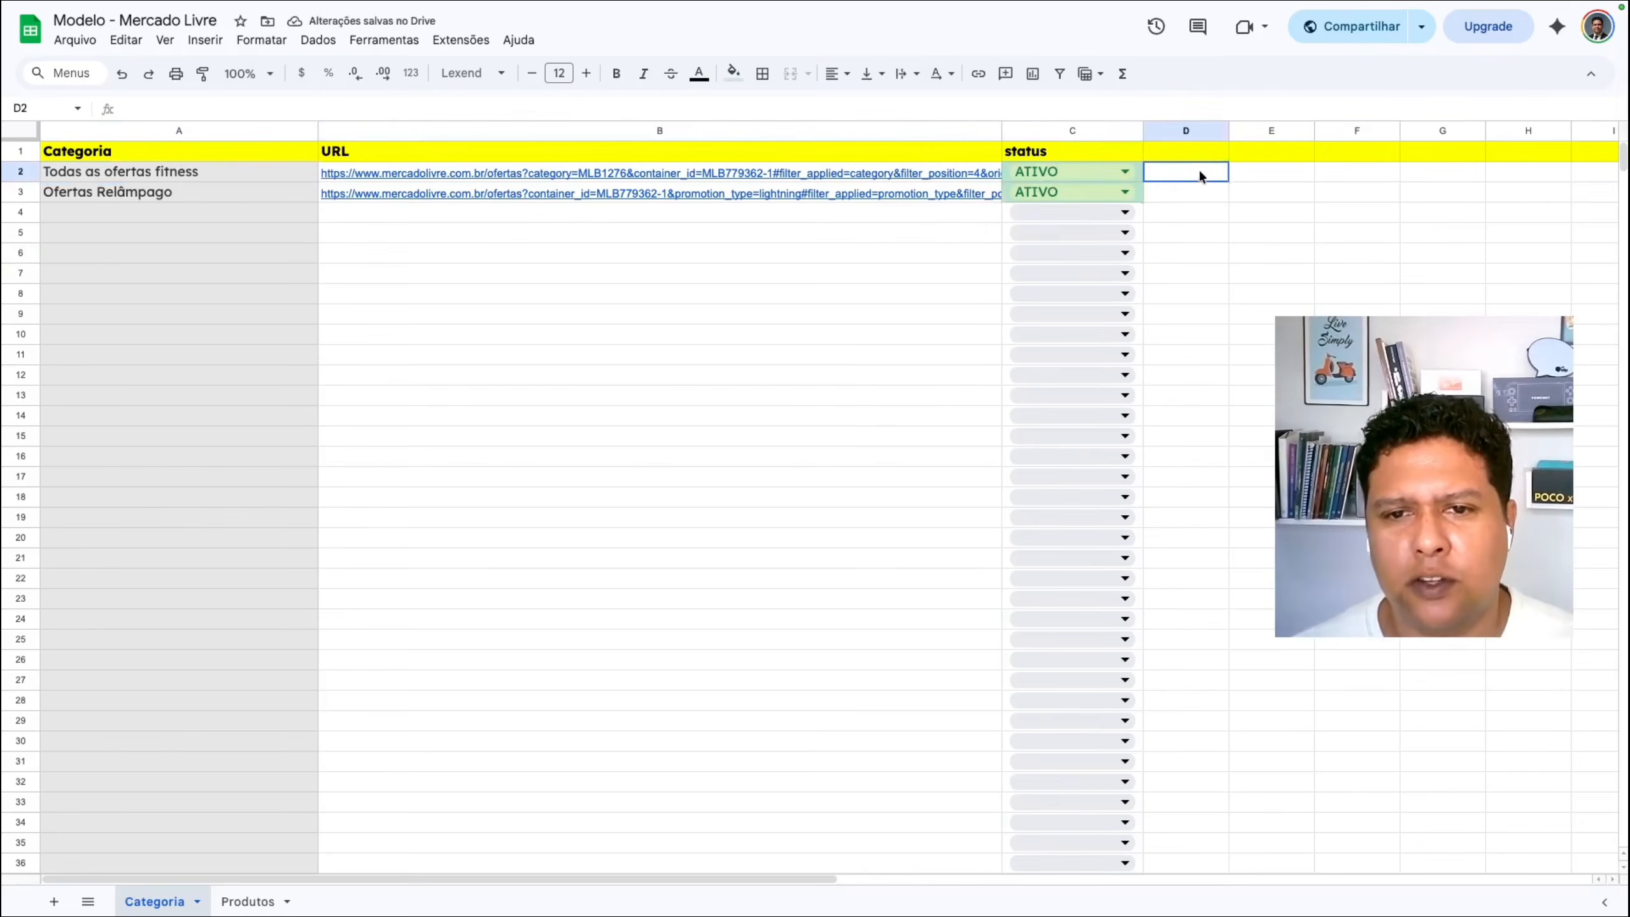
pyautogui.click(1051, 193)
pyautogui.click(1044, 245)
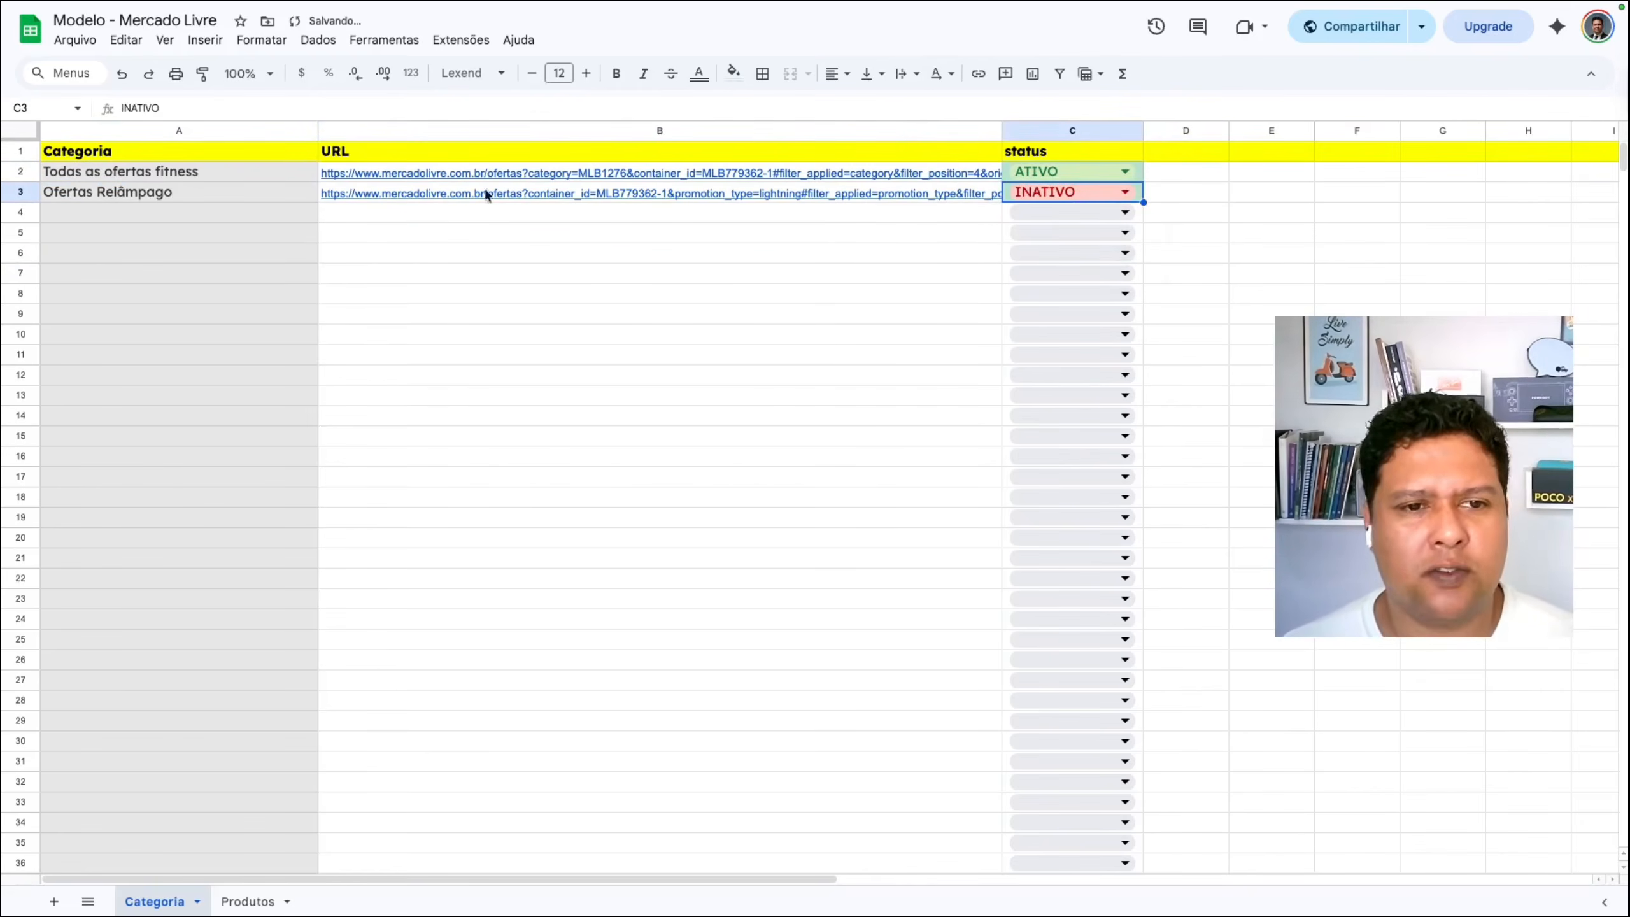
pyautogui.moveTo(898, 172)
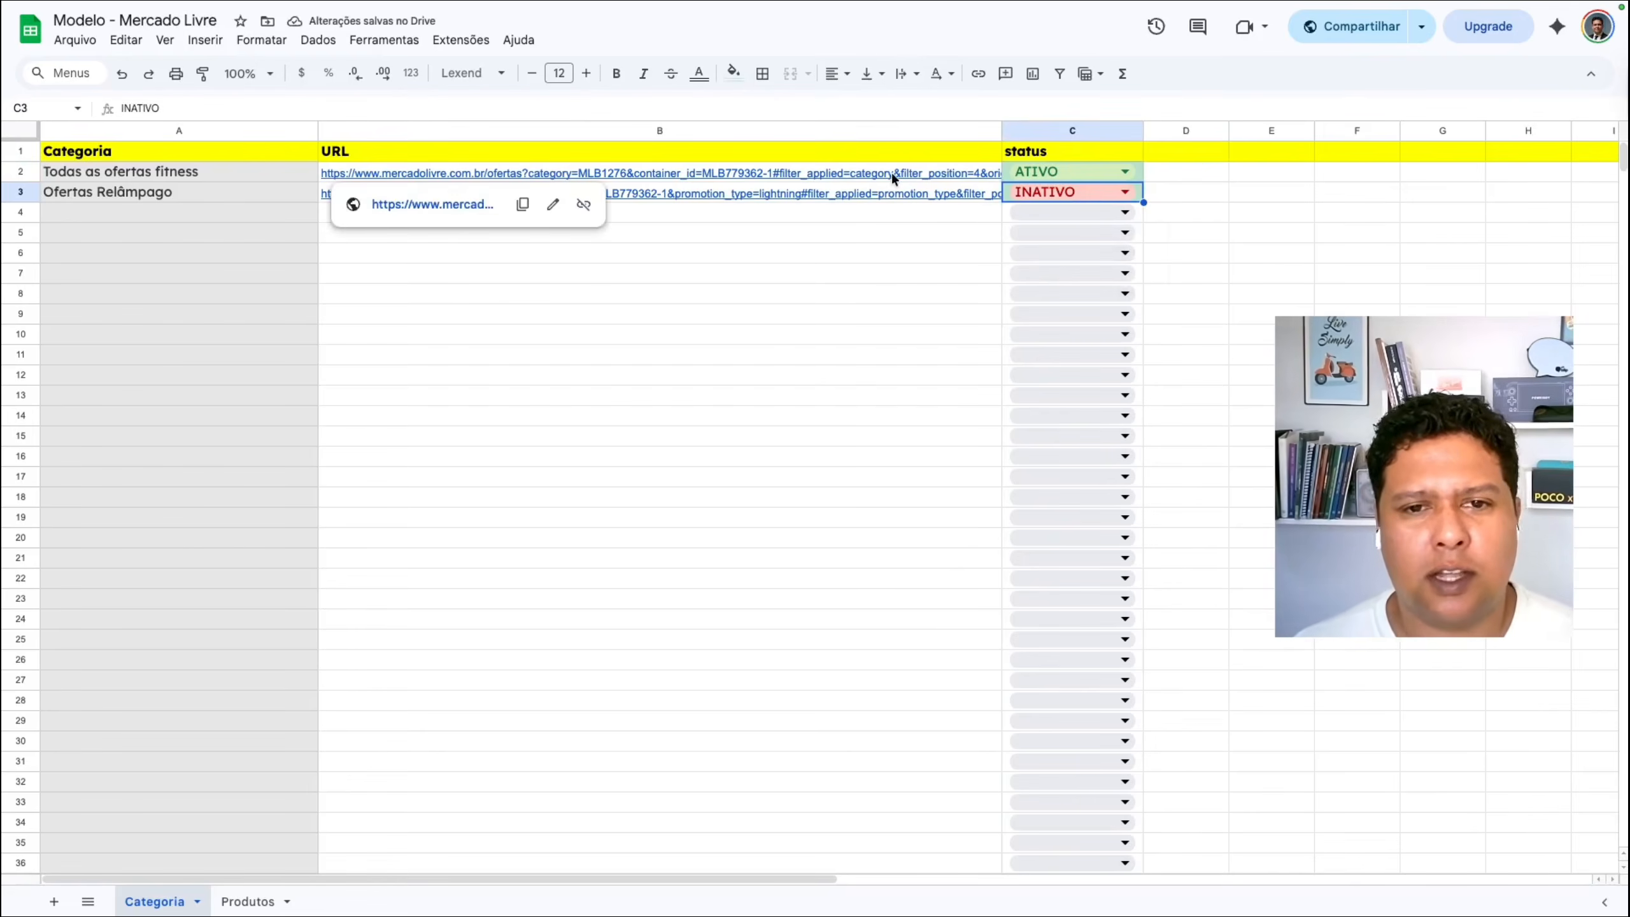
# Step: Switch to the BUSCA DE PRODUTOS MERCADO LIVRE workflow in n8n and execute the LISTAR CATEGORIAS node with its status filter ATIVO
pyautogui.moveTo(760, 3)
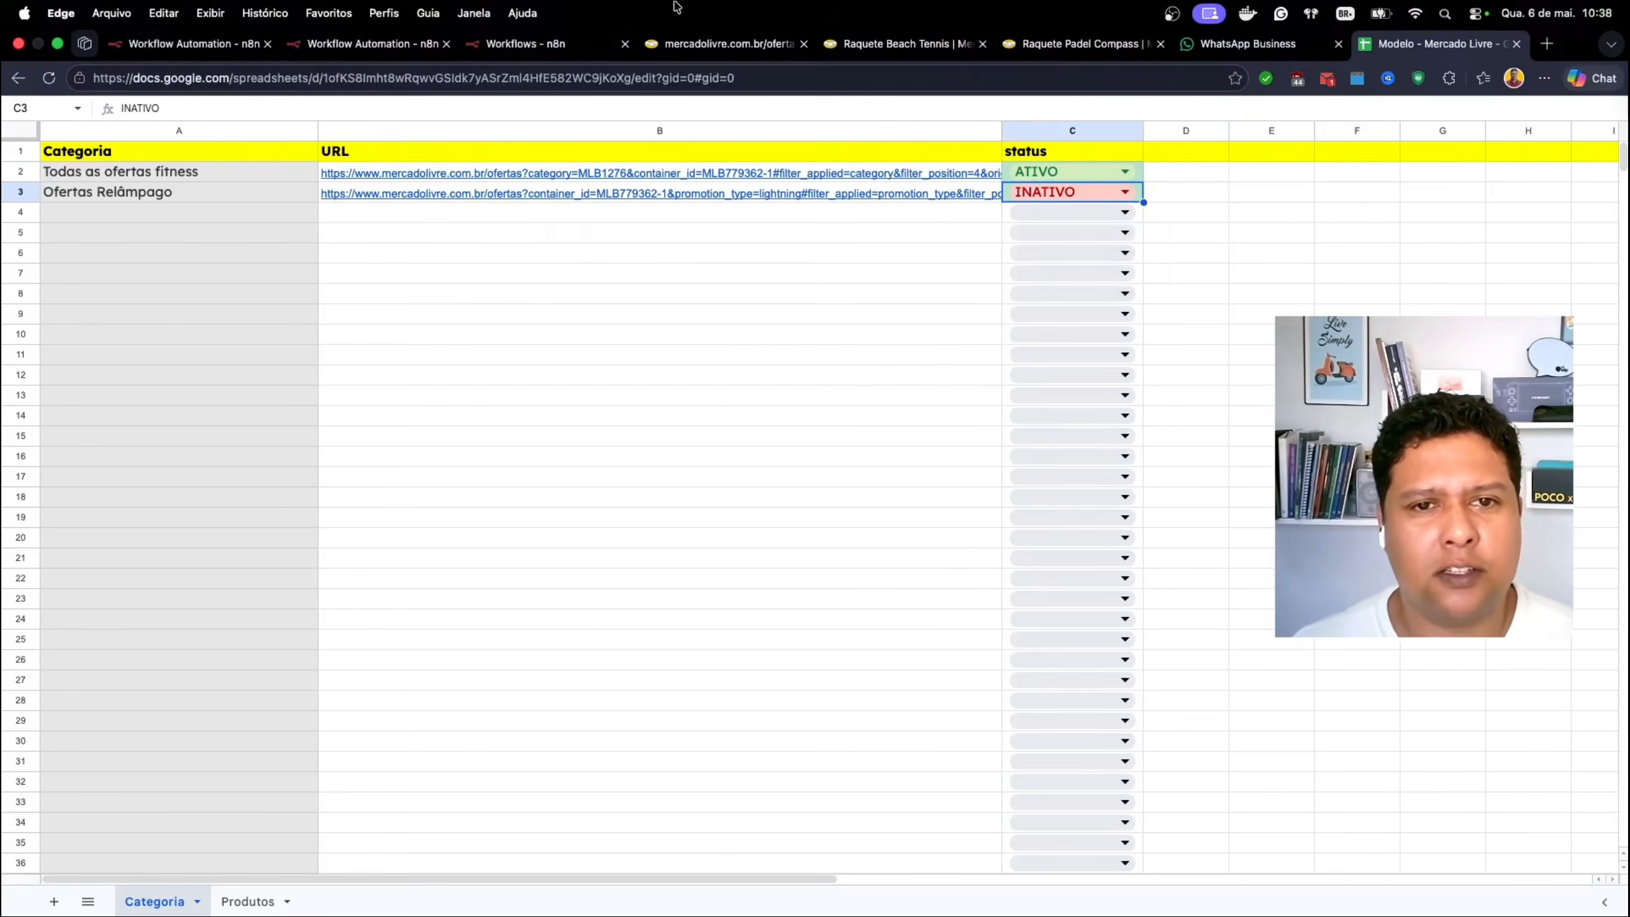
pyautogui.click(238, 48)
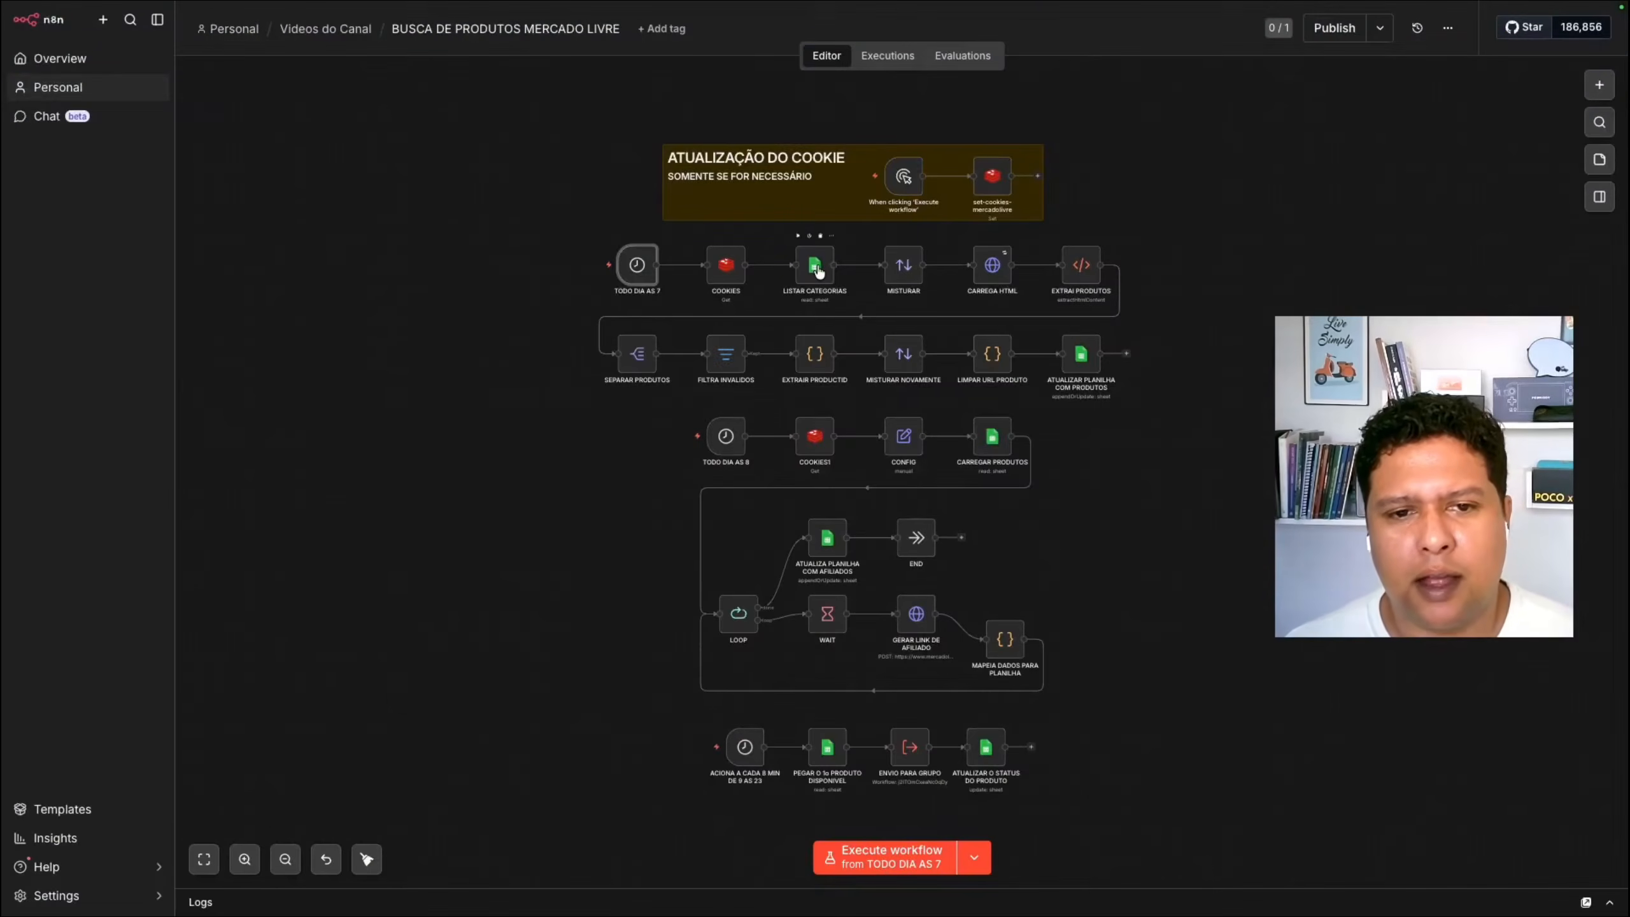
pyautogui.doubleClick(818, 271)
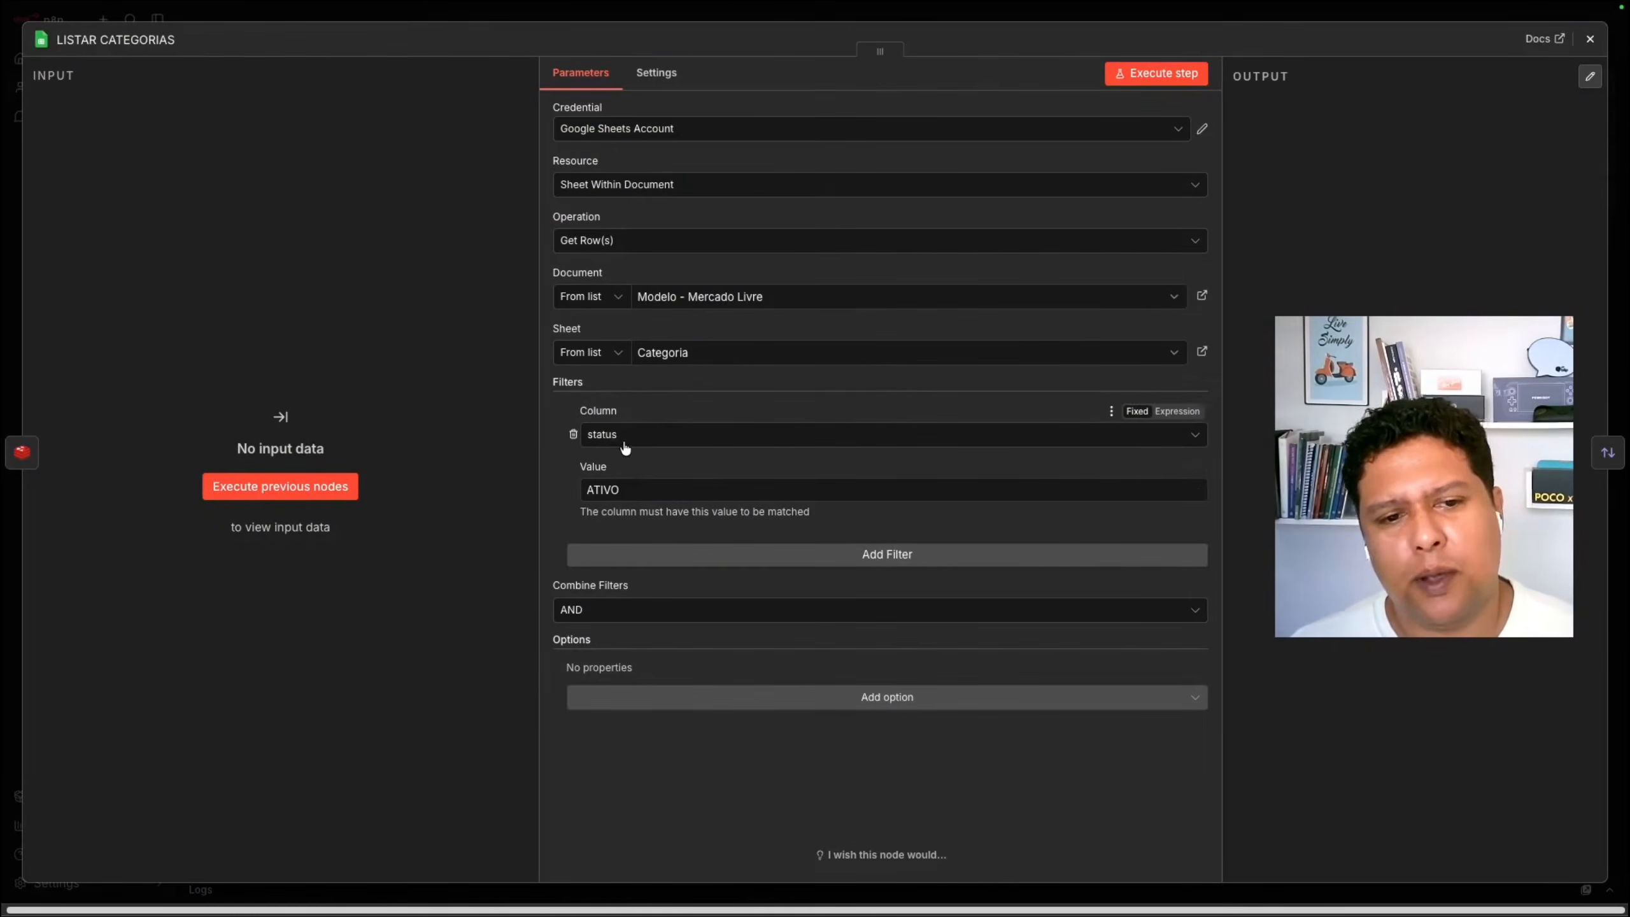
pyautogui.click(1165, 74)
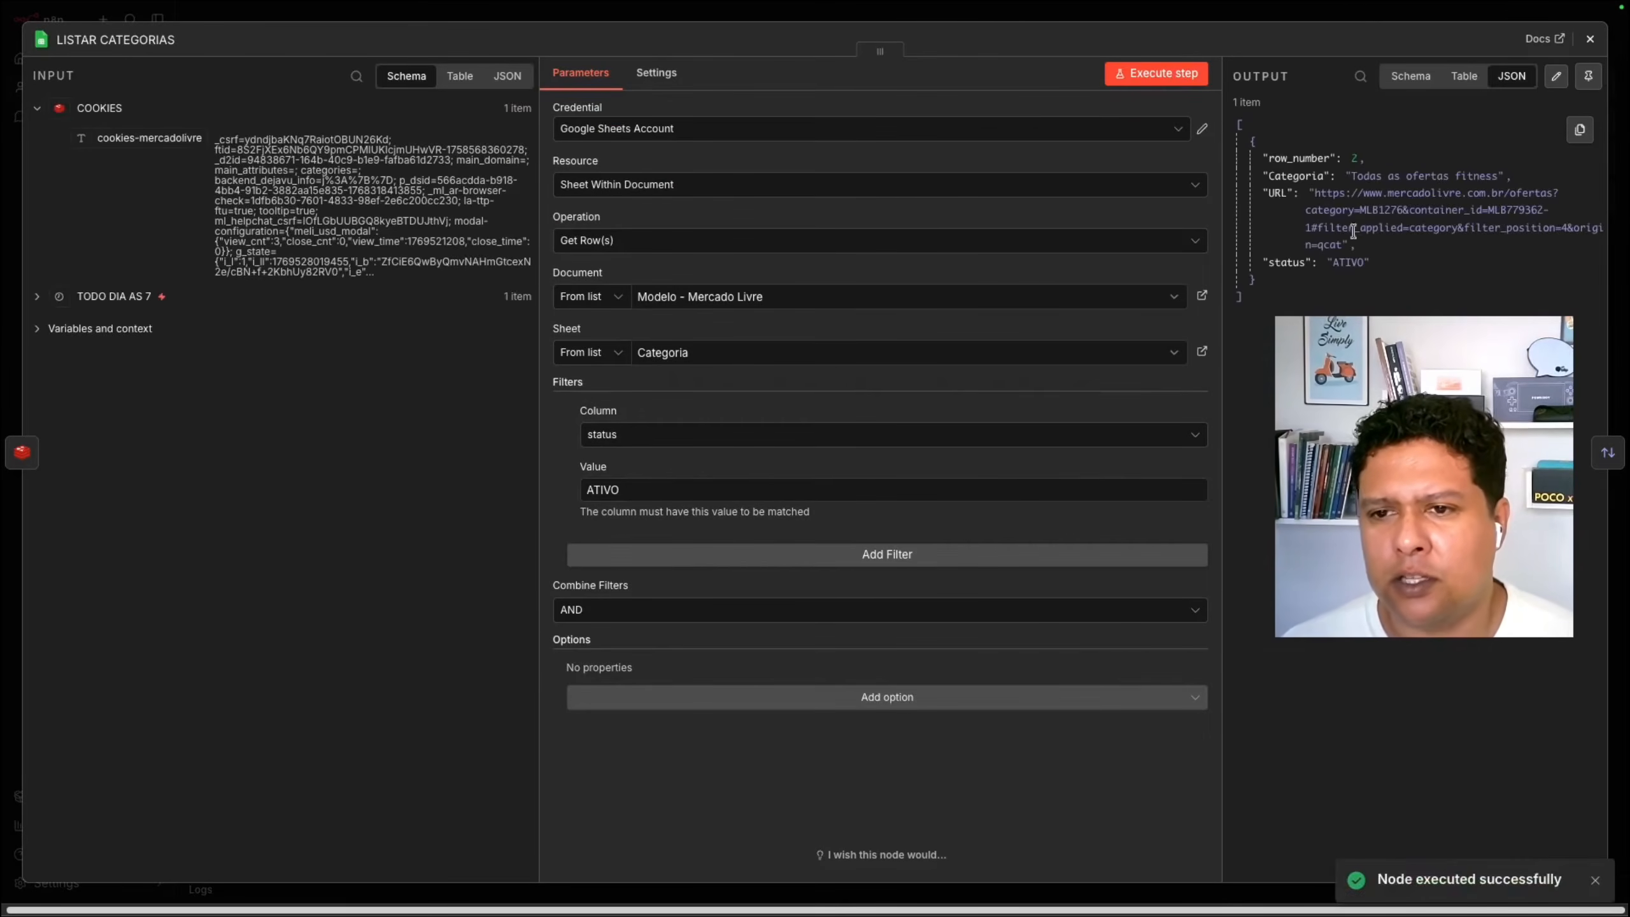
pyautogui.click(1590, 39)
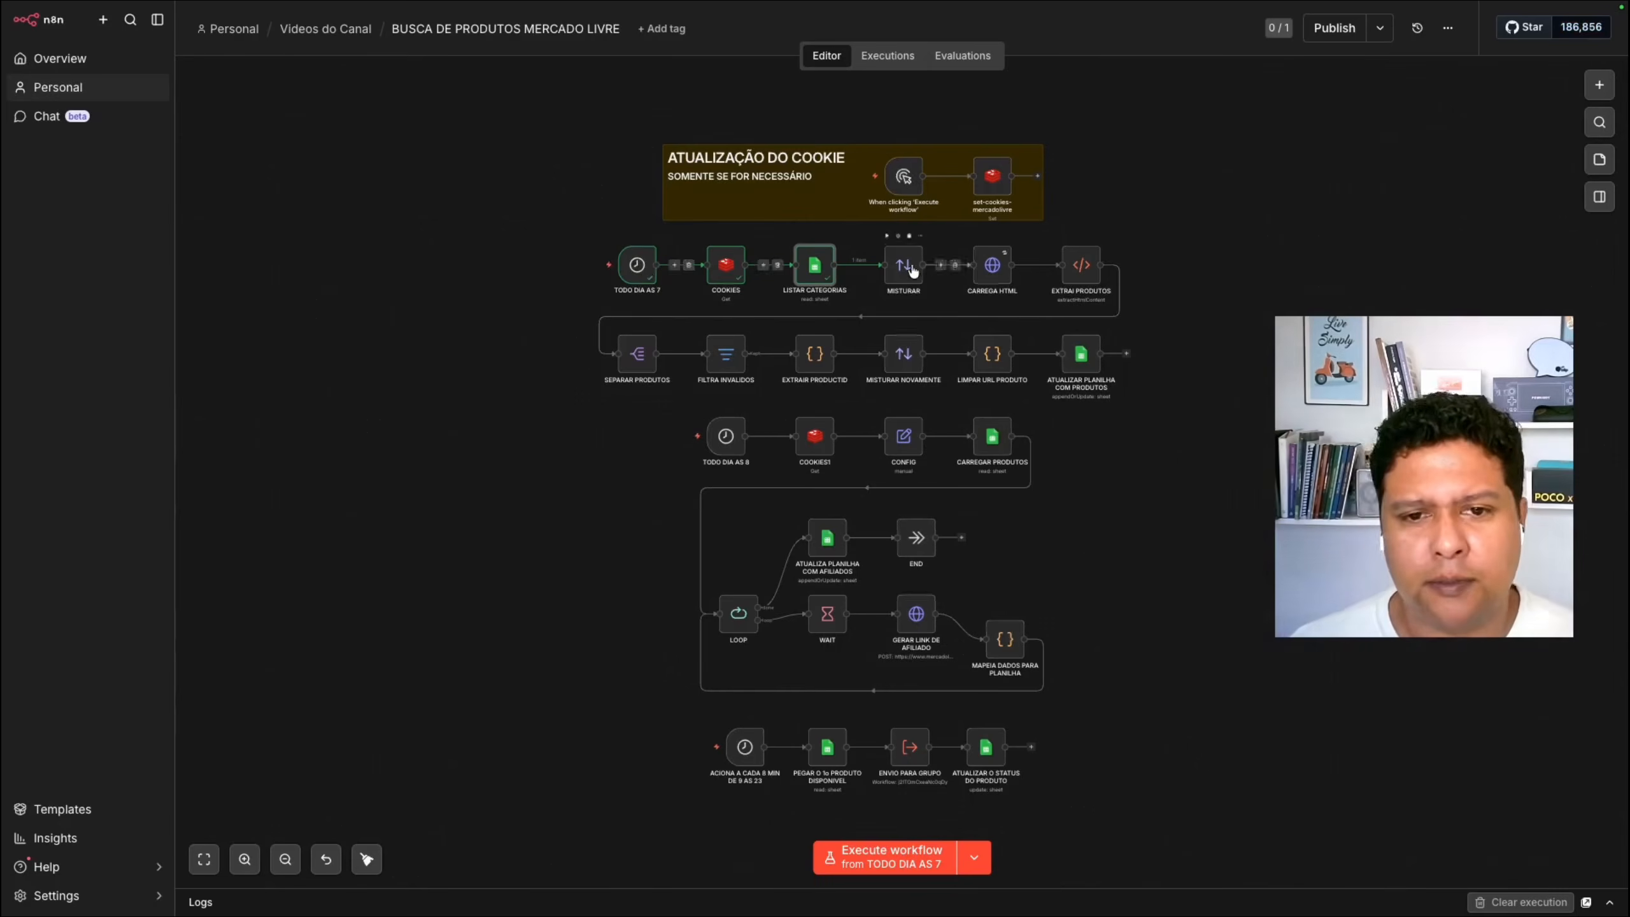
# Step: Execute the MISTURAR node, then check the request settings of the CARREGA HTML node and execute it
pyautogui.click(888, 236)
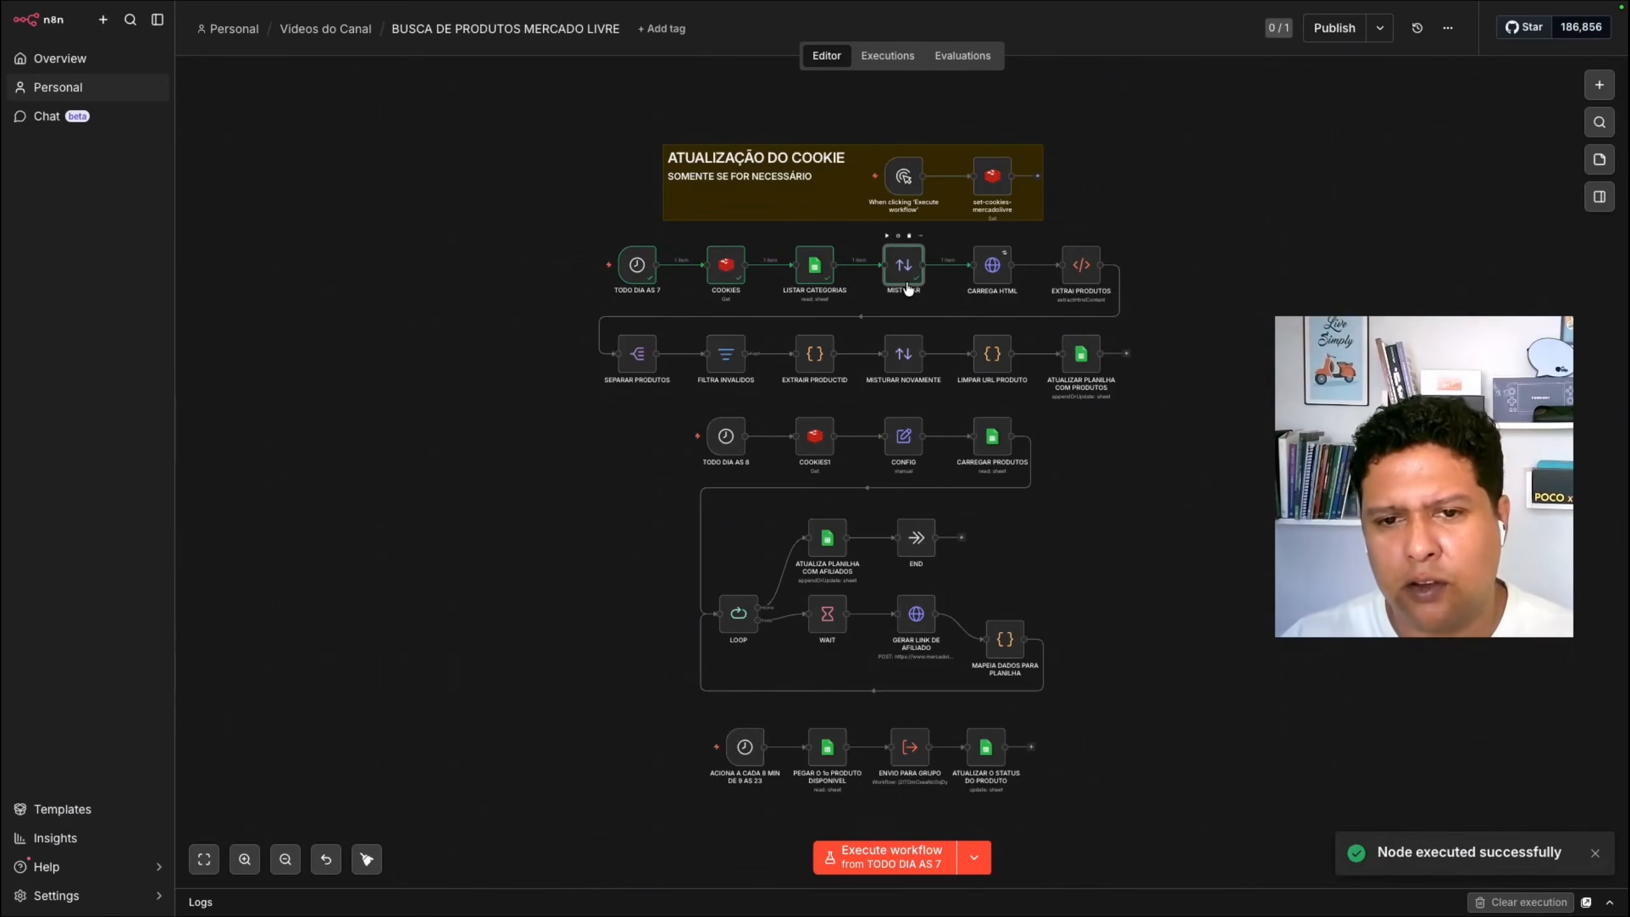
pyautogui.doubleClick(993, 271)
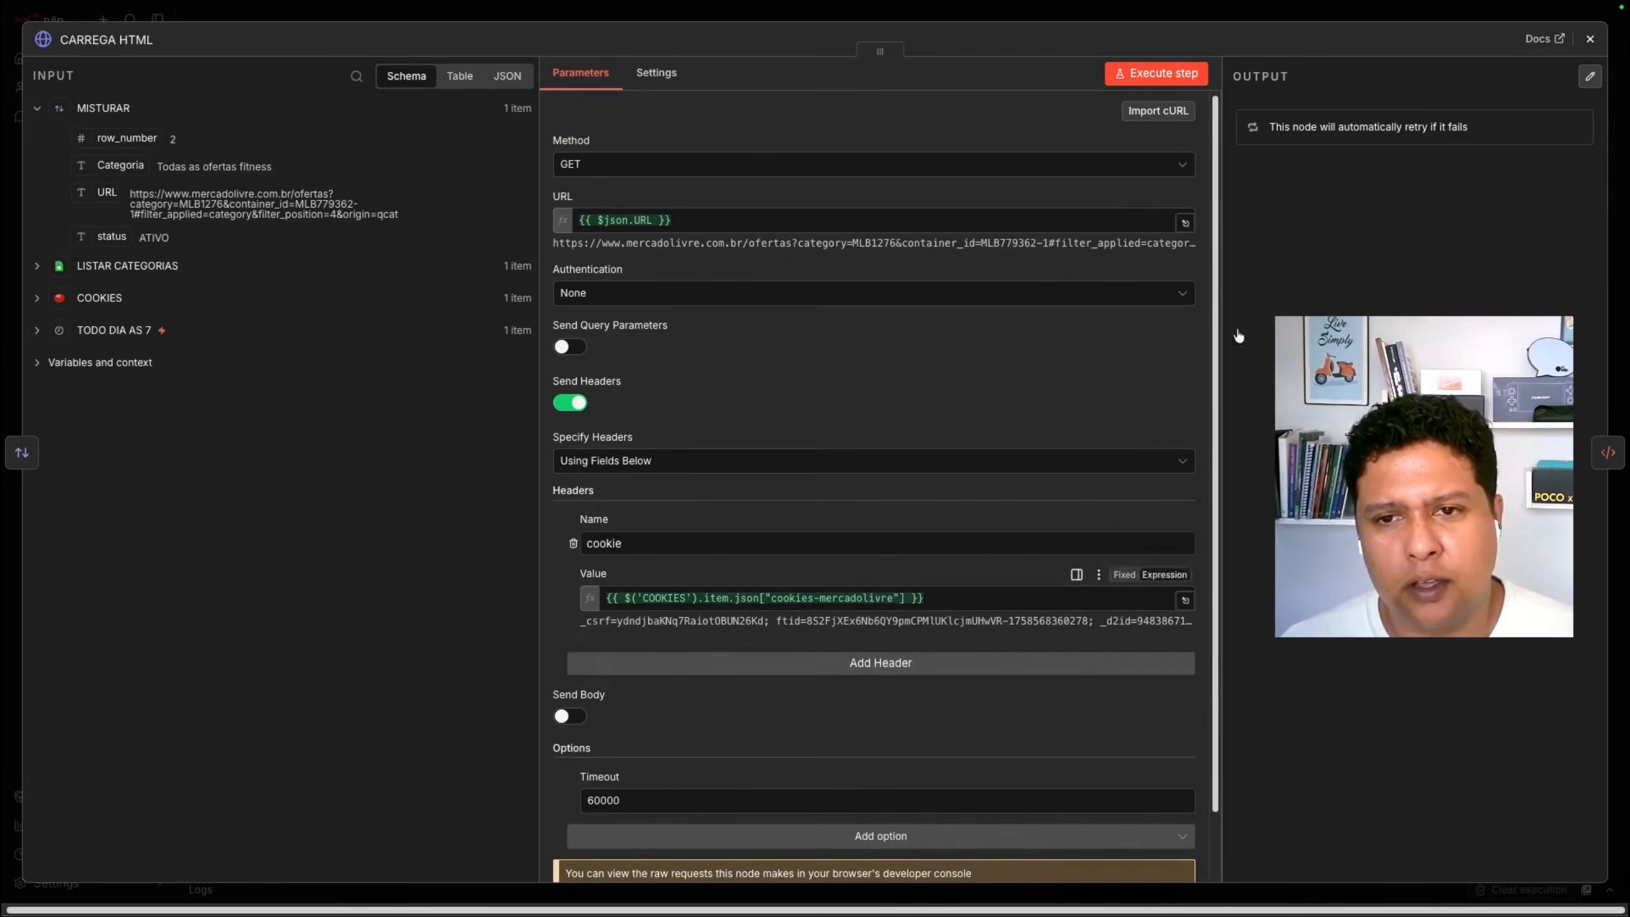
pyautogui.click(1590, 39)
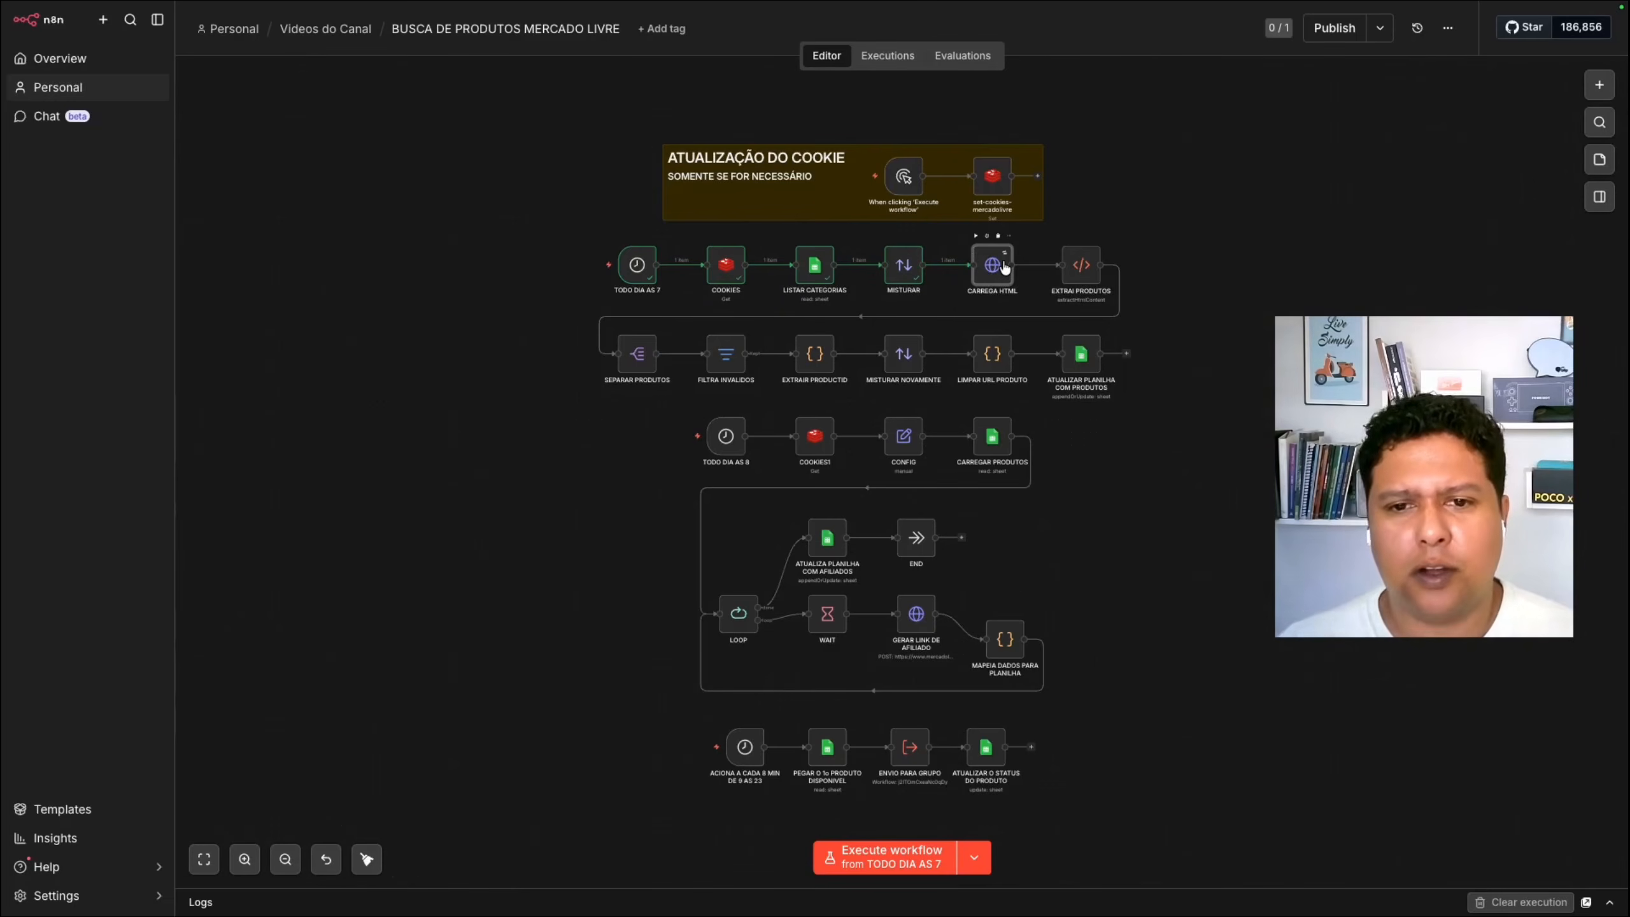
pyautogui.click(976, 237)
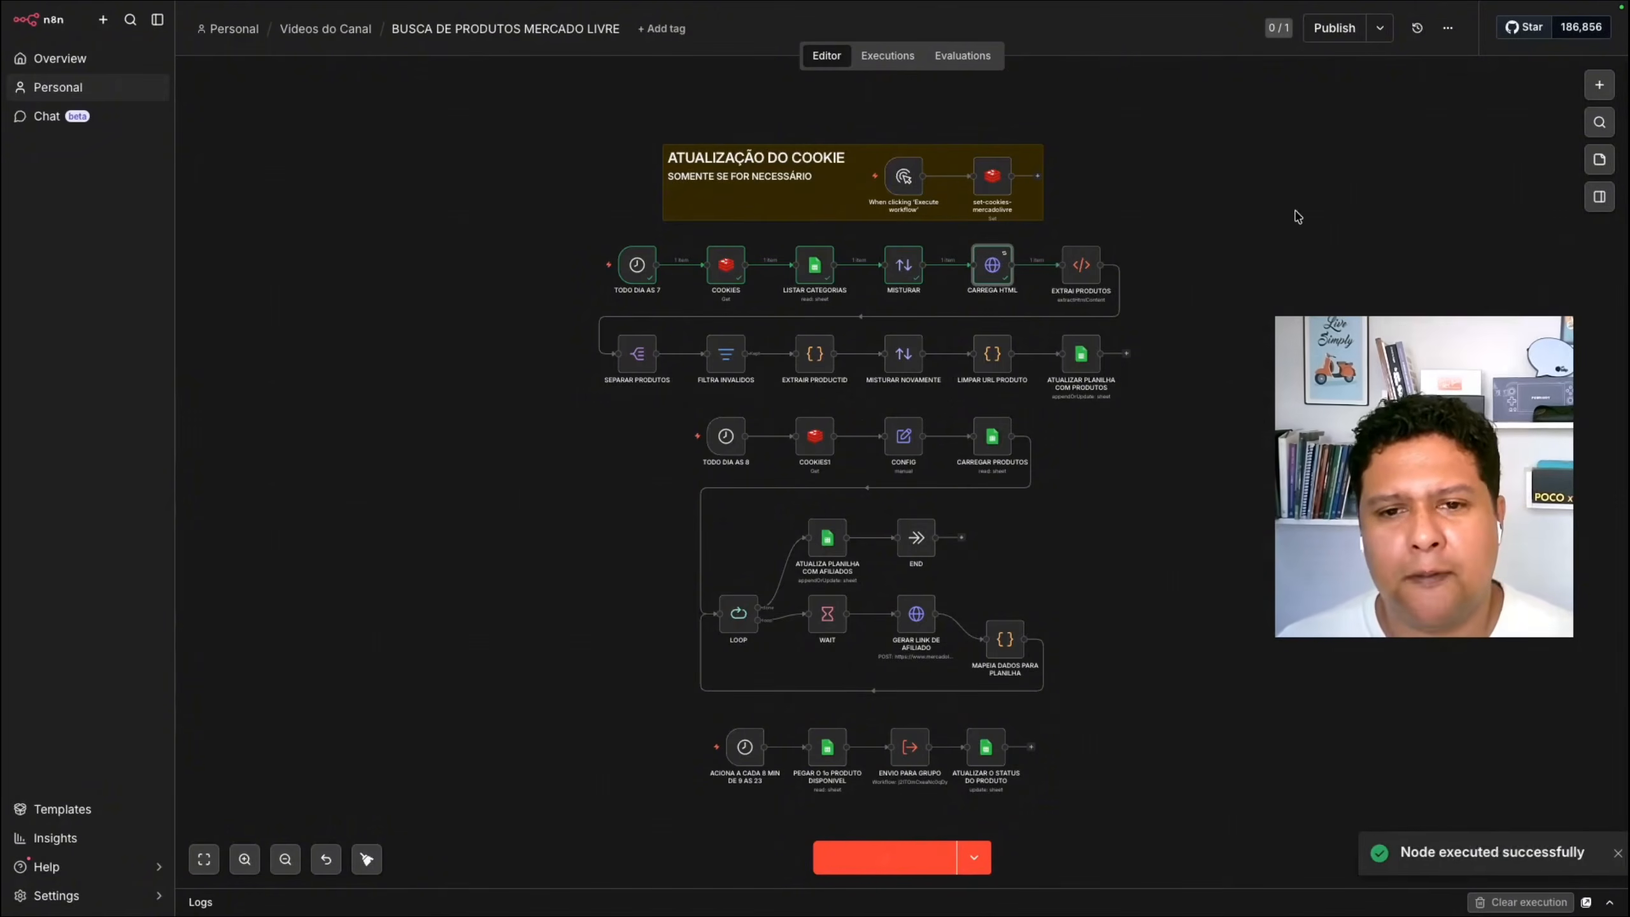
# Step: On the Mercado Livre fitness offers page, inspect the HTML of the first product's title
pyautogui.click(1083, 277)
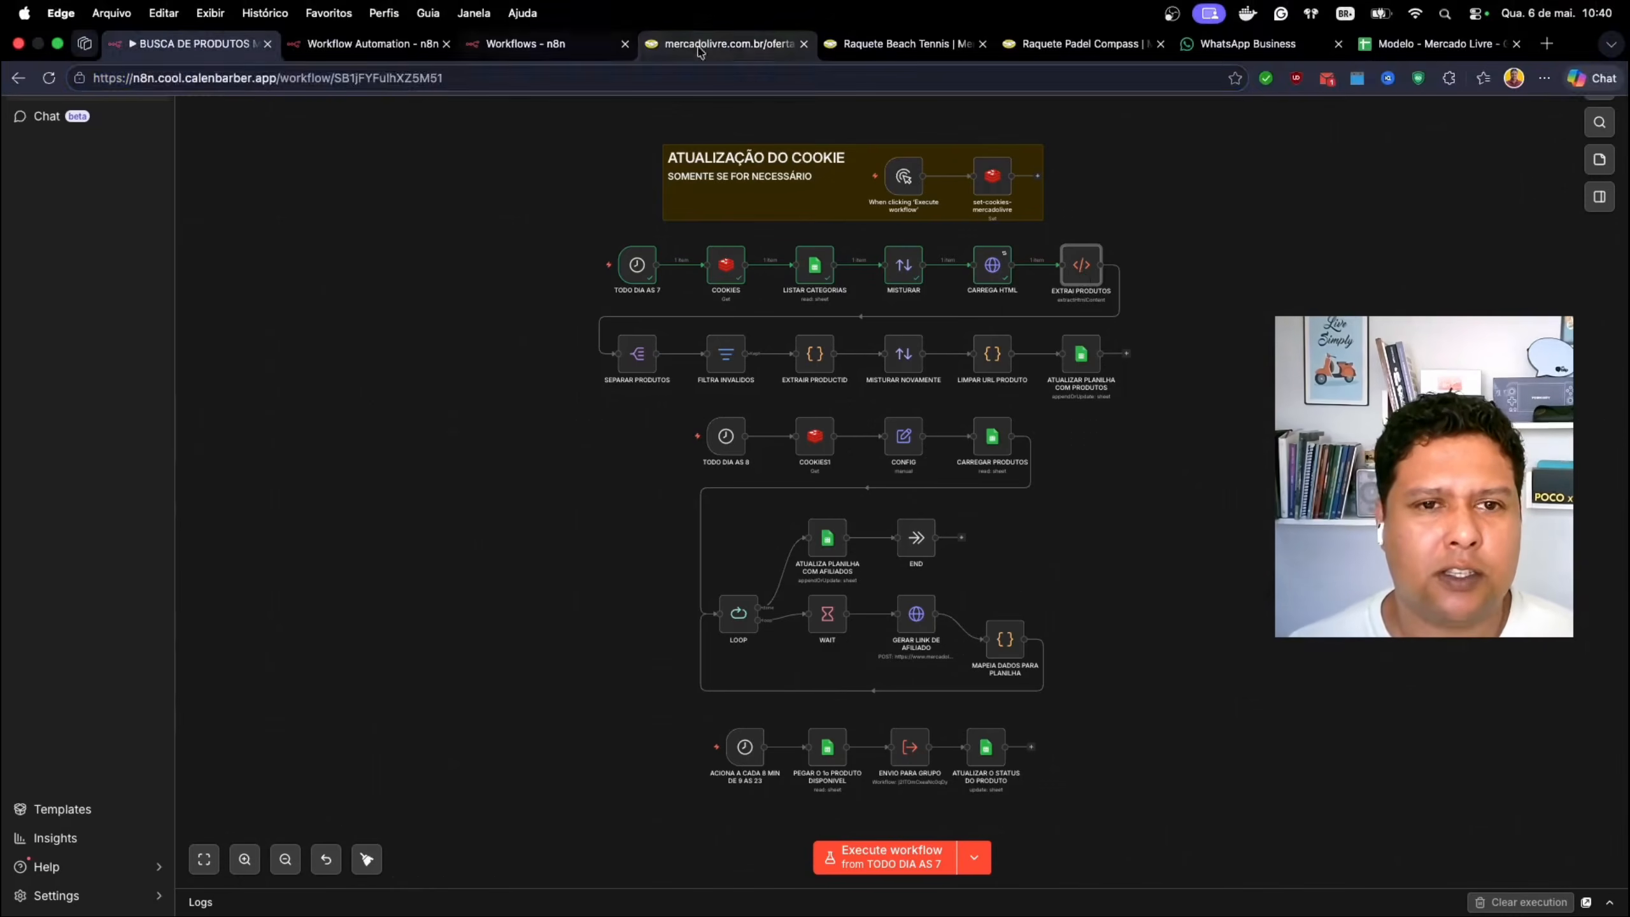
pyautogui.click(725, 18)
pyautogui.rightClick(631, 538)
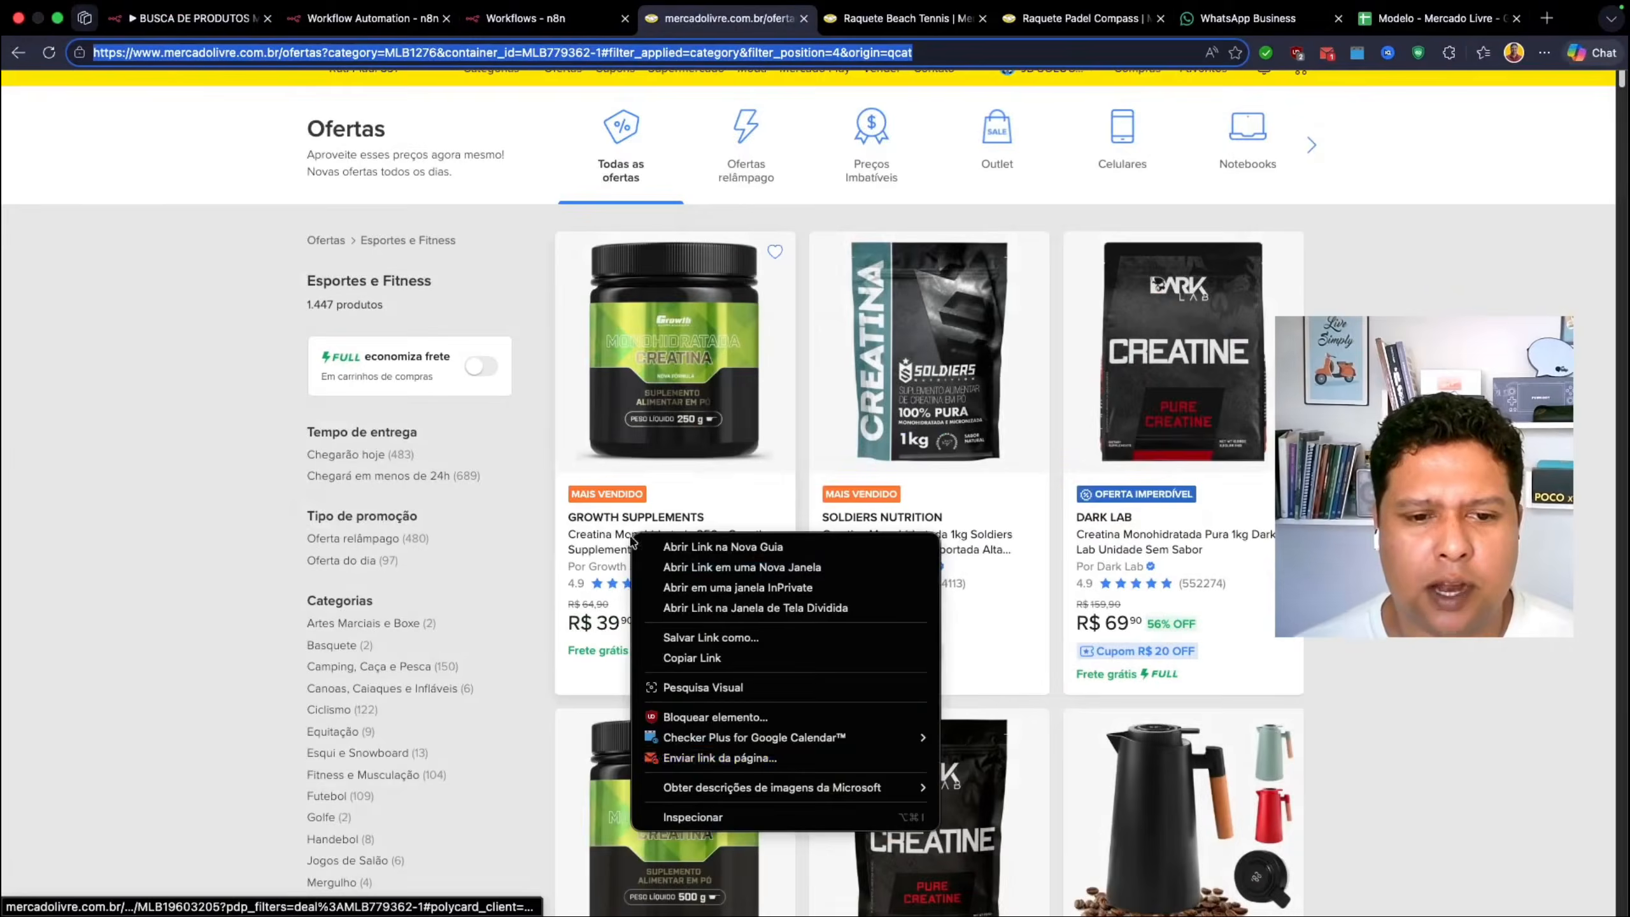
pyautogui.click(737, 818)
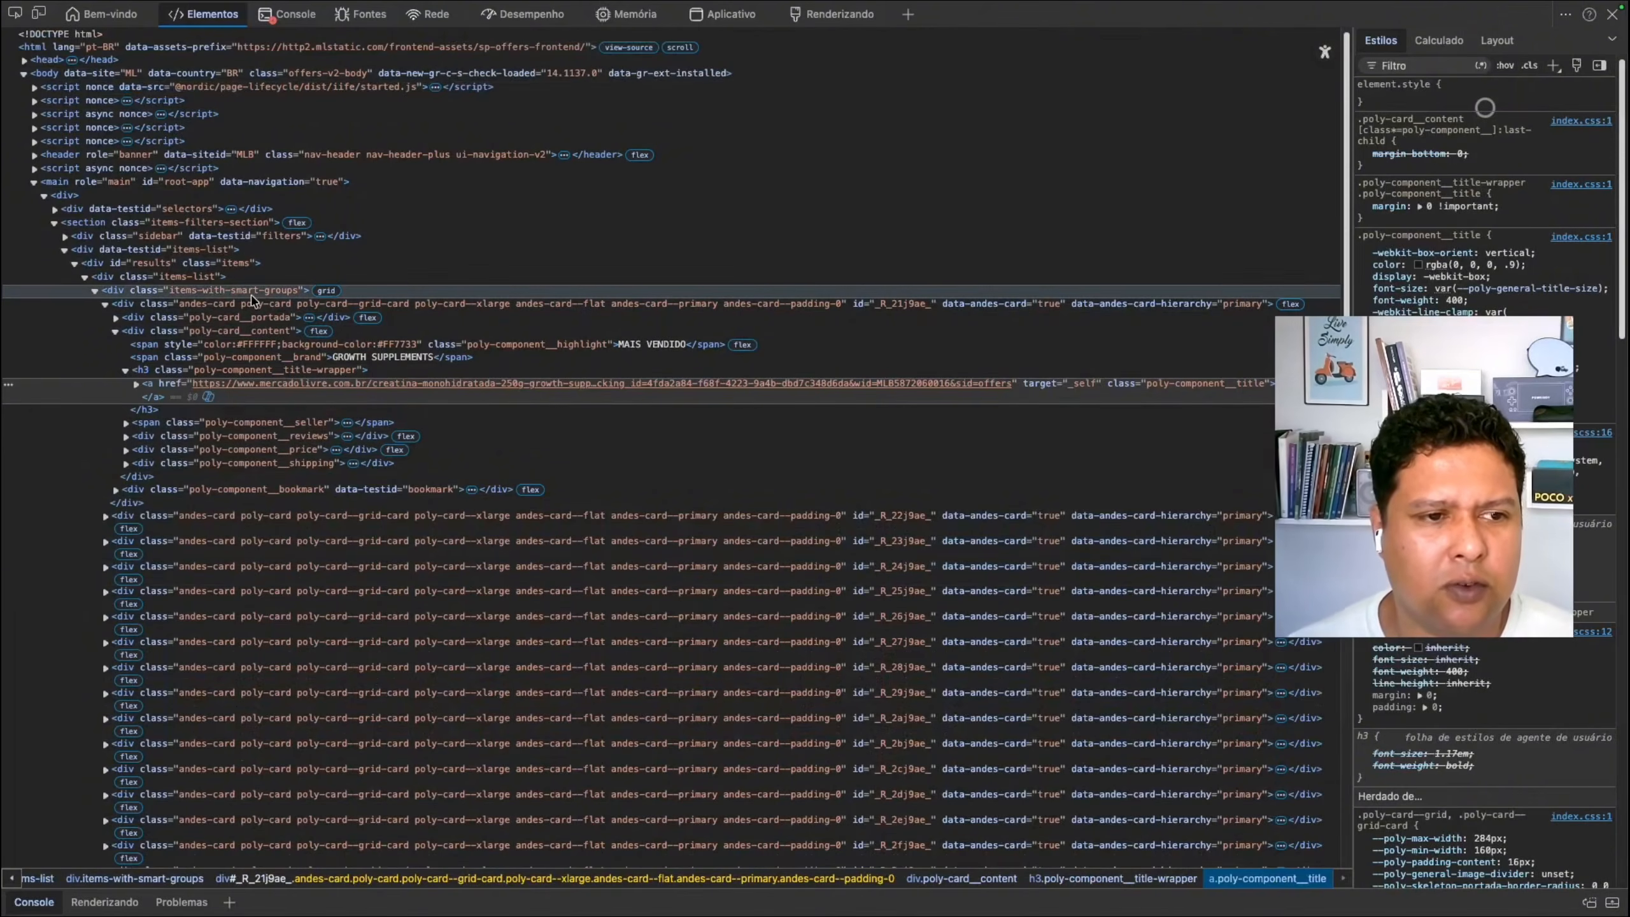
# Step: Copy the CSS selector of the first product's h3 poly-component__title-wrapper element and close the developer tools
pyautogui.click(308, 371)
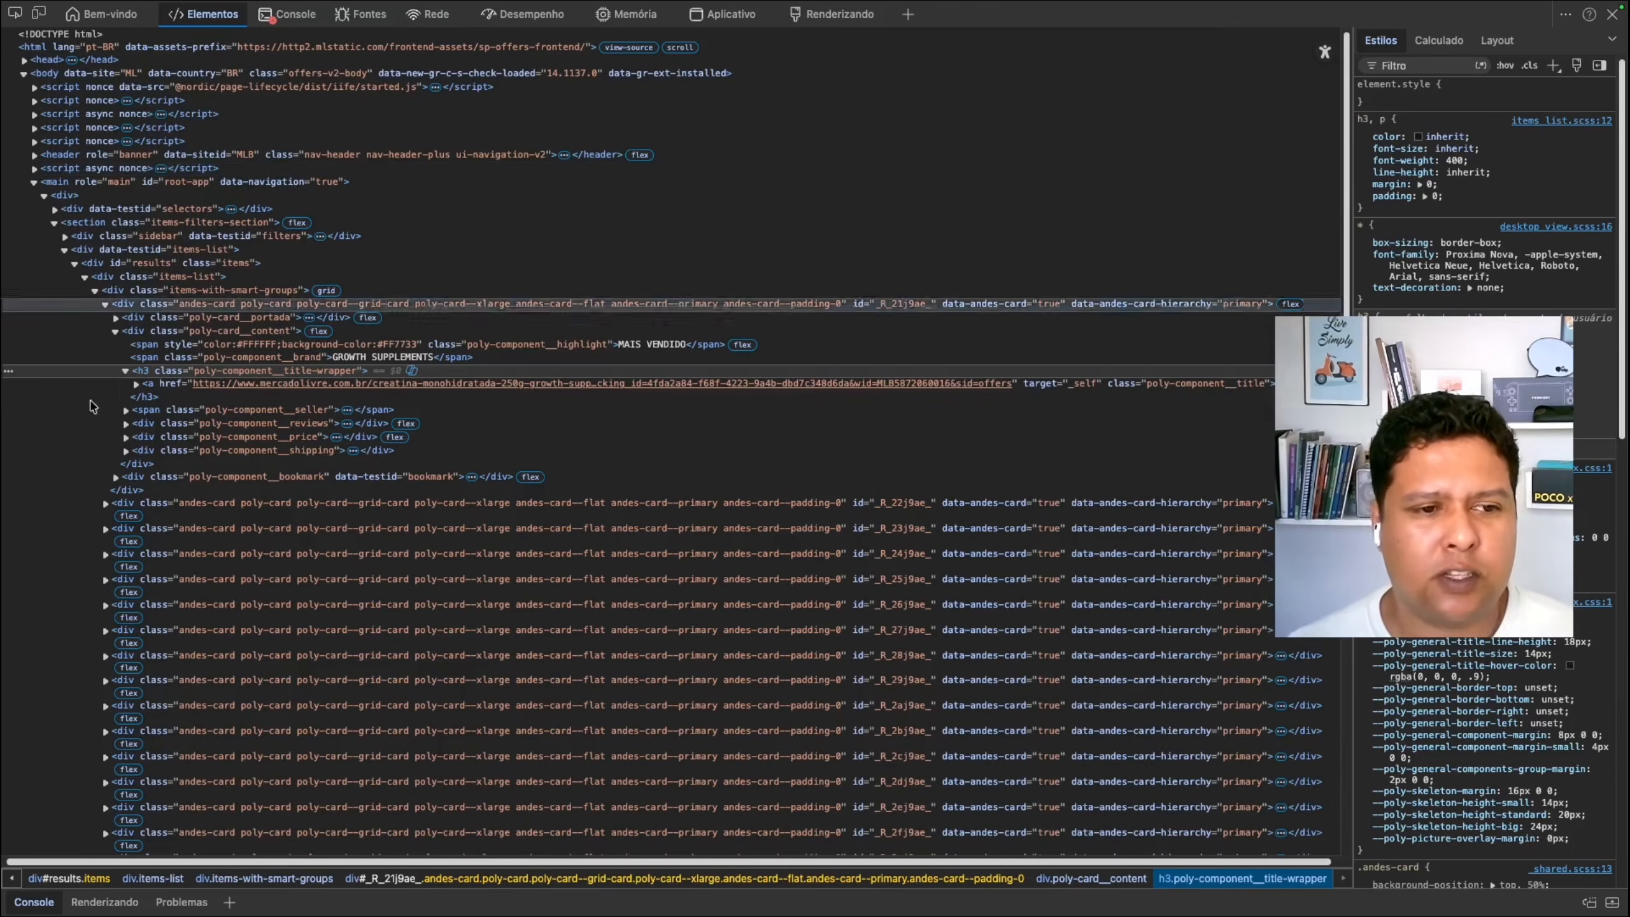
pyautogui.rightClick(218, 370)
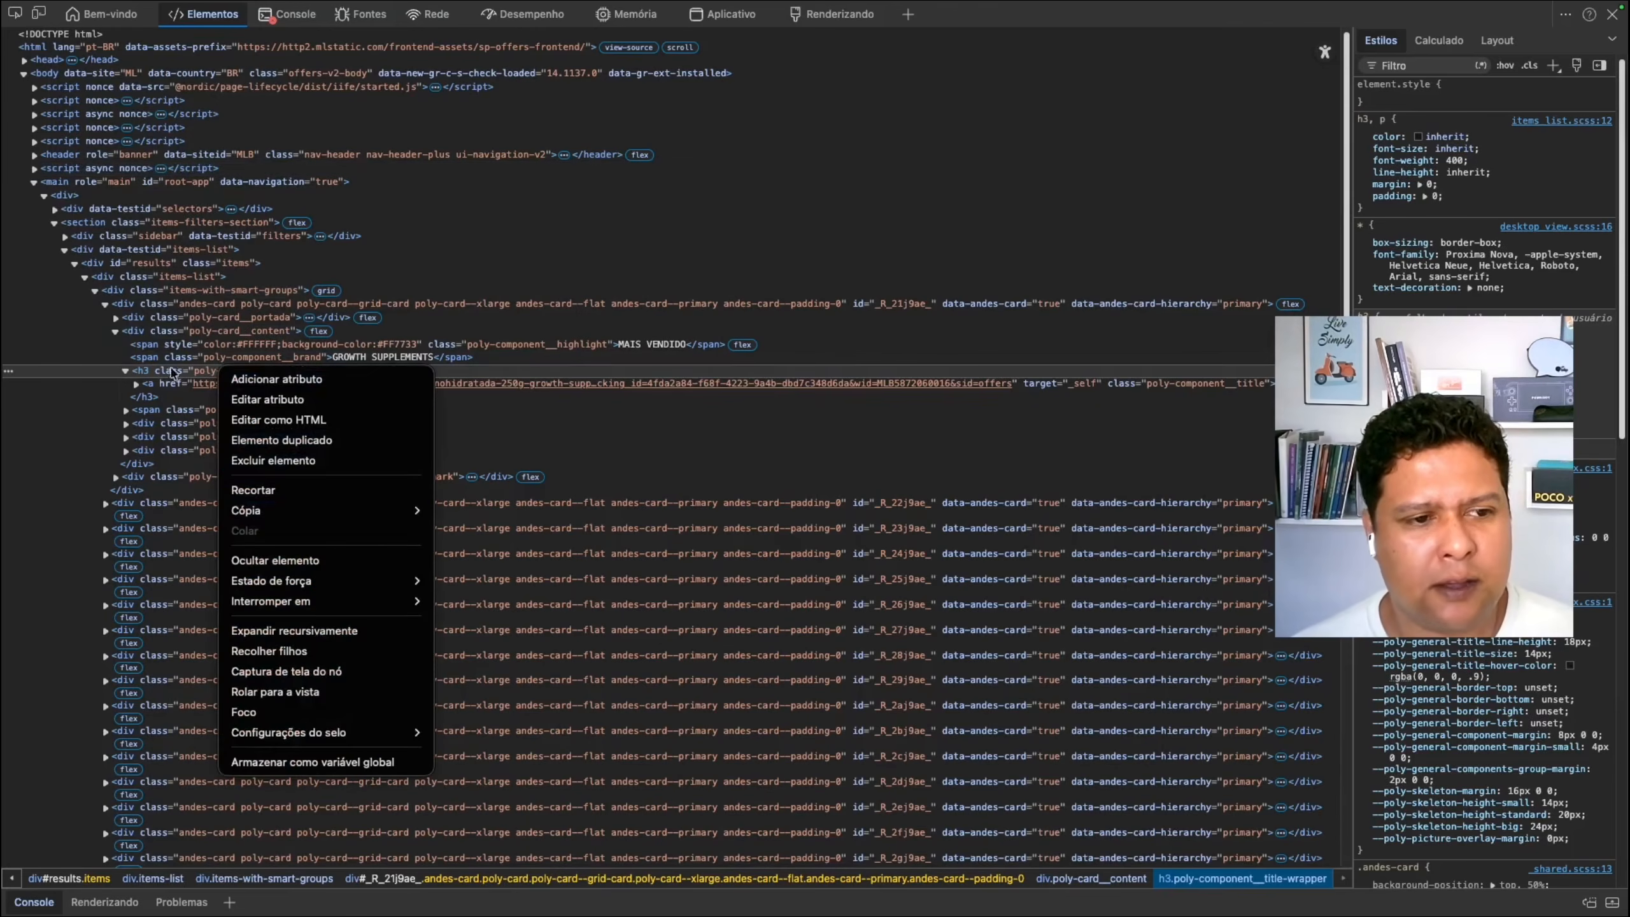
pyautogui.moveTo(318, 512)
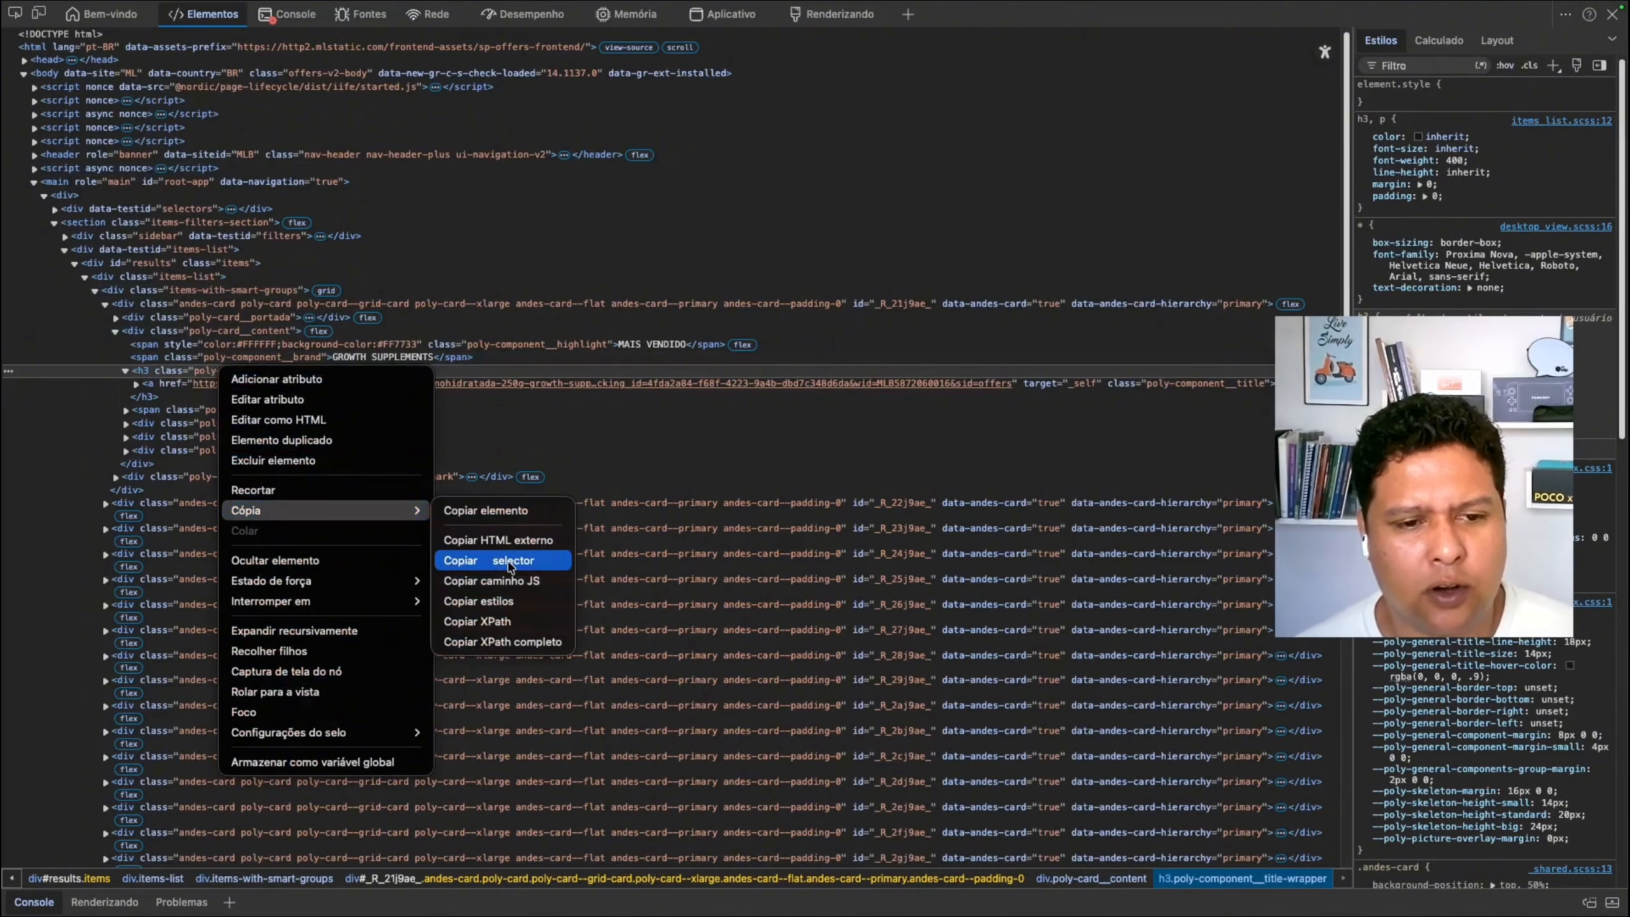
pyautogui.click(510, 560)
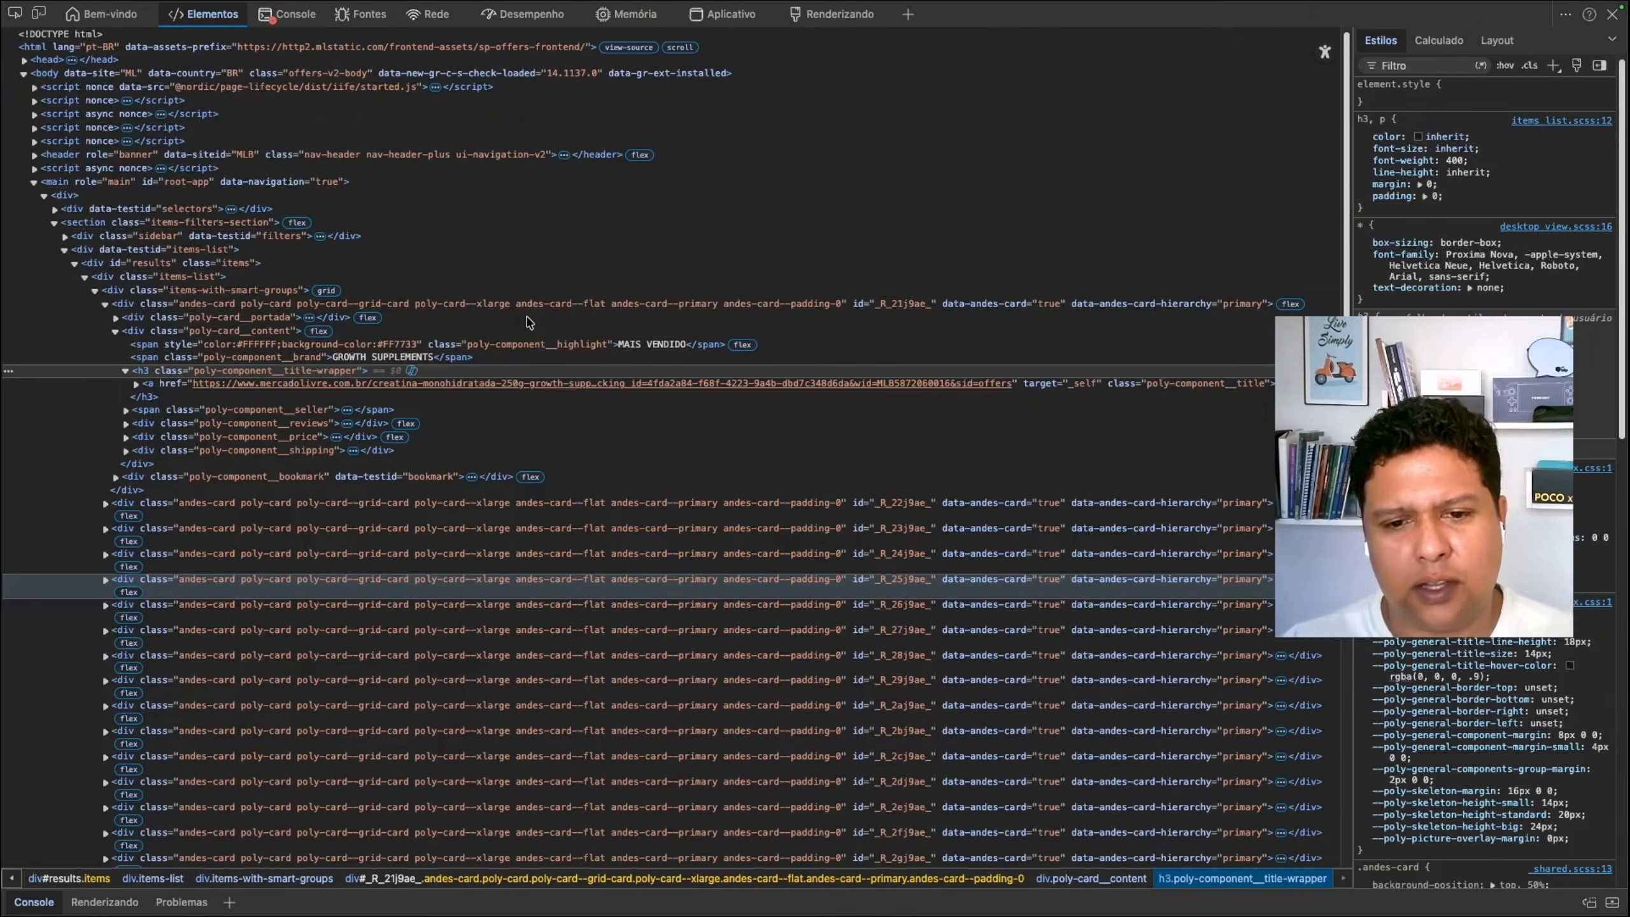
pyautogui.moveTo(19, 2)
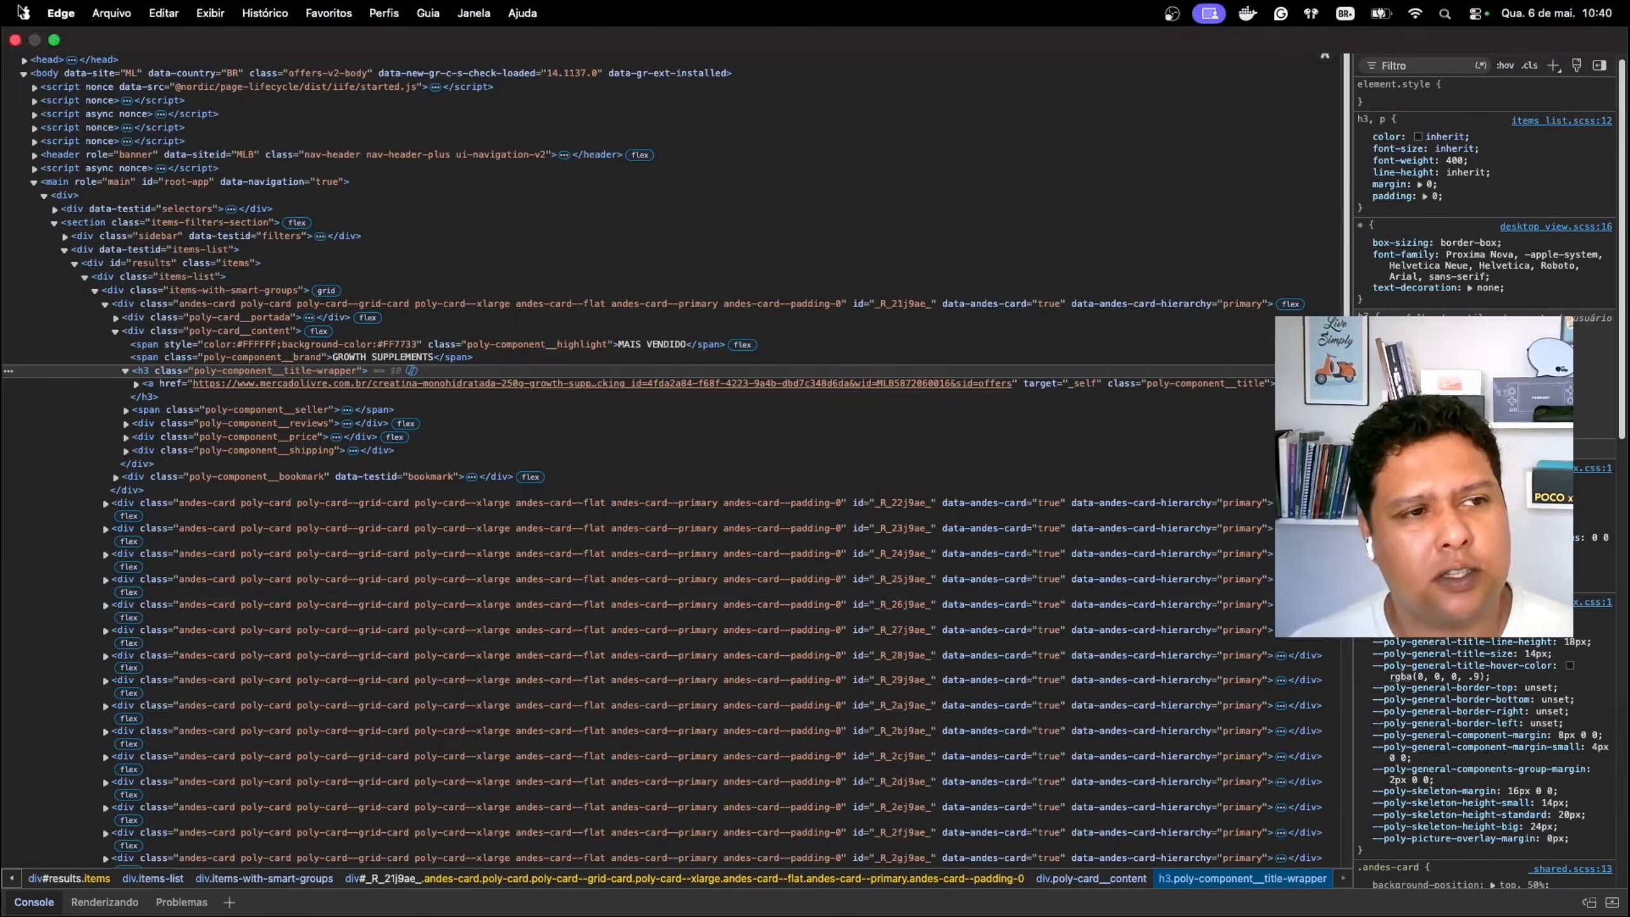
pyautogui.click(13, 38)
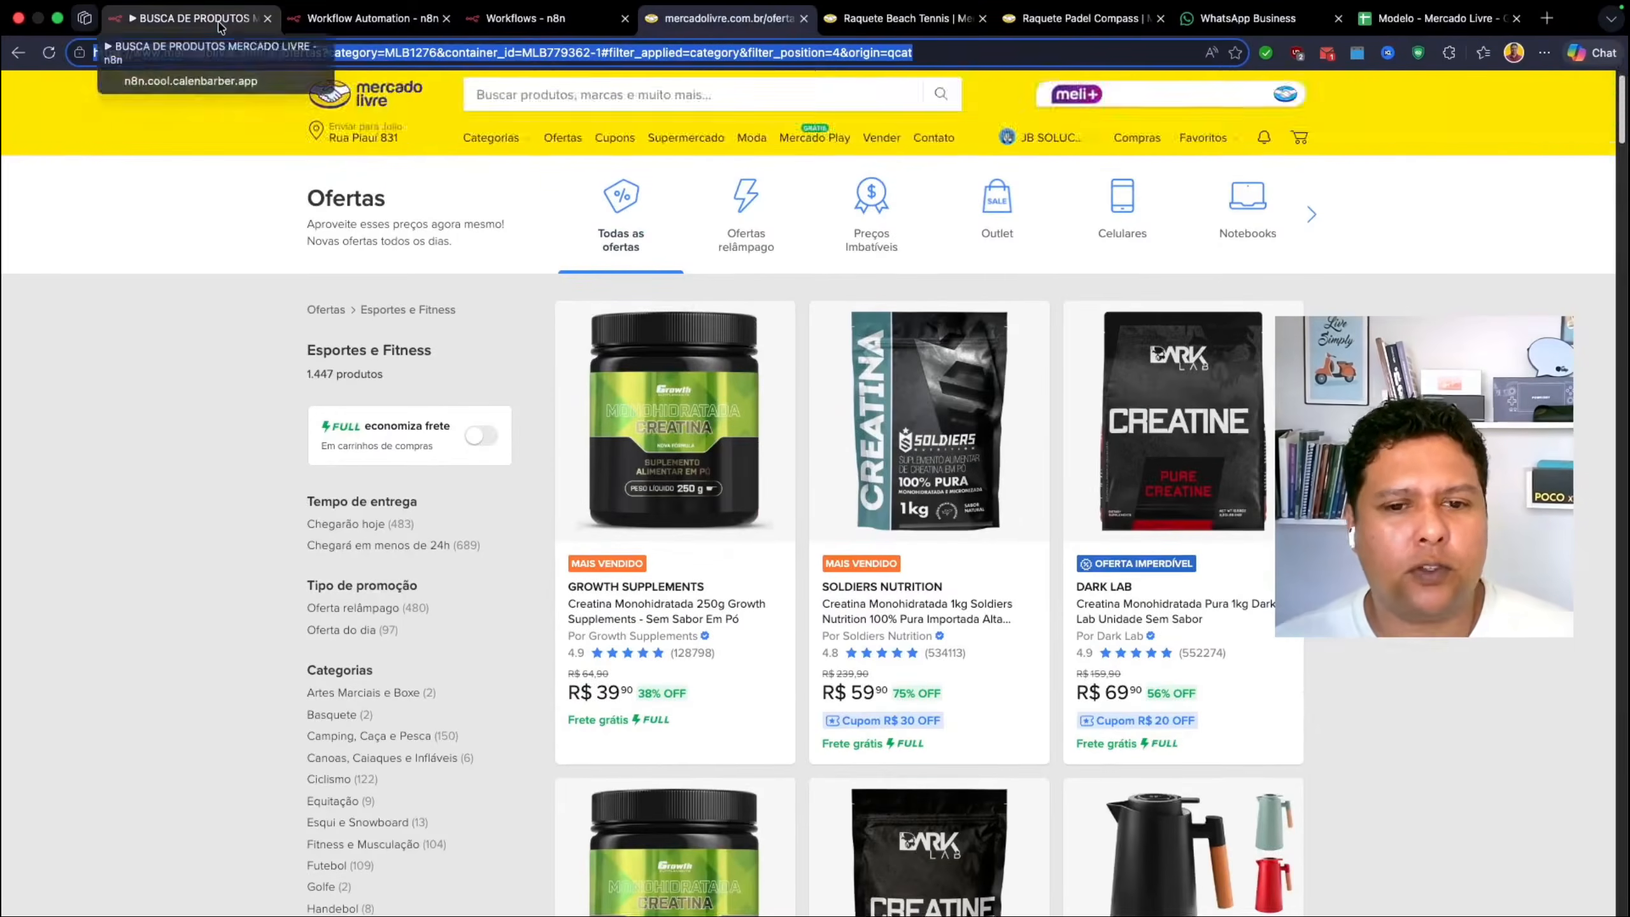
# Step: Return to the n8n workflow and review the EXTRAI PRODUTOS node's keys, CSS selectors and return values from nomeProduto to desconto
pyautogui.click(222, 24)
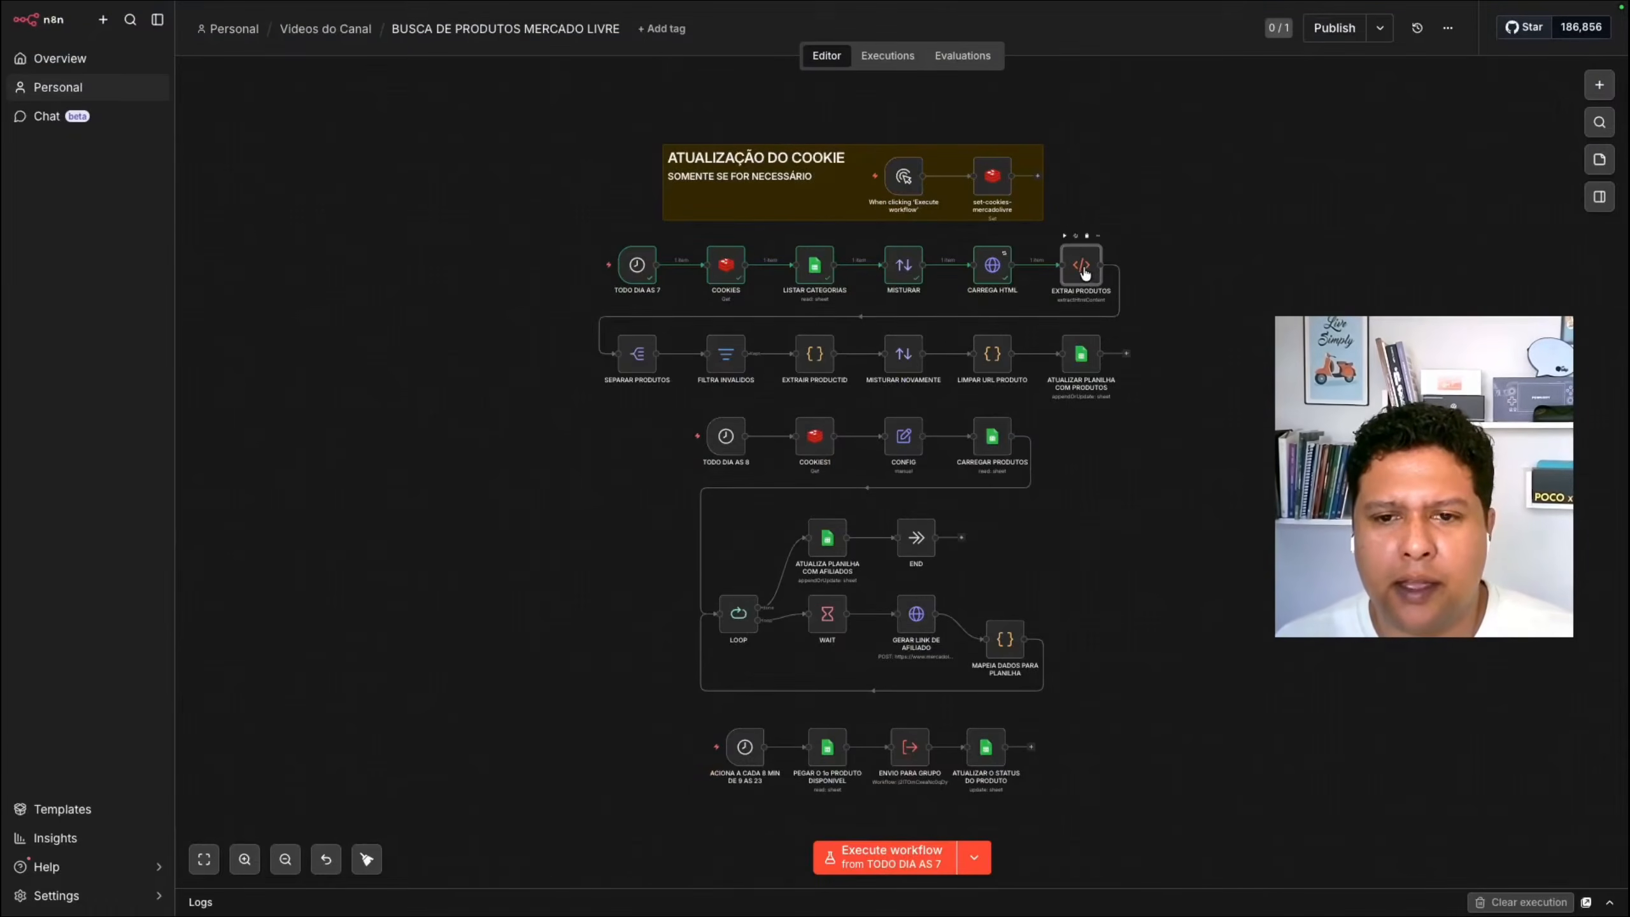
pyautogui.doubleClick(1084, 287)
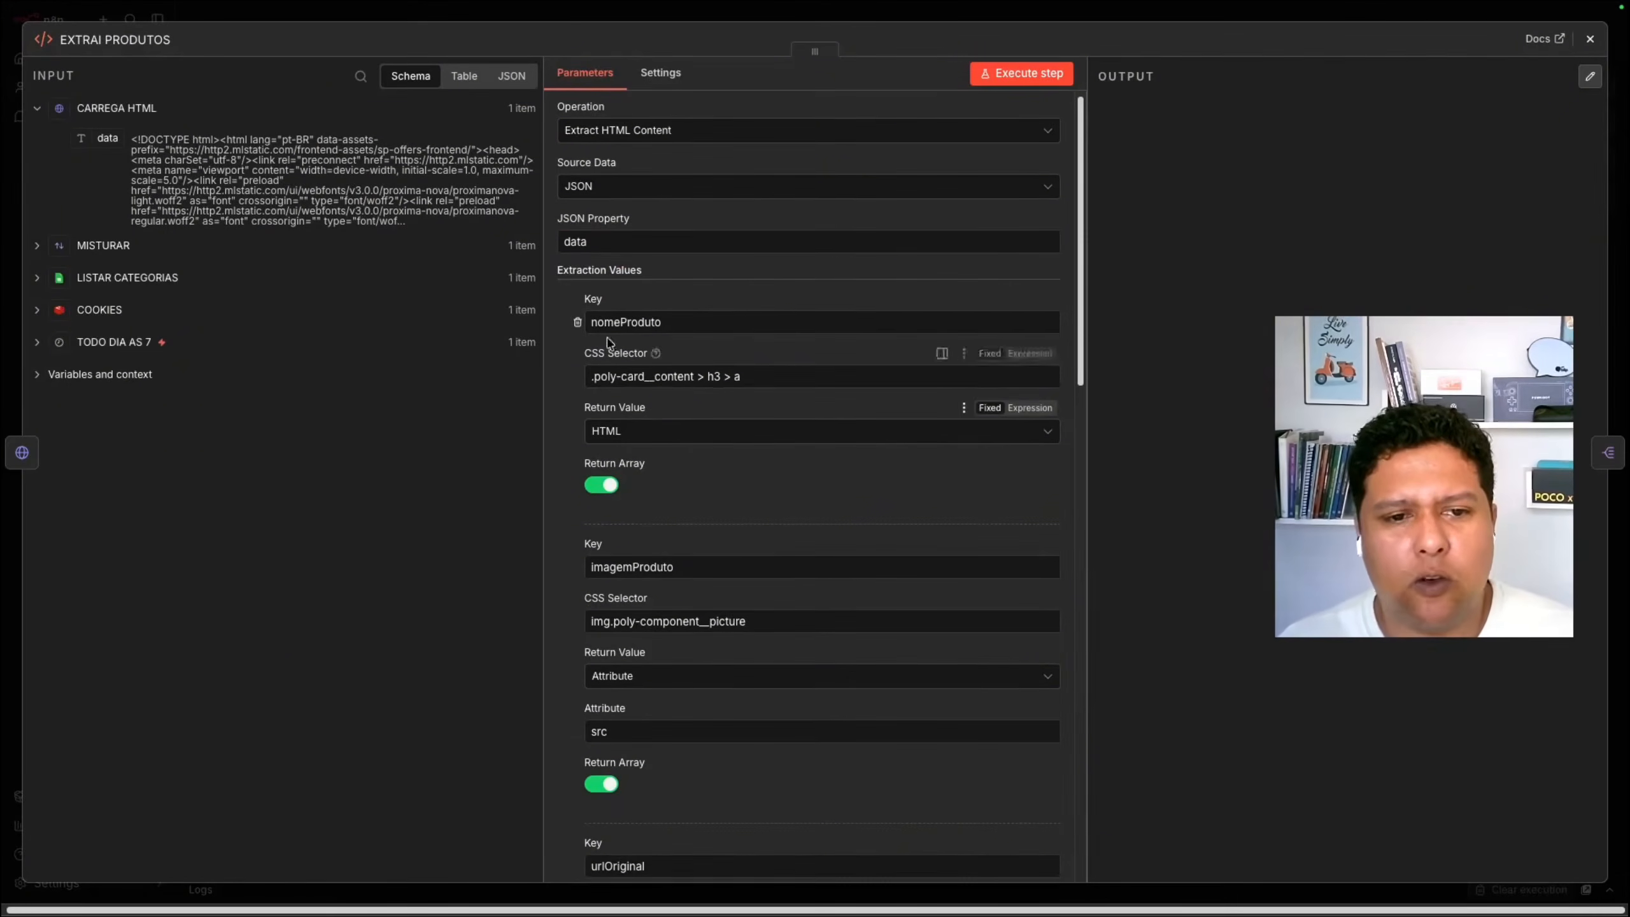
pyautogui.scroll(-1, 667, 536)
pyautogui.scroll(-5, 667, 536)
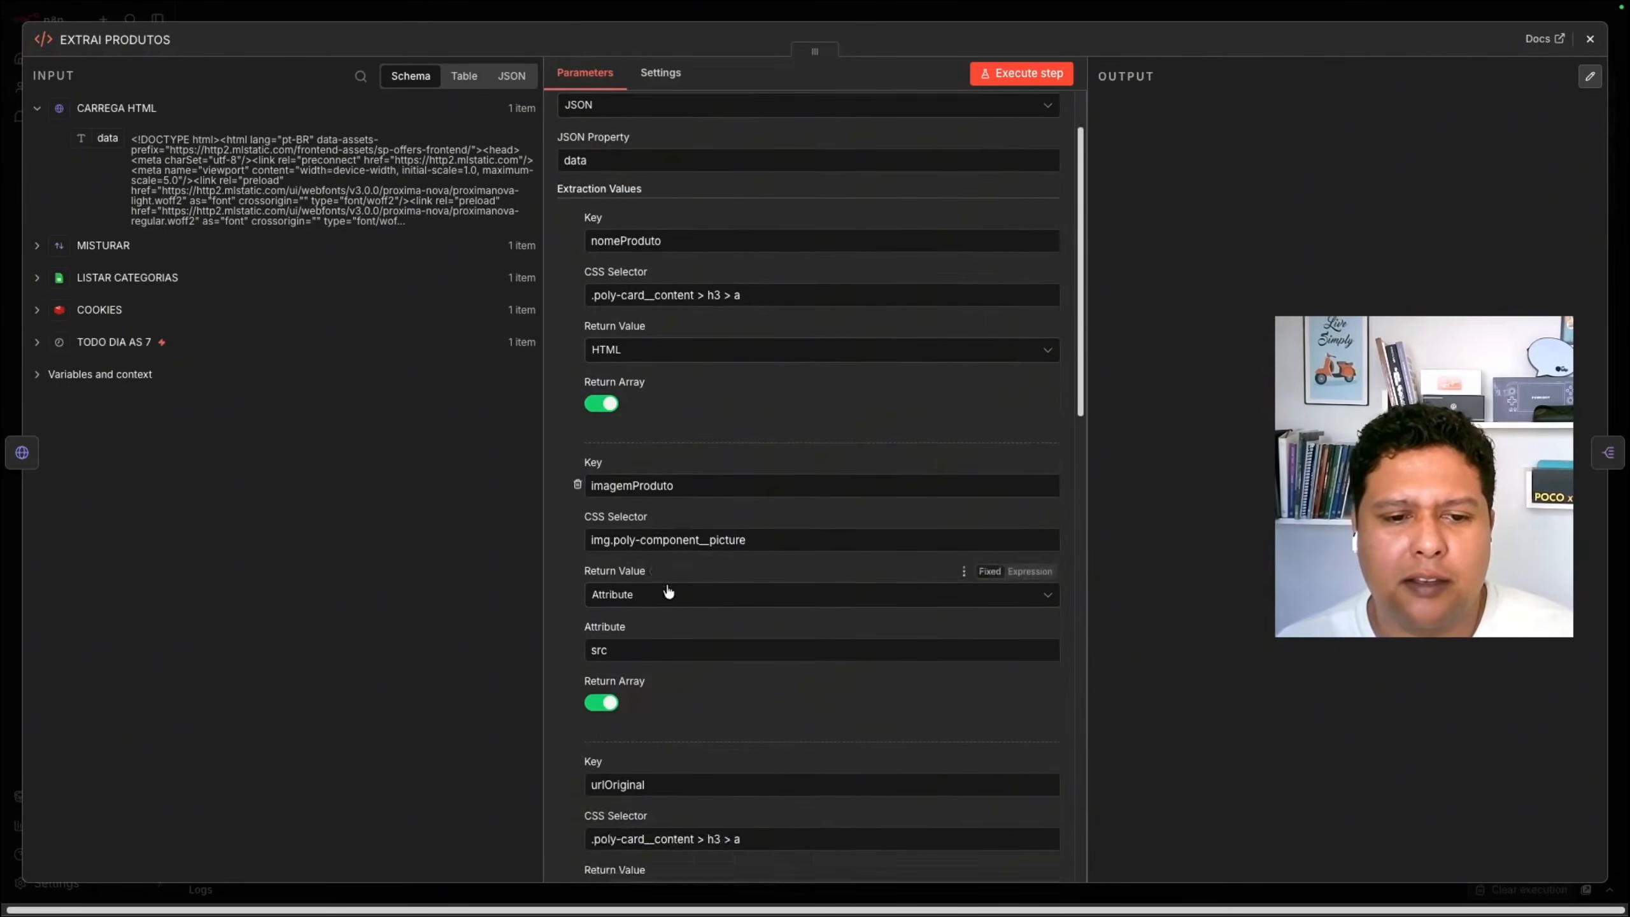
pyautogui.scroll(5, 662, 654)
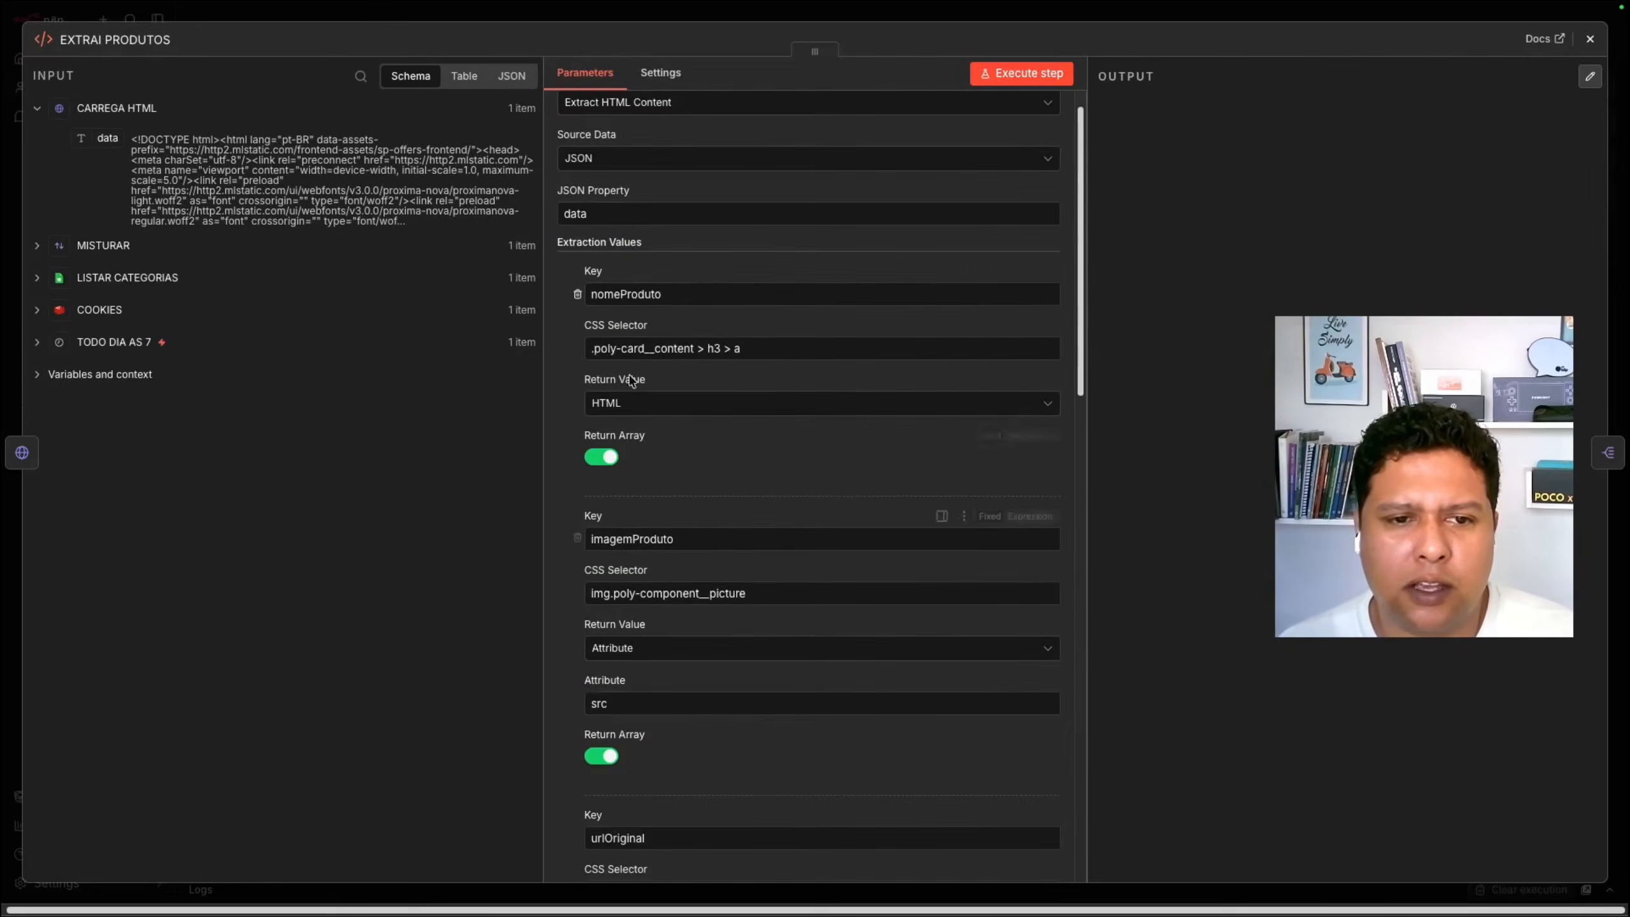
pyautogui.scroll(-1, 632, 530)
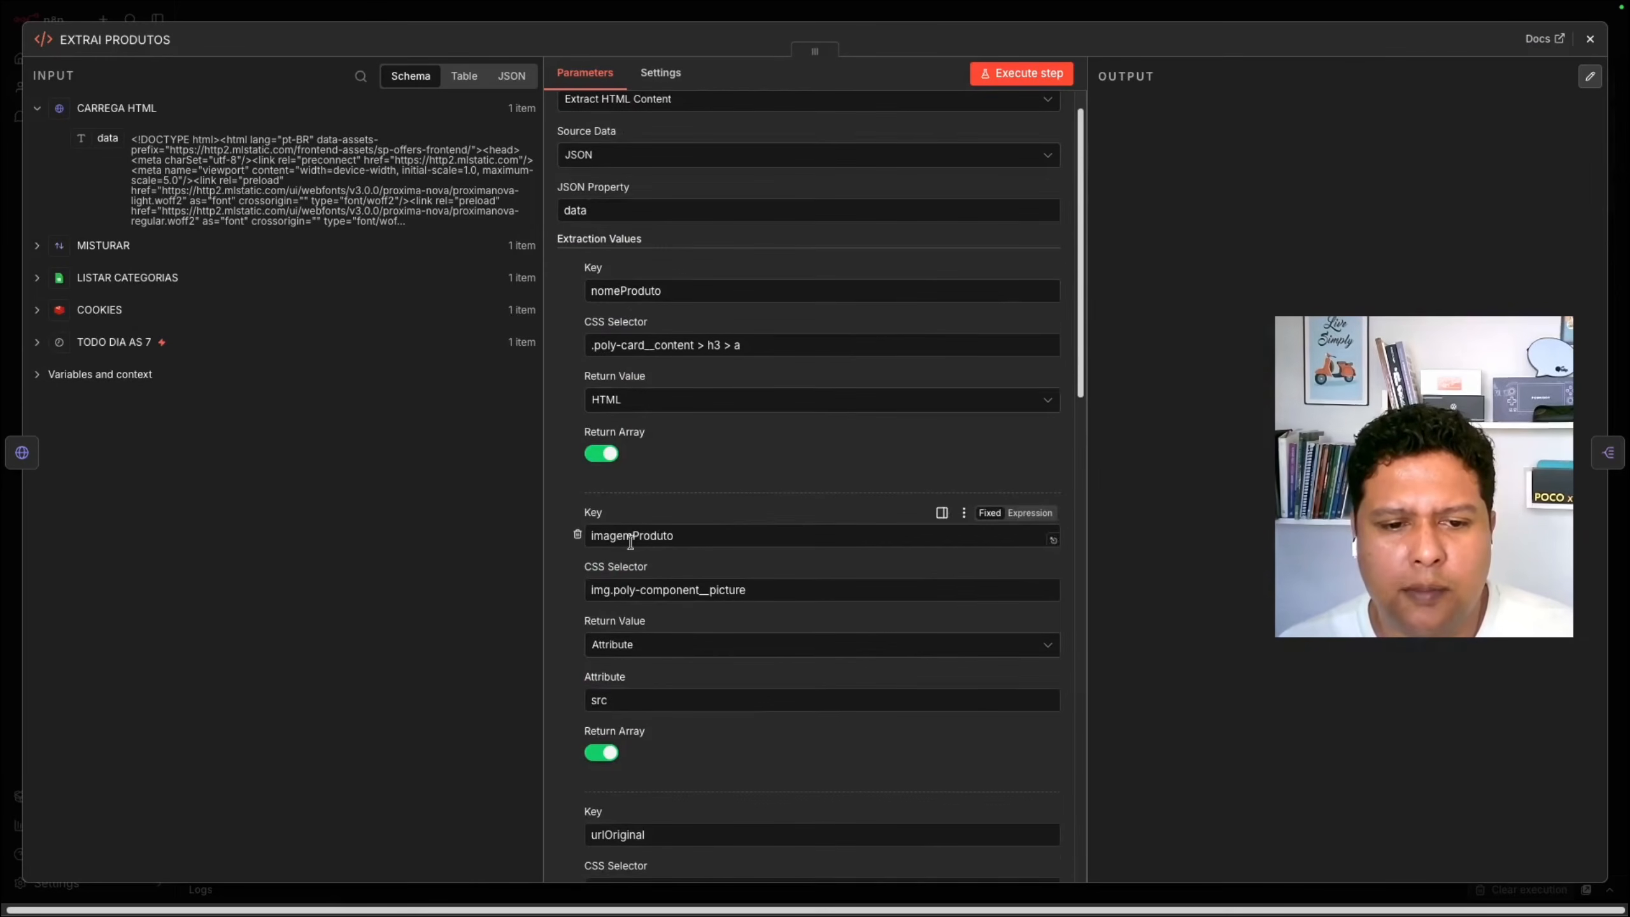
pyautogui.scroll(-7, 619, 539)
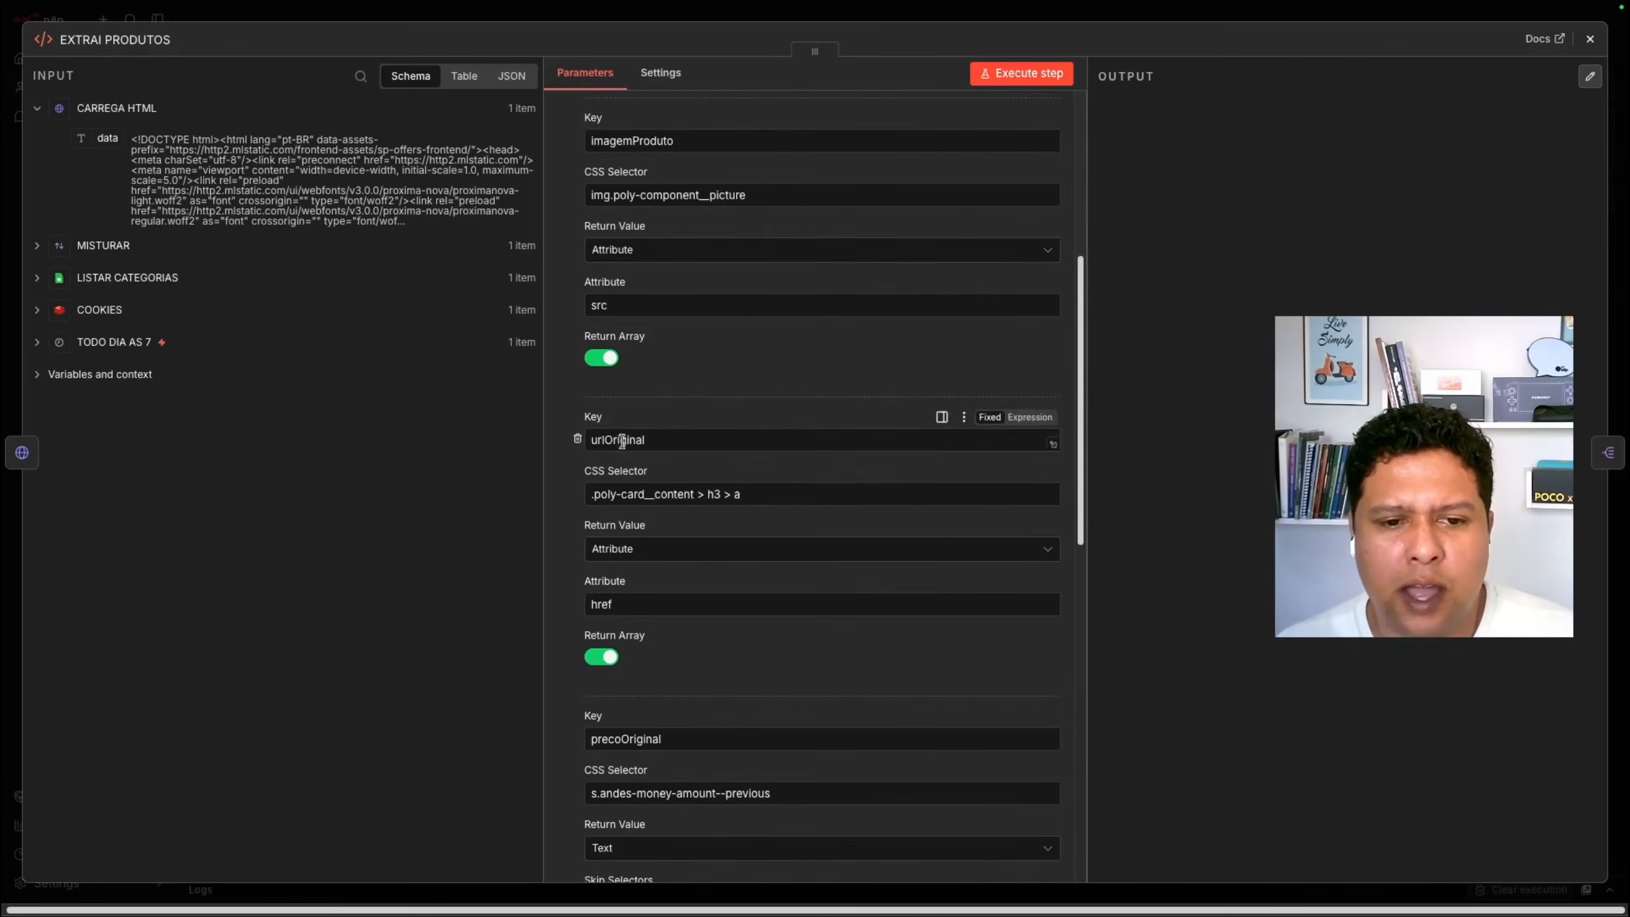
pyautogui.scroll(-1, 778, 578)
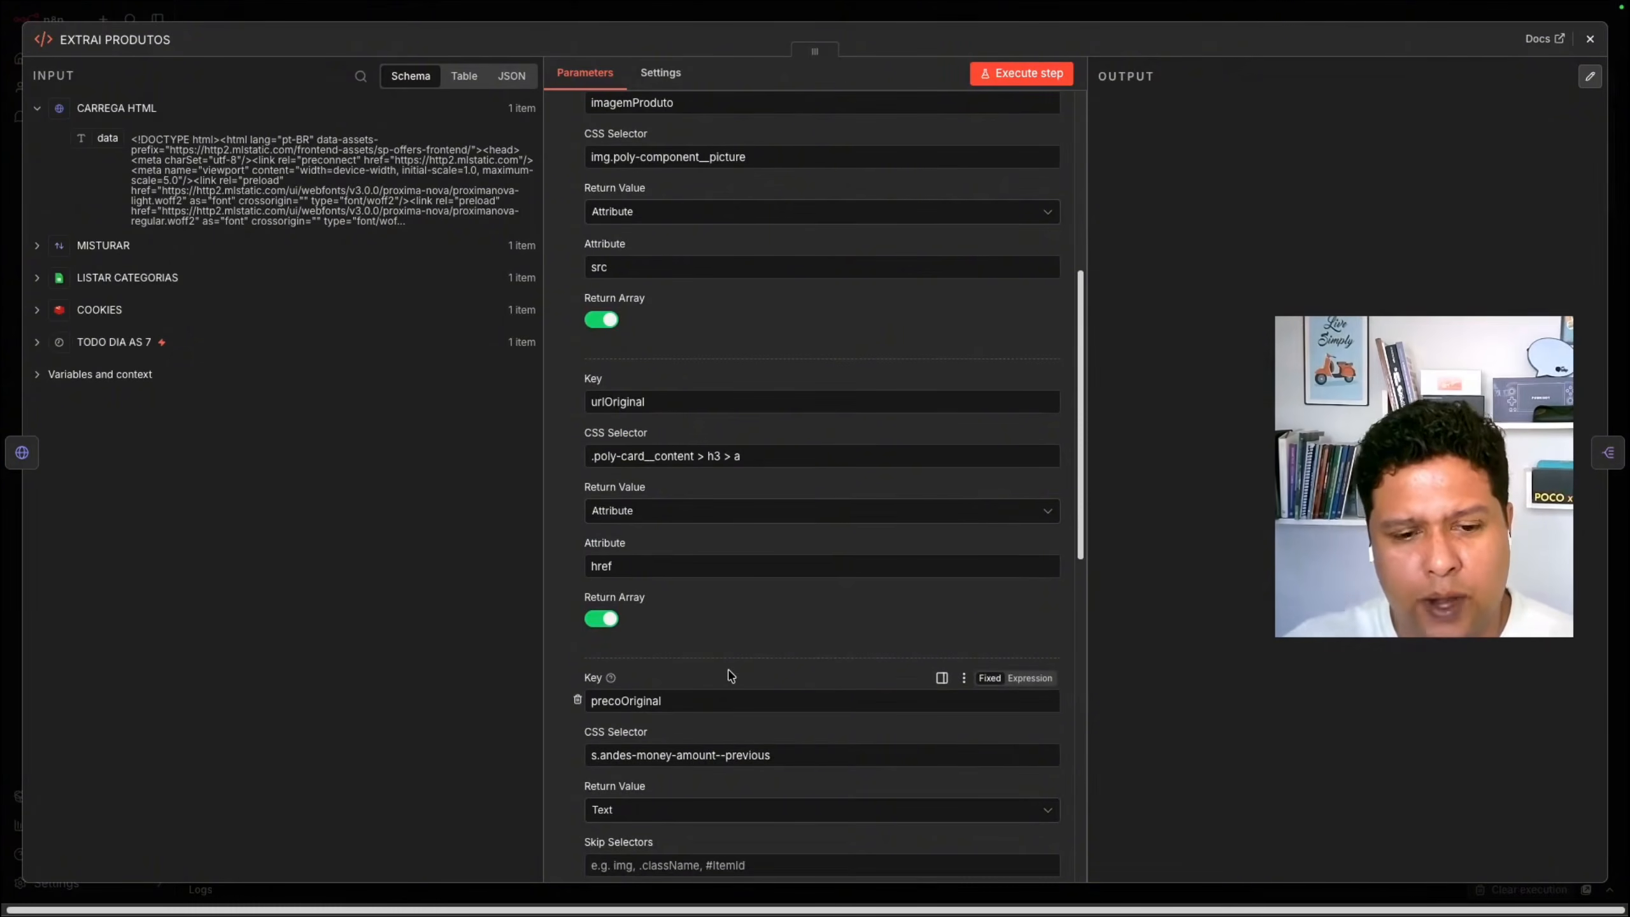
pyautogui.scroll(-7, 728, 677)
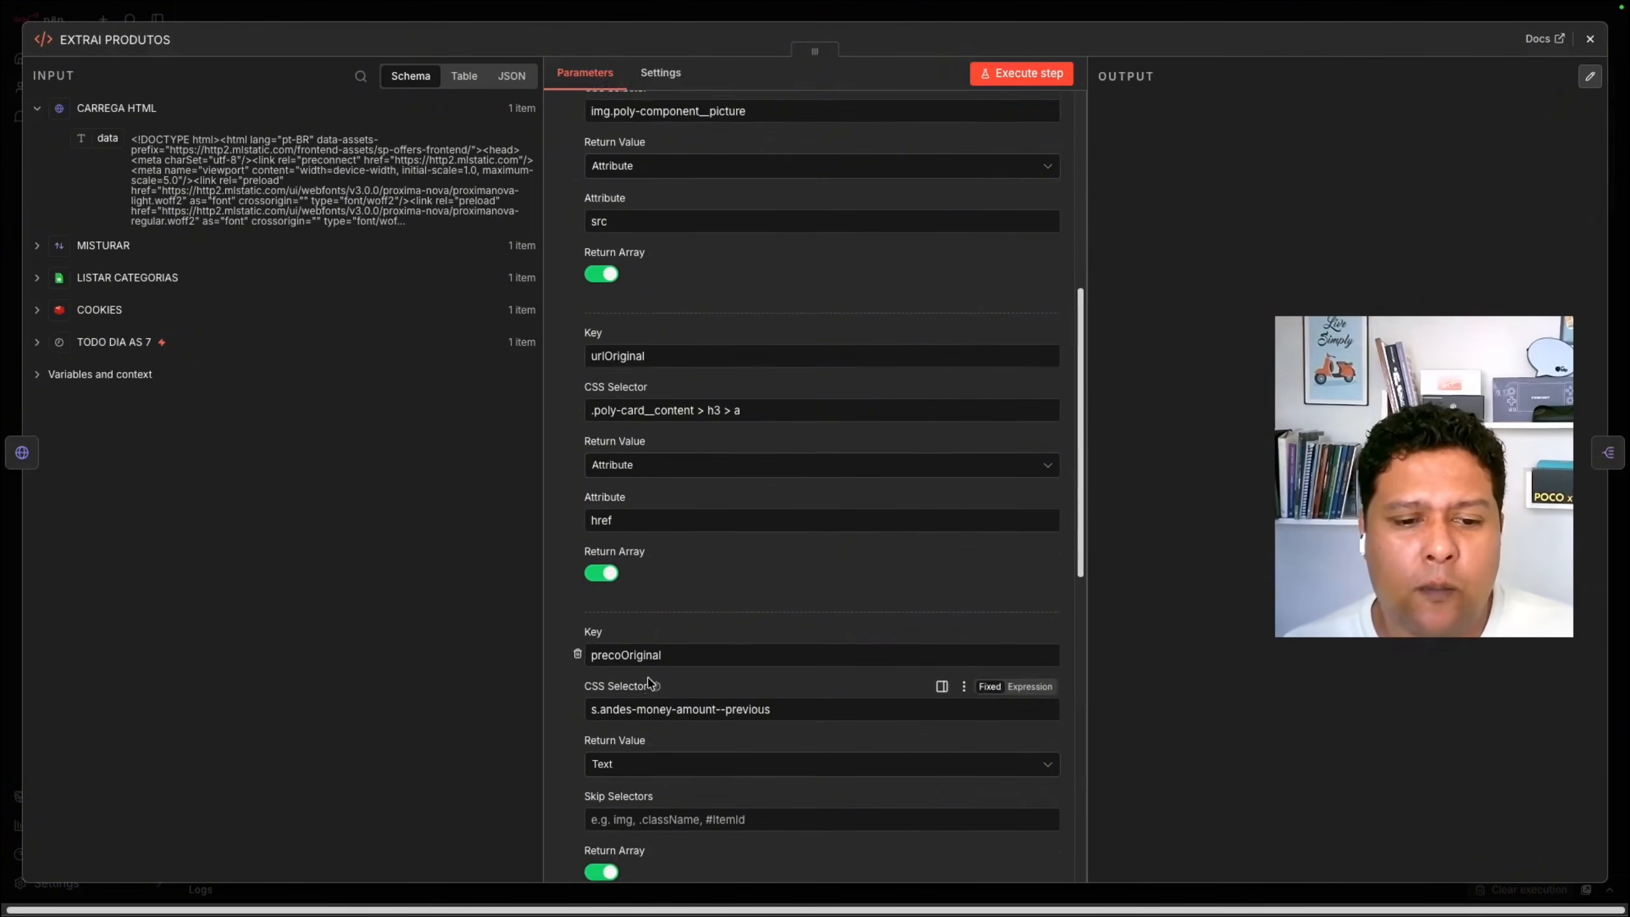
pyautogui.scroll(-1, 761, 616)
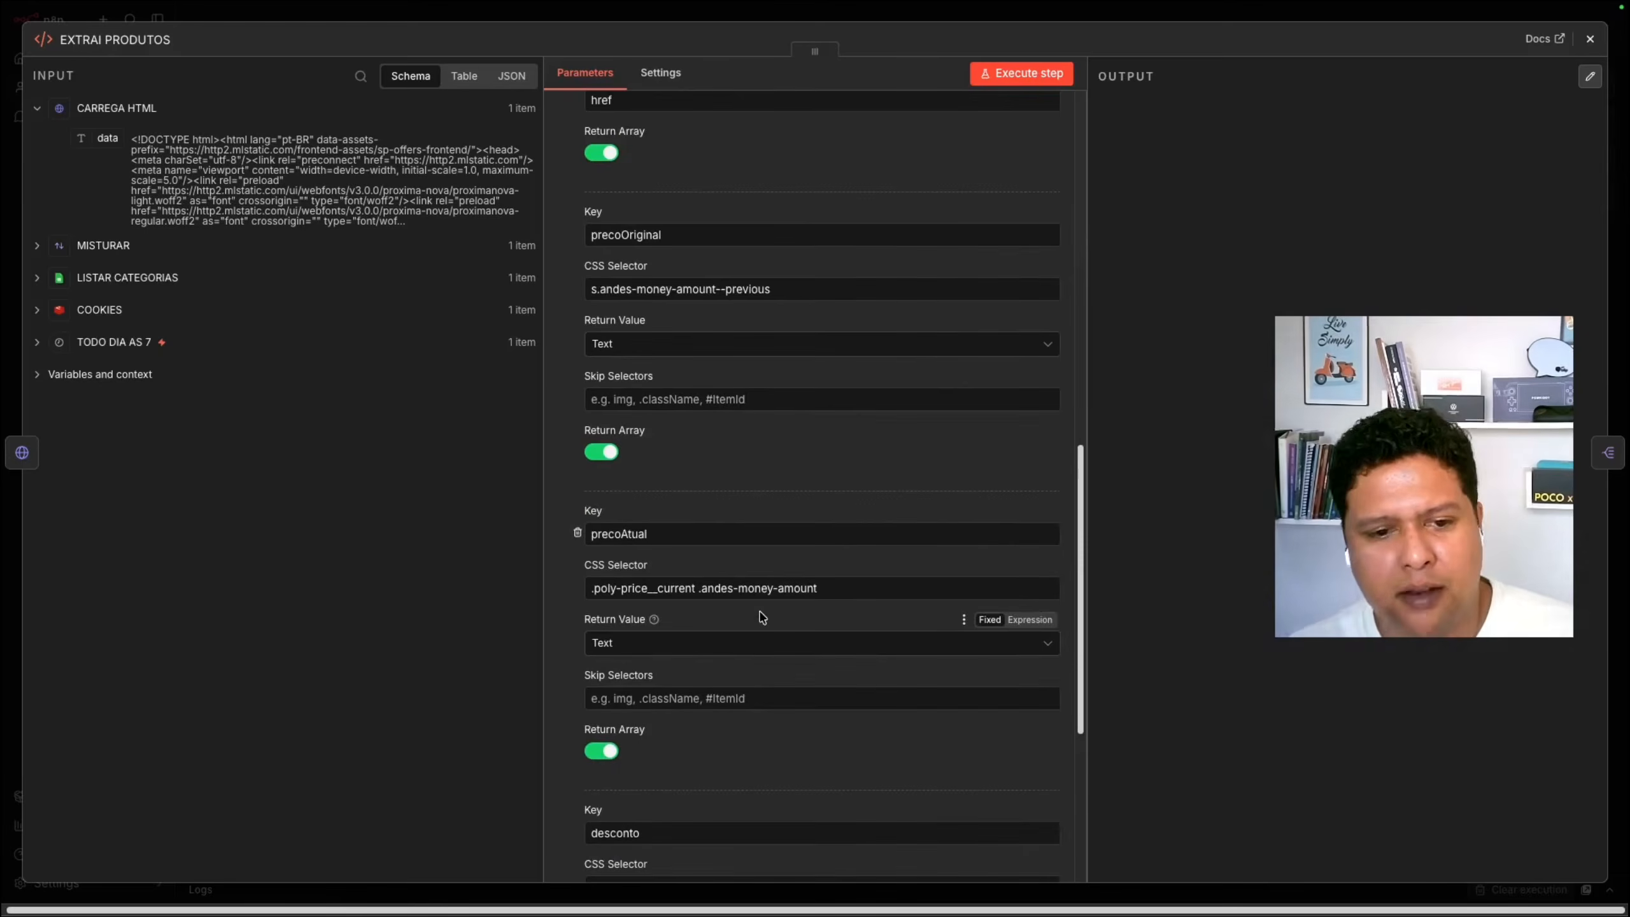
pyautogui.scroll(-2, 762, 617)
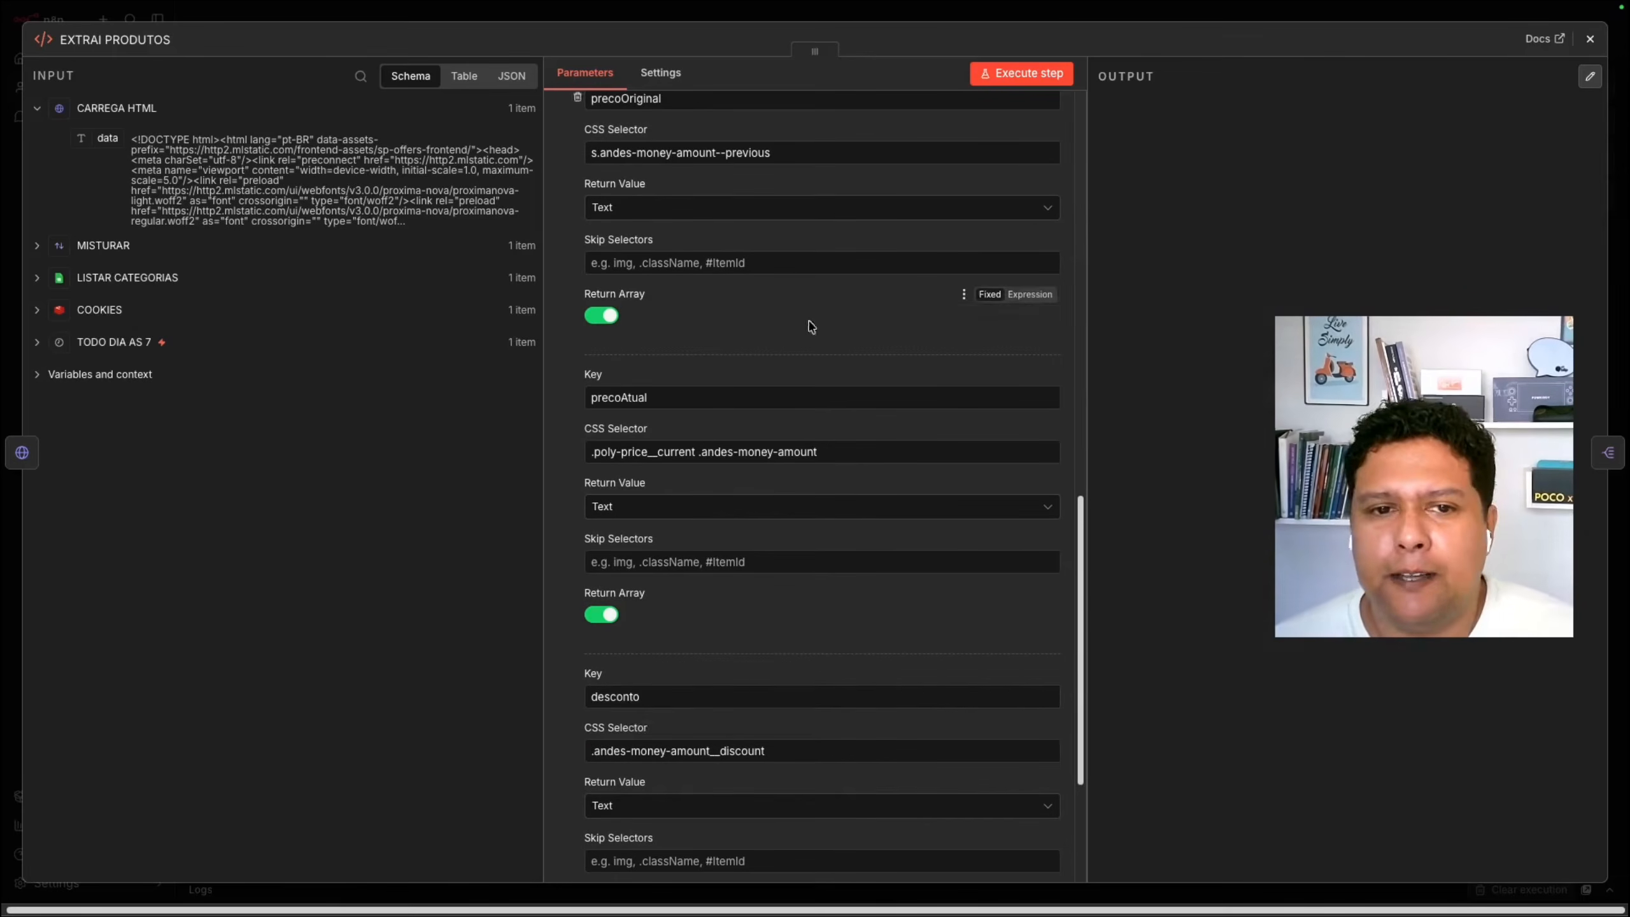
pyautogui.scroll(15, 891, 330)
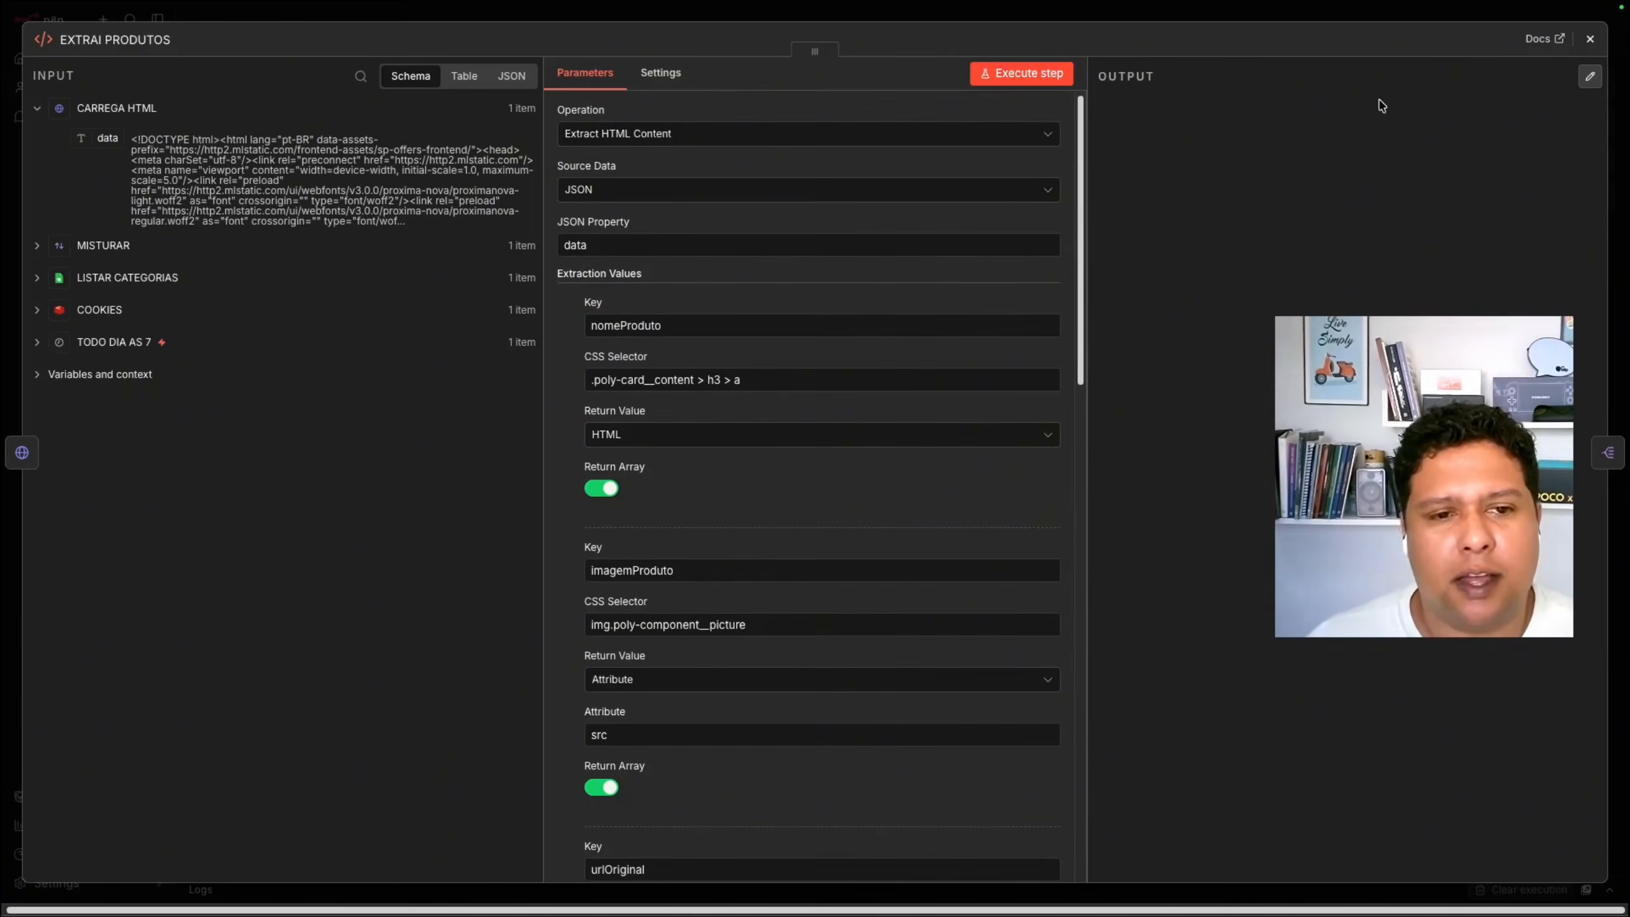
# Step: Execute the EXTRAI PRODUTOS node and review its output as a schema, collapsing the nomeProduto, imagemProduto and urlOriginal lists
pyautogui.click(1027, 75)
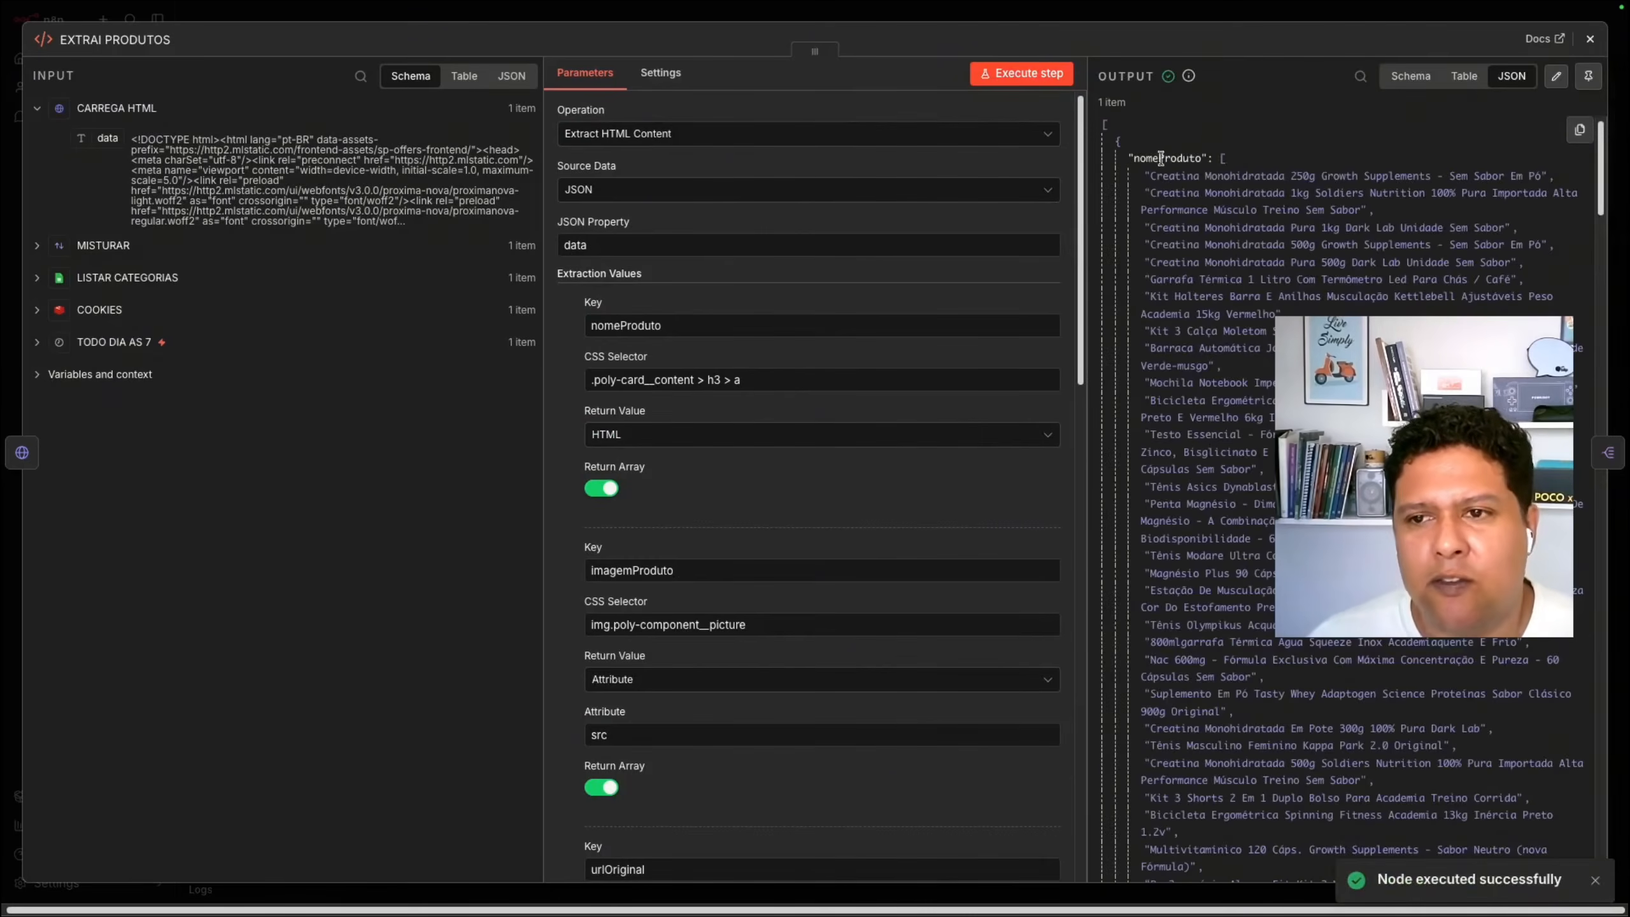
pyautogui.click(1410, 76)
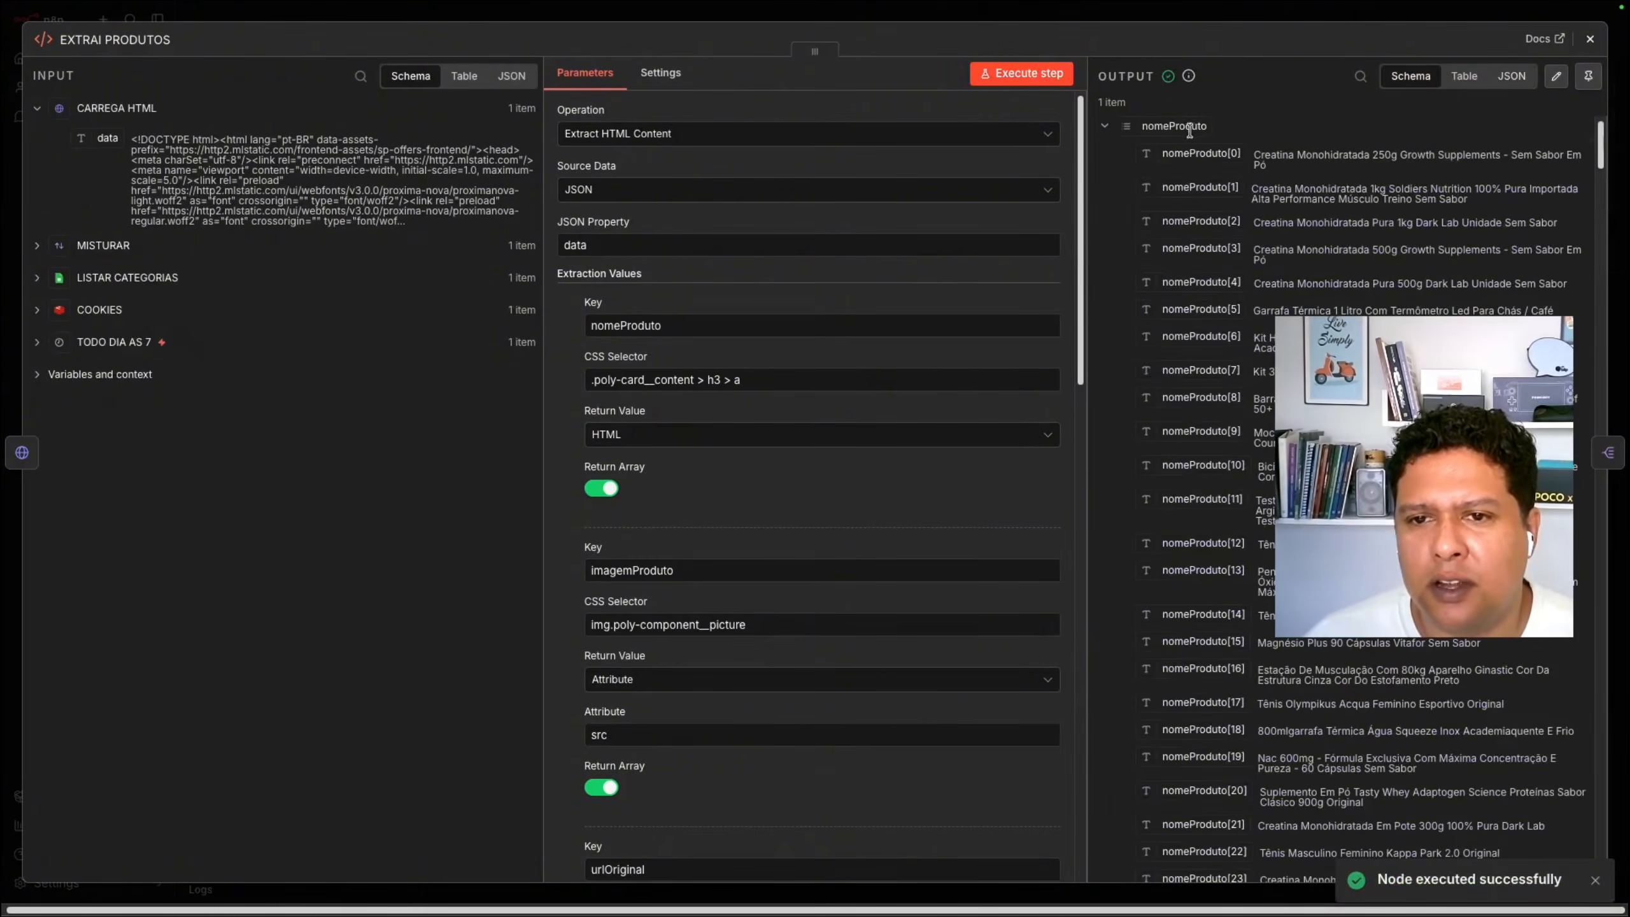
pyautogui.click(1106, 127)
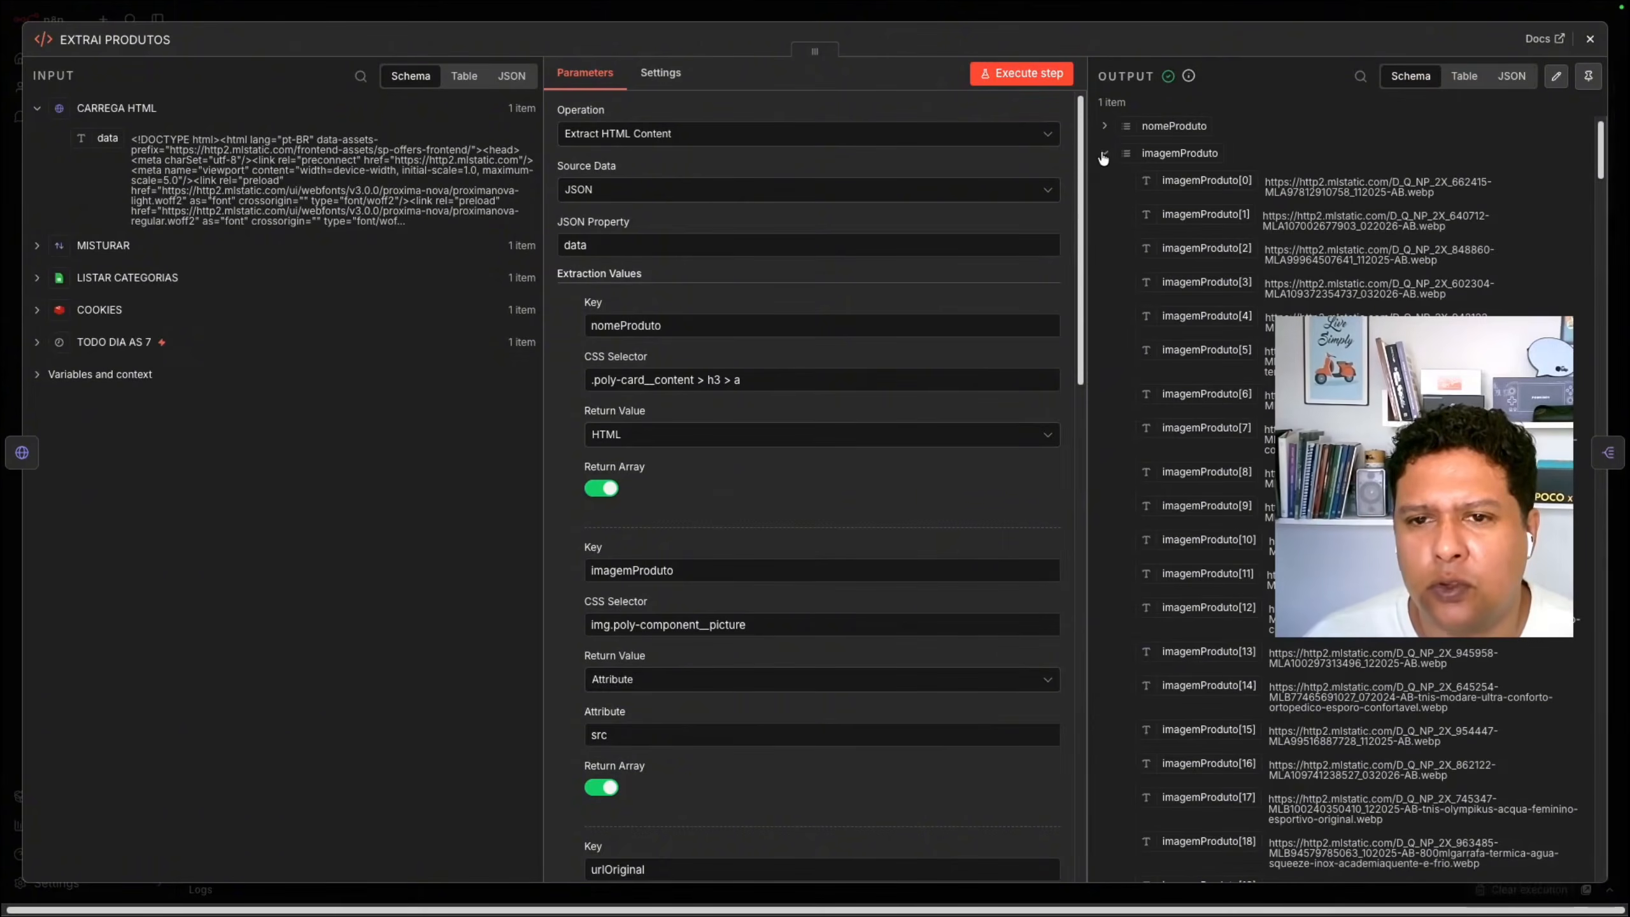
pyautogui.click(1104, 154)
pyautogui.click(1103, 182)
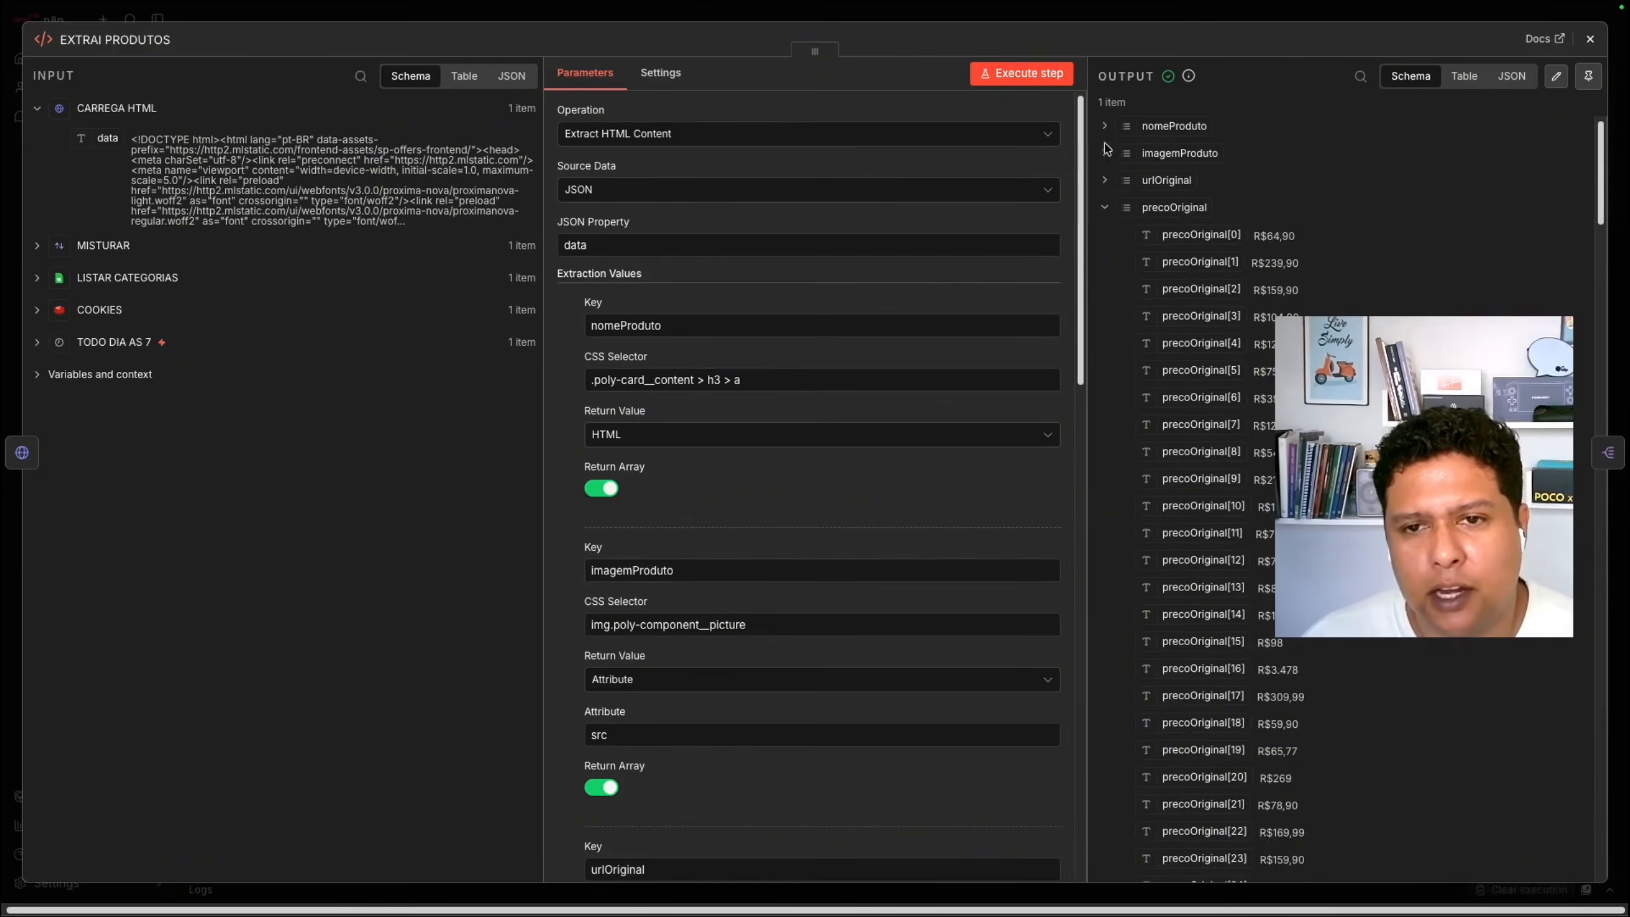
pyautogui.moveTo(653, 468)
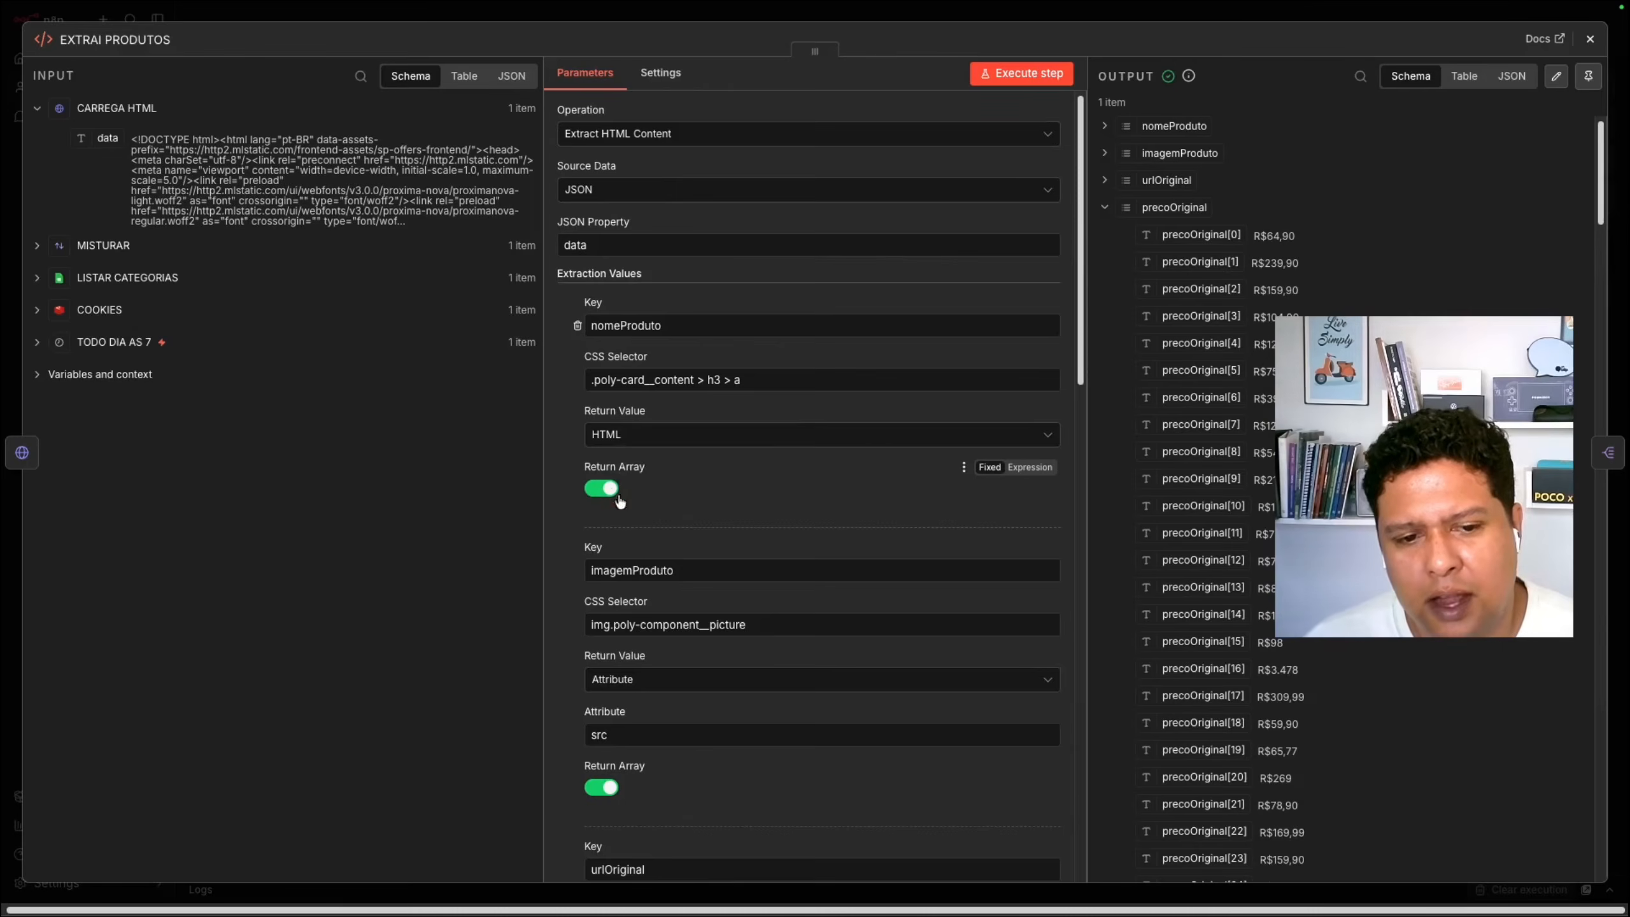
pyautogui.scroll(-15, 709, 600)
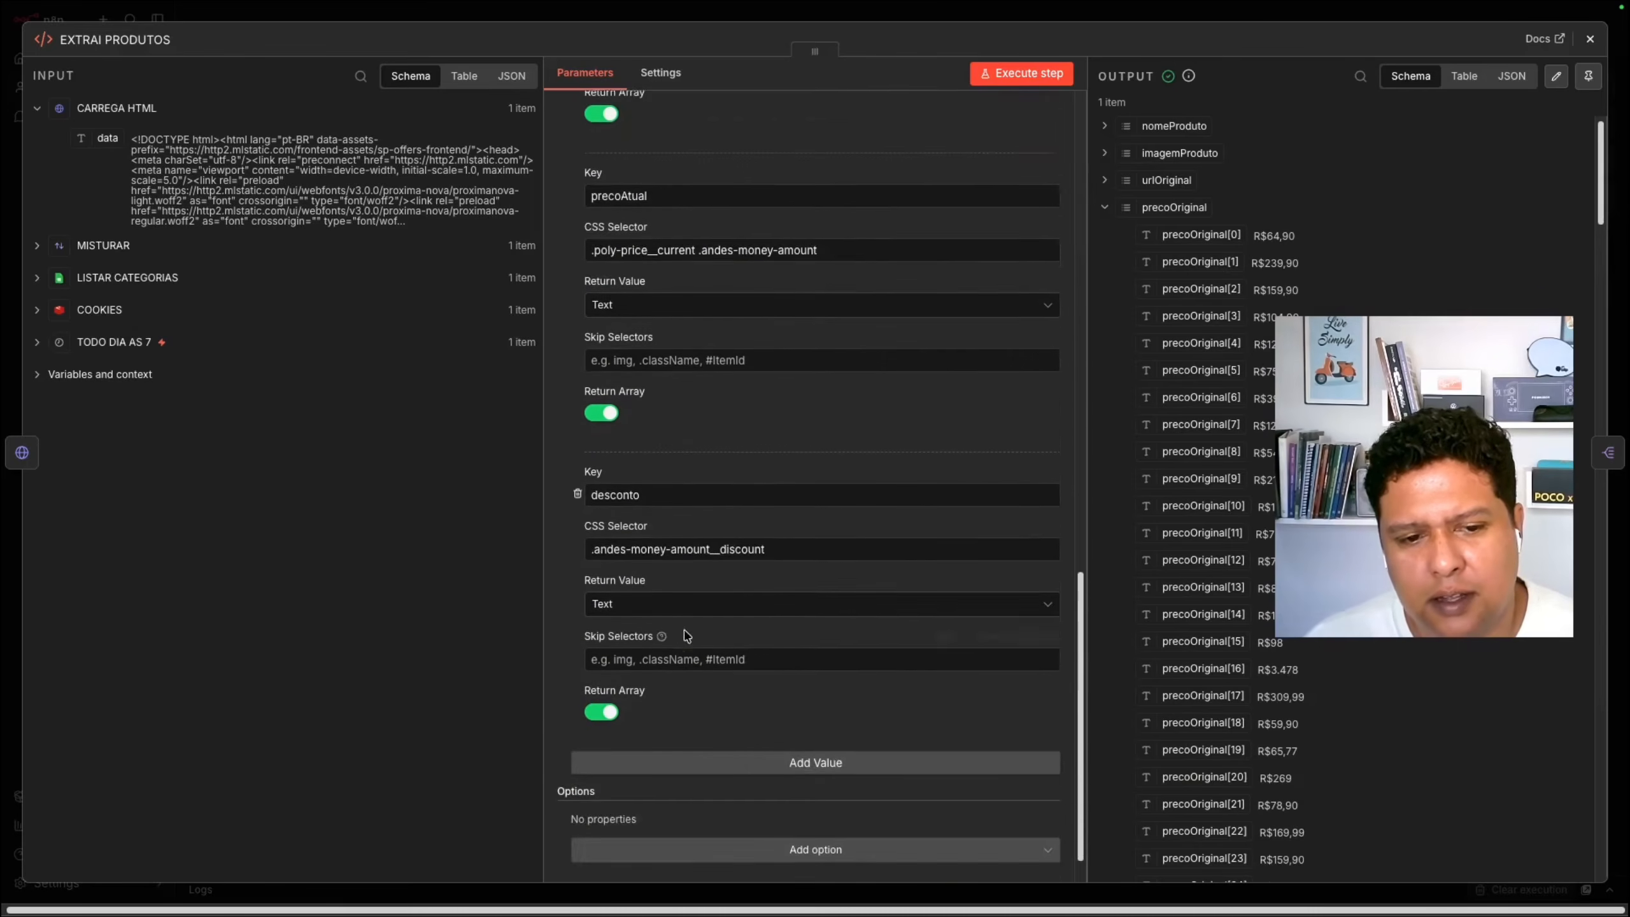
# Step: Review the remaining extraction values of the EXTRAI PRODUTOS node, close it and open the SEPARAR PRODUTOS node
pyautogui.scroll(-1, 689, 635)
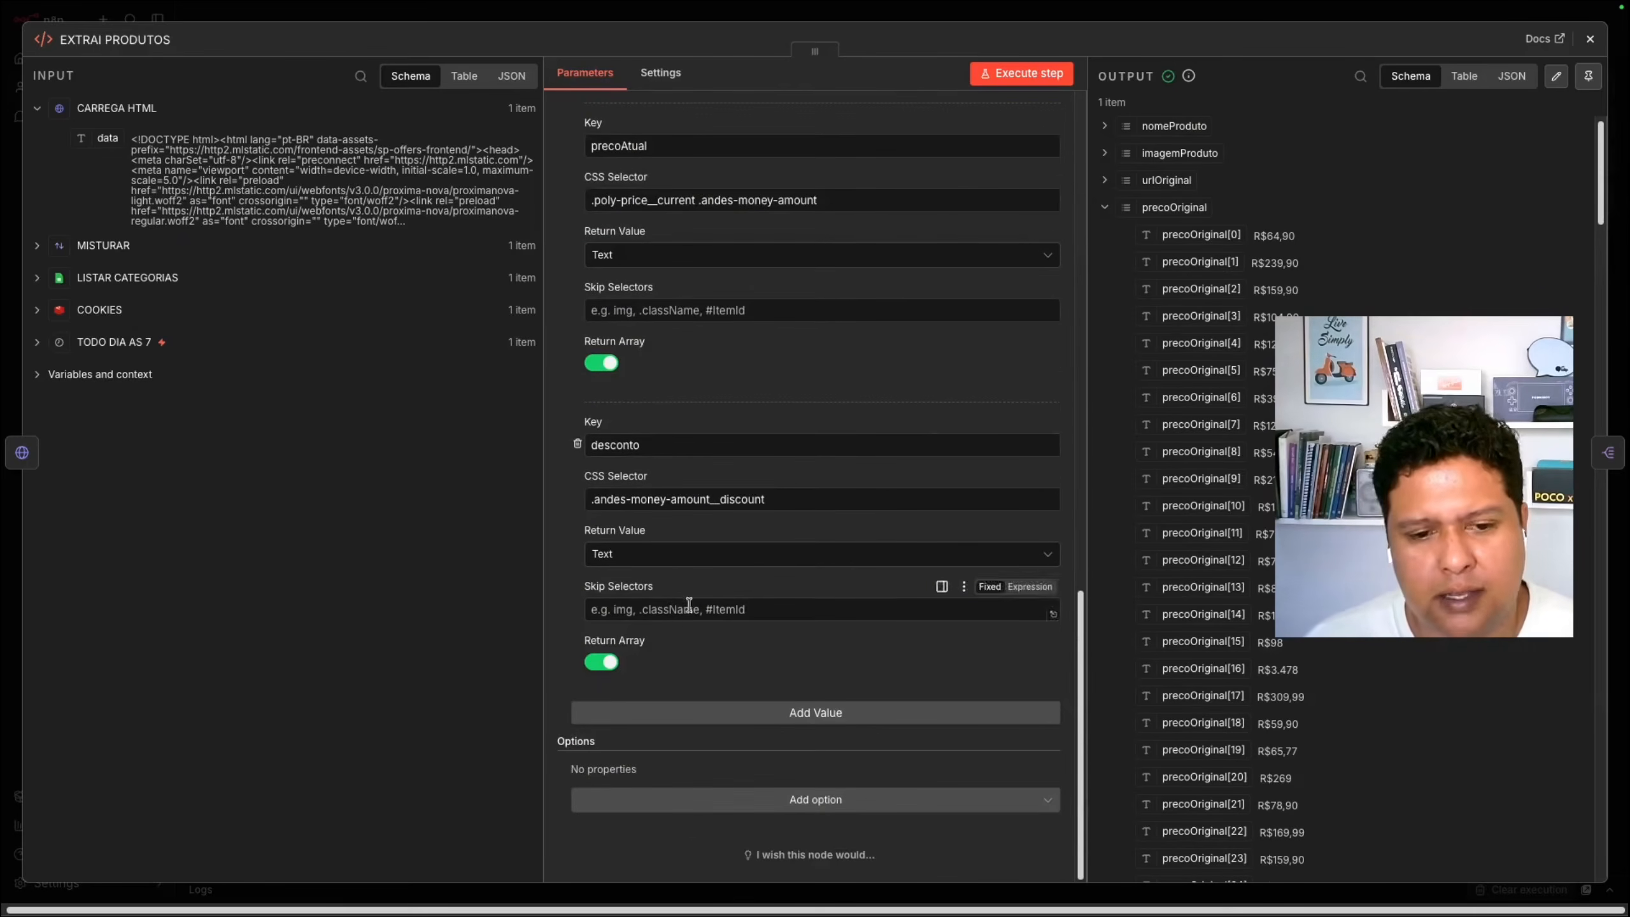
pyautogui.scroll(15, 688, 617)
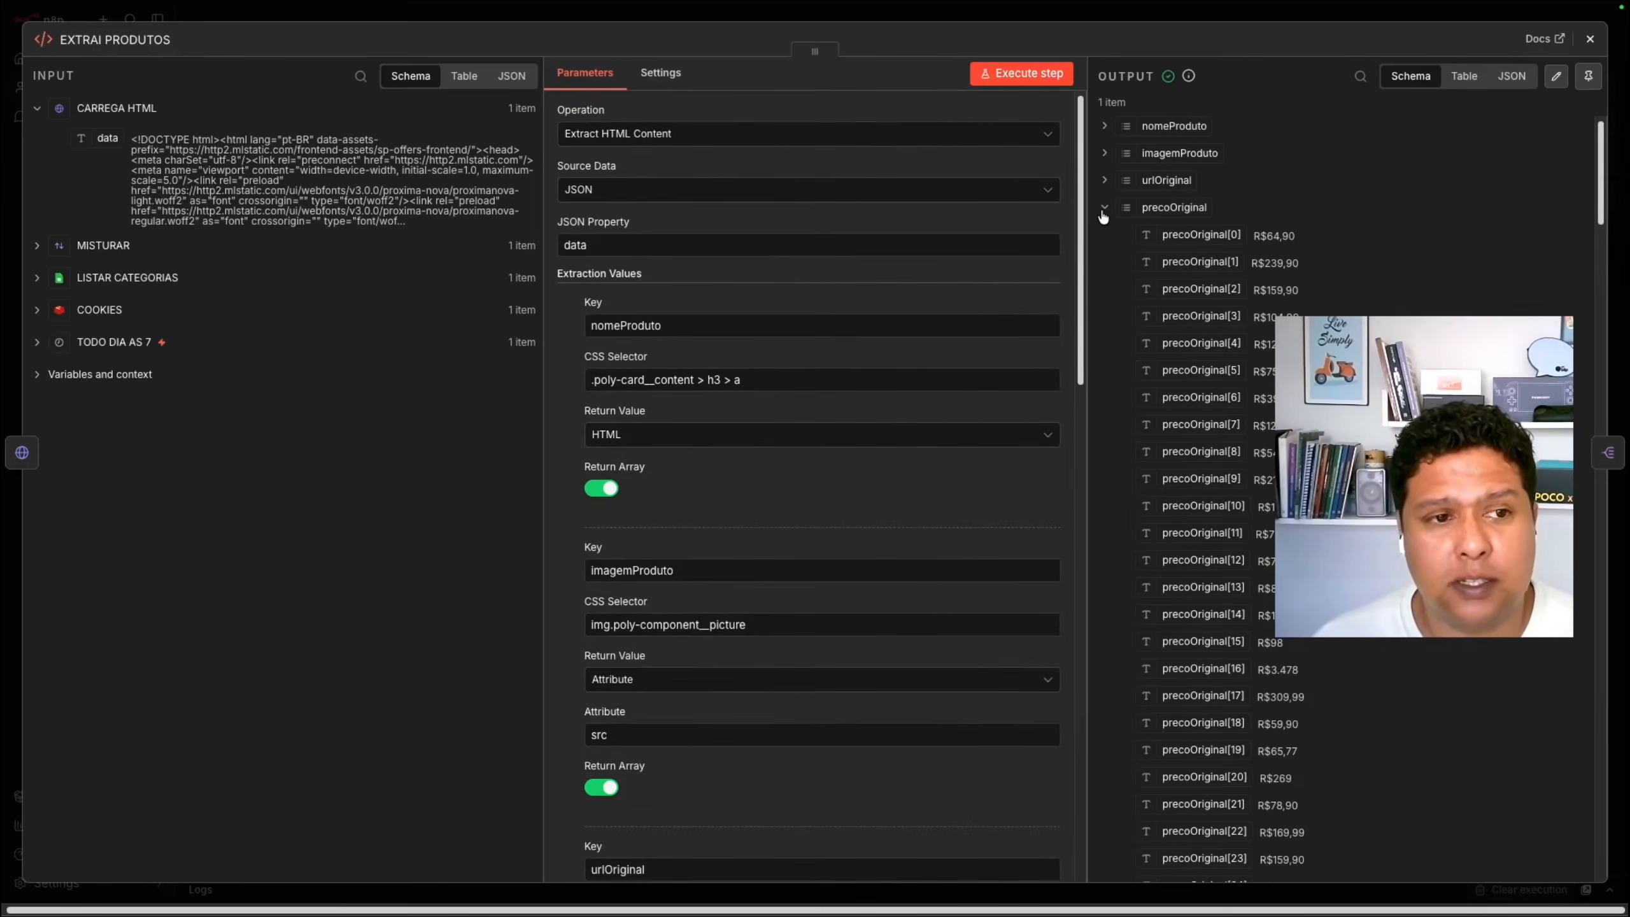
pyautogui.click(1590, 40)
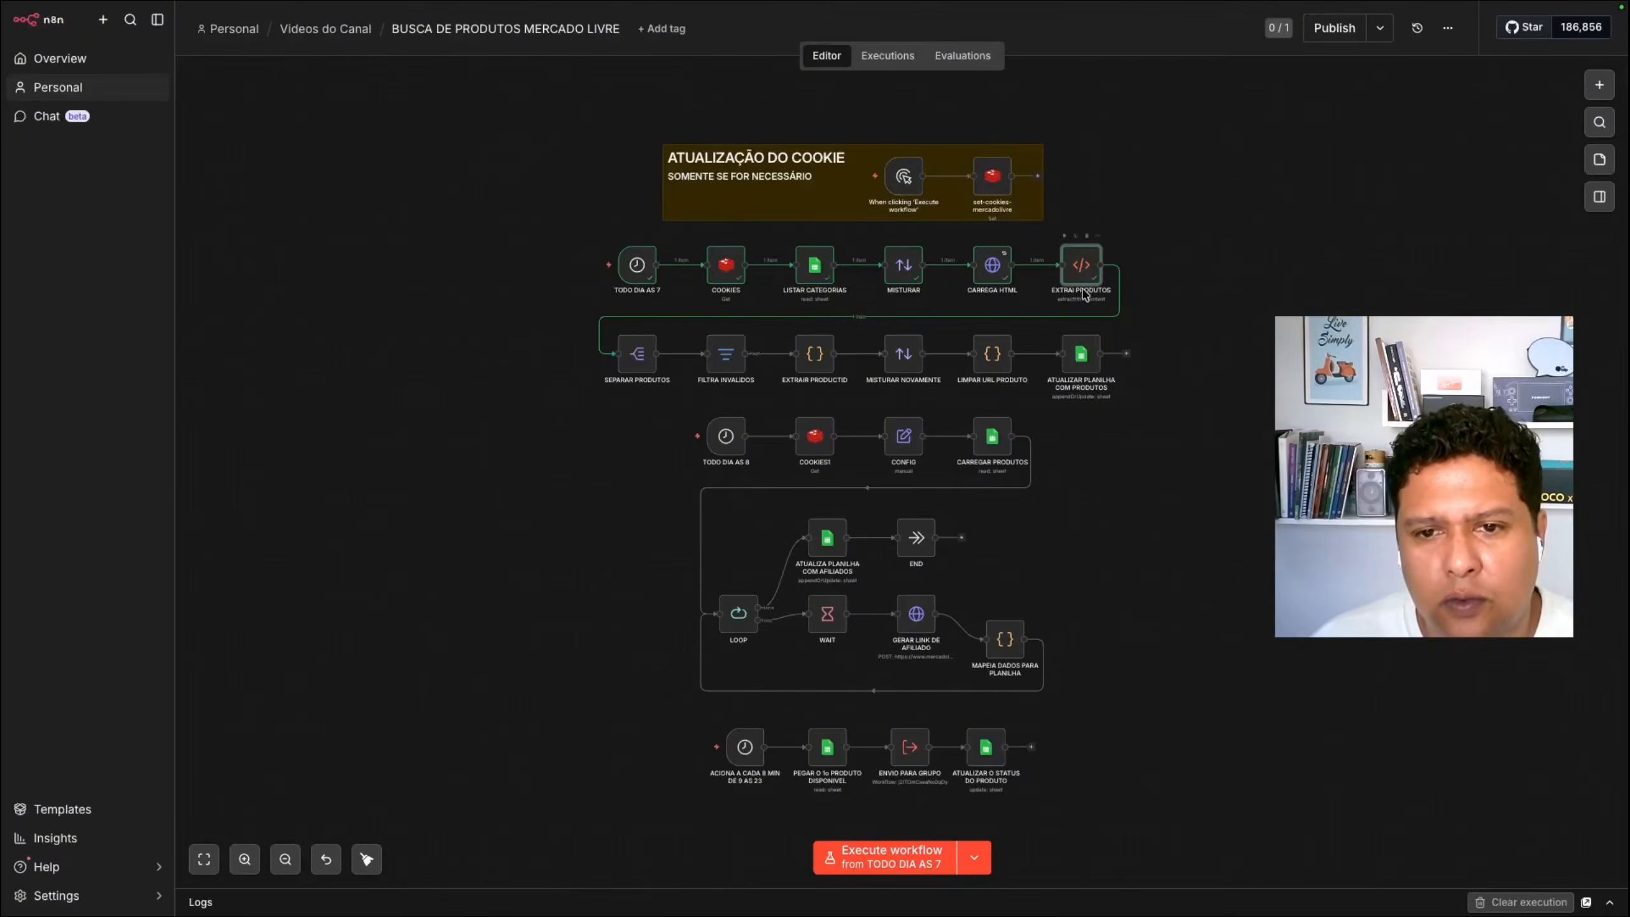
pyautogui.doubleClick(634, 359)
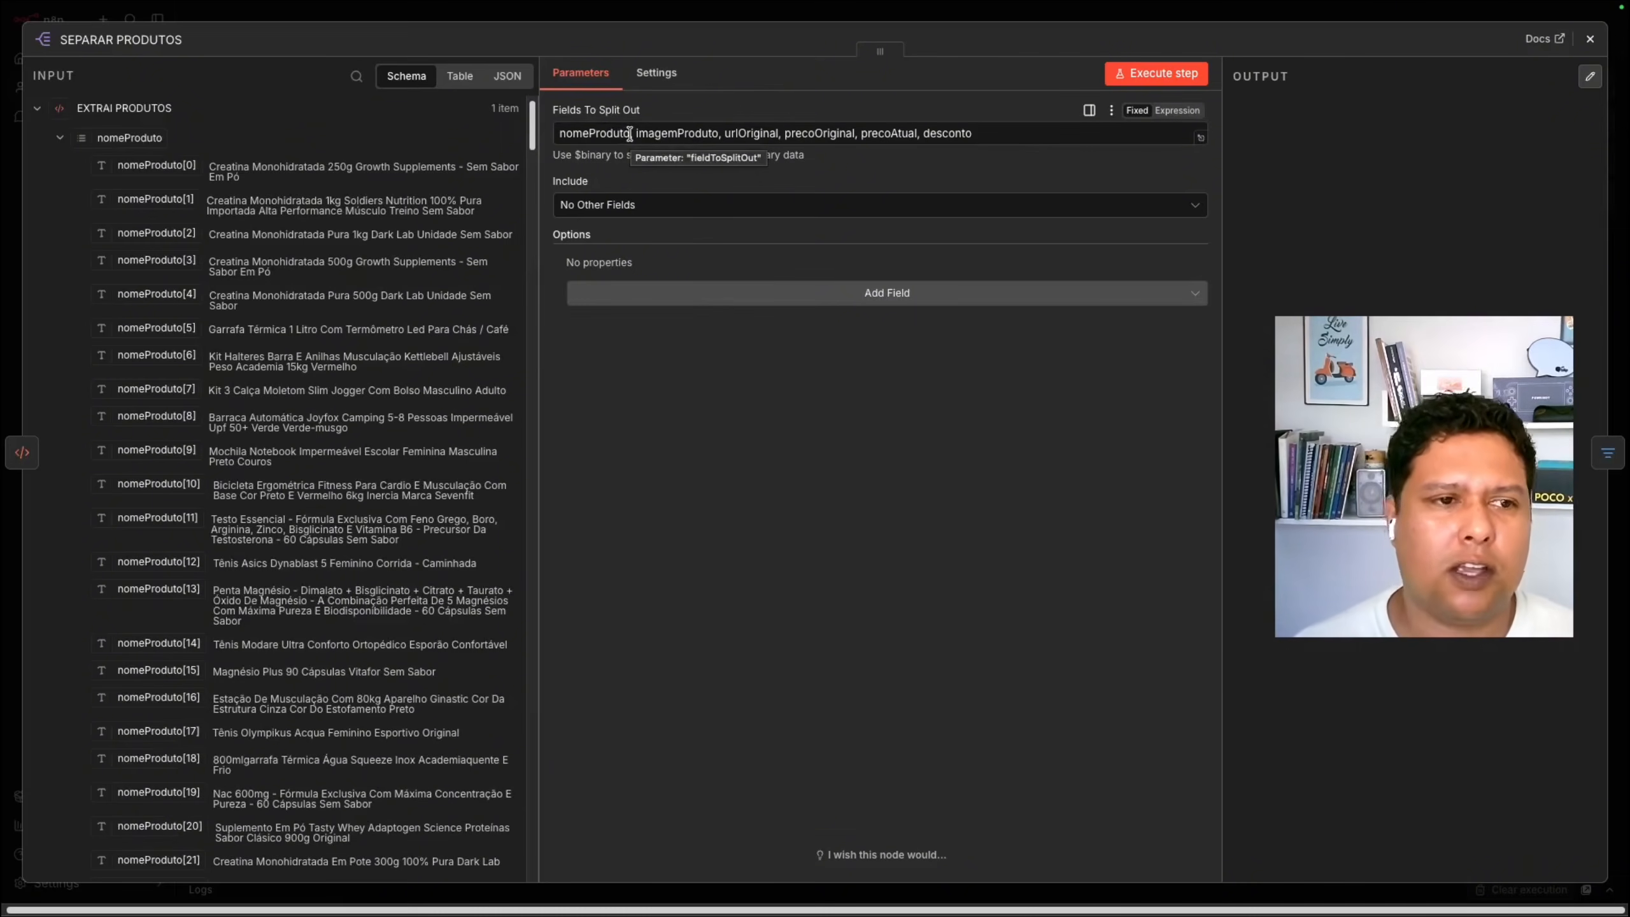
# Step: Map the nomeProduto input field onto the end of Fields To Split Out, and remove that duplicate entry again
pyautogui.click(62, 138)
pyautogui.moveTo(102, 139); pyautogui.dragTo(1022, 133)
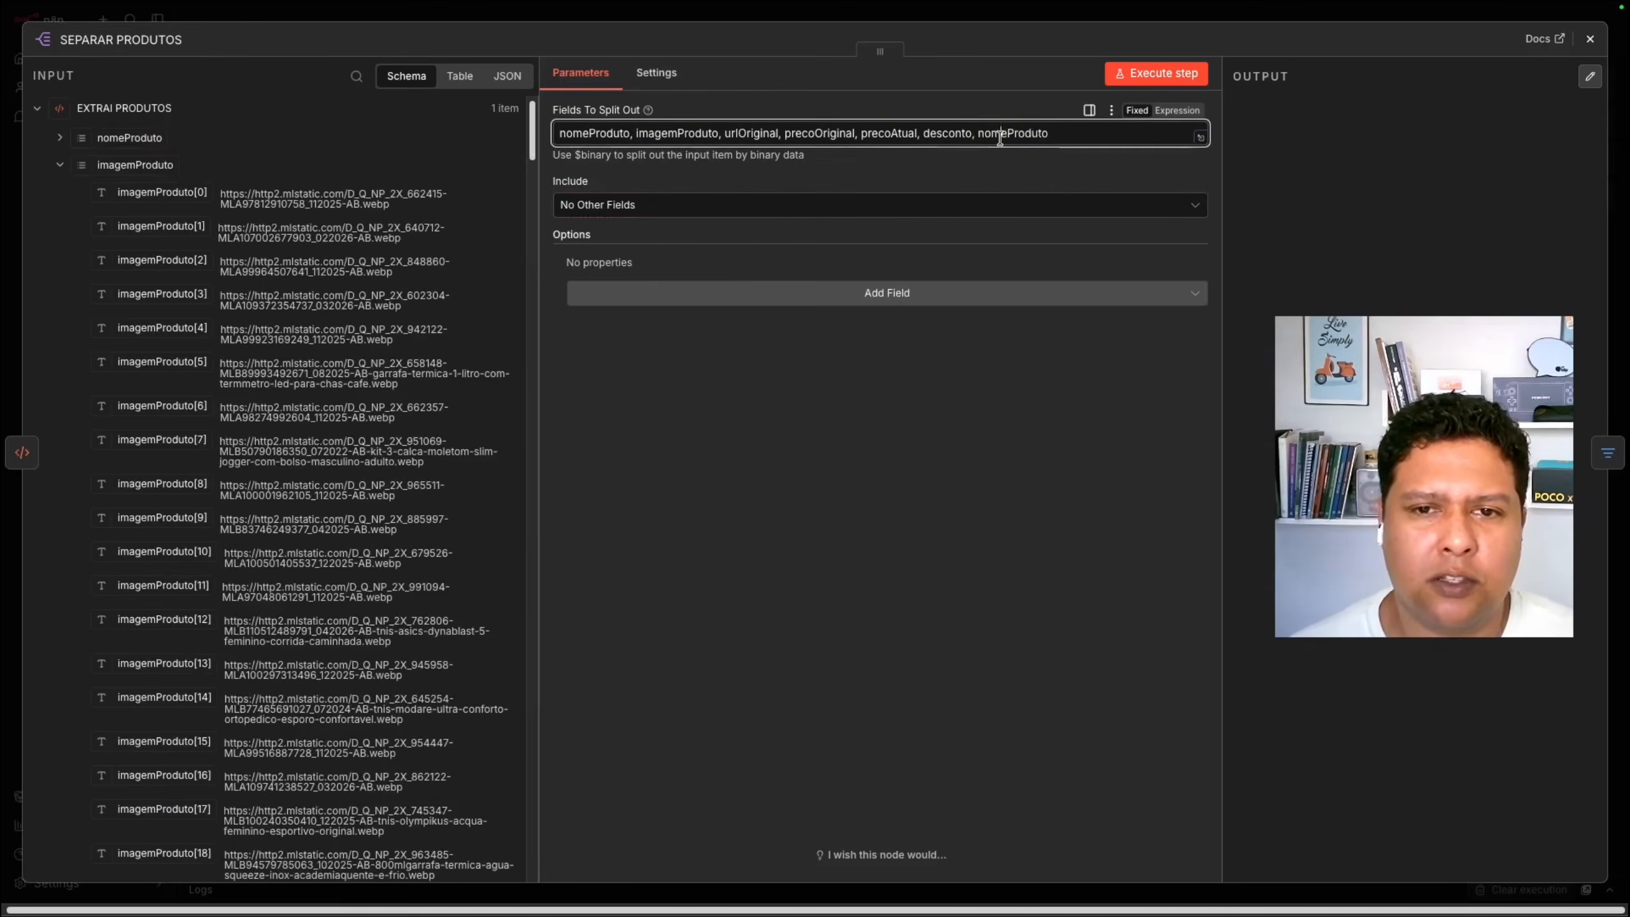
pyautogui.doubleClick(998, 133)
pyautogui.press('BackSpace')
pyautogui.press('BackSpace')
pyautogui.press('BackSpace')
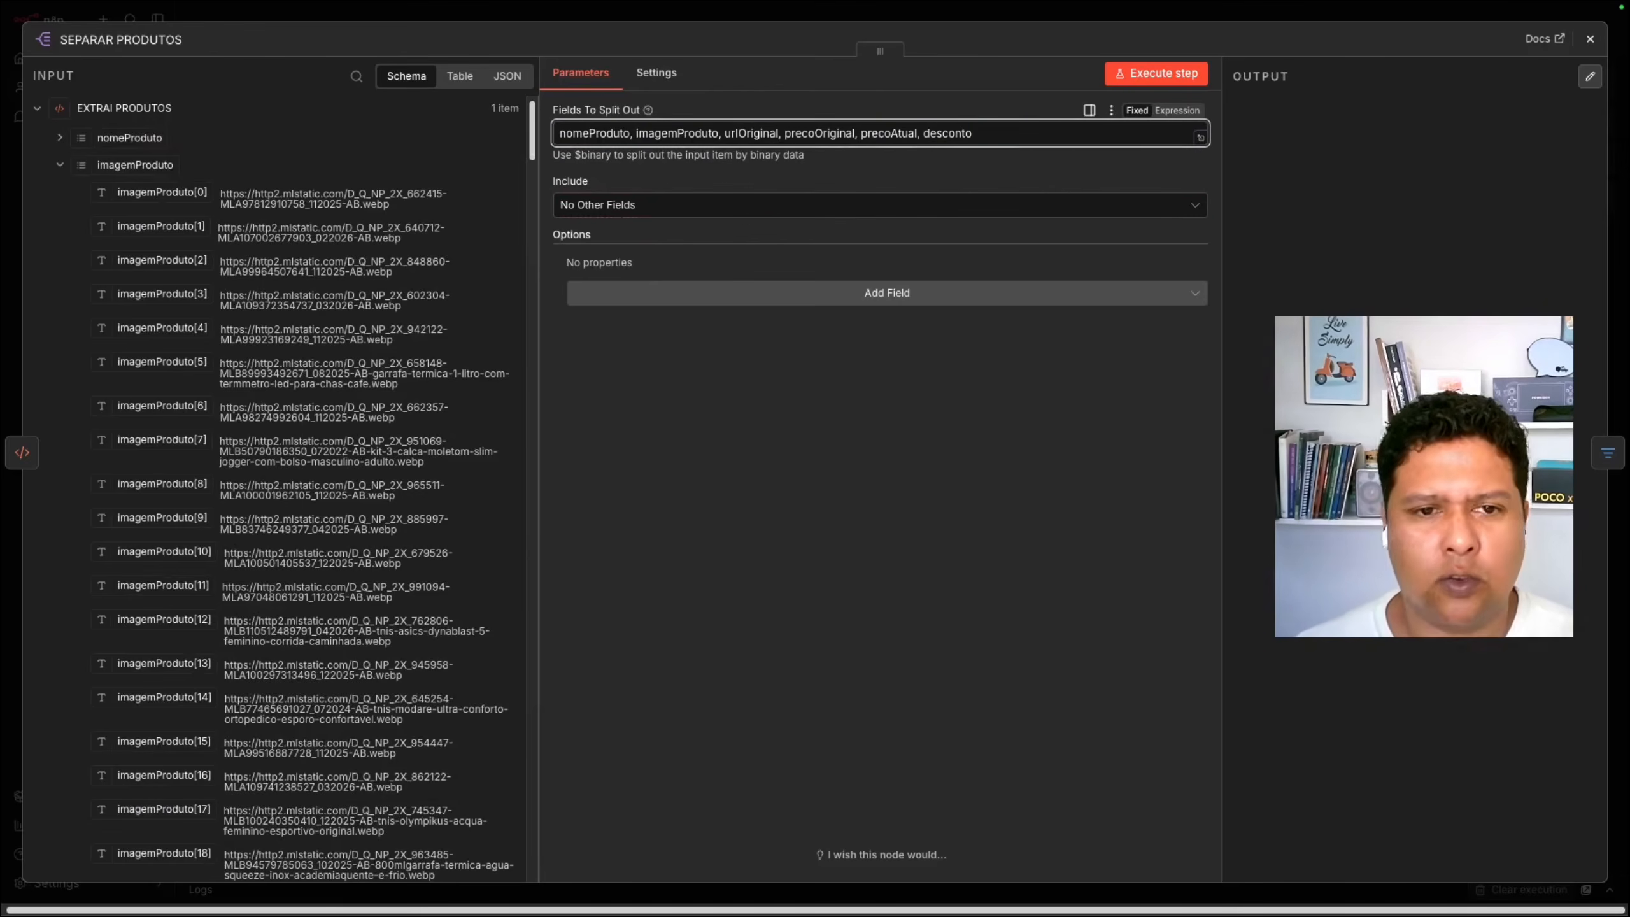
# Step: Execute the SEPARAR PRODUTOS node and close its details
pyautogui.click(1178, 79)
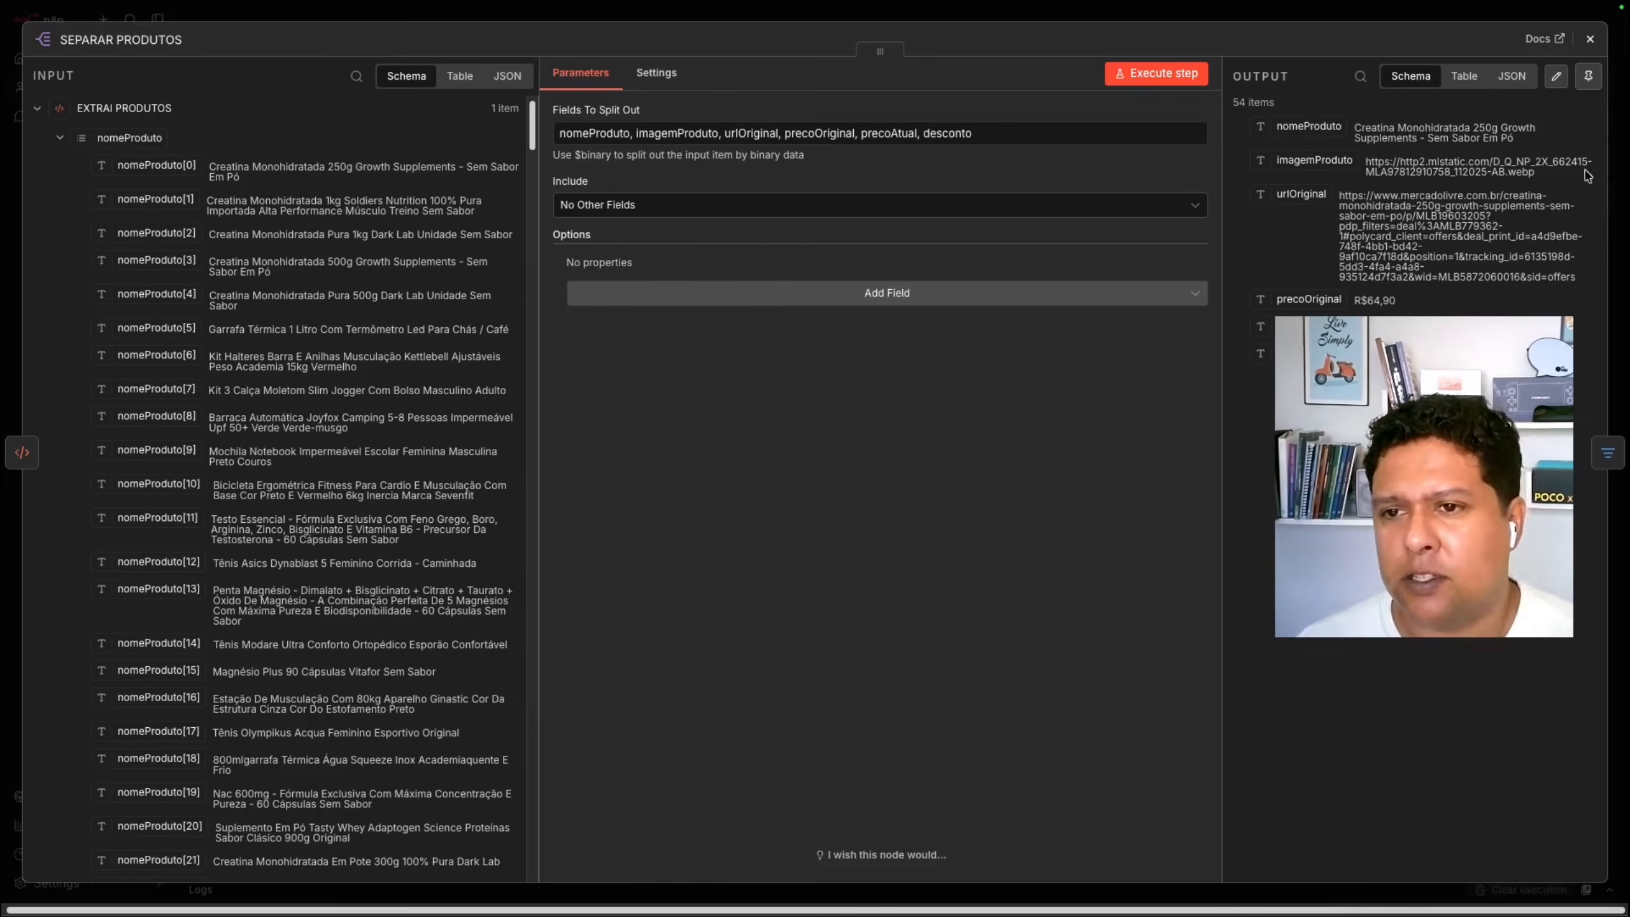
pyautogui.click(1592, 41)
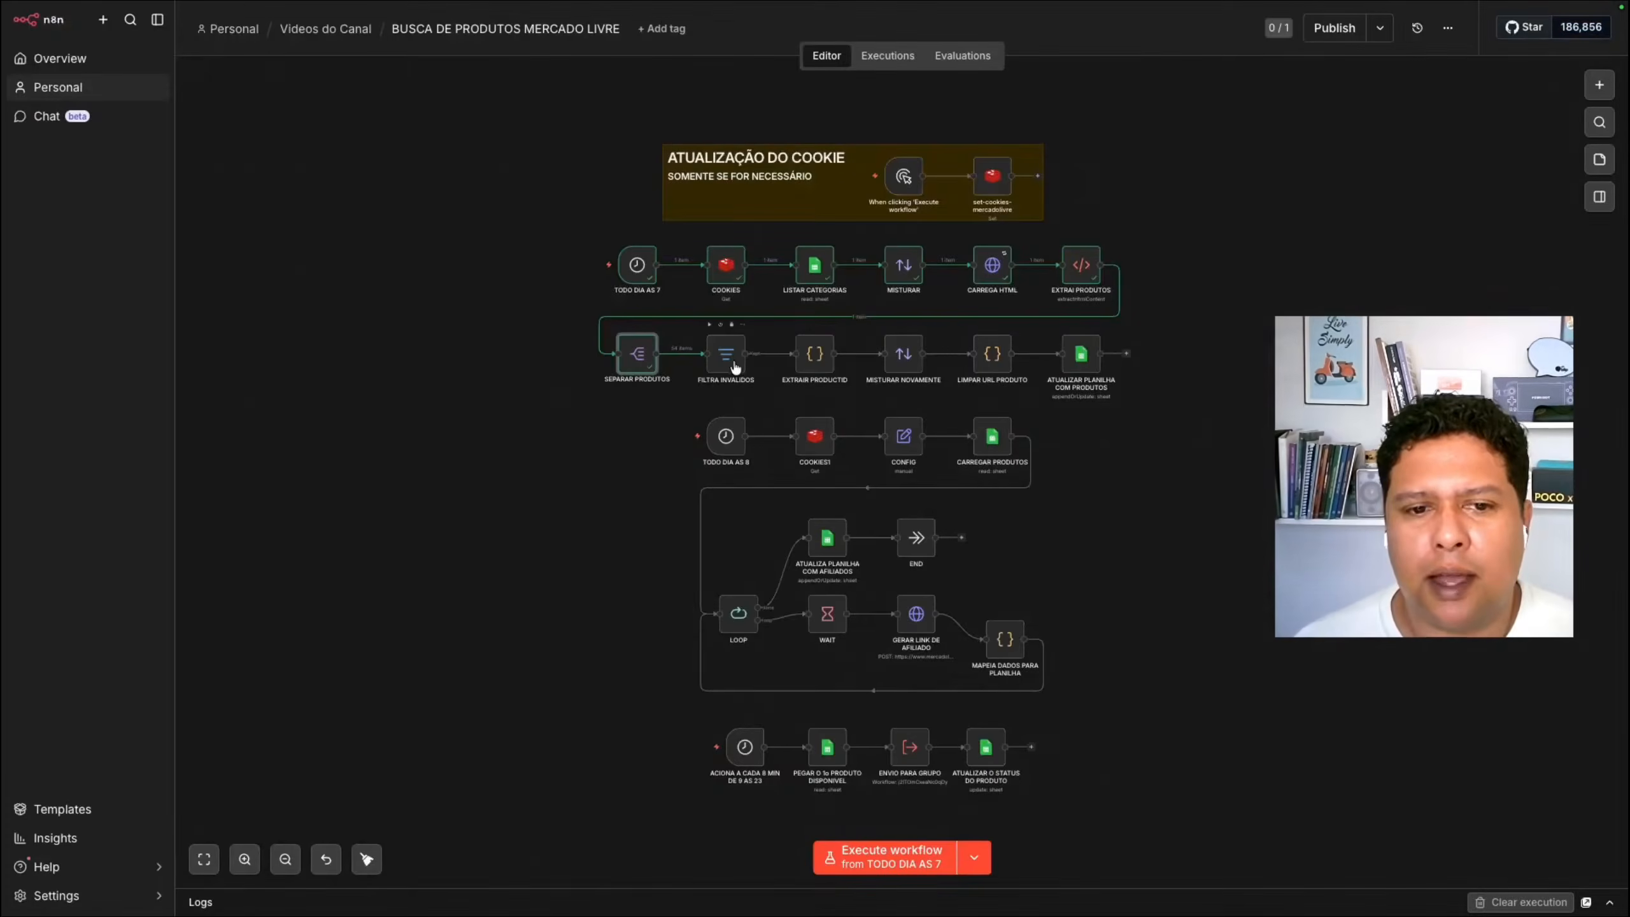
# Step: Review the FILTRA INVALIDOS conditions, highlighting the click1.mercadolivre value in the urlOriginal exclusion rule, and return to the canvas
pyautogui.doubleClick(723, 364)
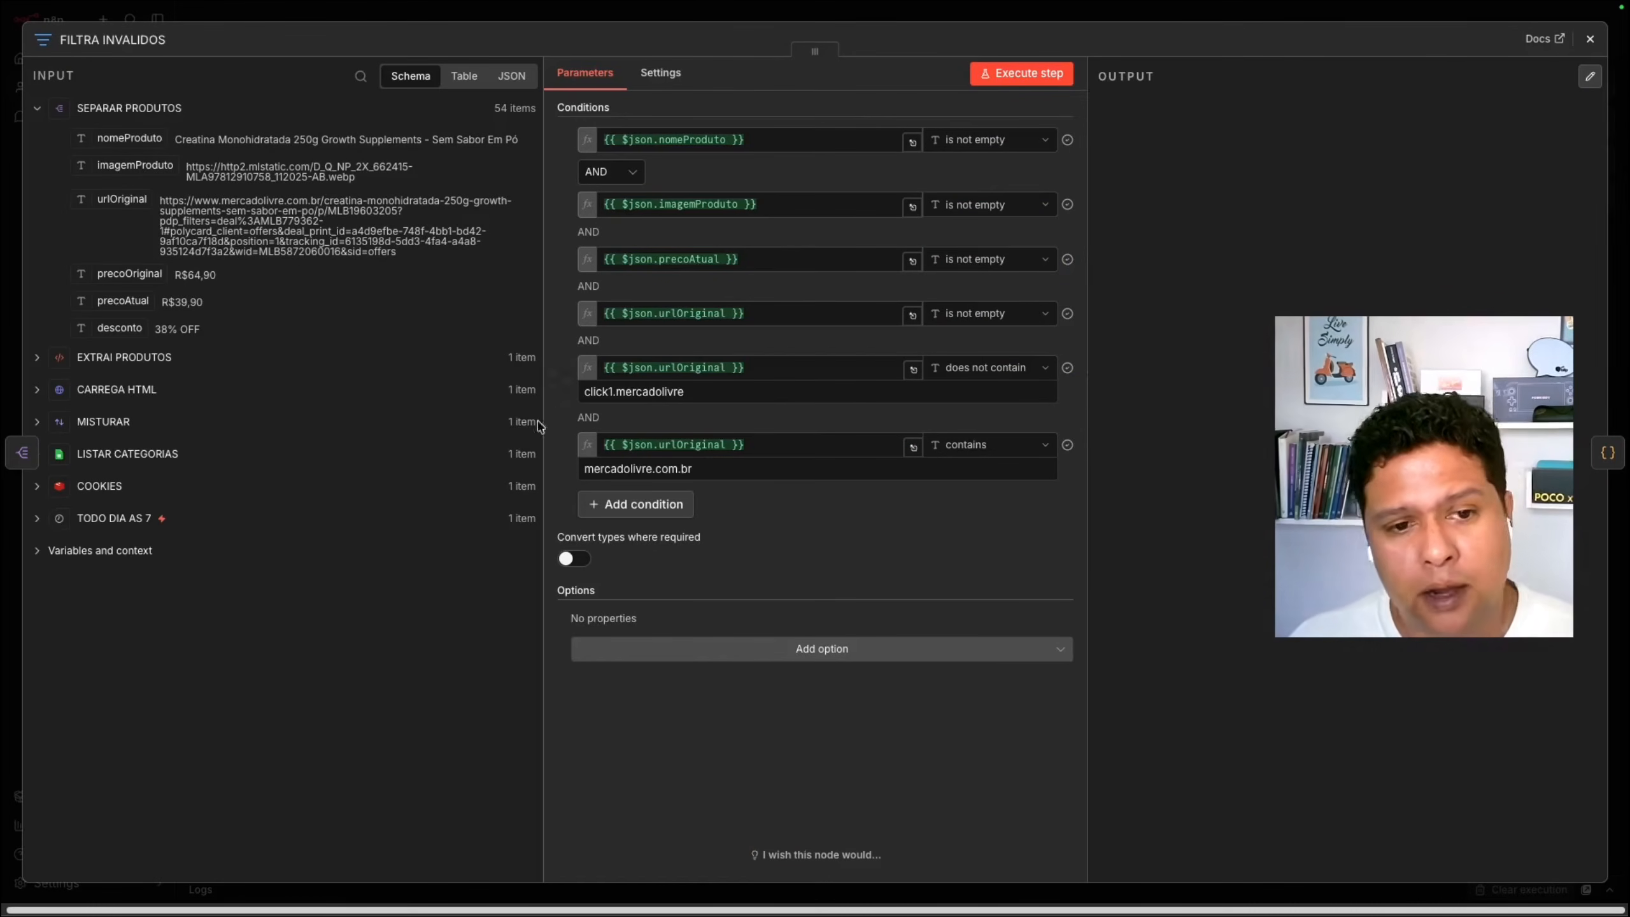
pyautogui.click(696, 391)
pyautogui.moveTo(696, 391); pyautogui.dragTo(565, 393)
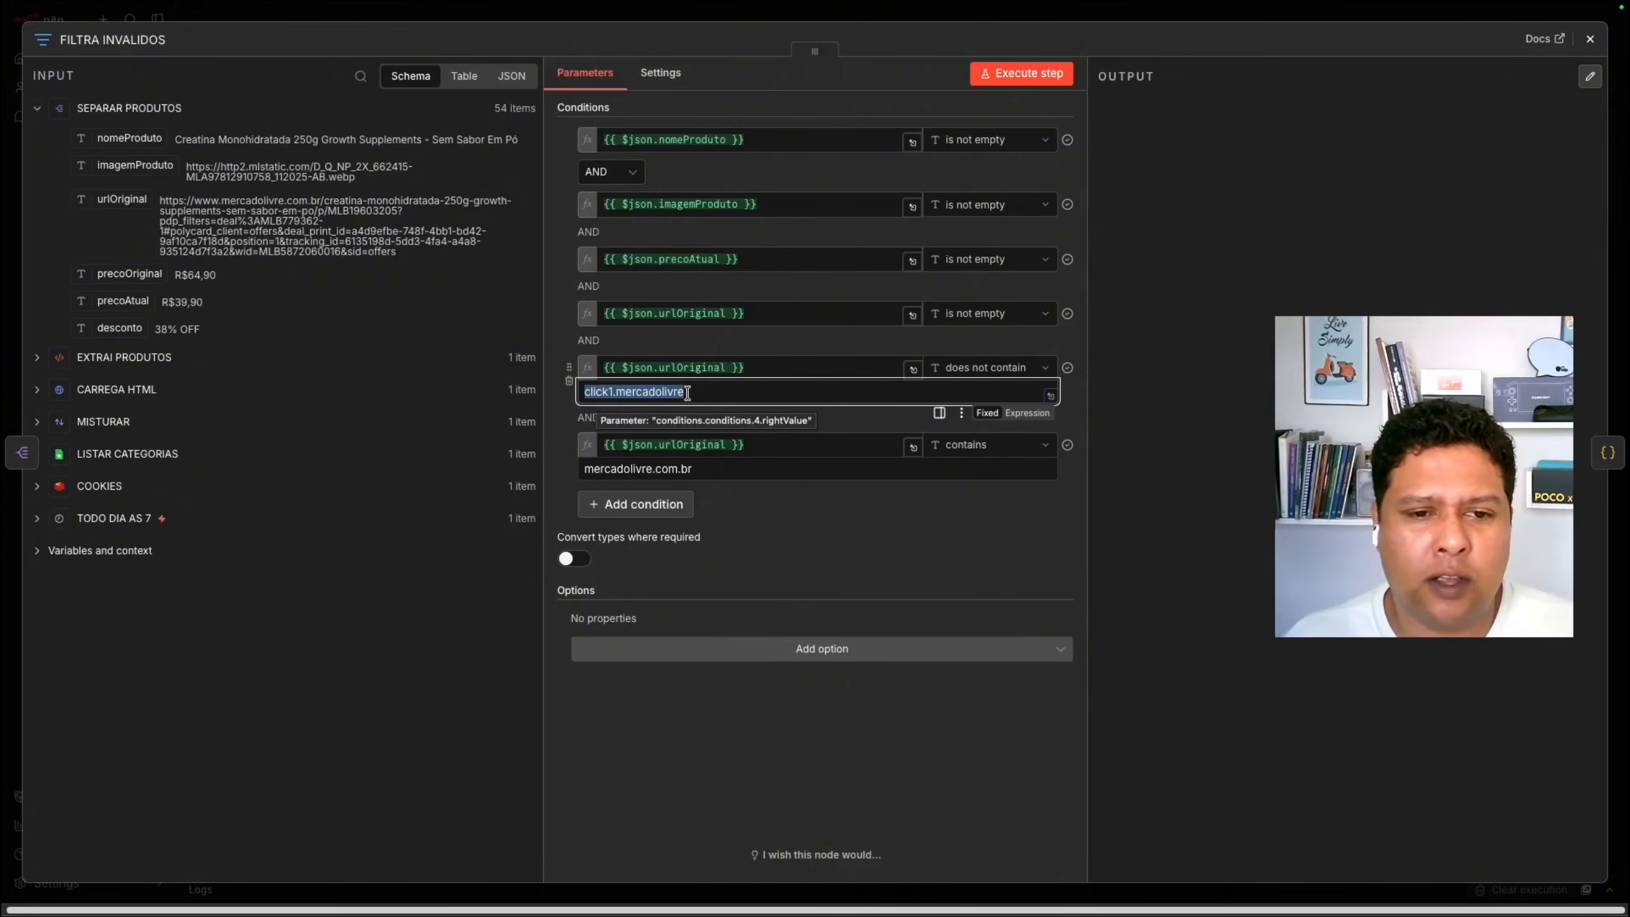
pyautogui.press('Escape')
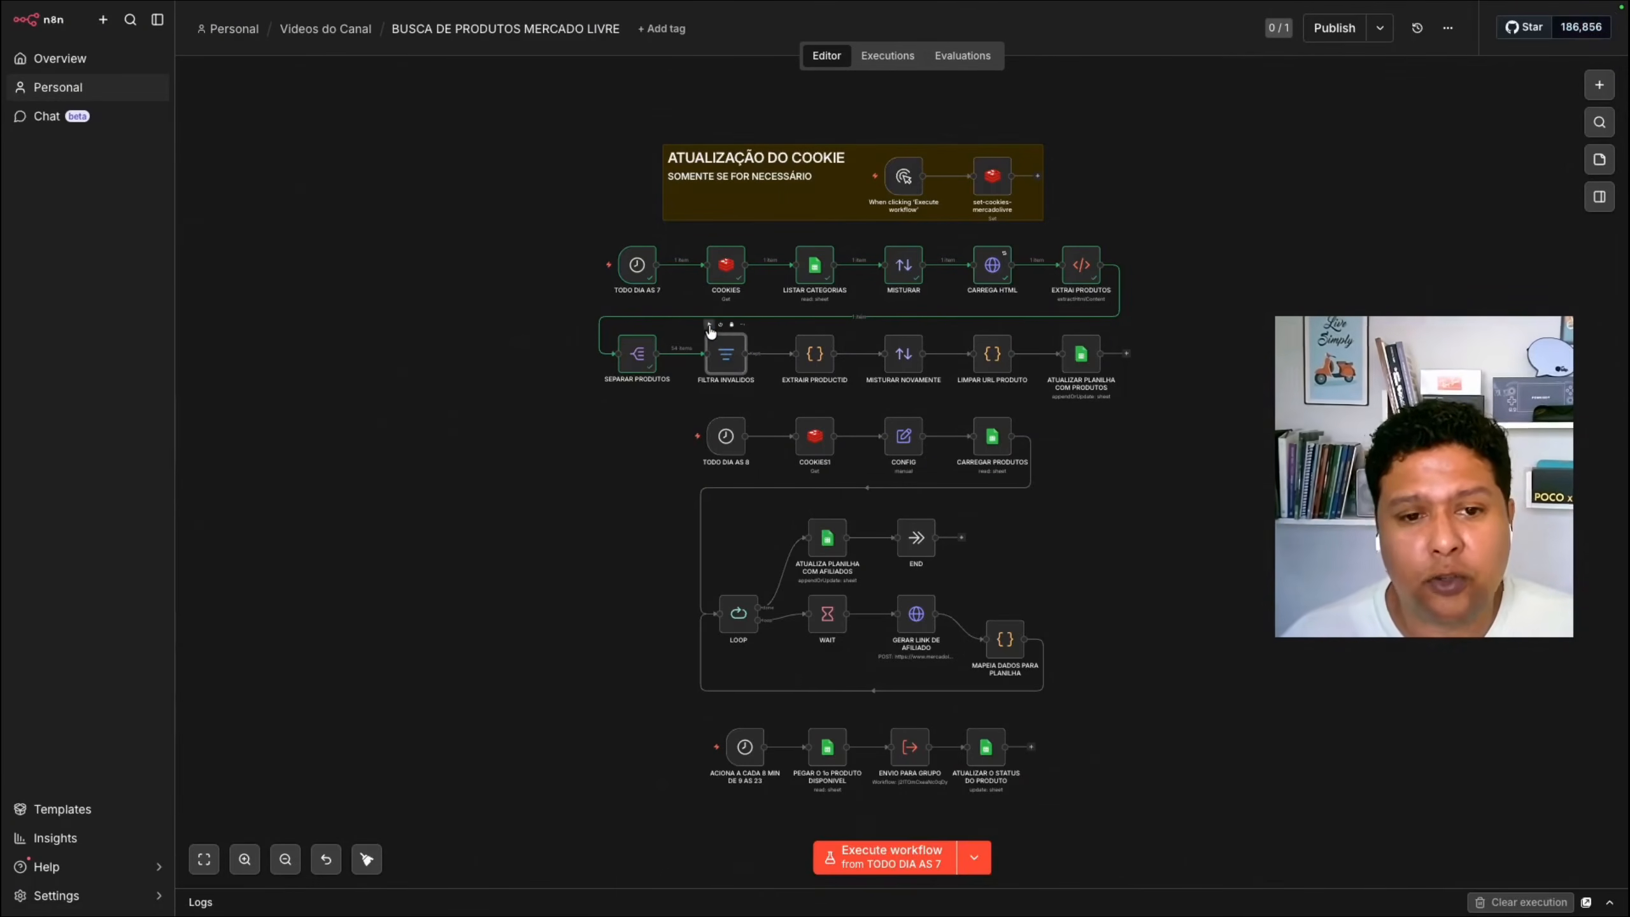
# Step: Execute the FILTRA INVALIDOS node and review its discarded and kept items
pyautogui.click(709, 325)
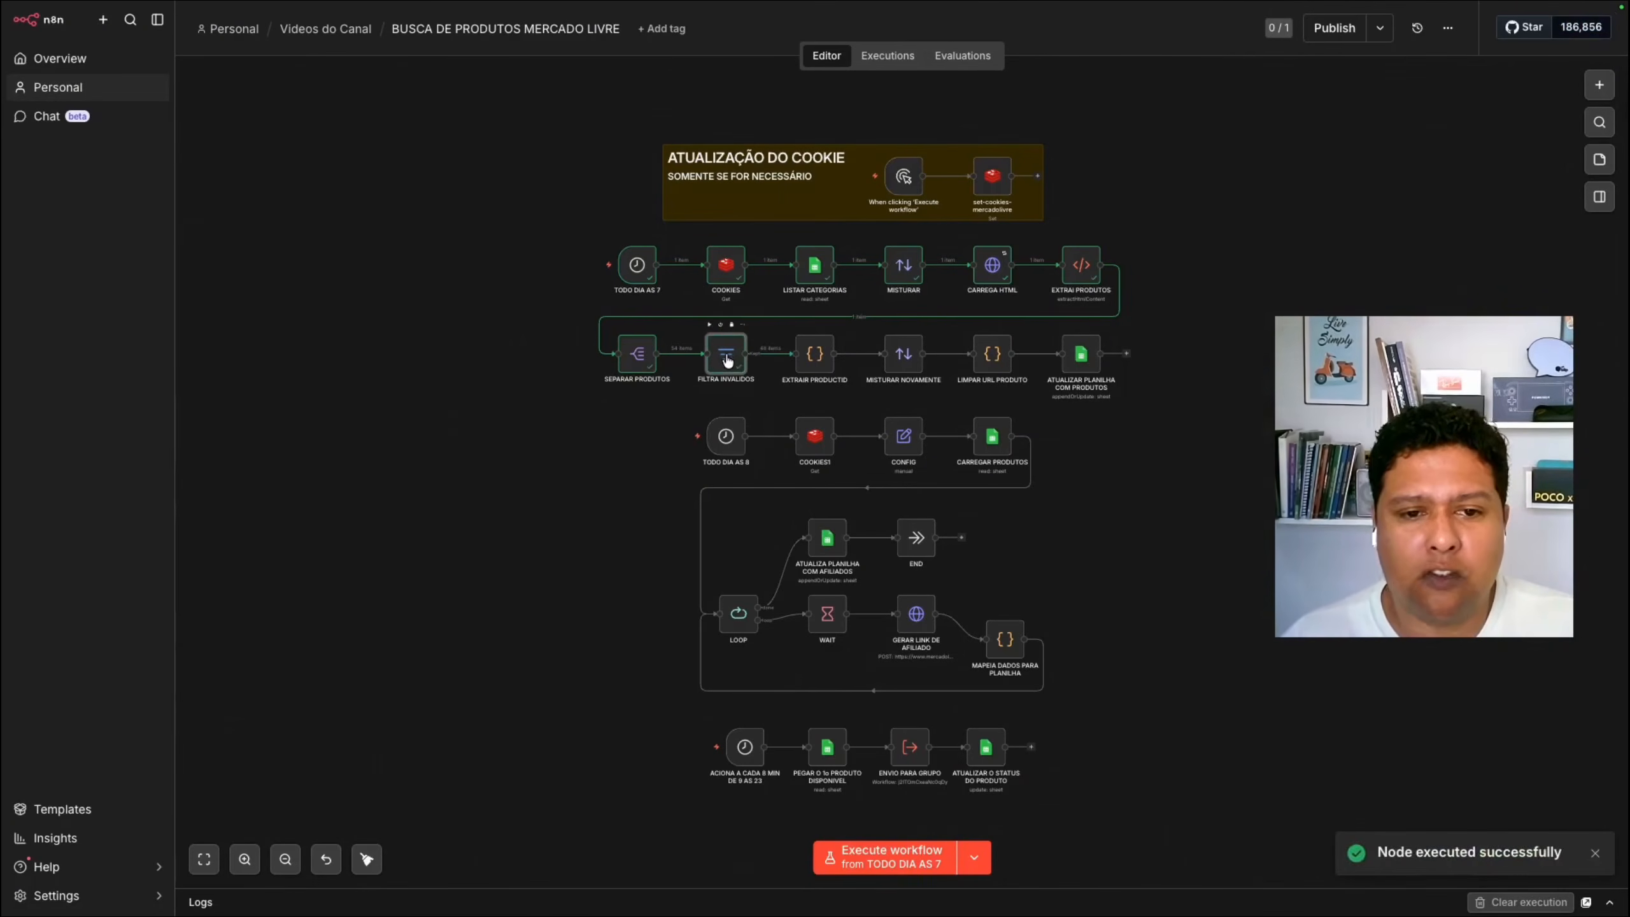
pyautogui.scroll(3, 764, 357)
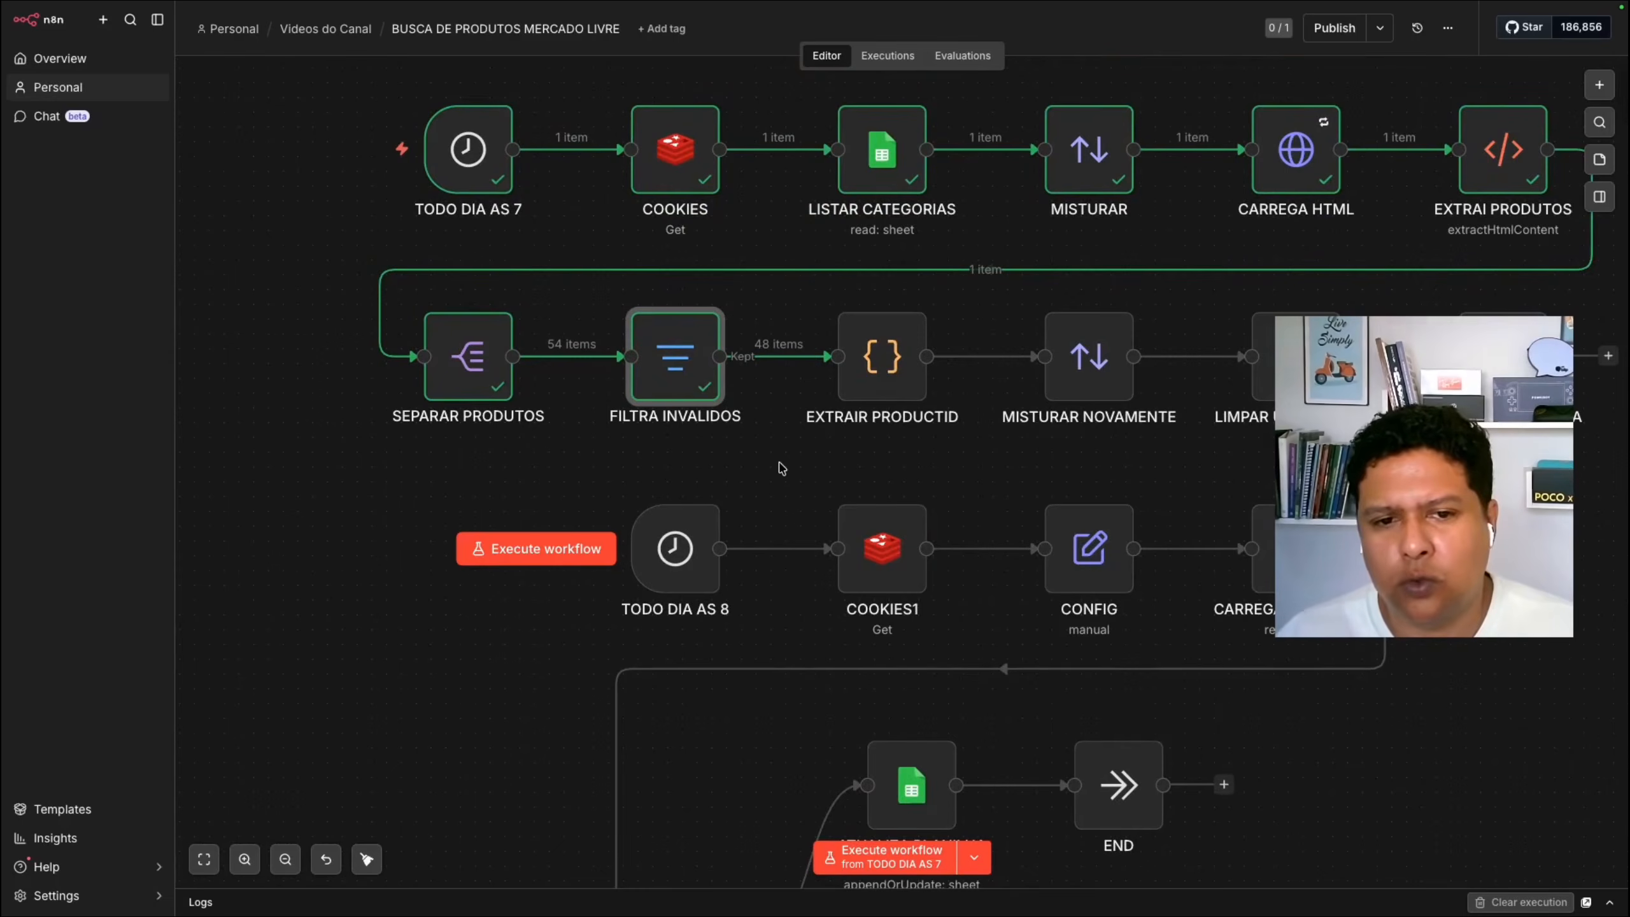
pyautogui.doubleClick(680, 355)
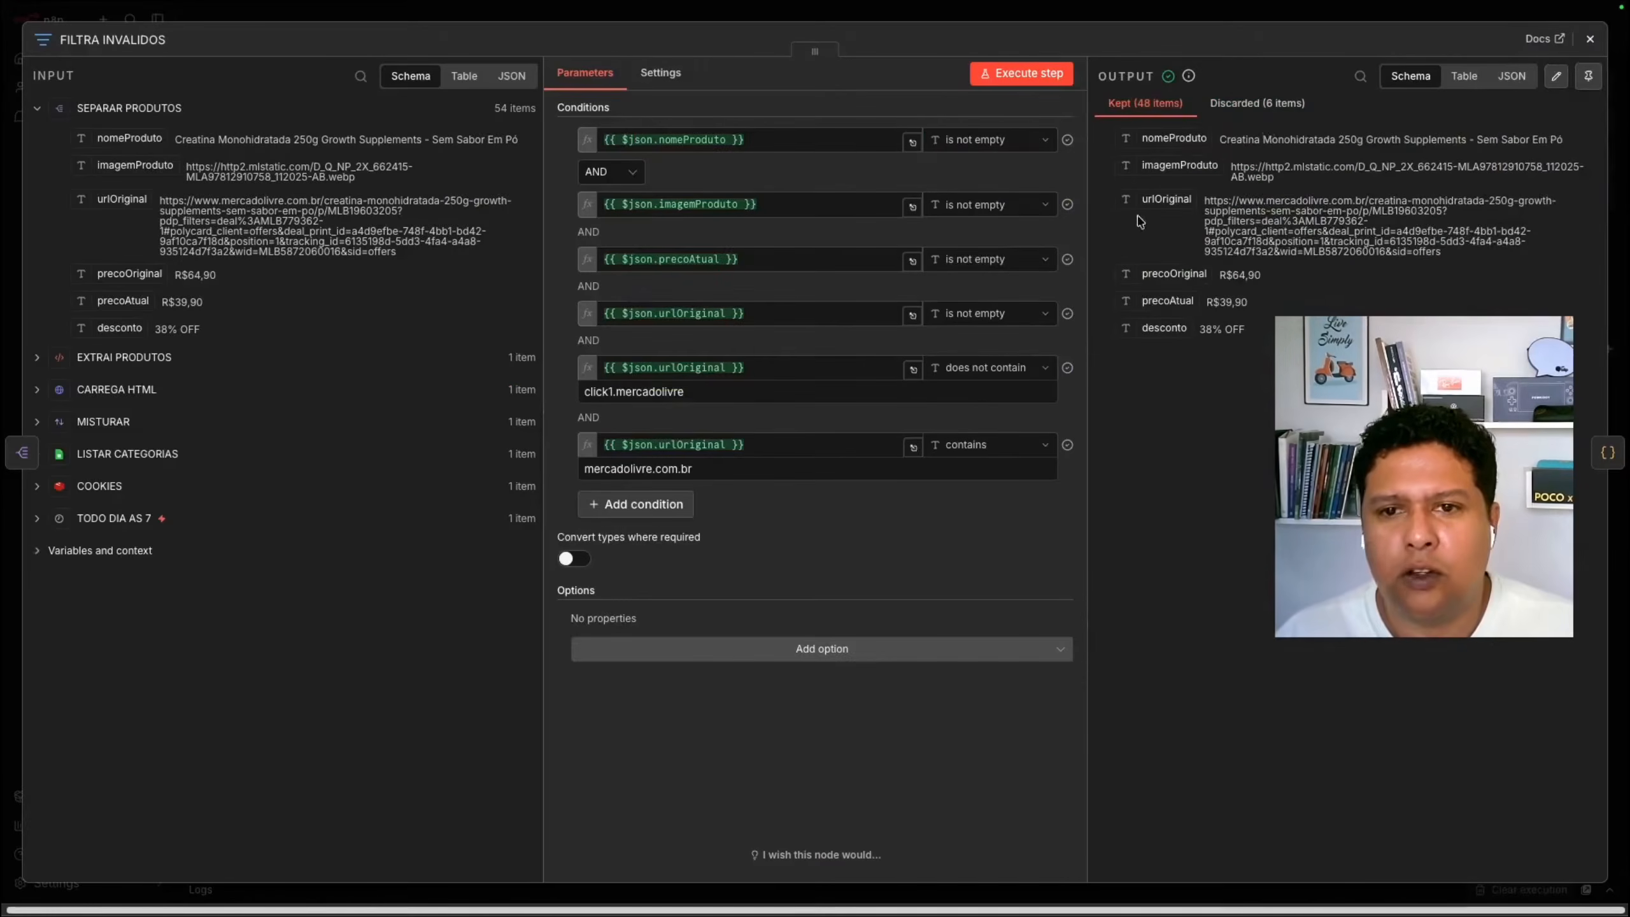
pyautogui.click(1261, 104)
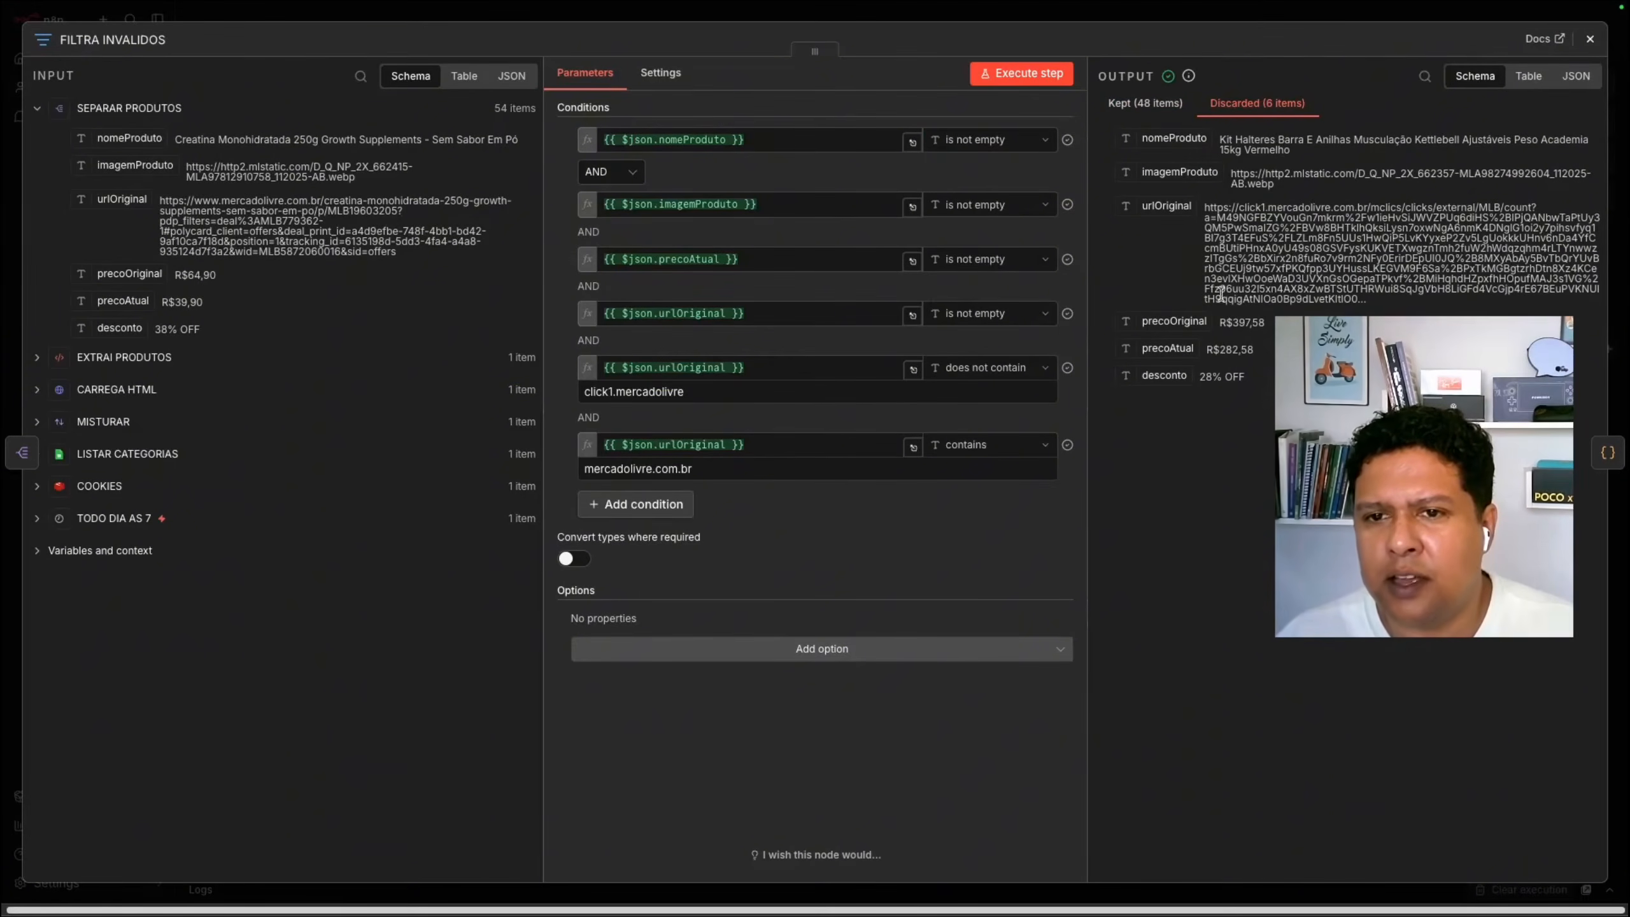
pyautogui.click(1158, 106)
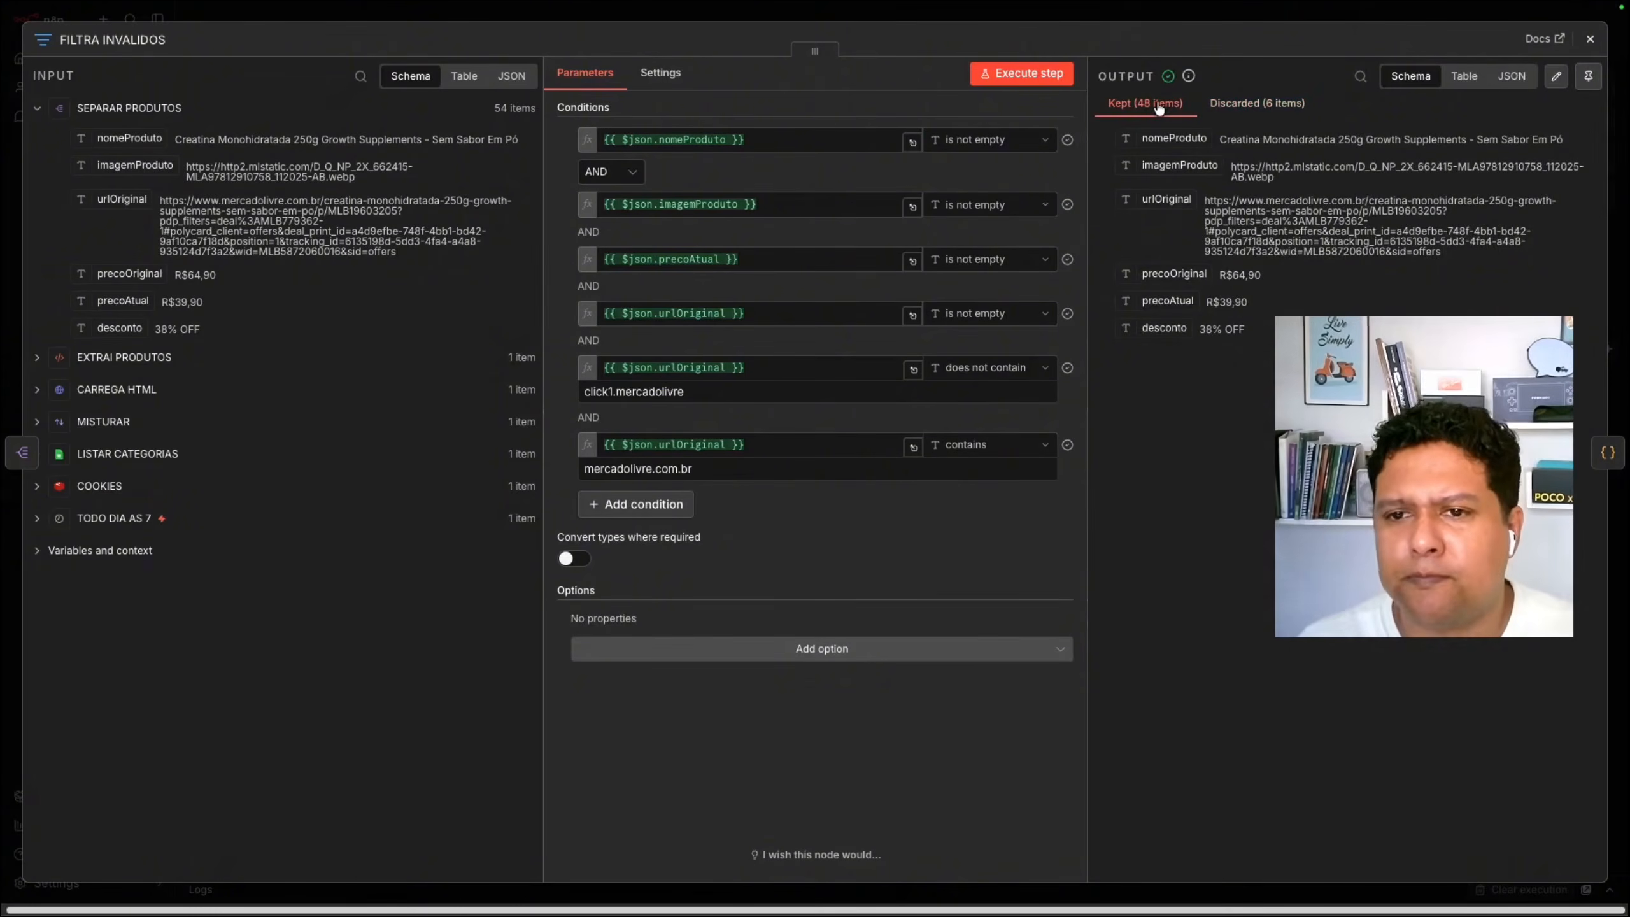
pyautogui.click(1590, 42)
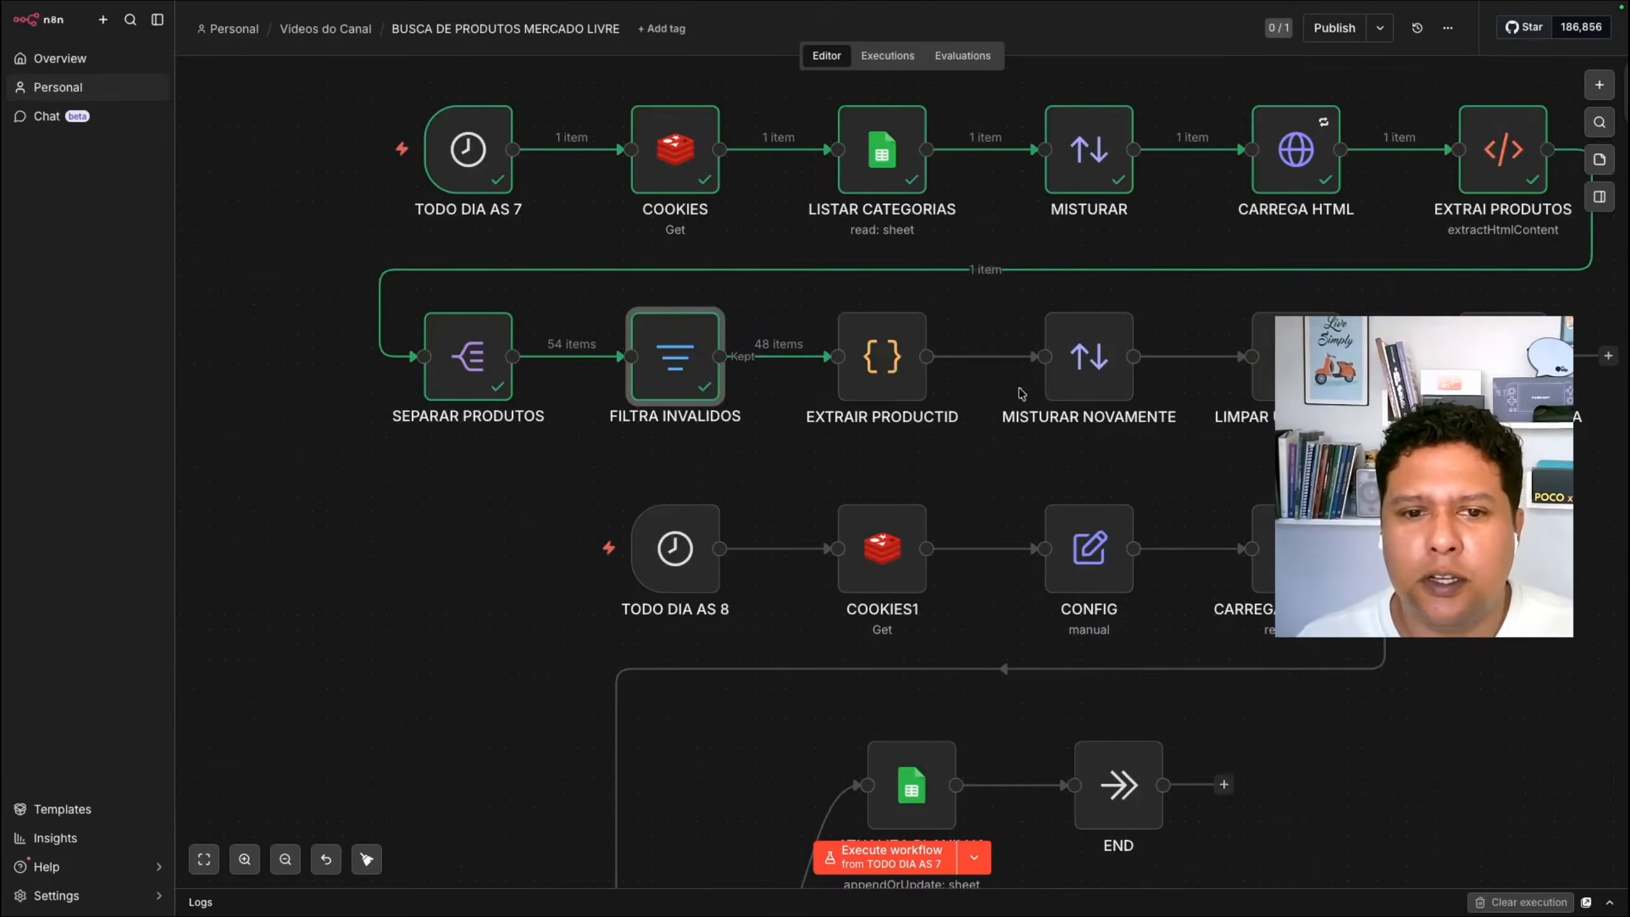
# Step: Review the EXTRAIR PRODUCTID code for the price and matchId, and highlight the MLB product ID in the urlOriginal input
pyautogui.doubleClick(876, 367)
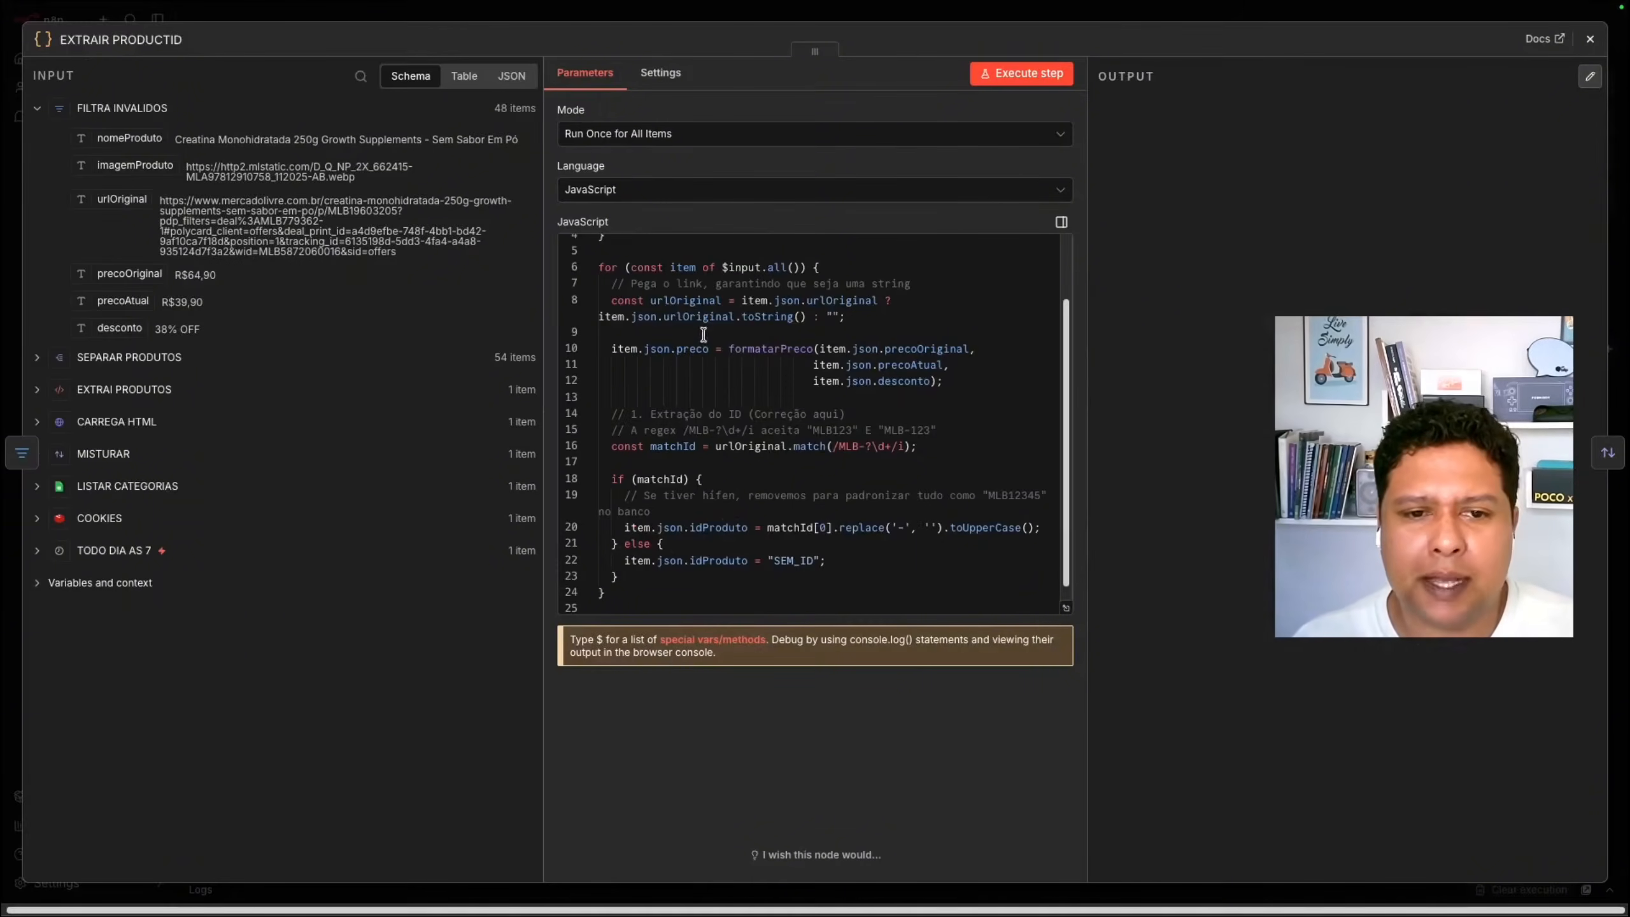
pyautogui.click(686, 350)
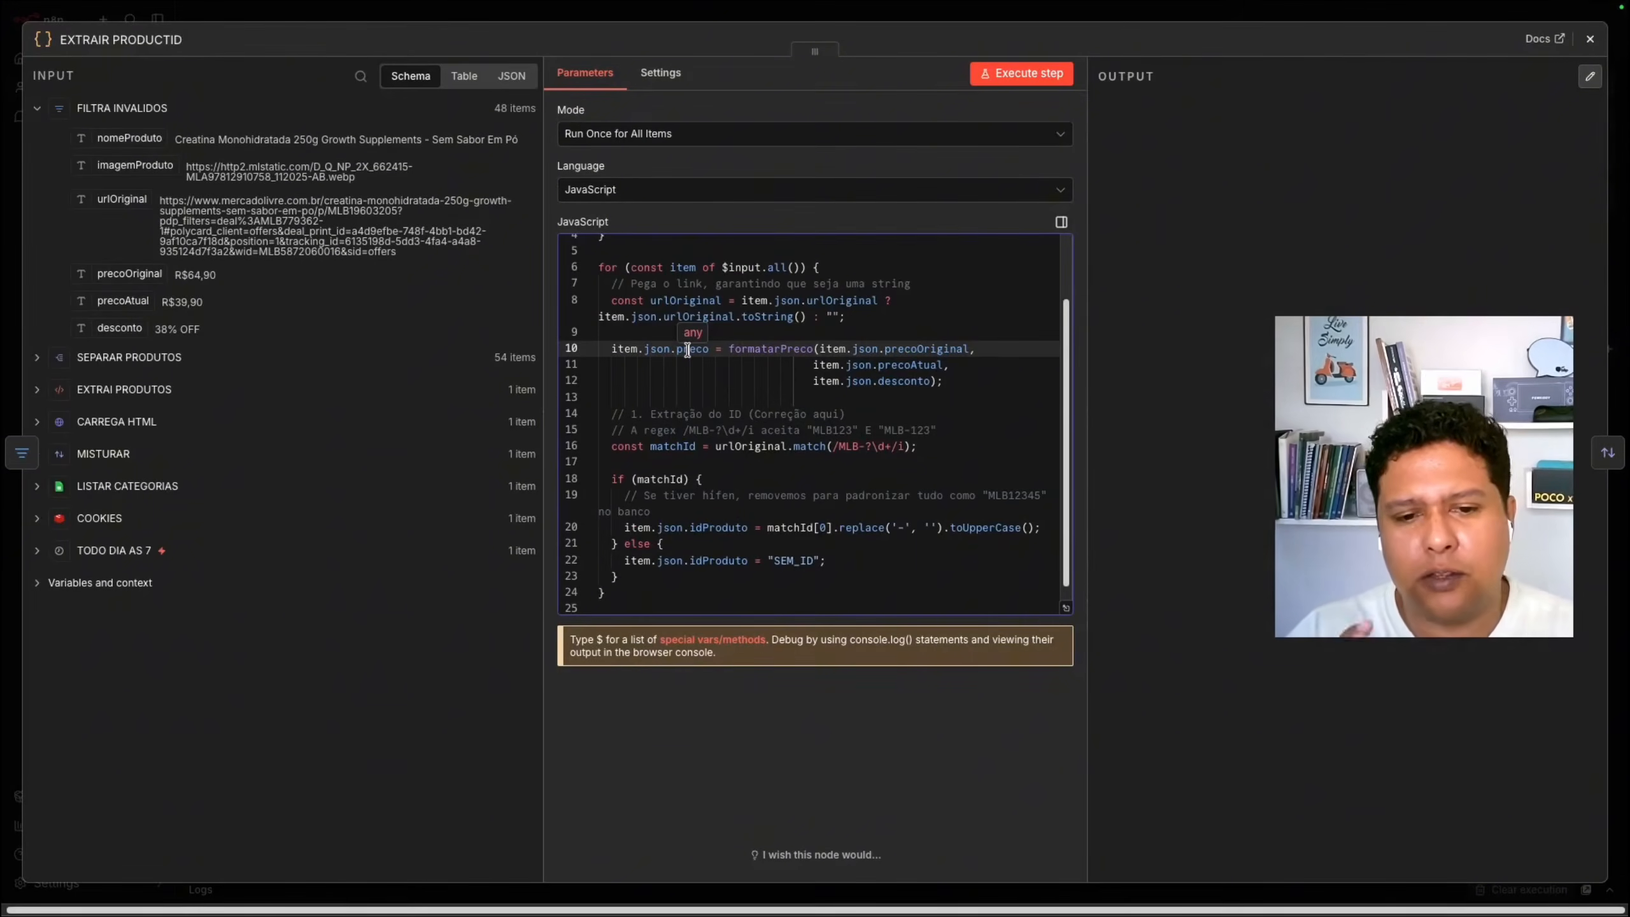
pyautogui.click(677, 446)
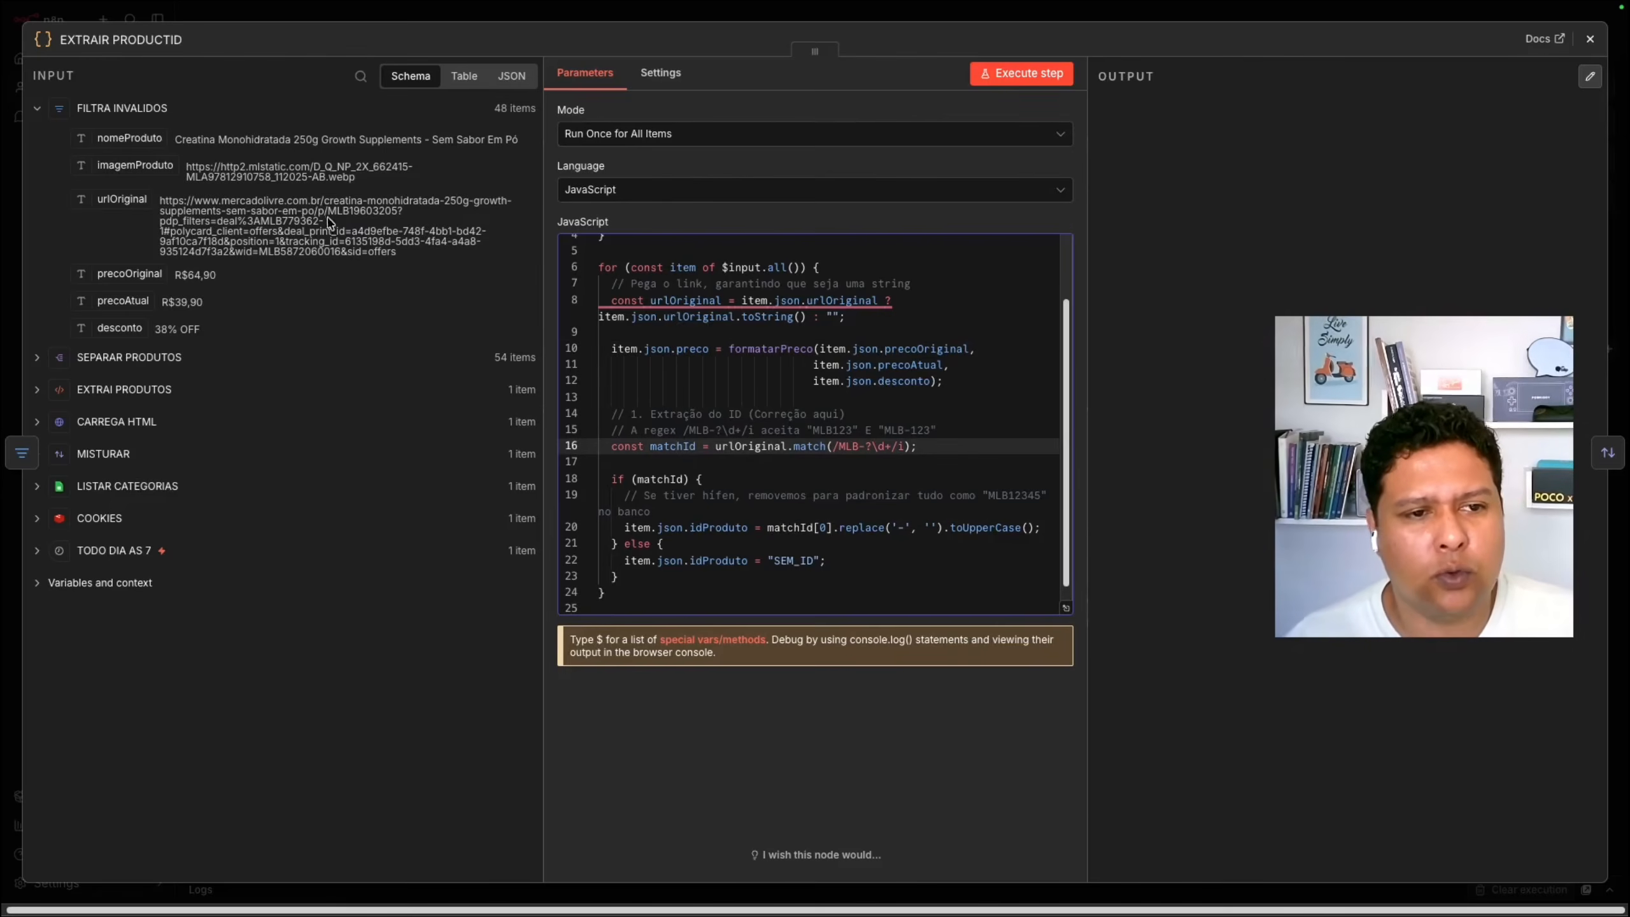
pyautogui.moveTo(328, 211); pyautogui.dragTo(399, 210)
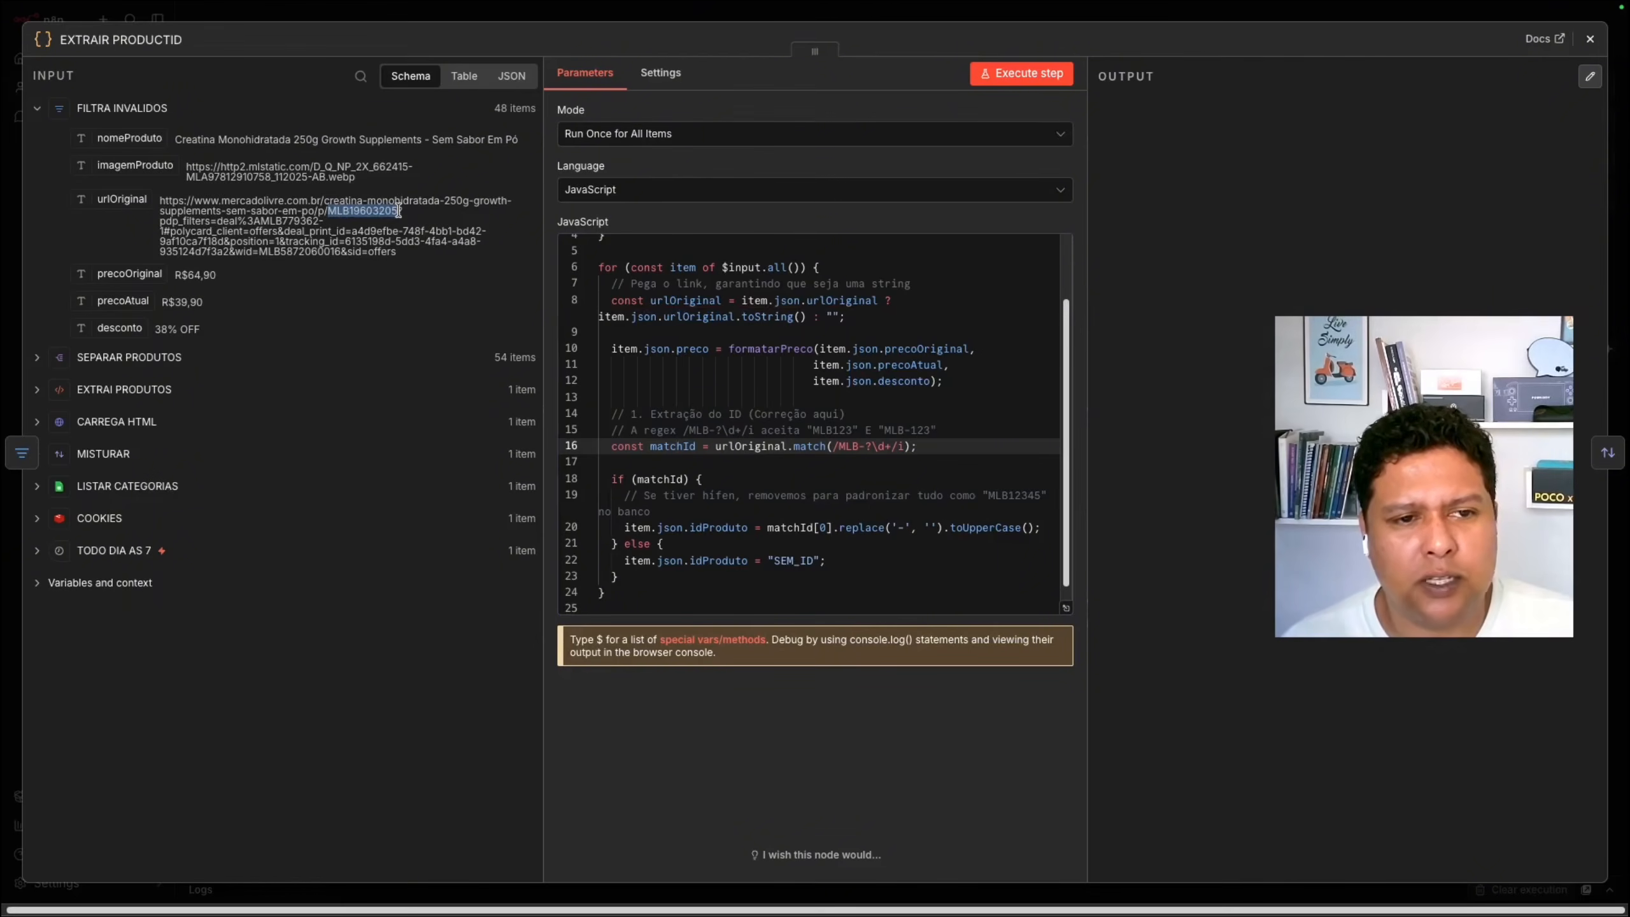
pyautogui.click(1588, 39)
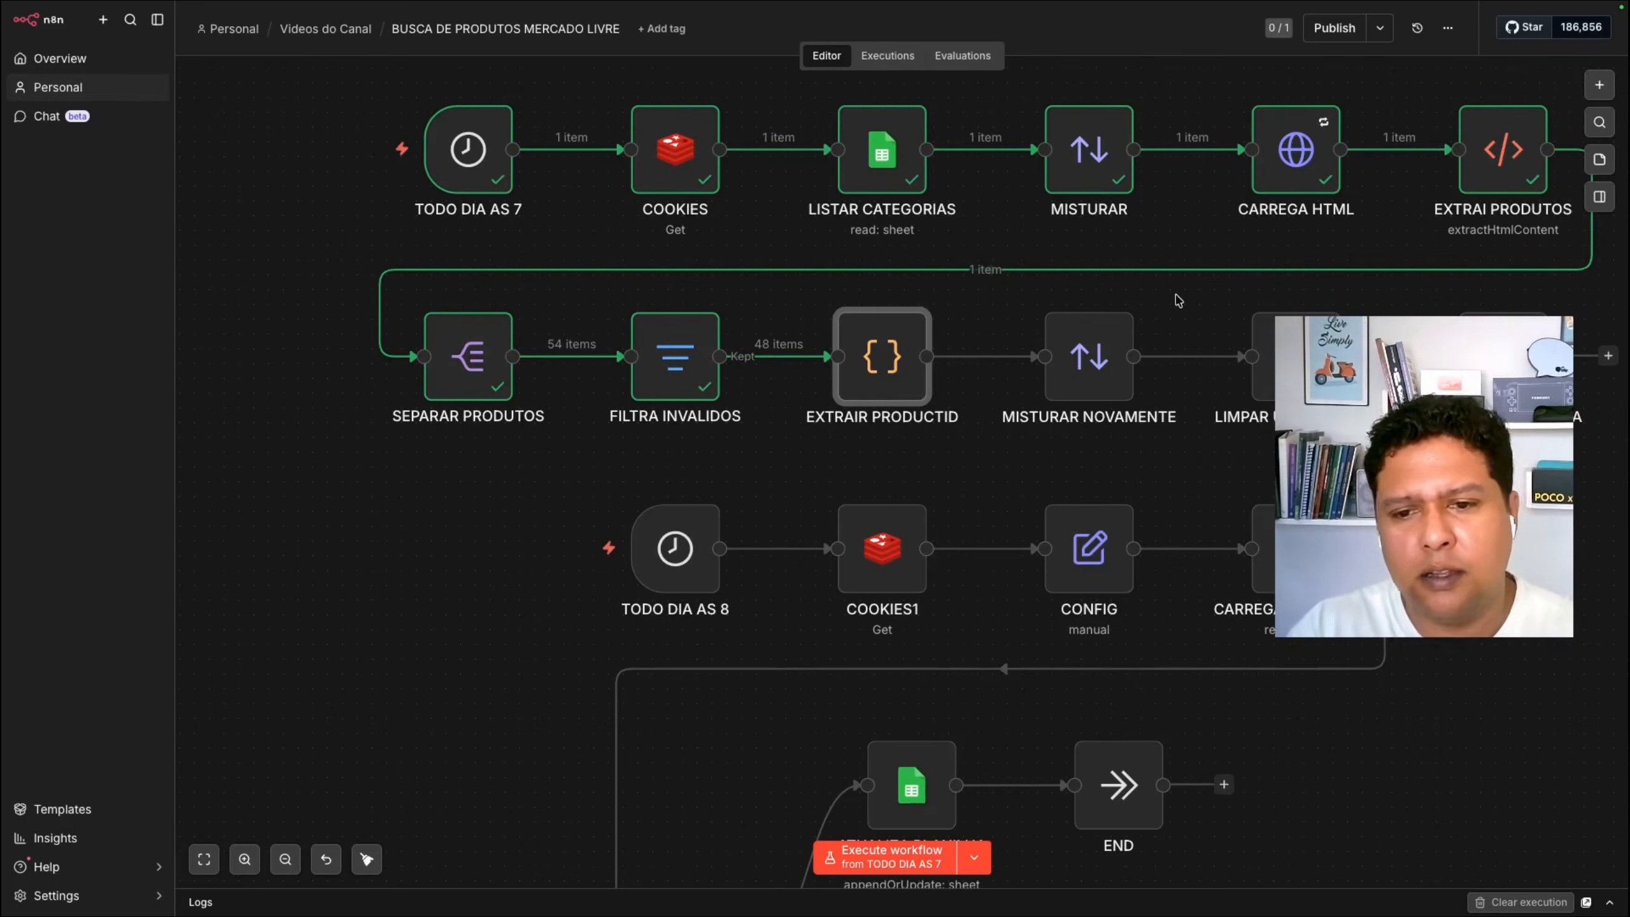
# Step: Execute the EXTRAIR PRODUCTID node, followed by the MISTURAR NOVAMENTE node
pyautogui.moveTo(871, 335)
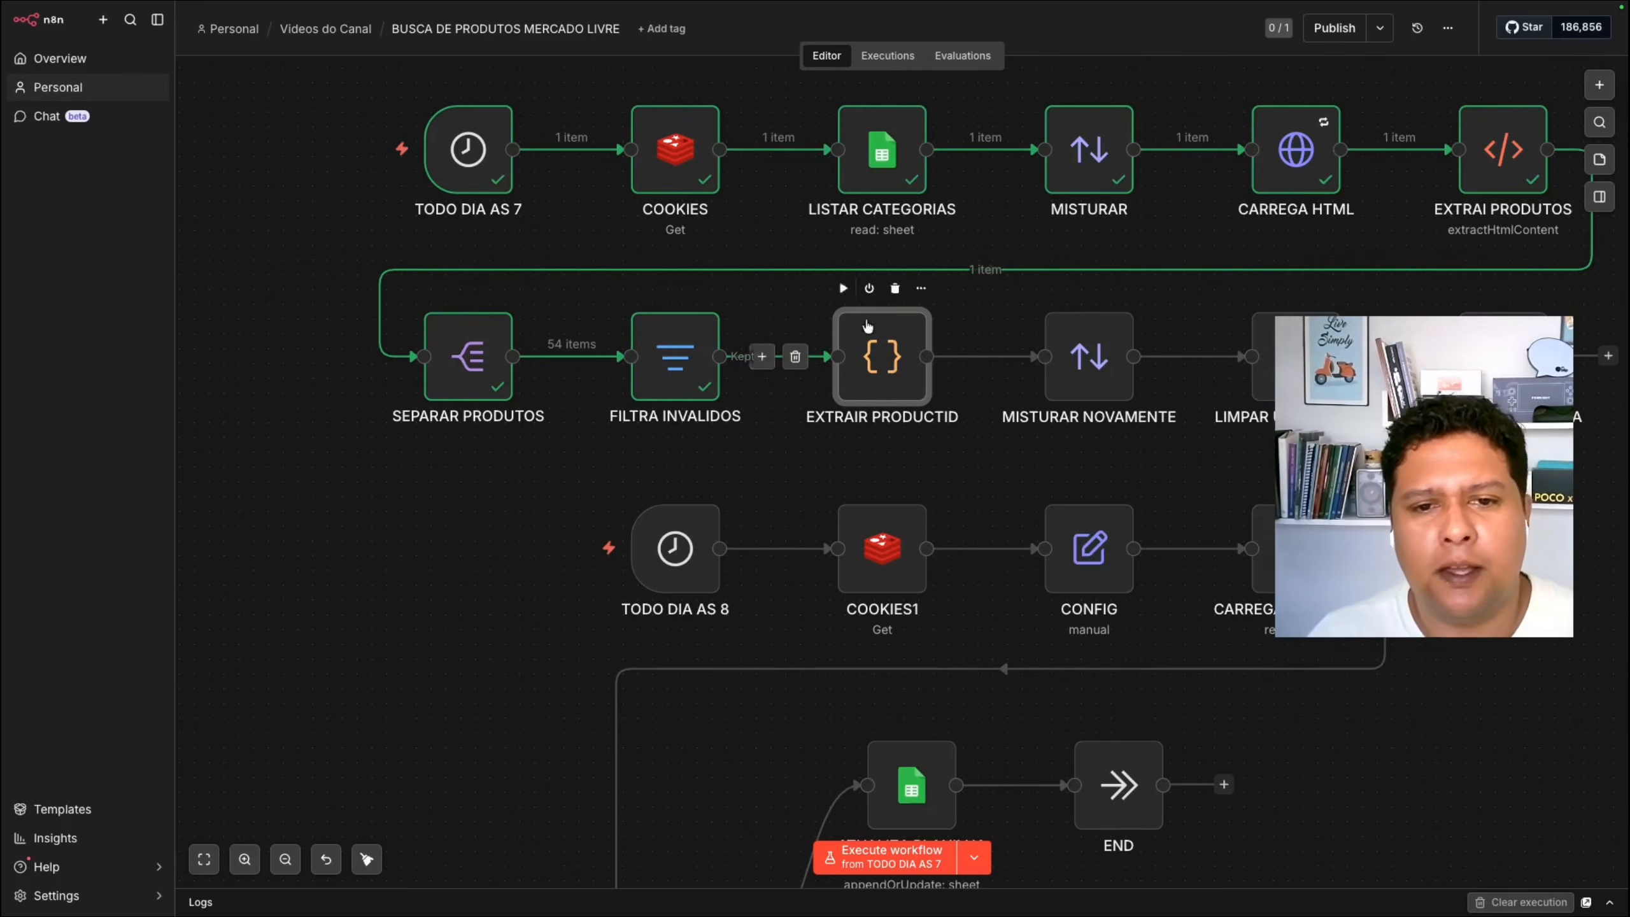
pyautogui.click(843, 289)
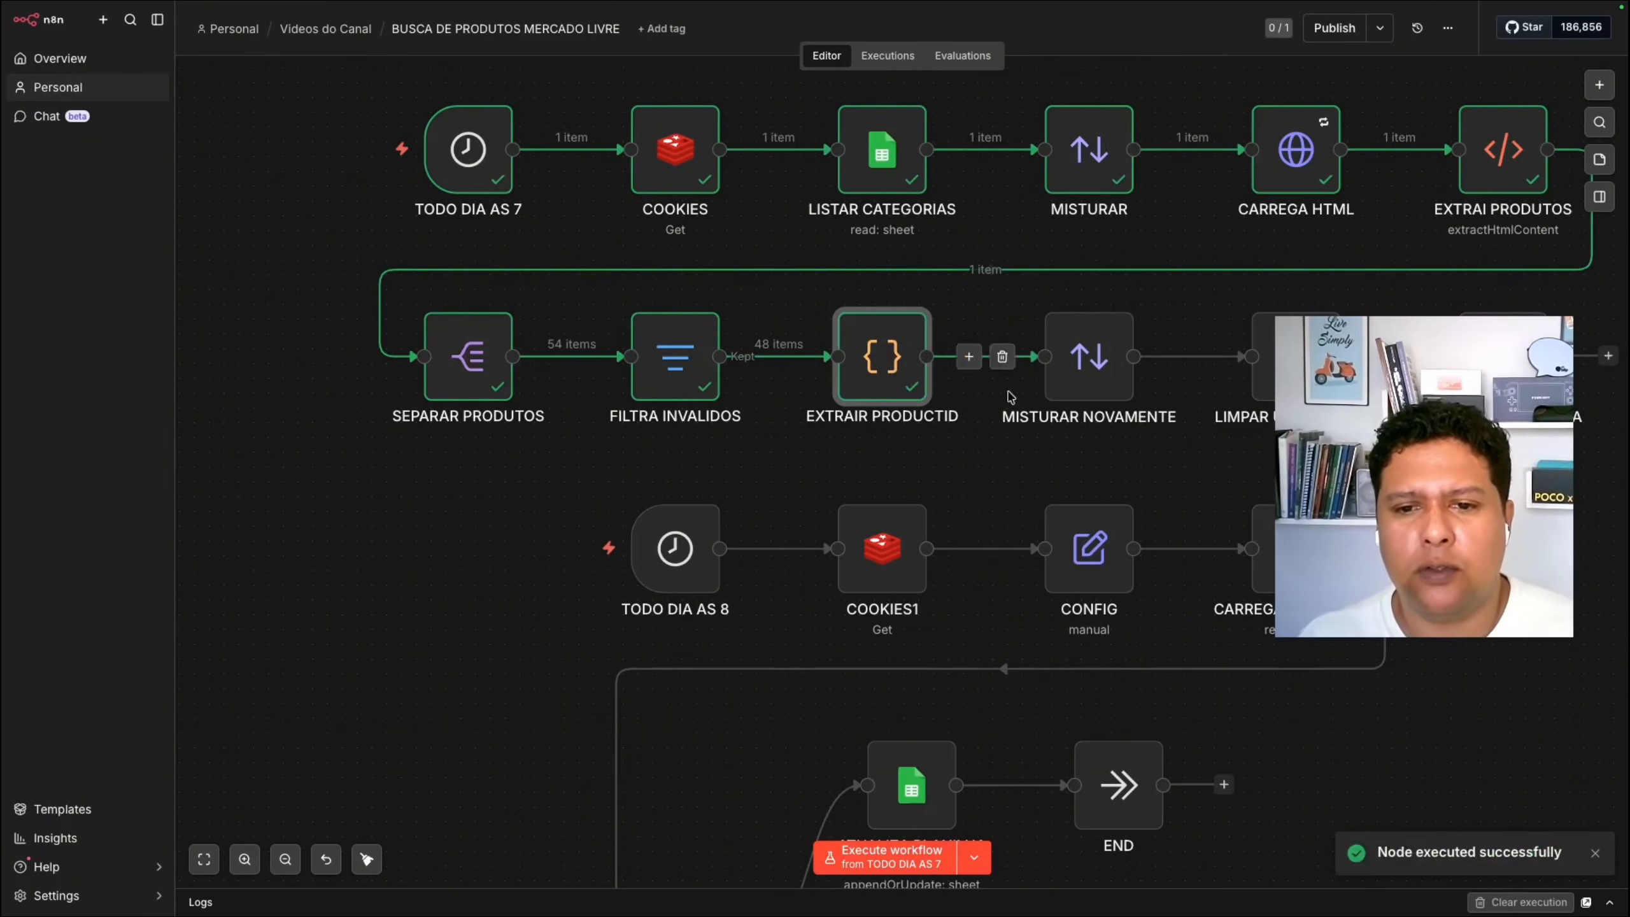
pyautogui.click(1050, 291)
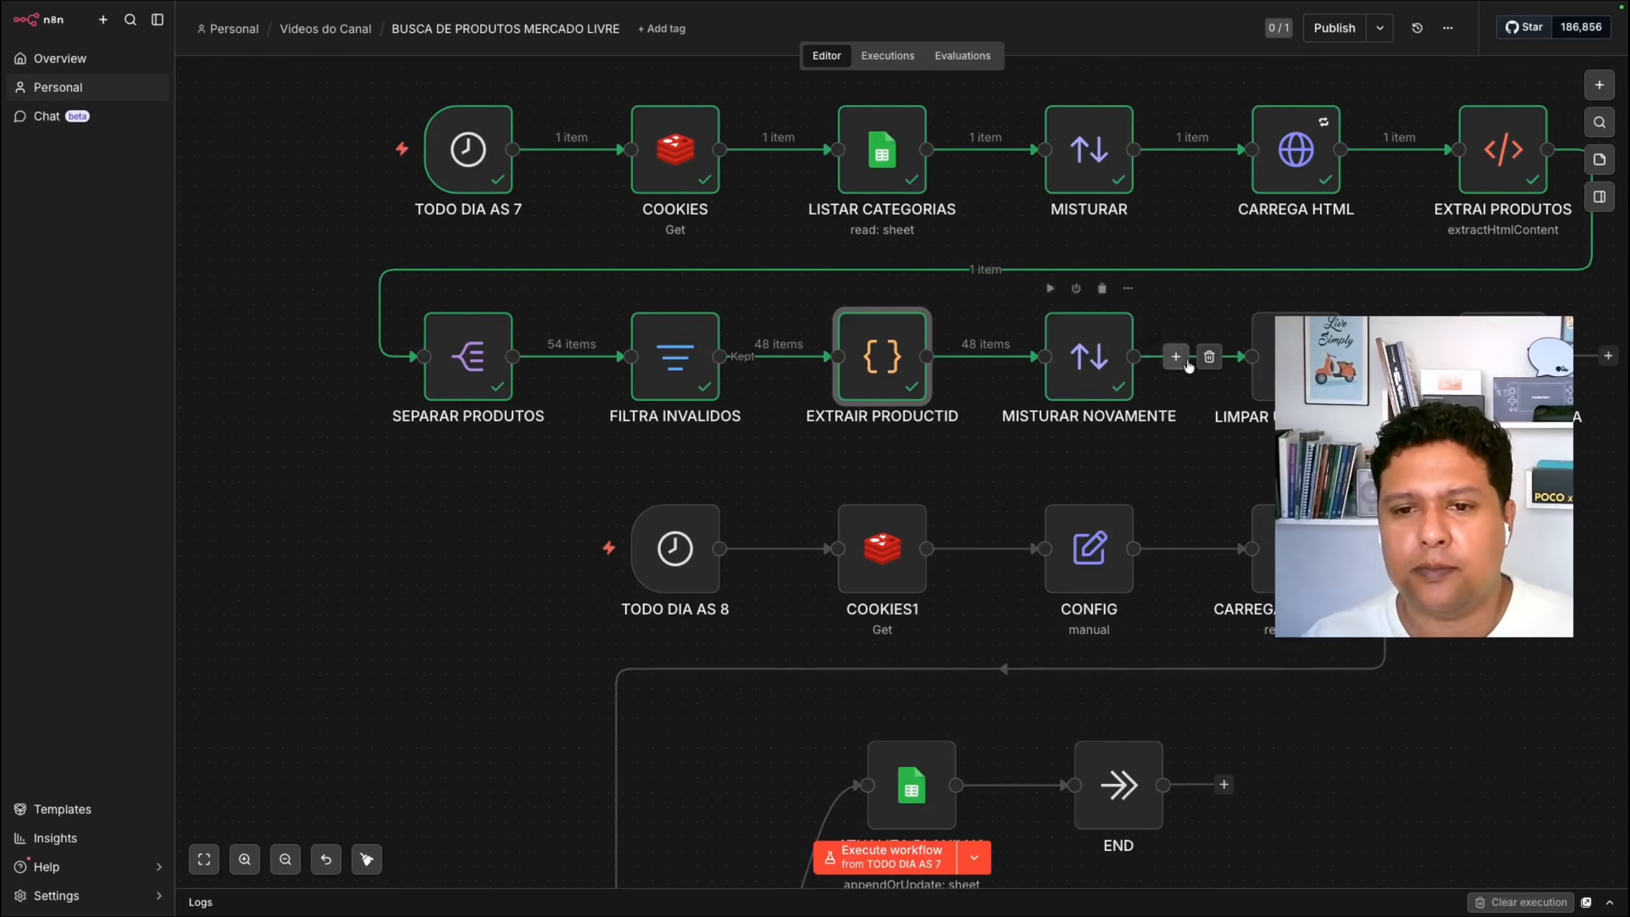
# Step: Review how the LIMPAR URL PRODUTO code splits urlOriginal at the question mark, comparing the URL's base part with its tracking parameters
pyautogui.click(1295, 361)
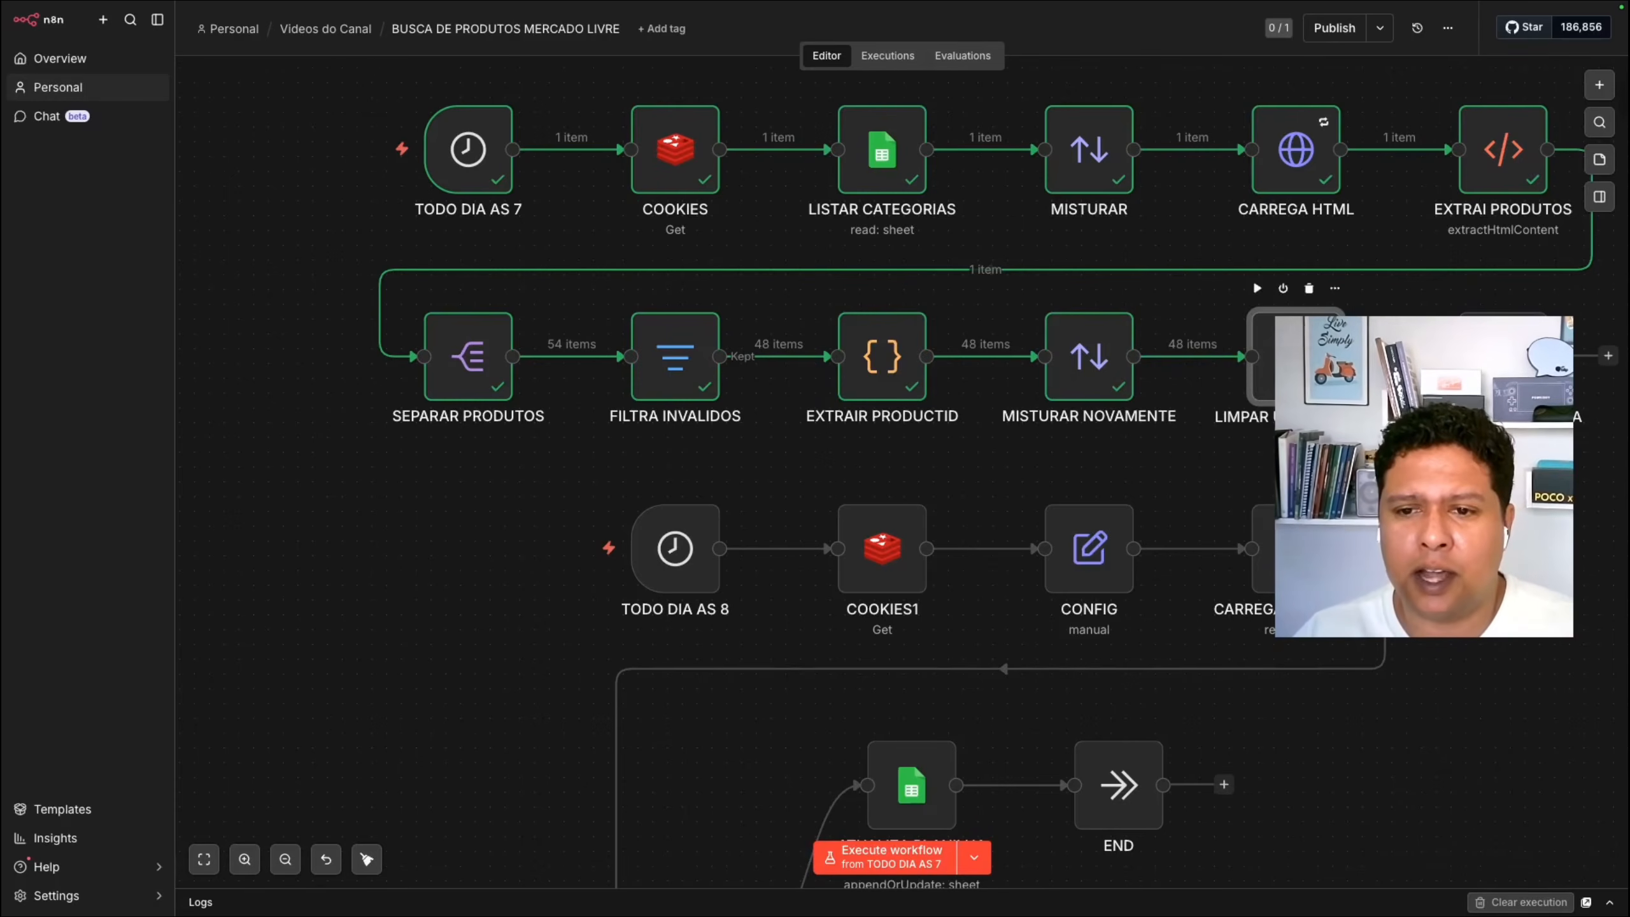
pyautogui.press('Return')
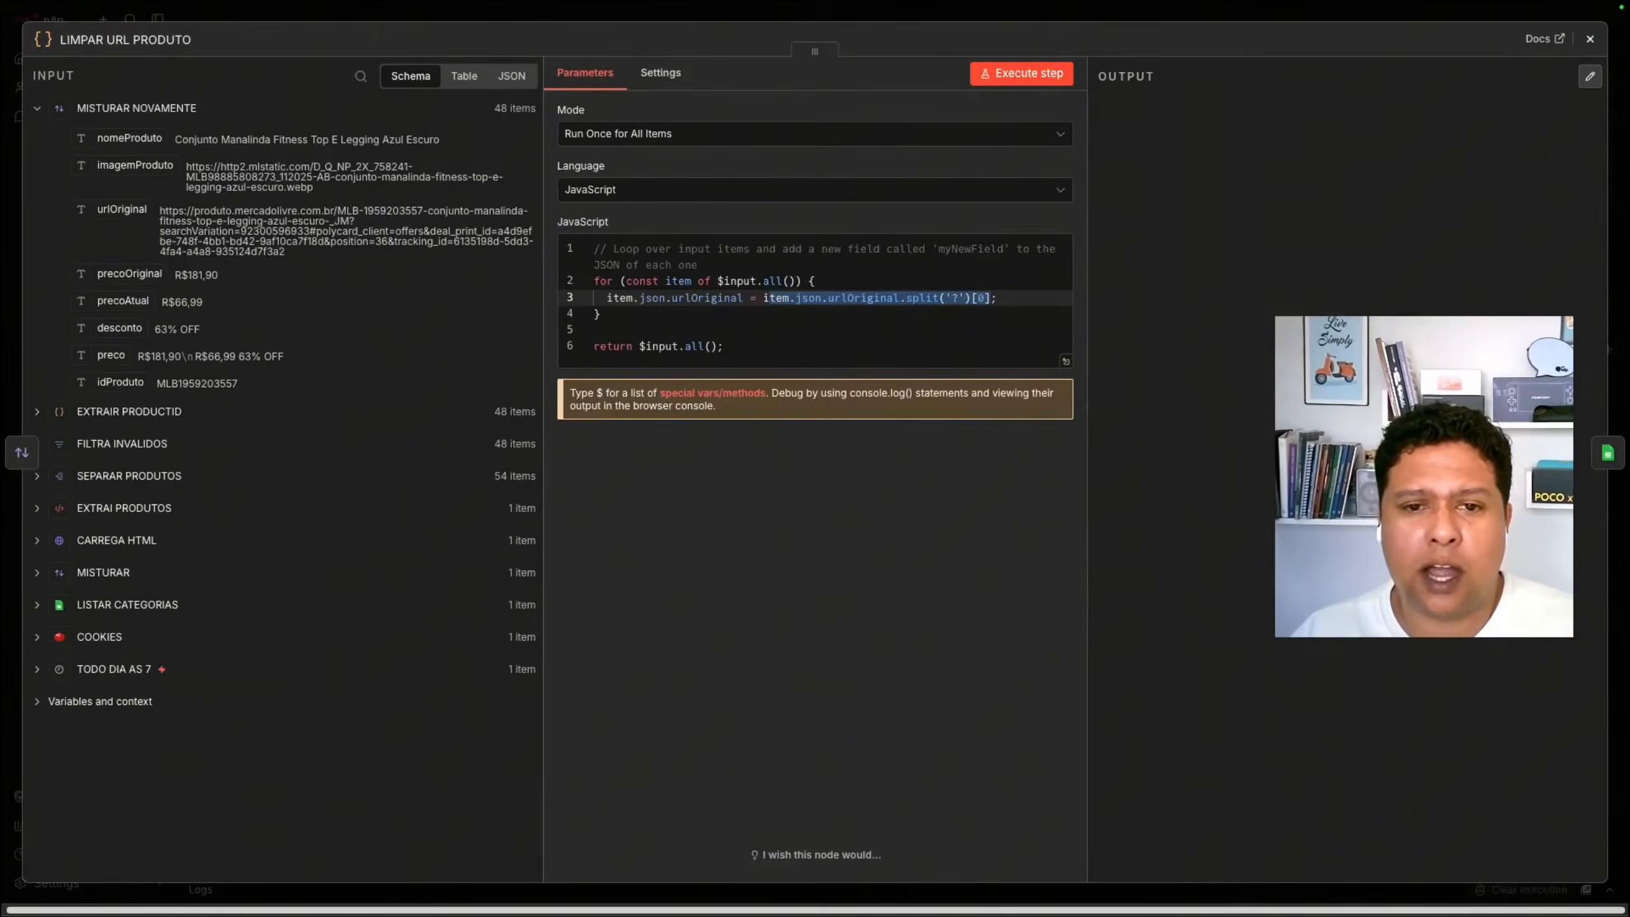
pyautogui.moveTo(286, 252); pyautogui.dragTo(351, 222)
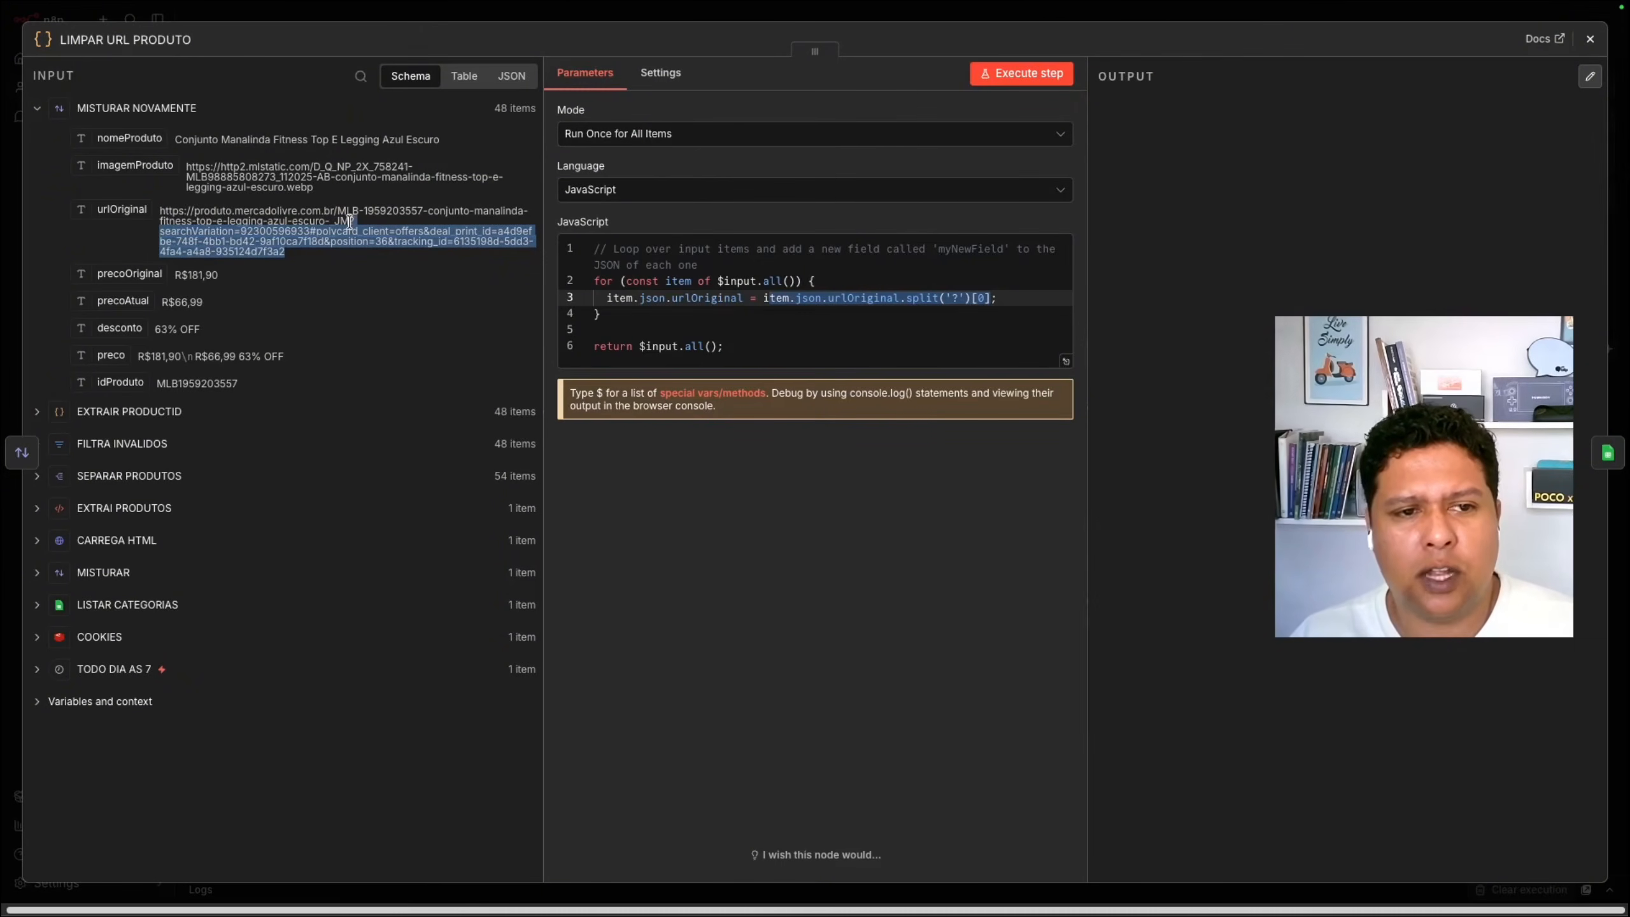
pyautogui.click(331, 220)
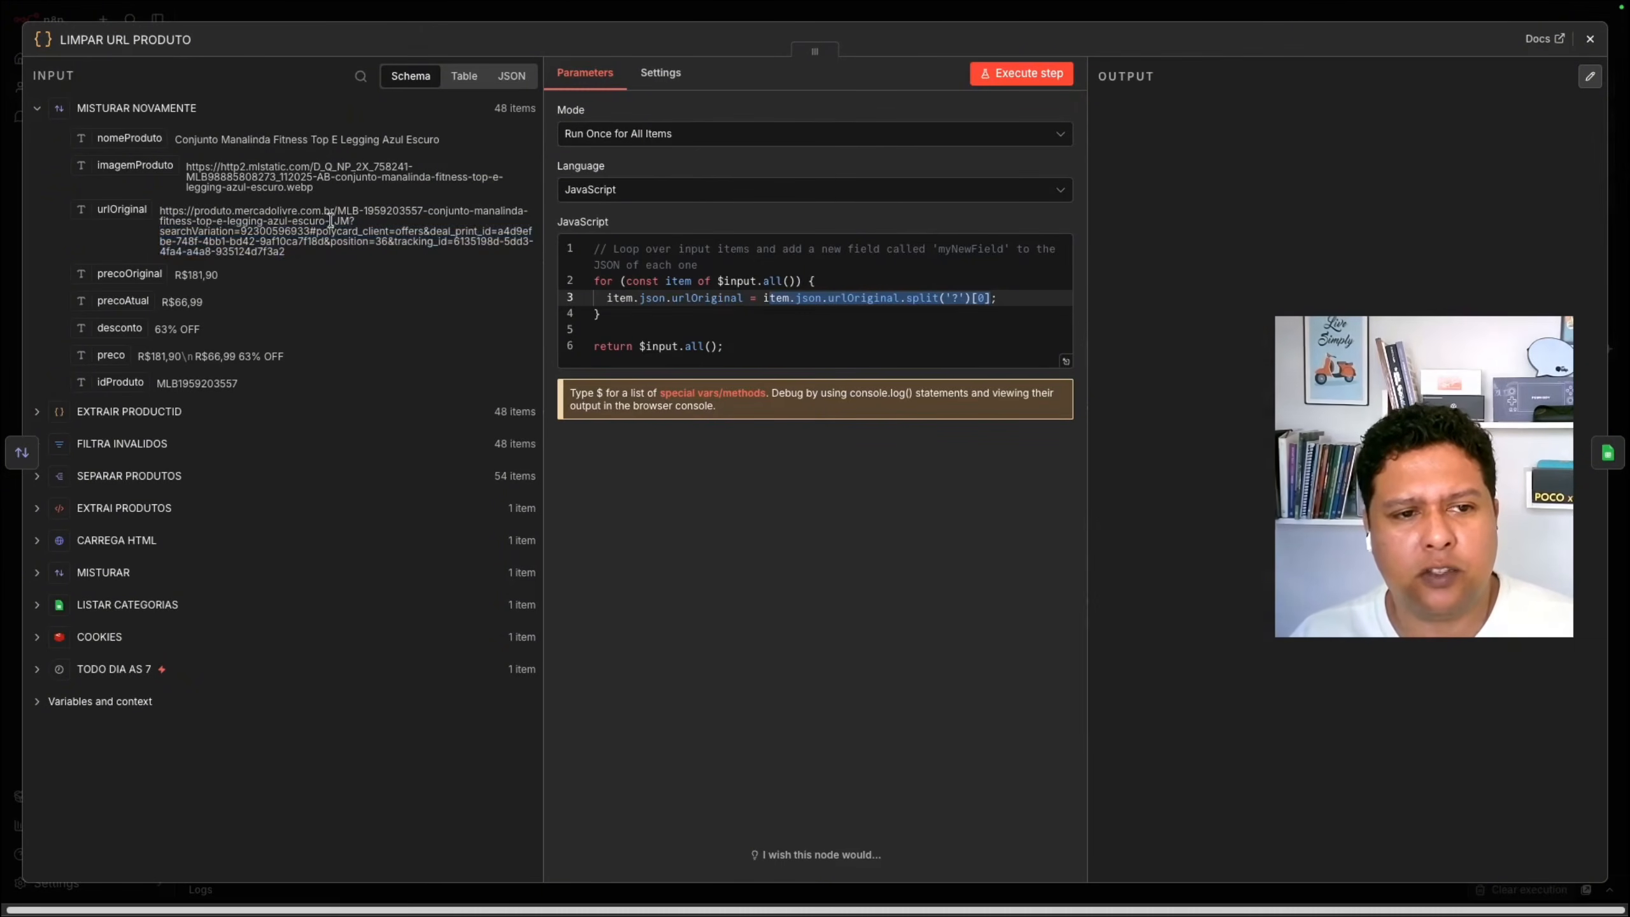
pyautogui.moveTo(347, 221); pyautogui.dragTo(158, 212)
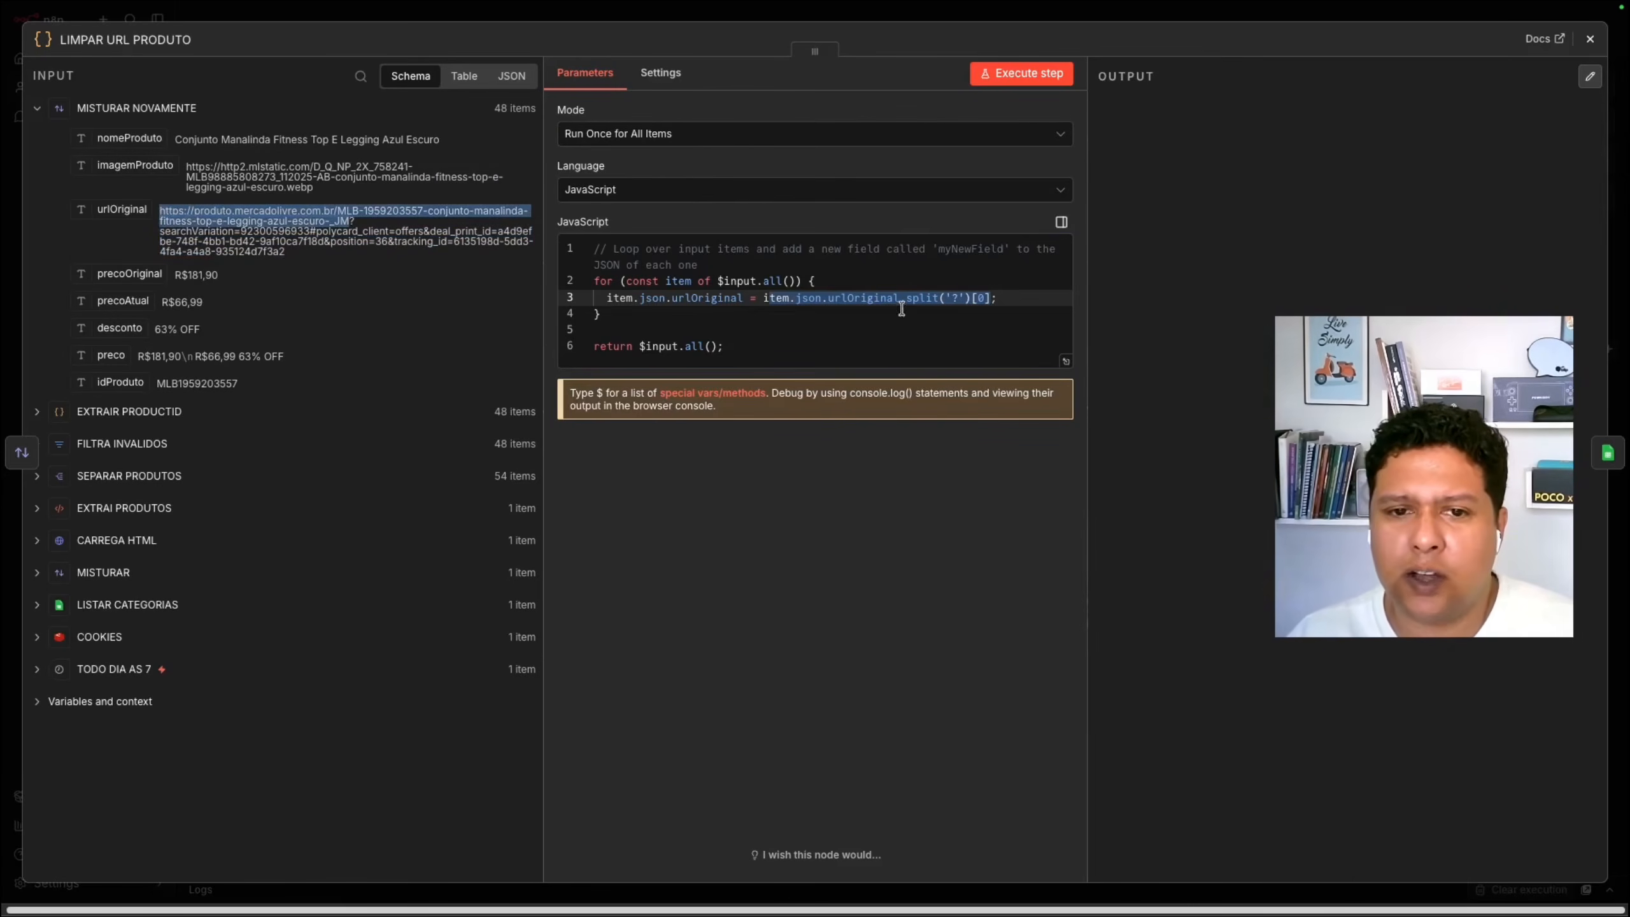
pyautogui.doubleClick(856, 298)
pyautogui.moveTo(1005, 303); pyautogui.dragTo(762, 299)
pyautogui.click(1589, 41)
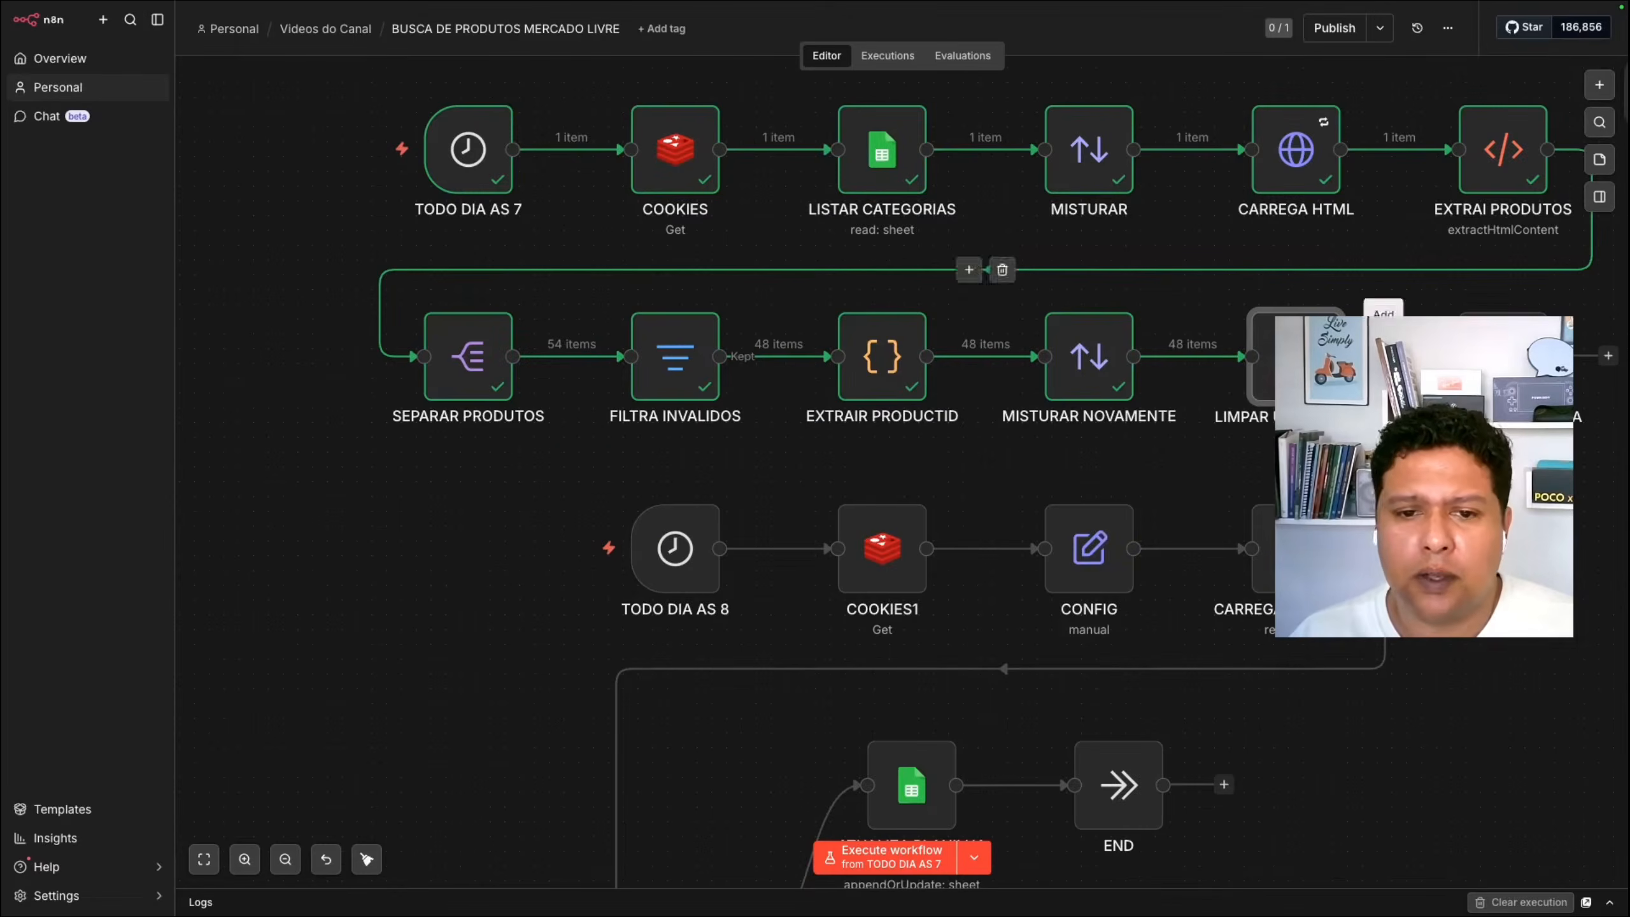
# Step: Execute the LIMPAR URL PRODUTO node
pyautogui.click(1257, 288)
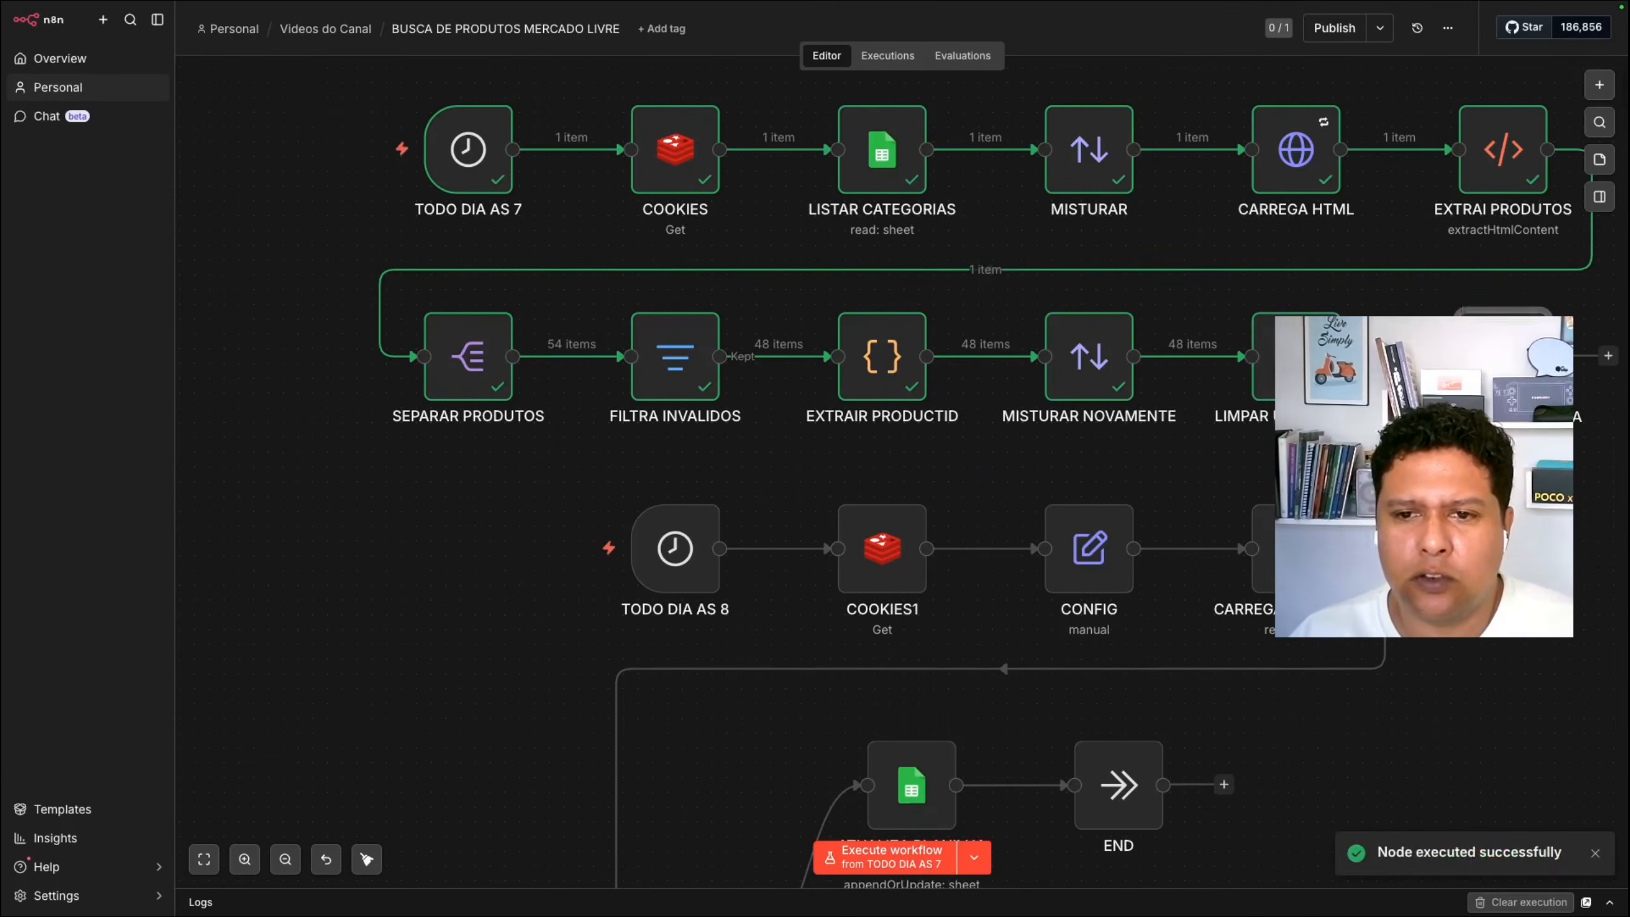
pyautogui.scroll(1, 1431, 450)
pyautogui.scroll(3, 1399, 545)
pyautogui.scroll(-3, 1398, 546)
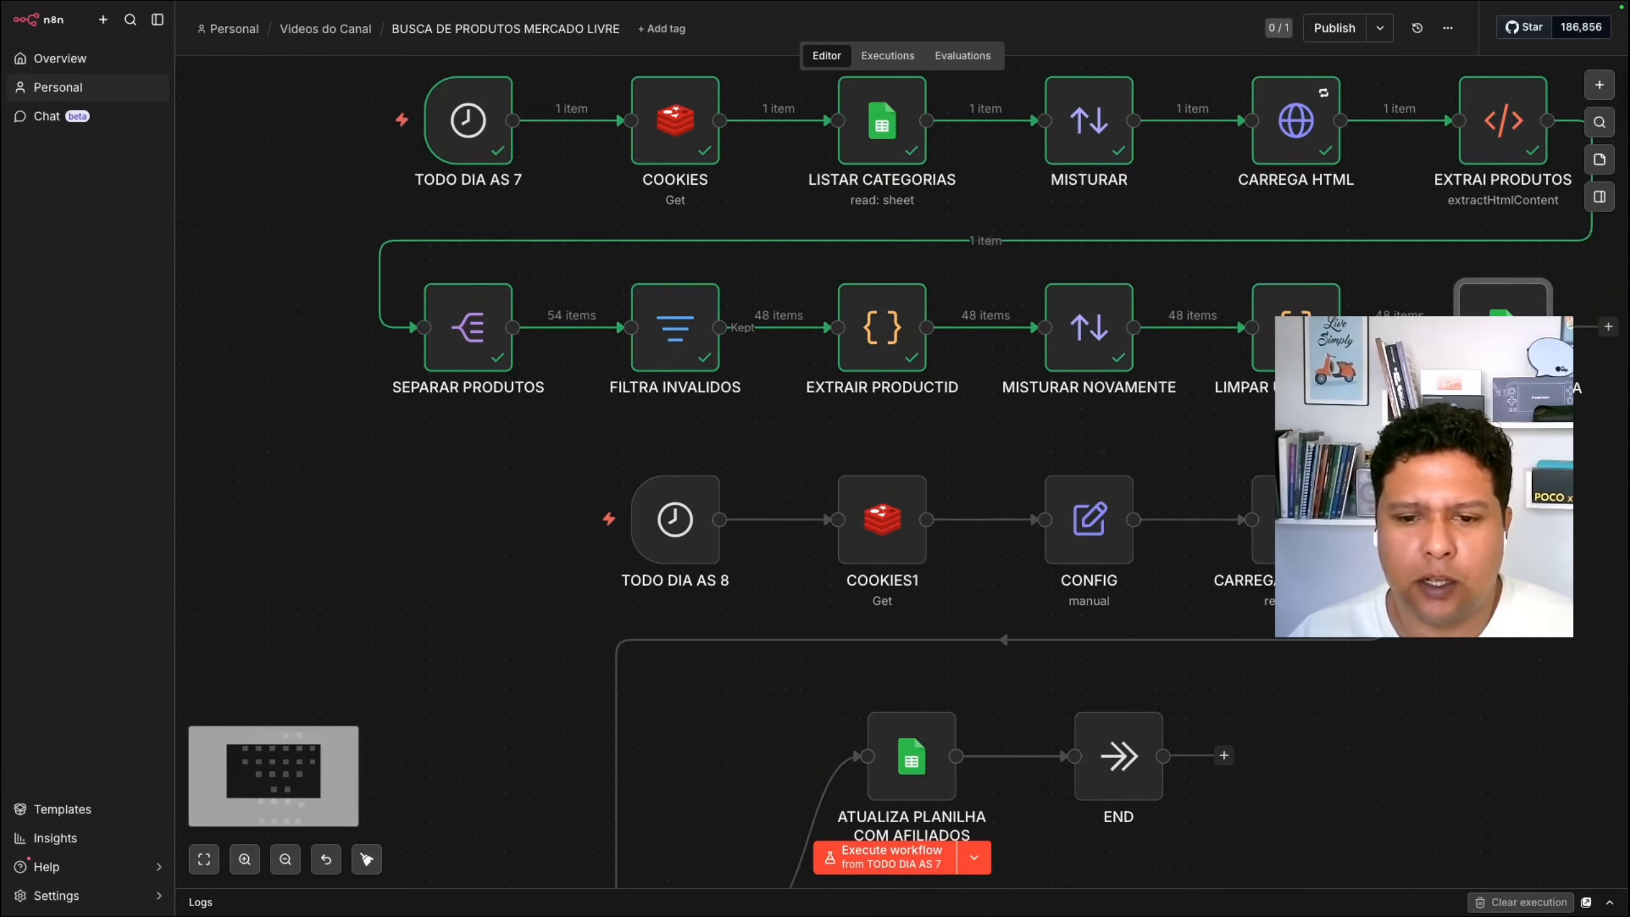
# Step: Switch to the Modelo - Mercado Livre spreadsheet and clear rows 2 to 1588 of the Produtos sheet, keeping the header row
pyautogui.moveTo(473, 5)
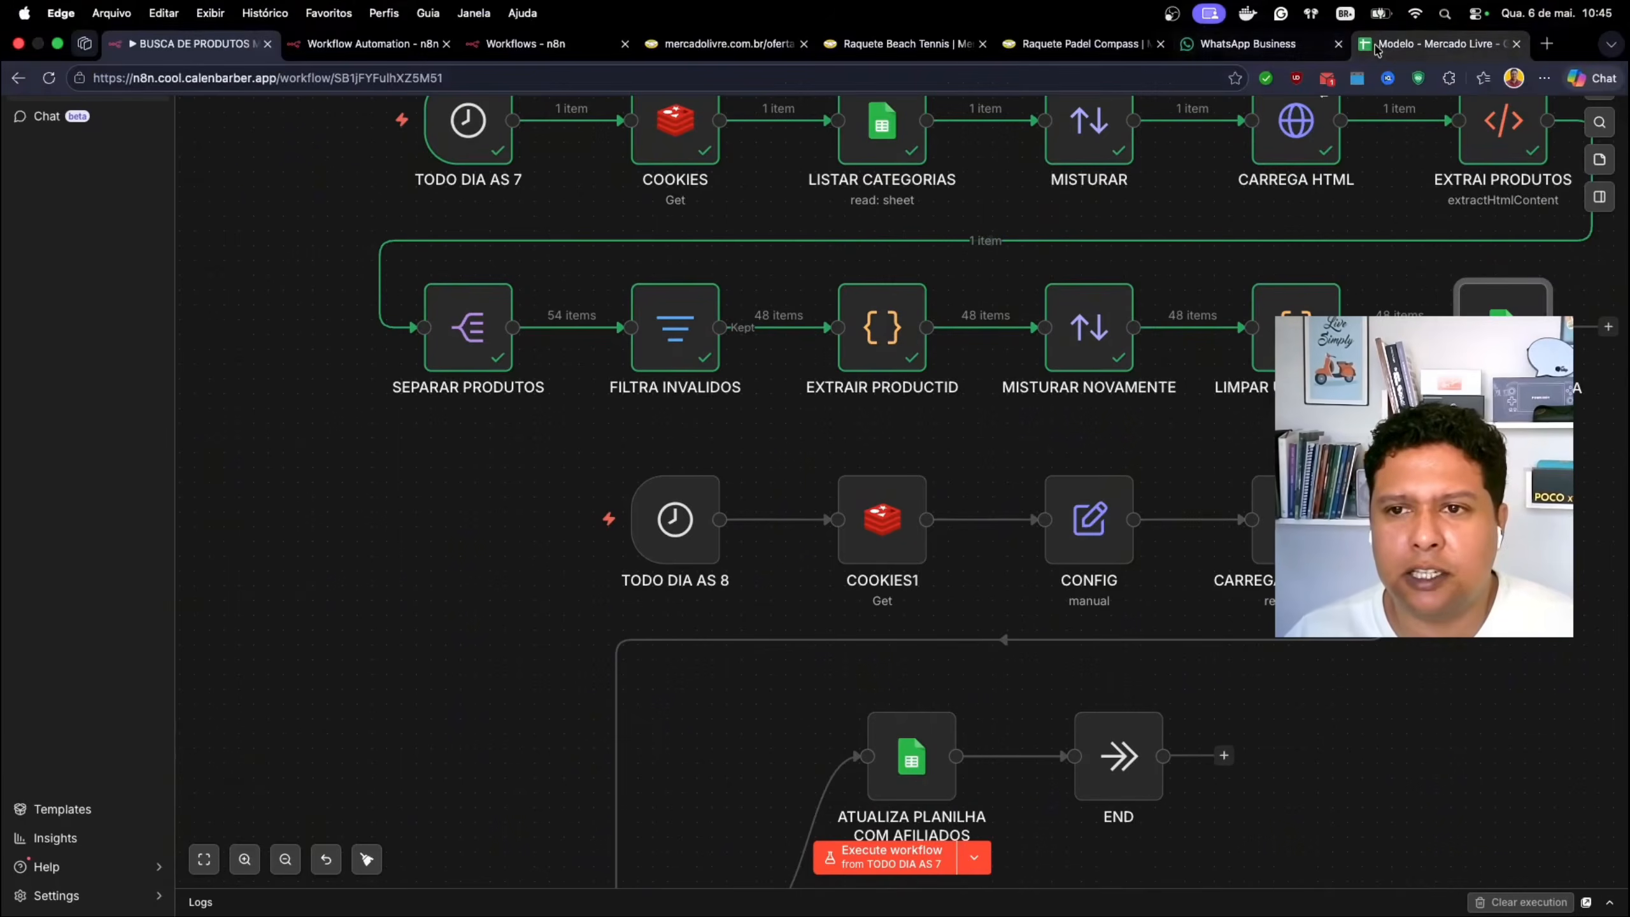
pyautogui.click(1379, 46)
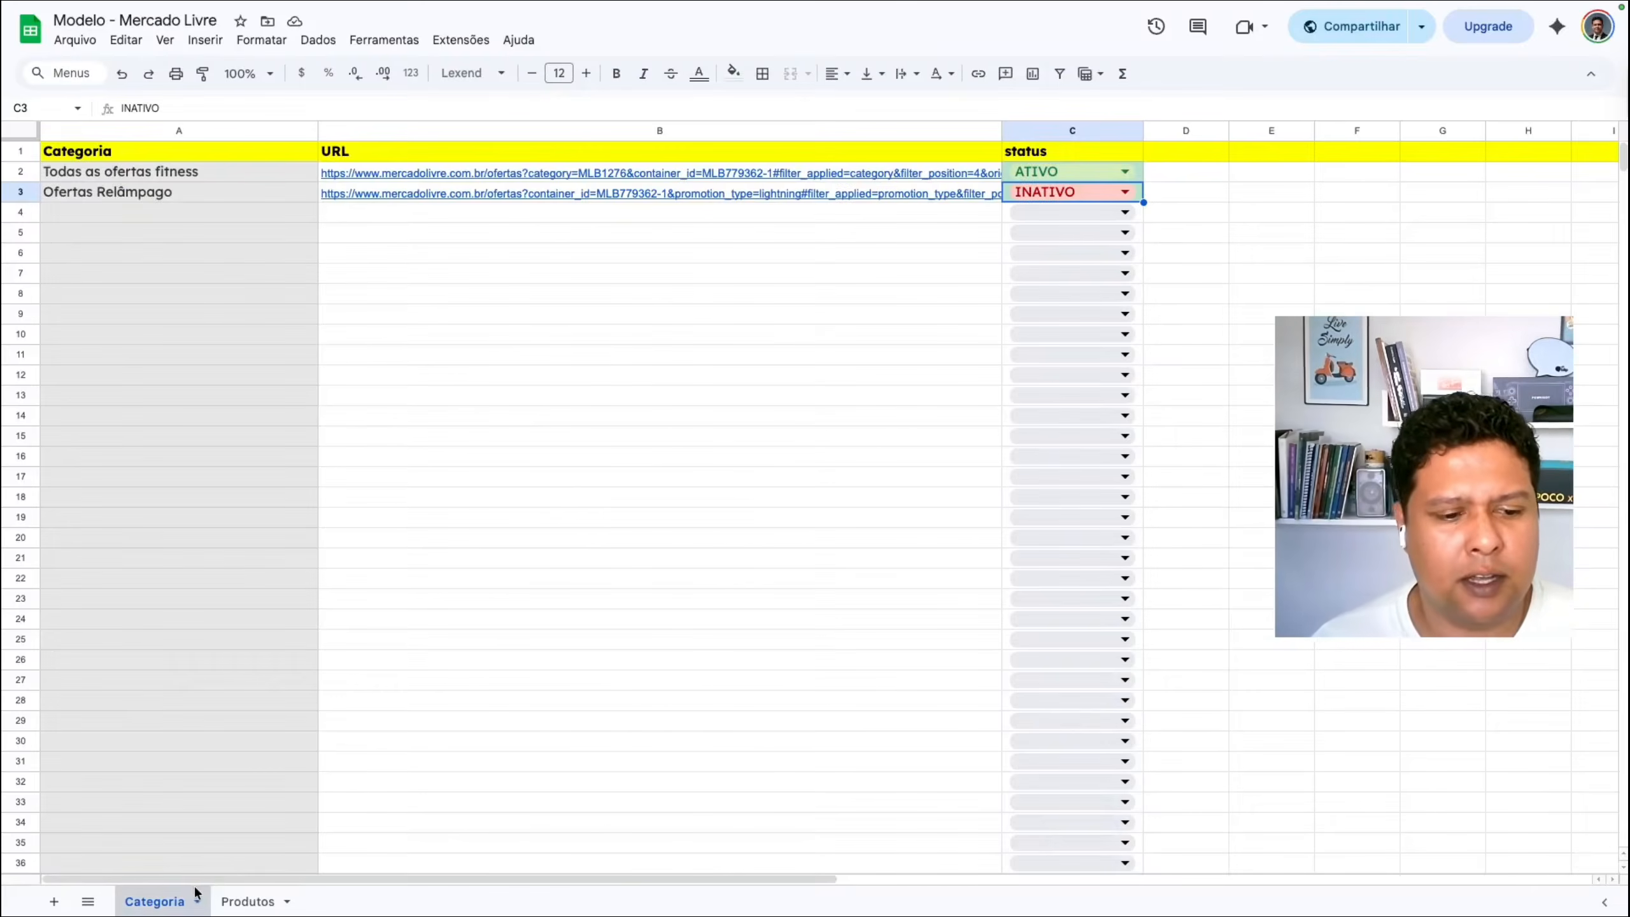
pyautogui.click(244, 902)
pyautogui.click(8, 203)
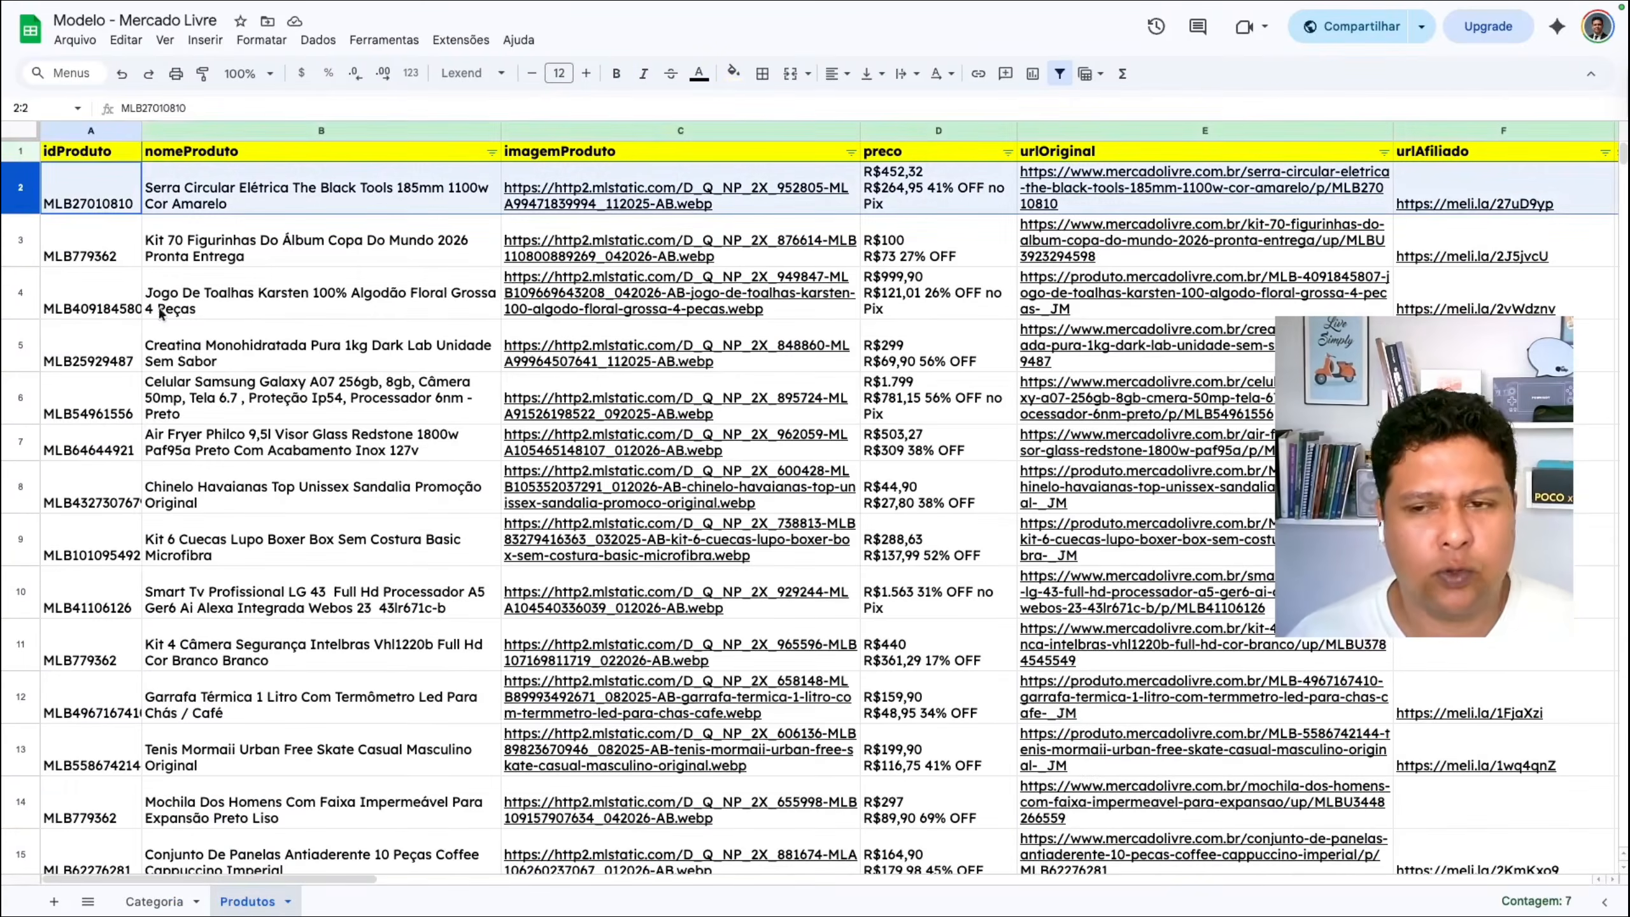
pyautogui.scroll(-15, 7, 203)
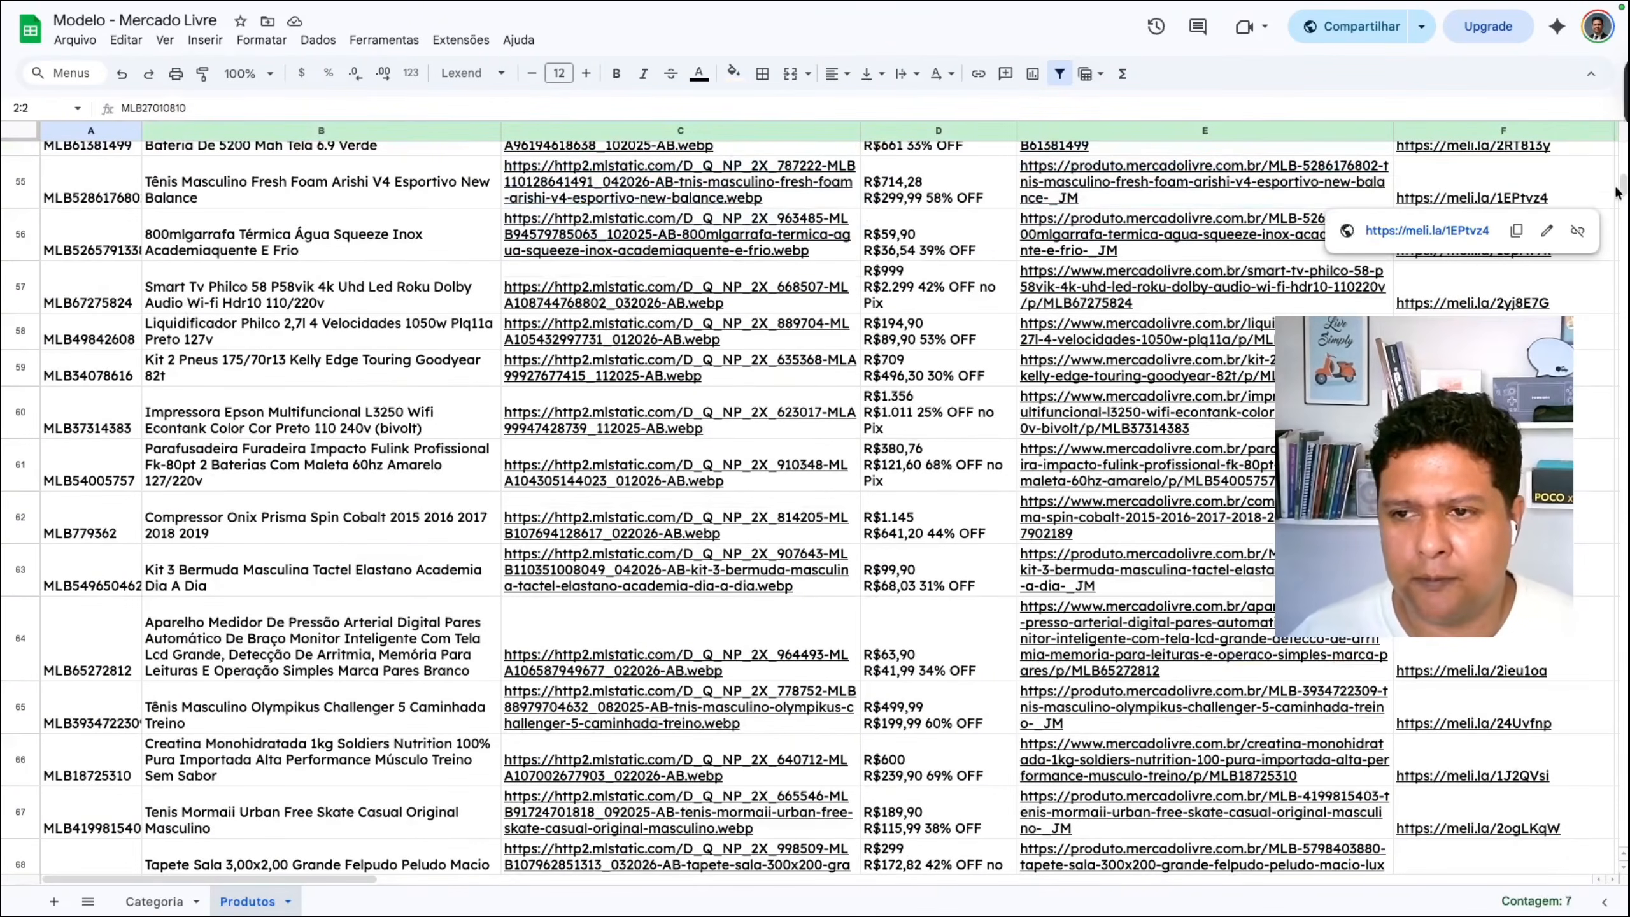
pyautogui.moveTo(1622, 188); pyautogui.dragTo(1599, 498)
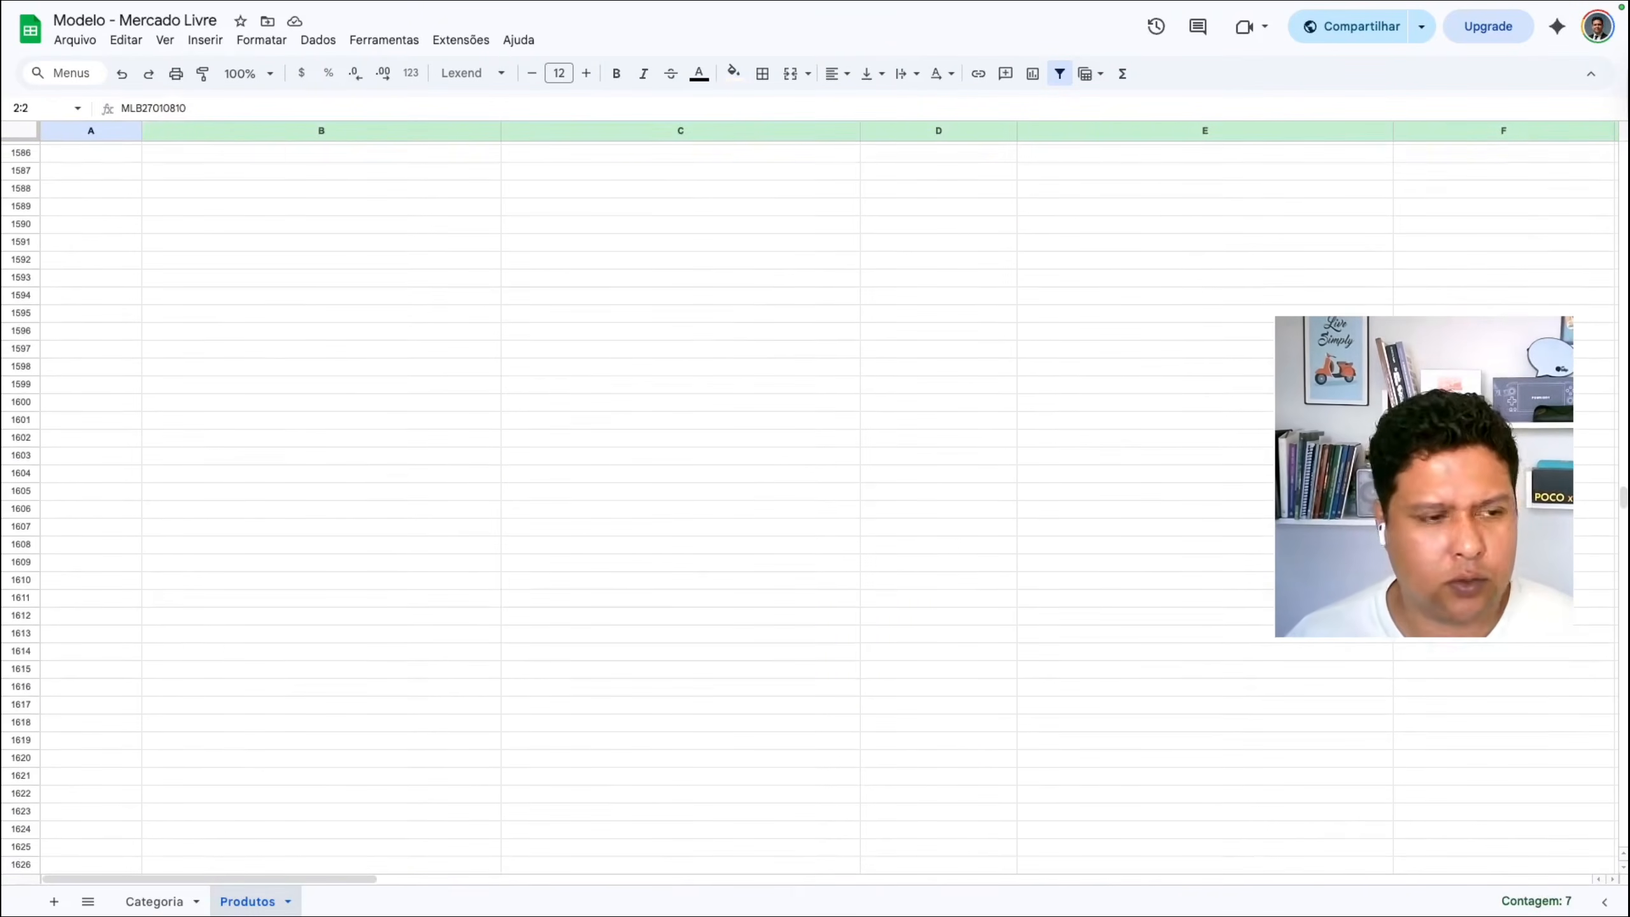
pyautogui.keyDown('shift'); pyautogui.click(20, 188); pyautogui.keyUp('shift')
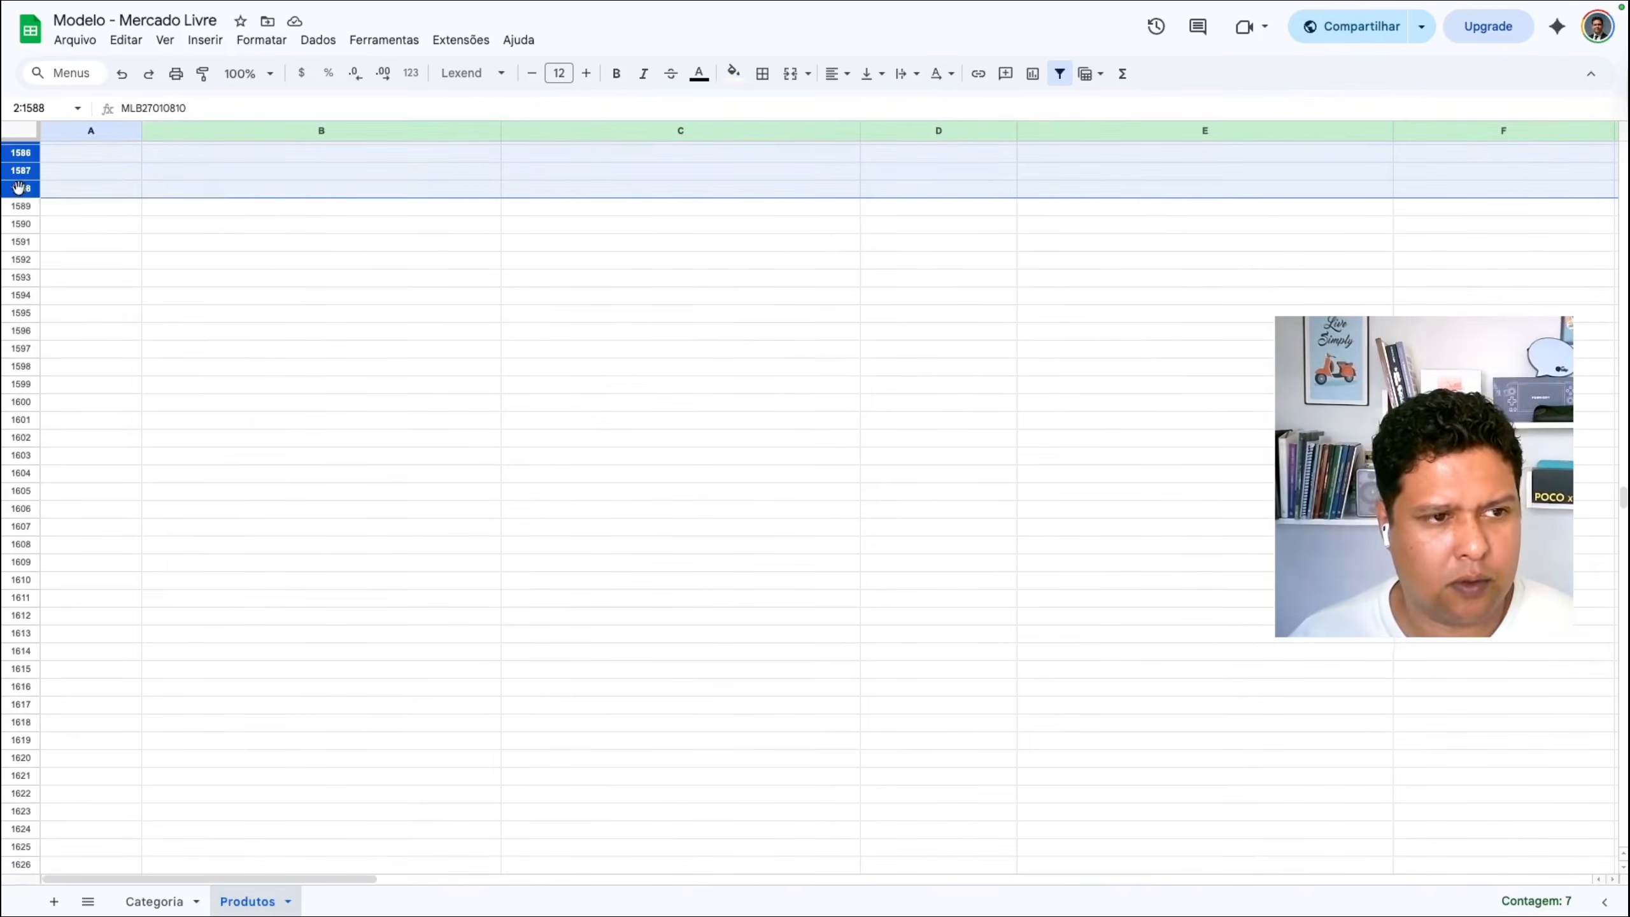
pyautogui.rightClick(21, 187)
pyautogui.click(93, 383)
pyautogui.scroll(20, 342, 448)
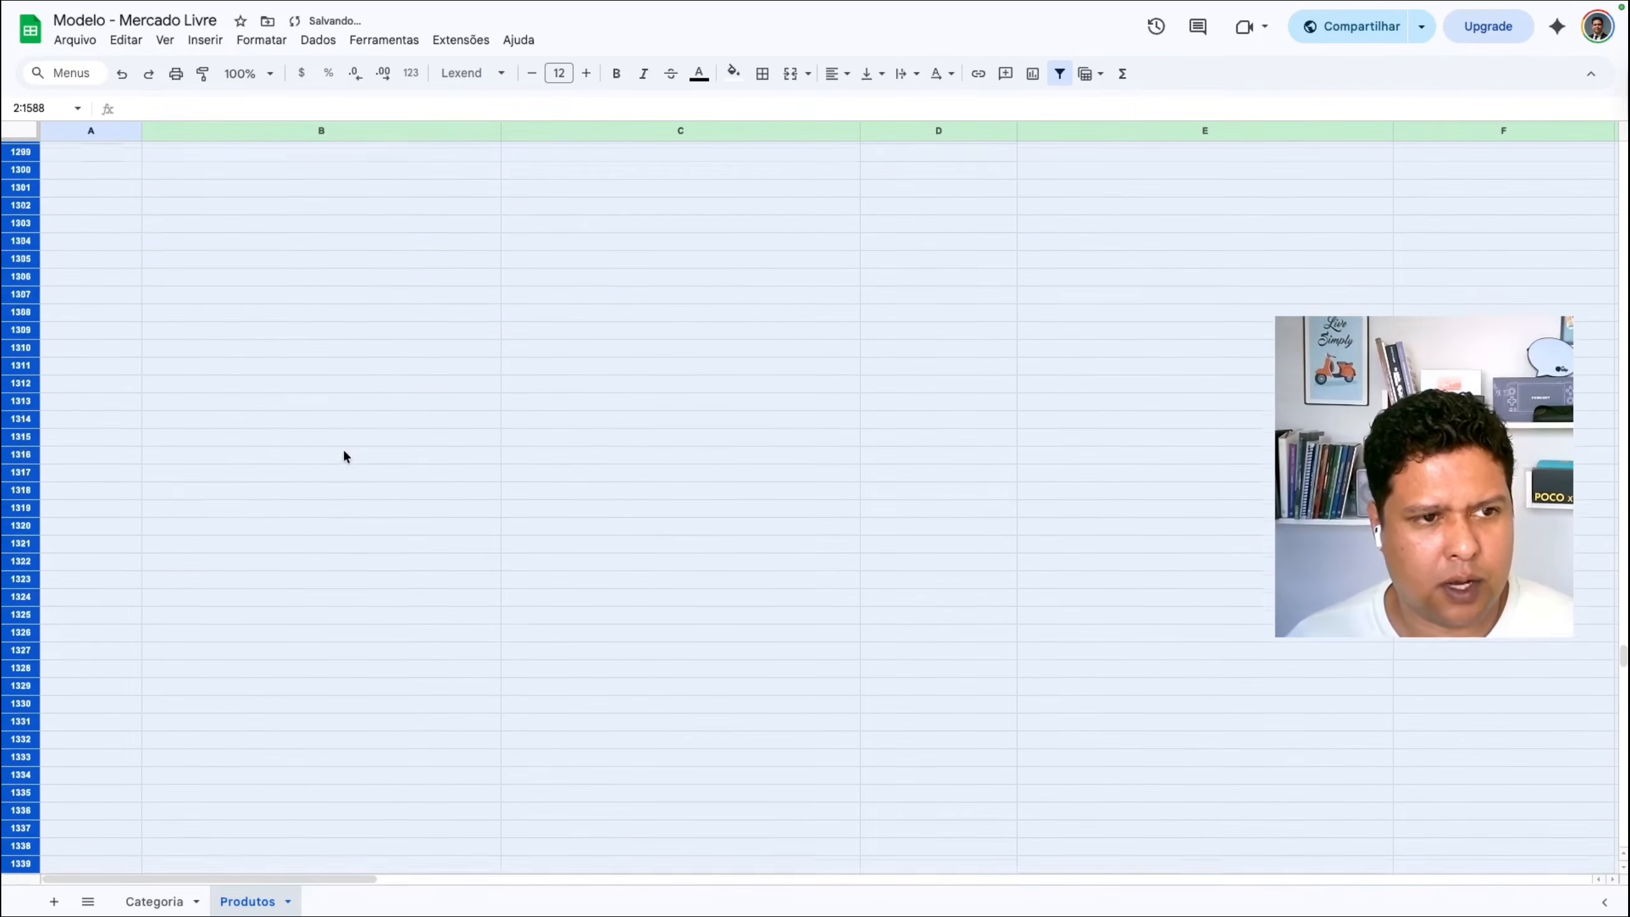
pyautogui.click(896, 581)
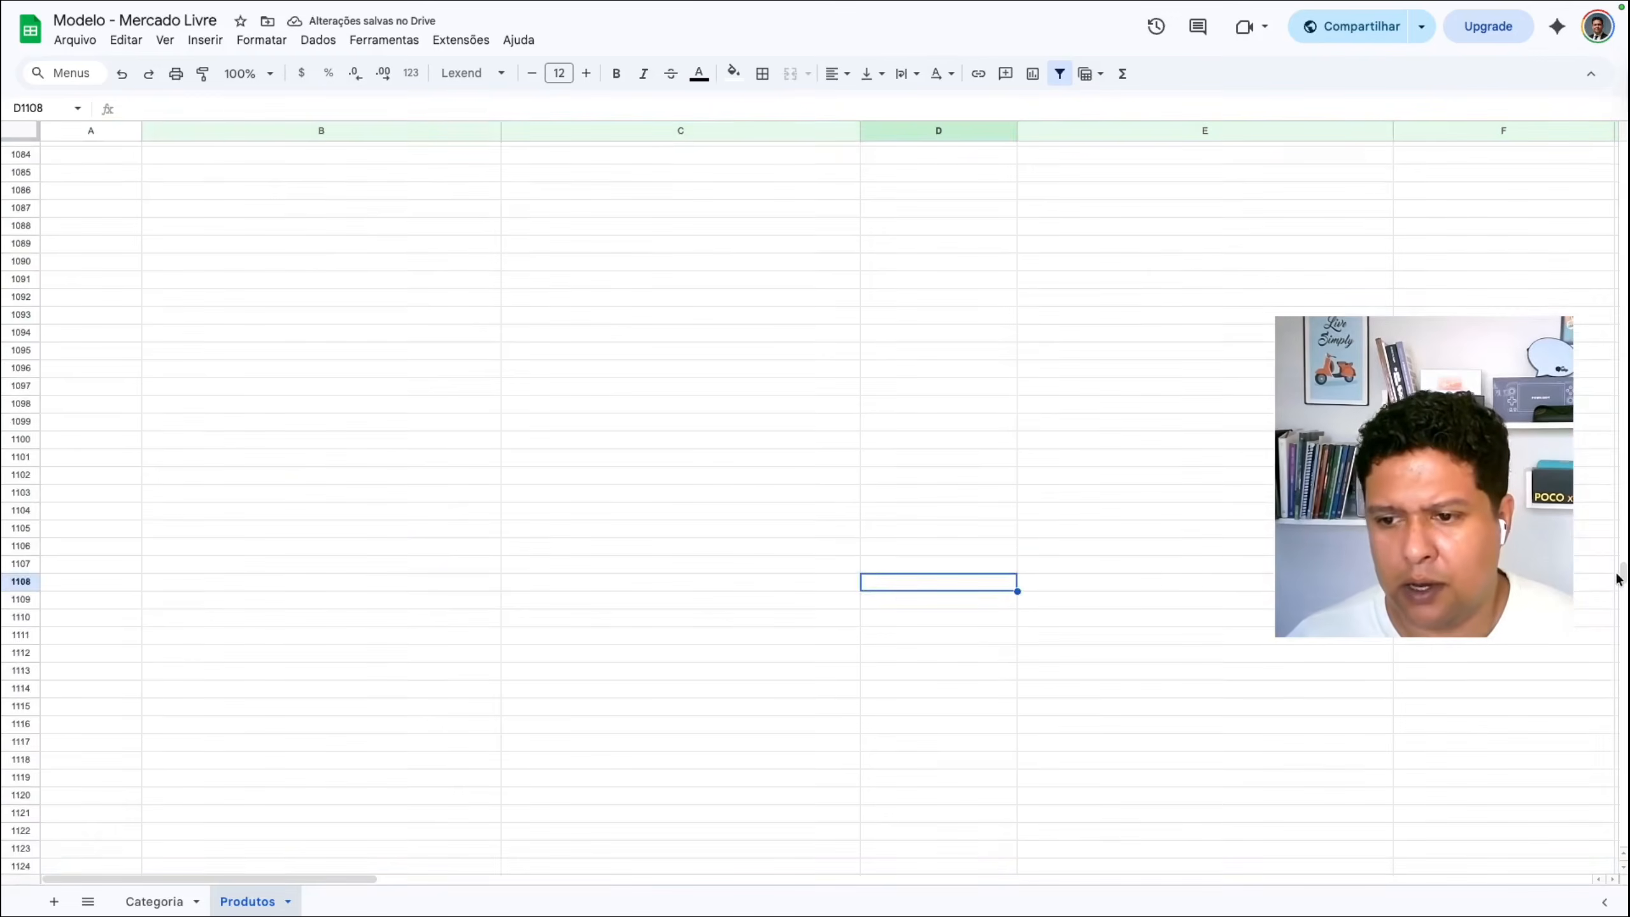
pyautogui.moveTo(1622, 571); pyautogui.dragTo(1602, 138)
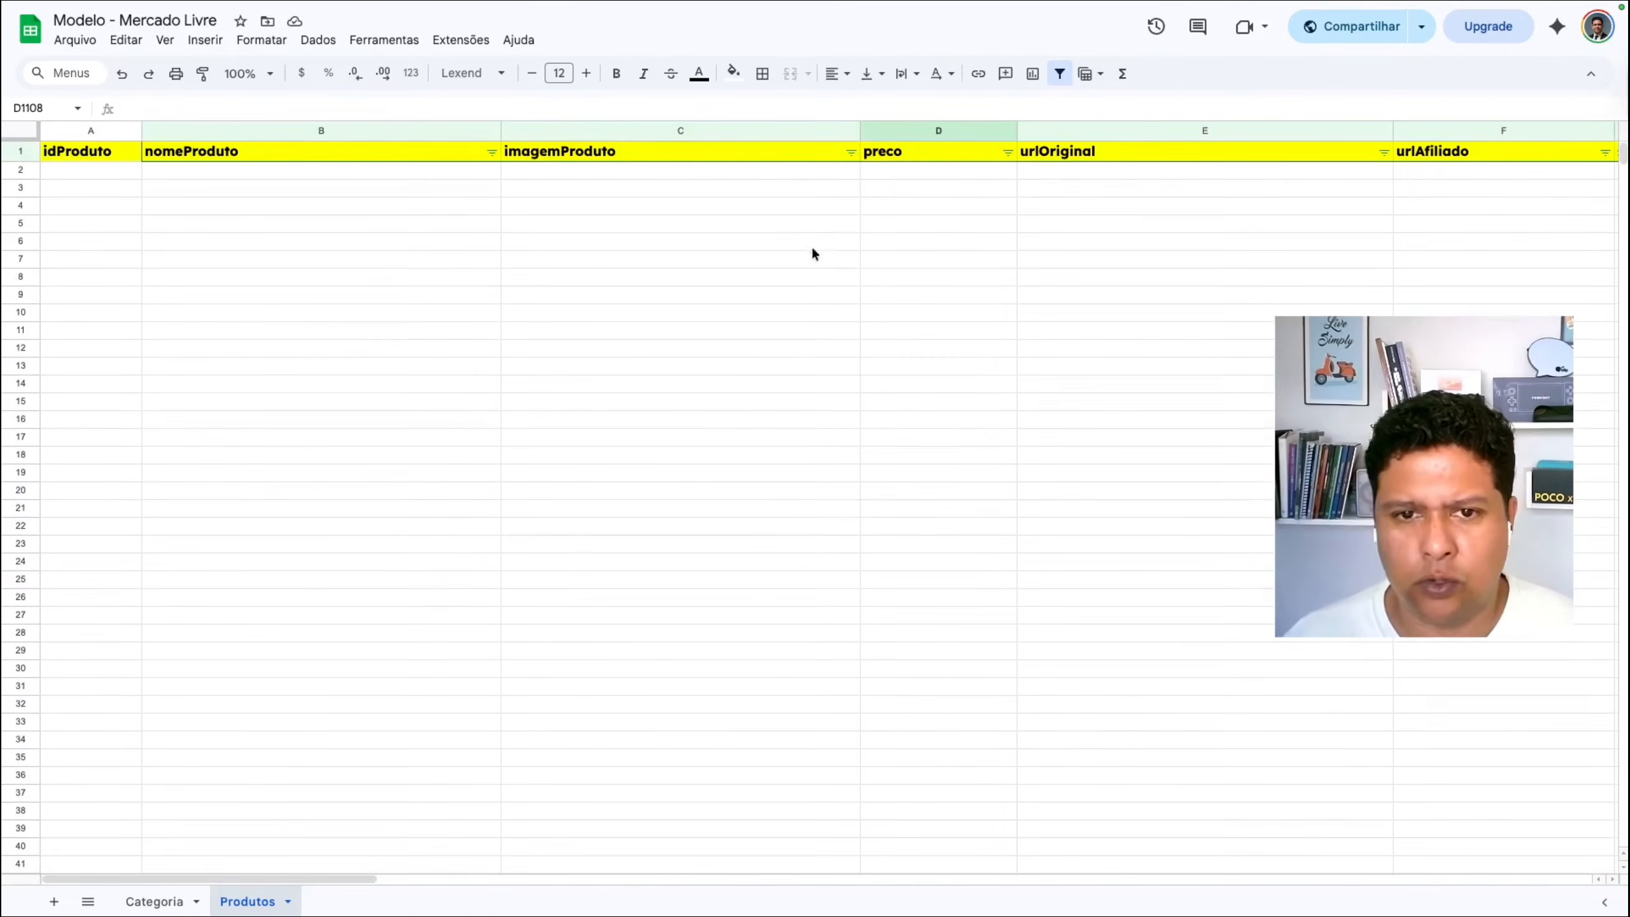
# Step: Return to the BUSCA DE PRODUTOS MERCADO LIVRE workflow and execute the ATUALIZAR PLANILHA COM PRODUTOS node
pyautogui.moveTo(193, 6)
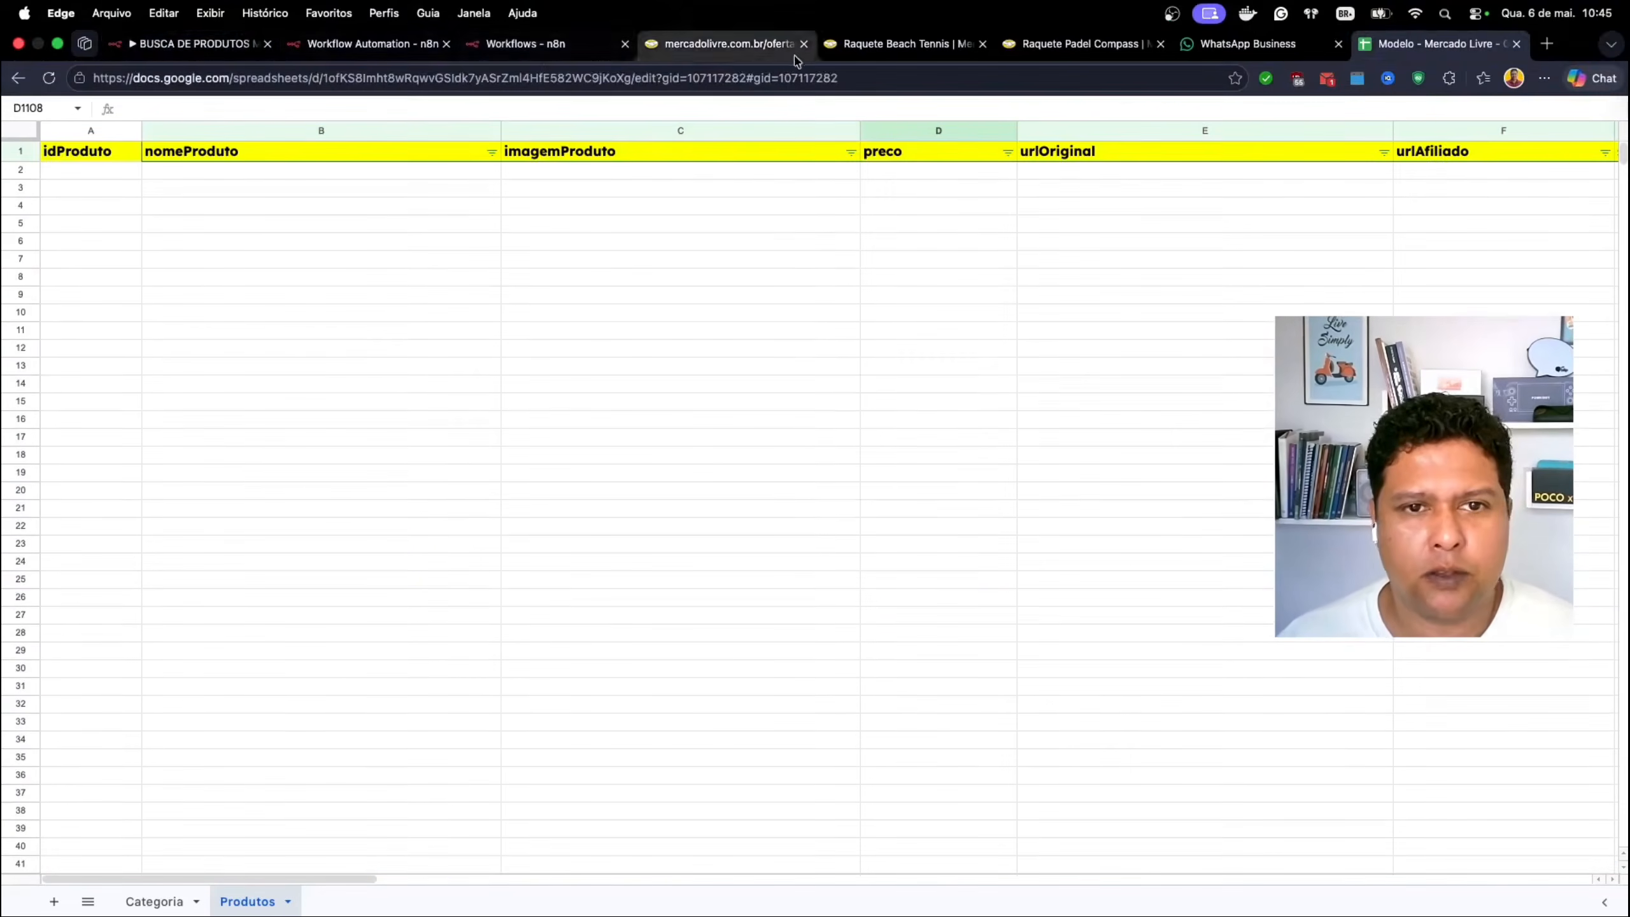
pyautogui.click(192, 44)
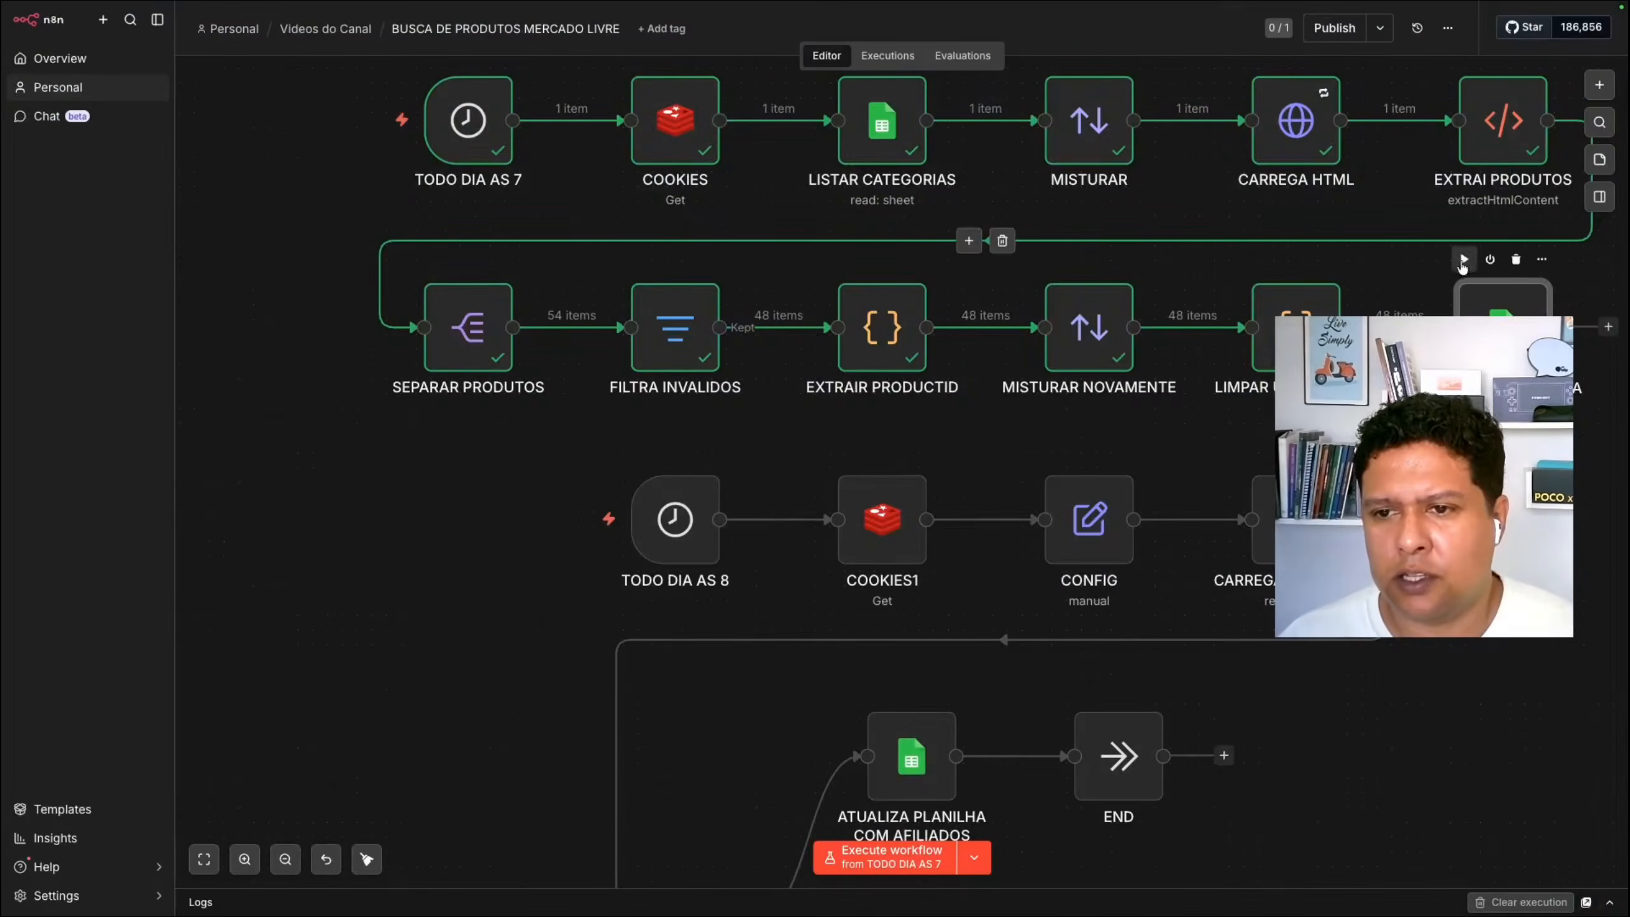
pyautogui.click(1463, 260)
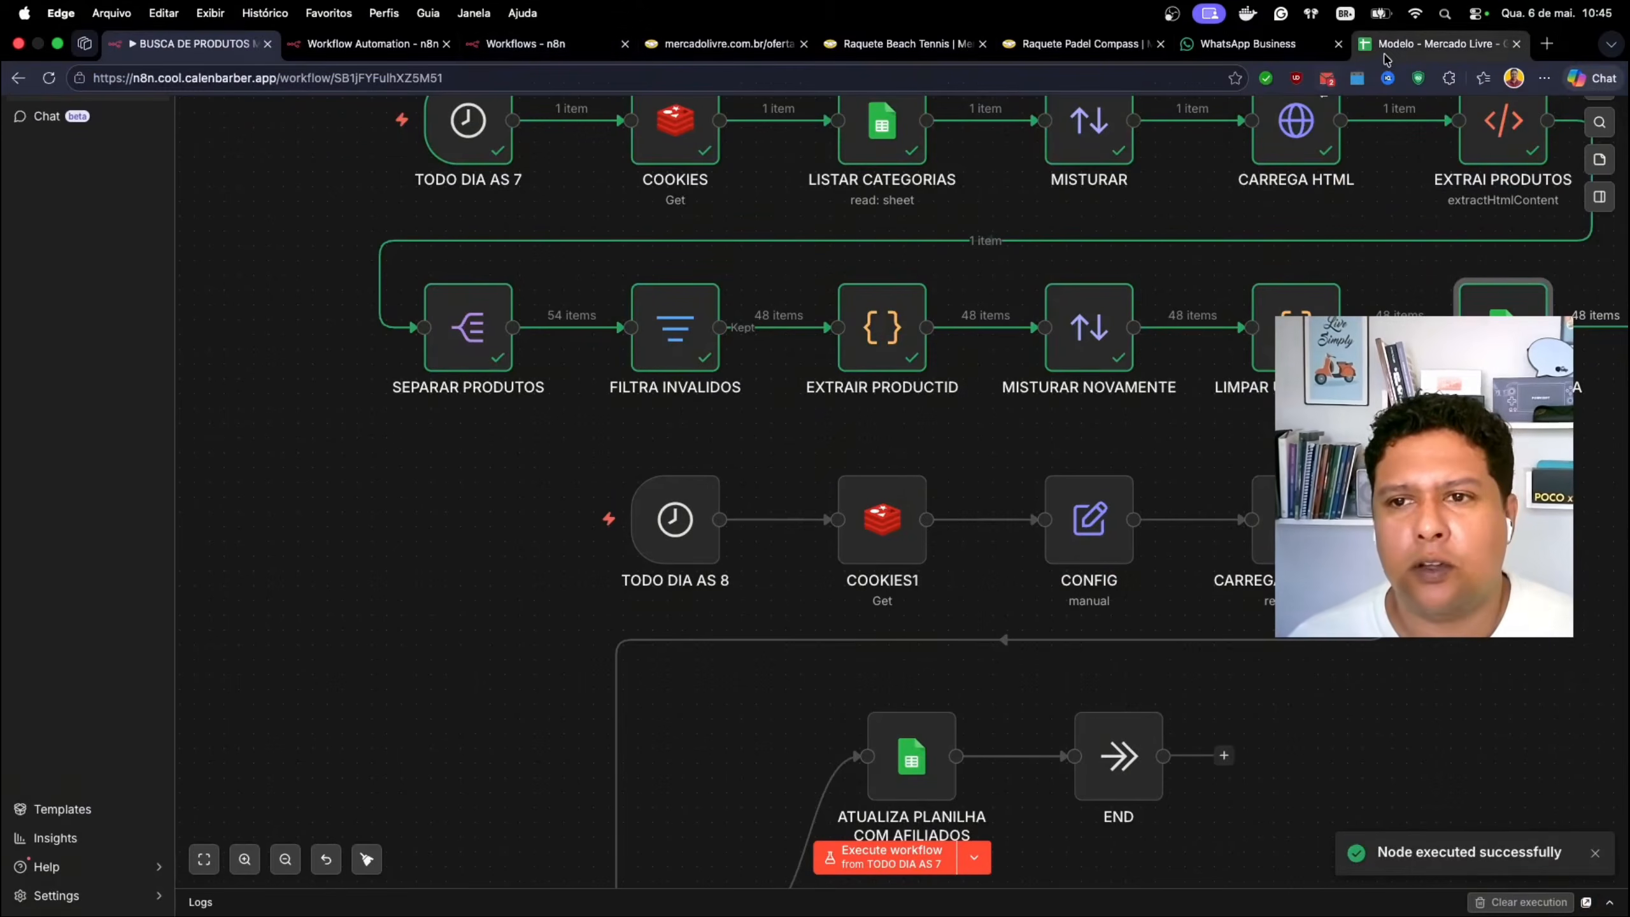
# Step: Check the product rows written to the Produtos sheet, including the urlAfiliado, status, success and data columns
pyautogui.click(1391, 51)
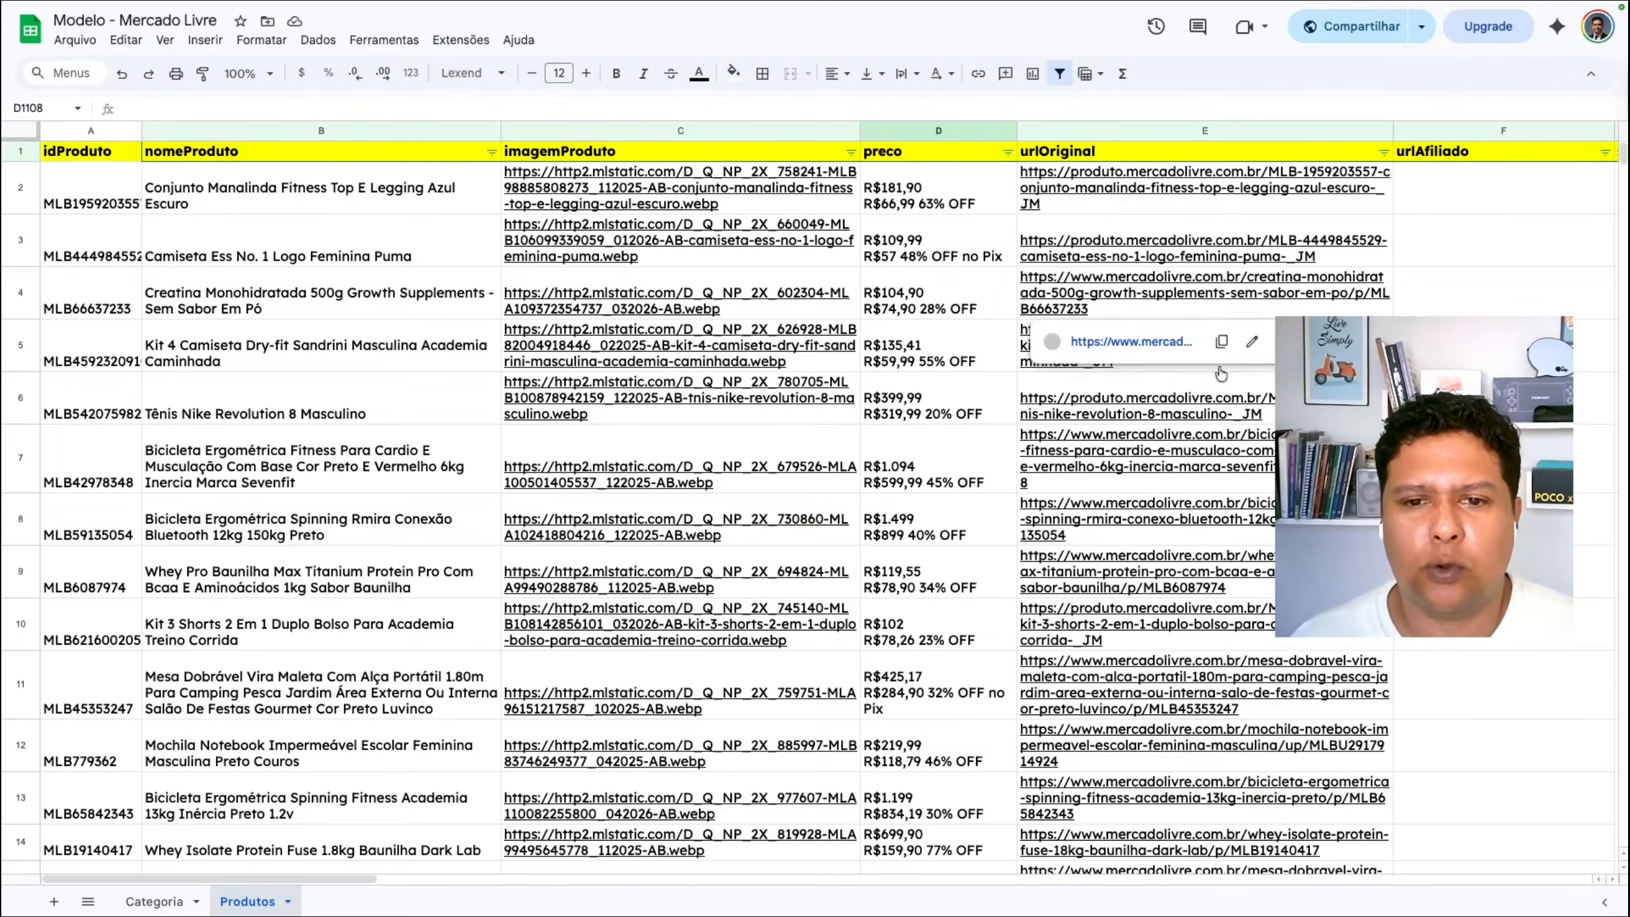
pyautogui.scroll(-3, 1191, 493)
pyautogui.moveTo(319, 879); pyautogui.dragTo(491, 879)
pyautogui.scroll(3, 546, 429)
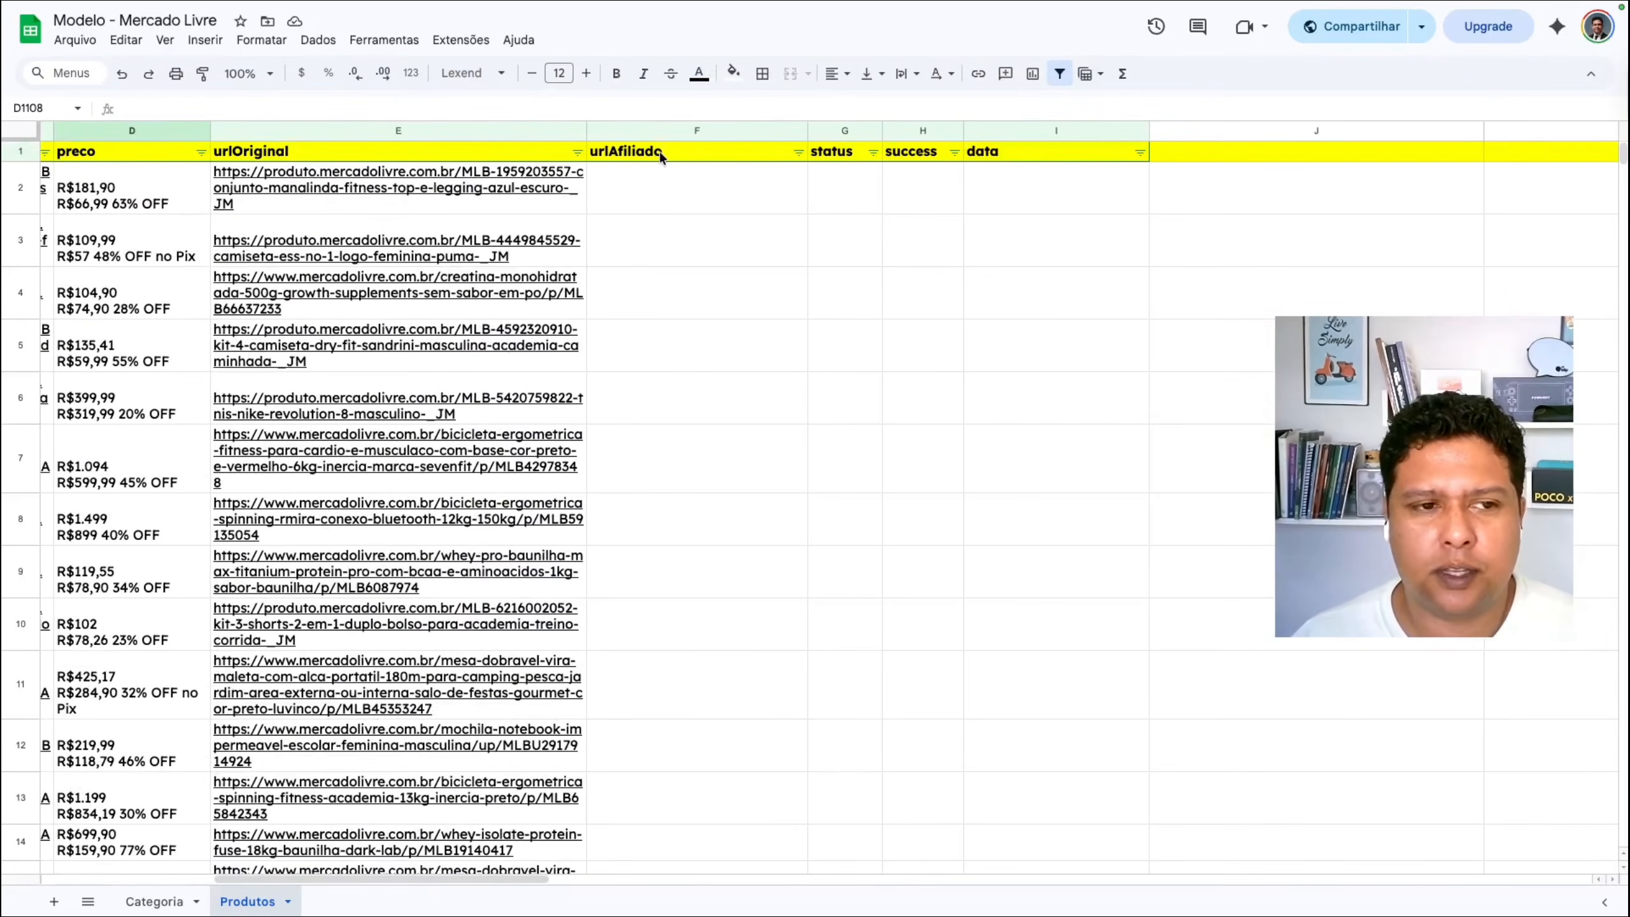
# Step: Return to the n8n workflow and execute the TODO DIA AS 8 affiliate-link flow through its END node
pyautogui.moveTo(64, 3)
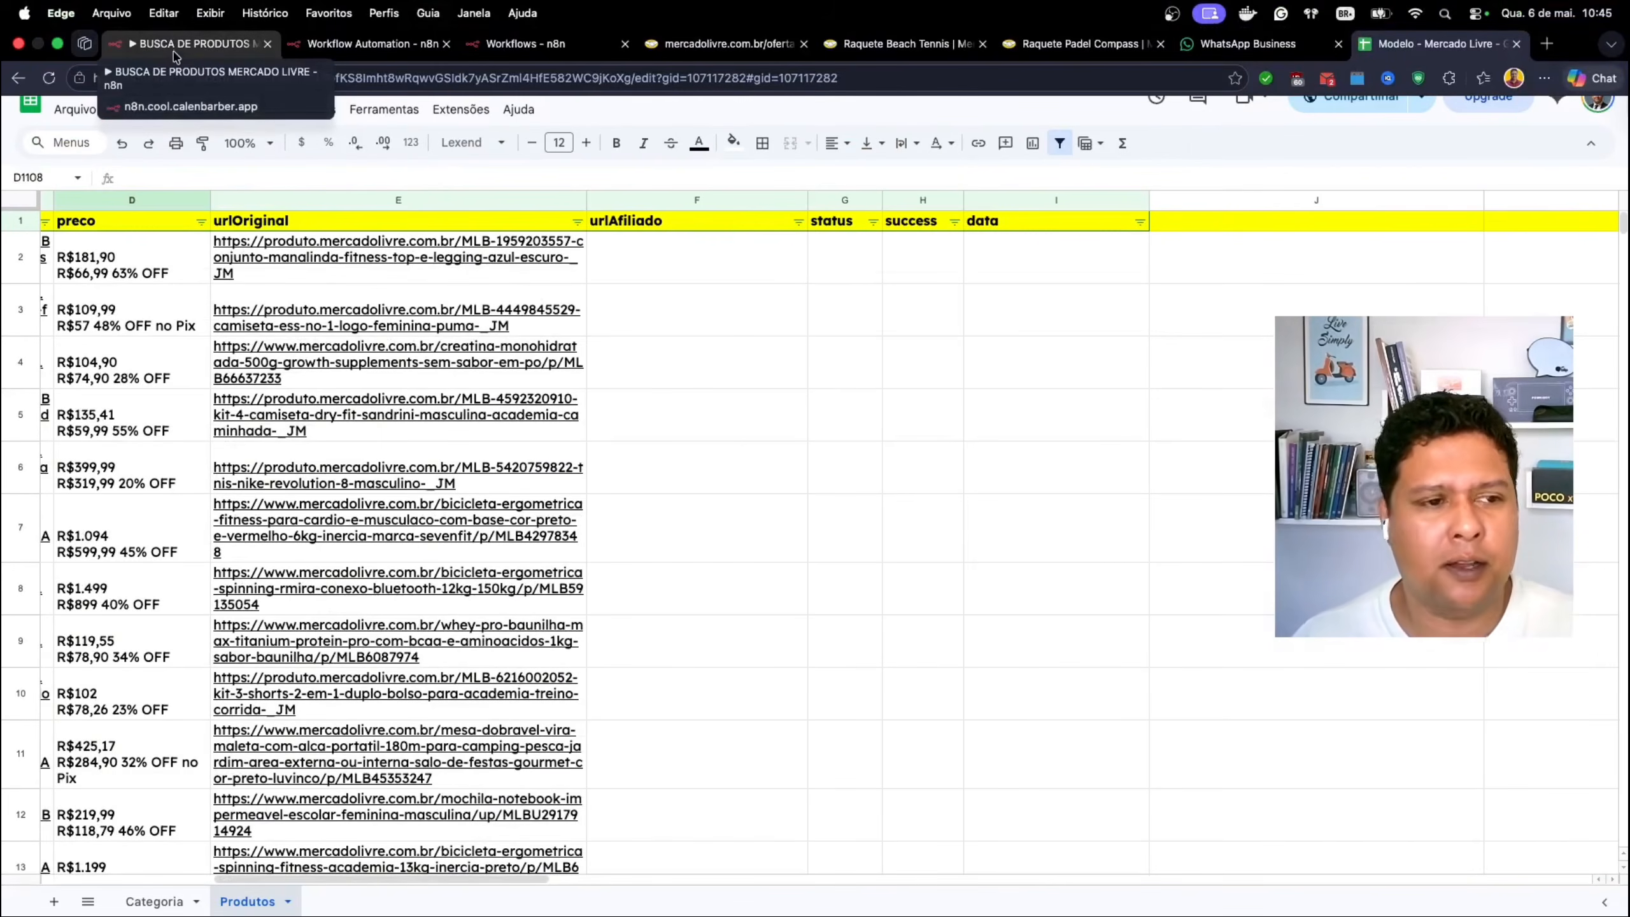
pyautogui.click(176, 52)
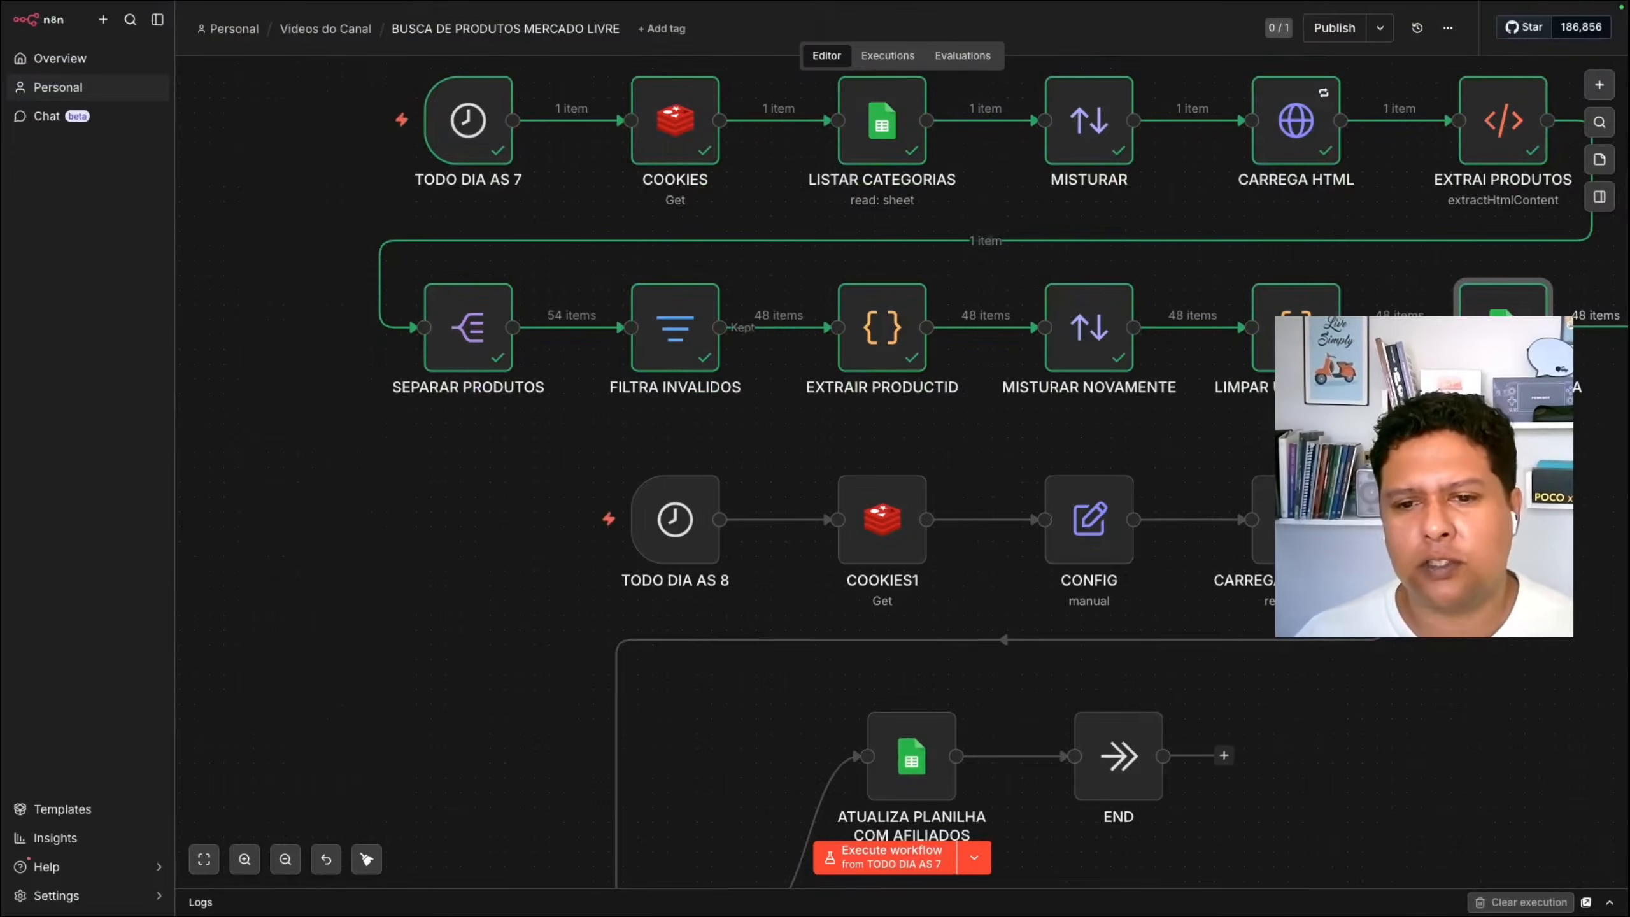
pyautogui.scroll(-5, 616, 514)
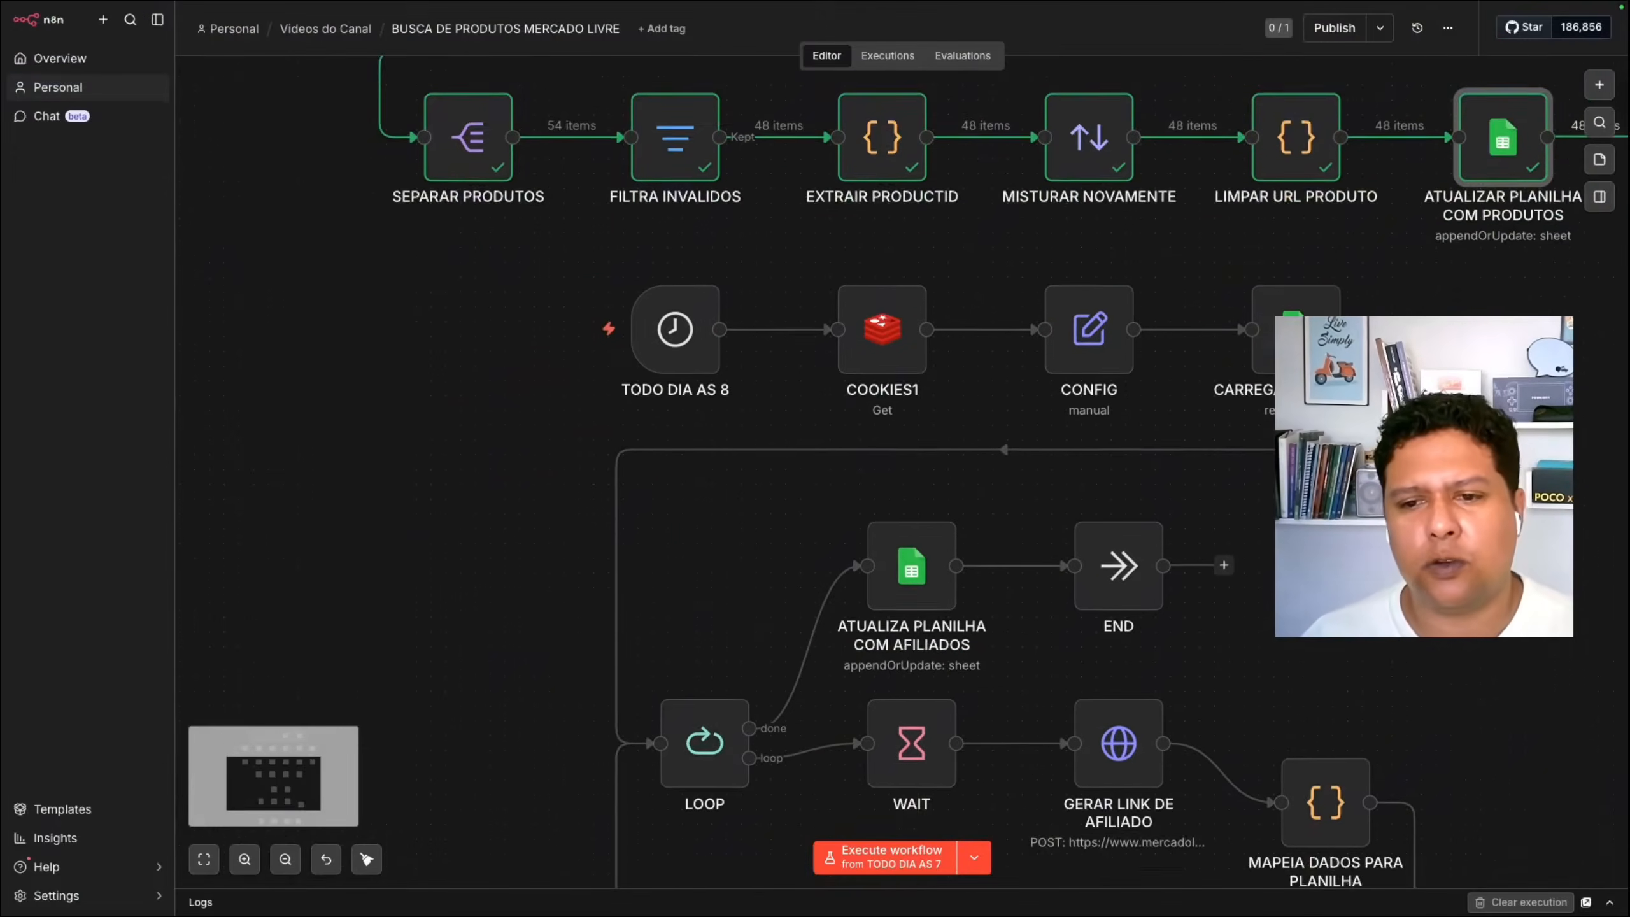
pyautogui.scroll(-2, 611, 257)
pyautogui.hscroll(2, 612, 256)
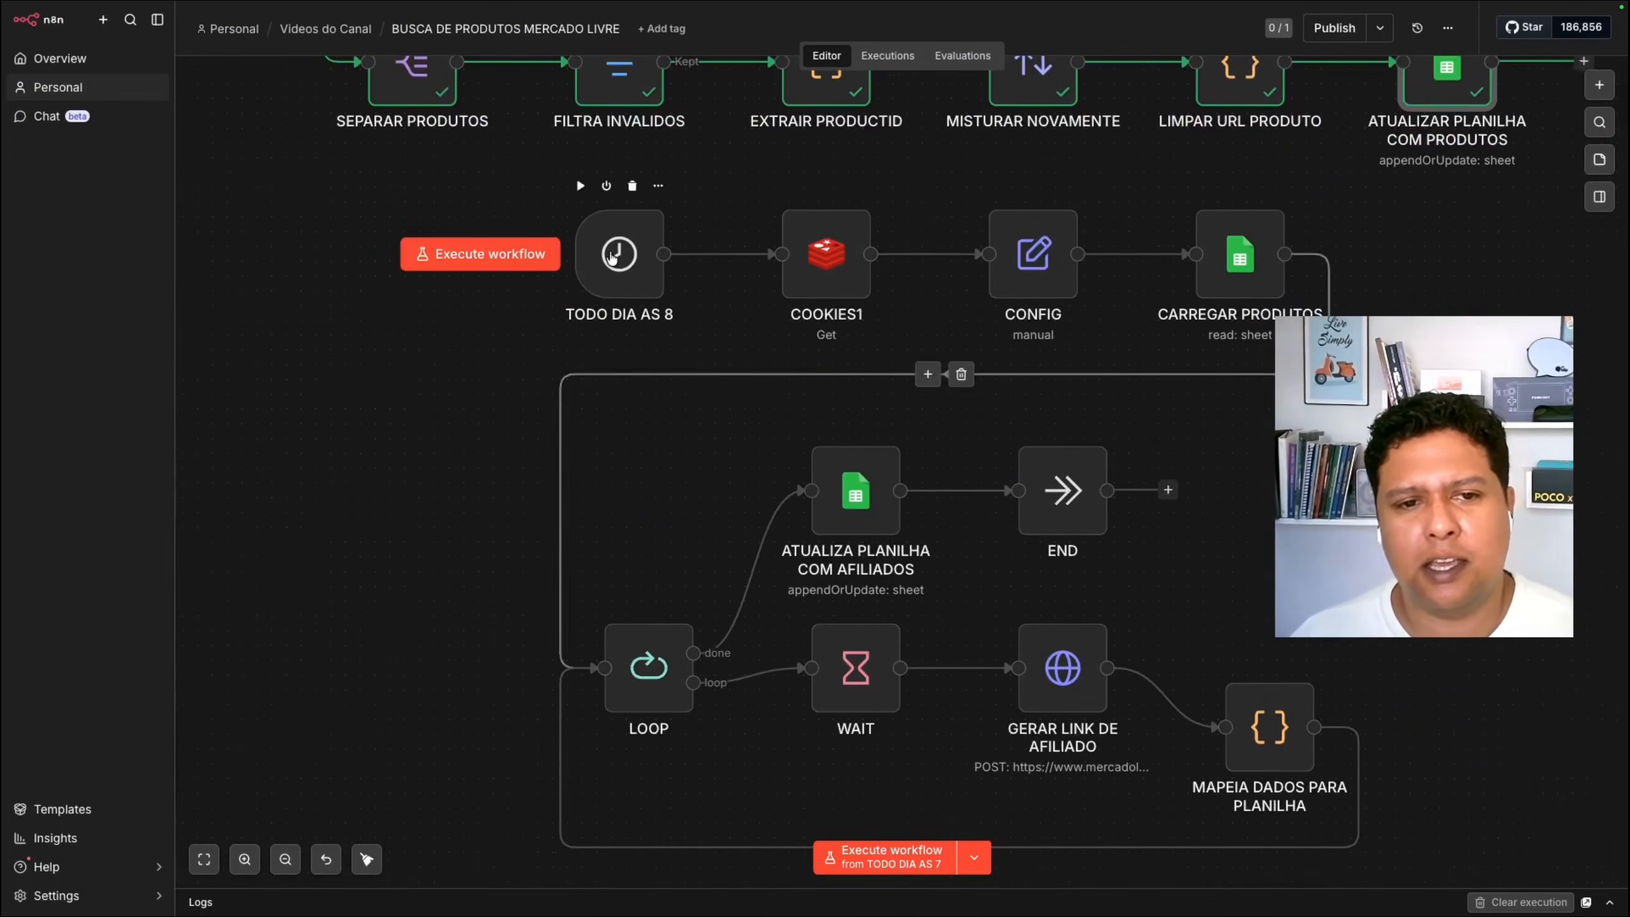
pyautogui.click(611, 256)
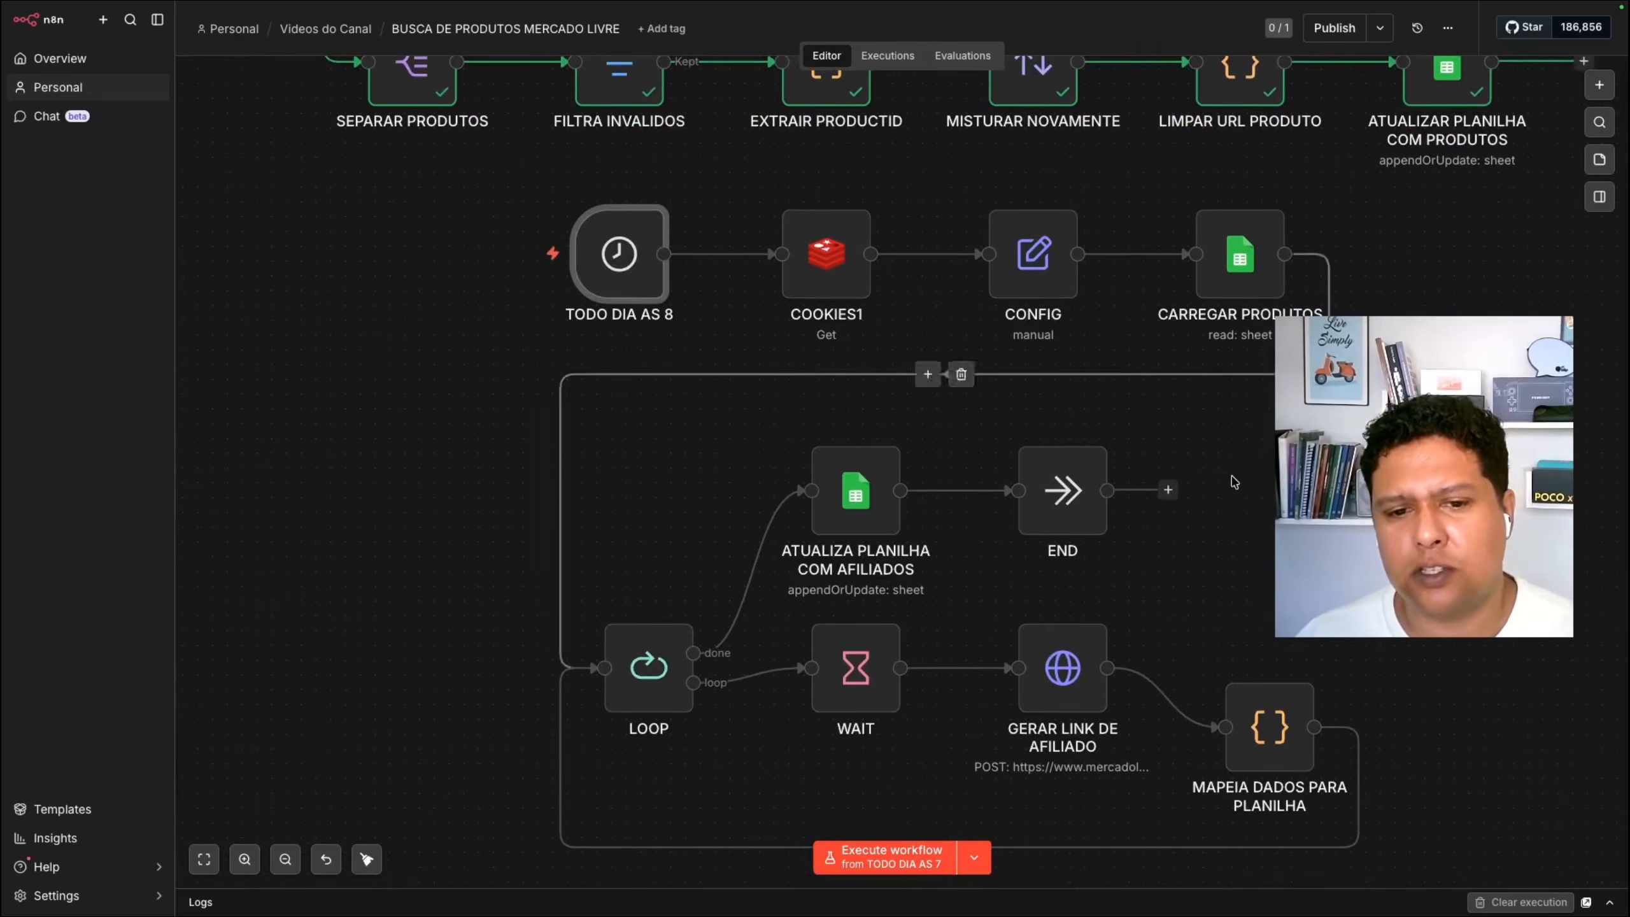
pyautogui.moveTo(1073, 674)
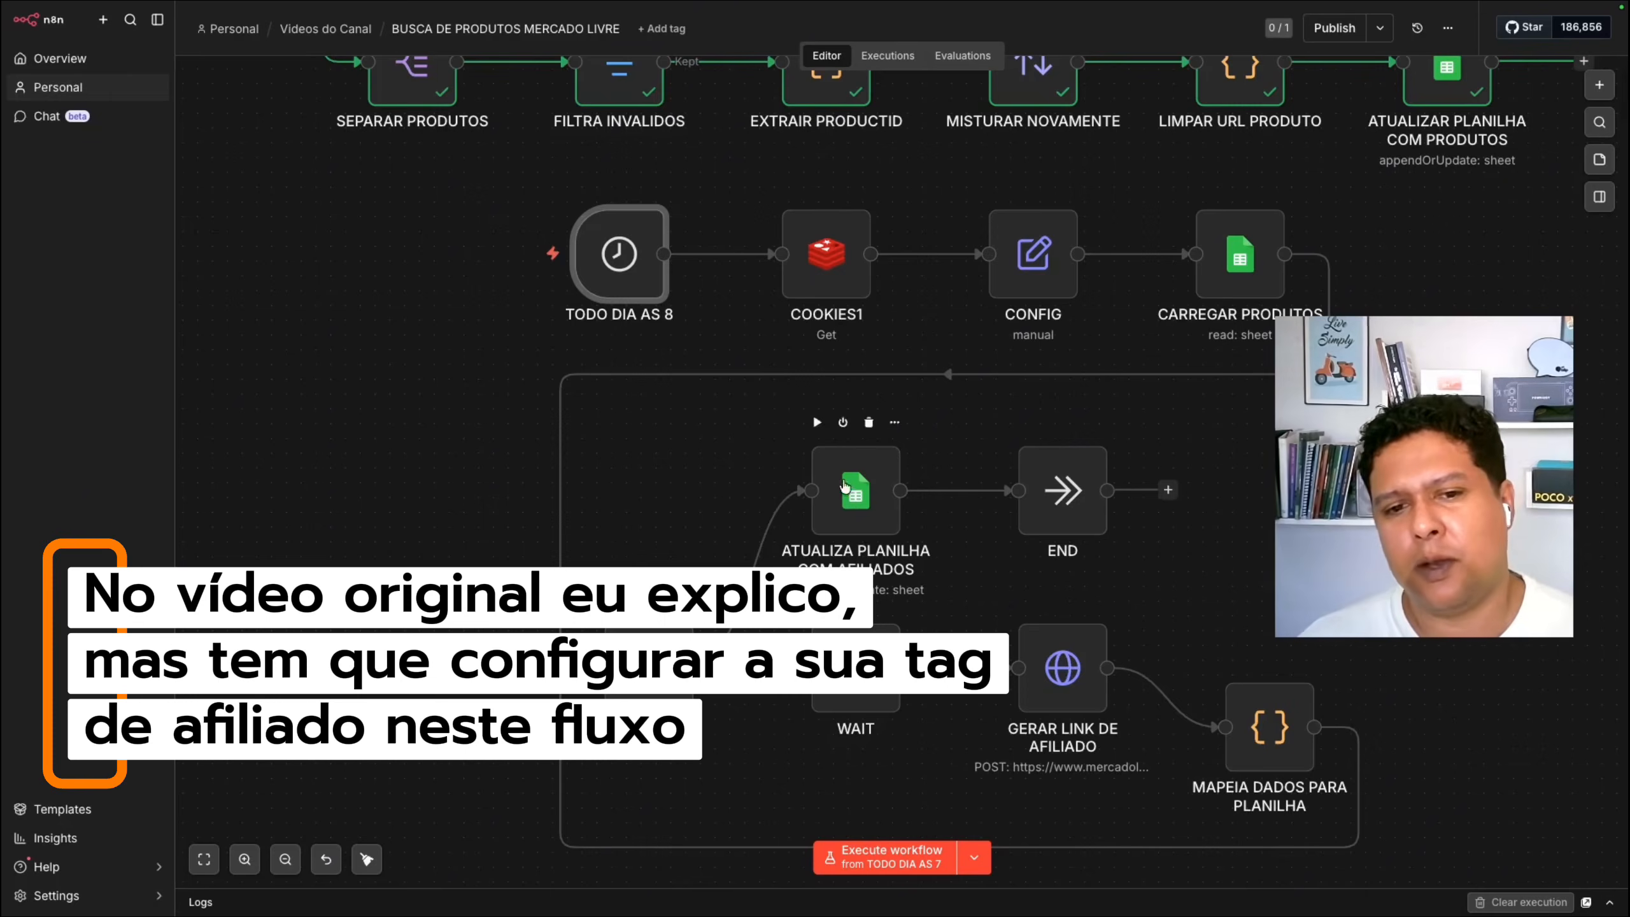
pyautogui.click(1024, 422)
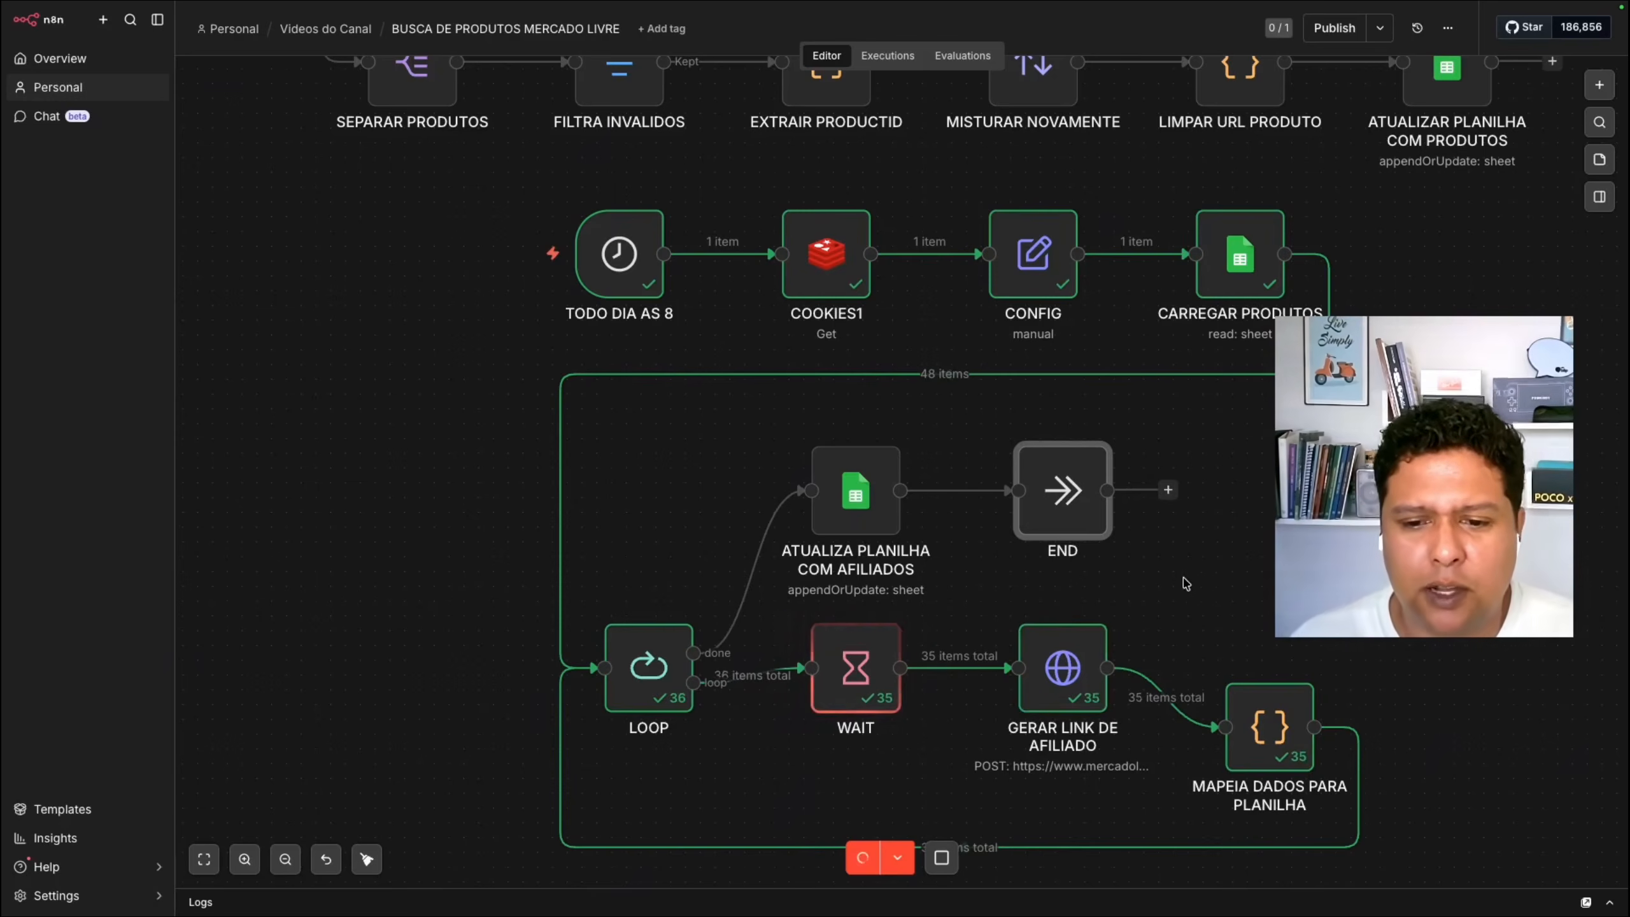
# Step: Search the node library for "wuz" and add a Wuzapi Group node with the List operation to the workflow
pyautogui.scroll(-8, 1219, 629)
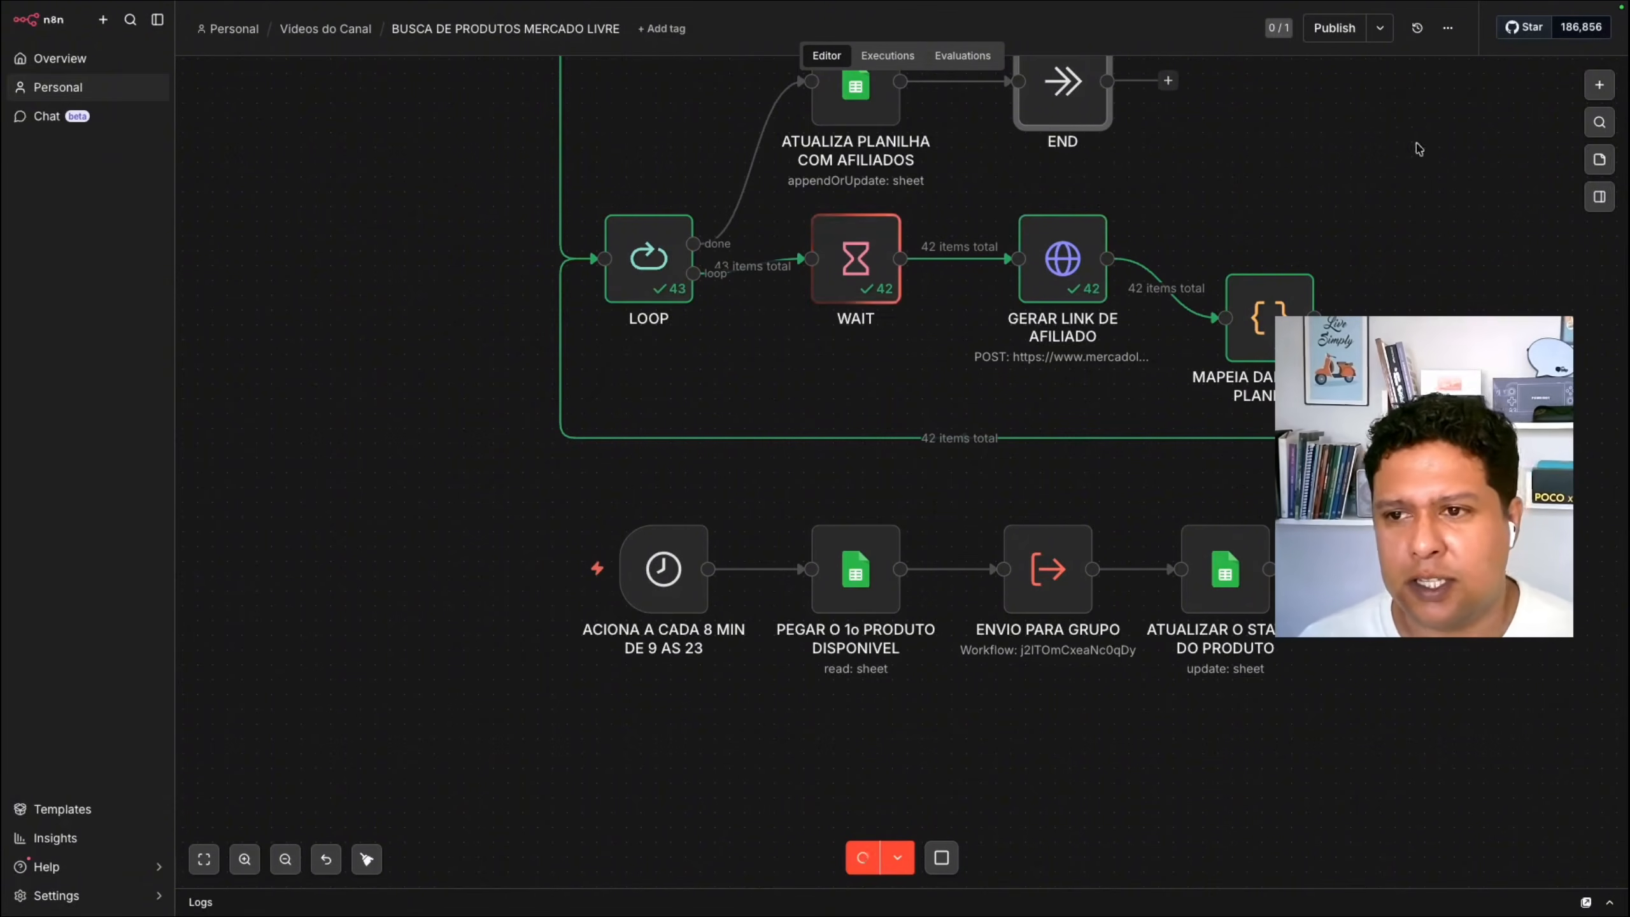
pyautogui.click(1599, 84)
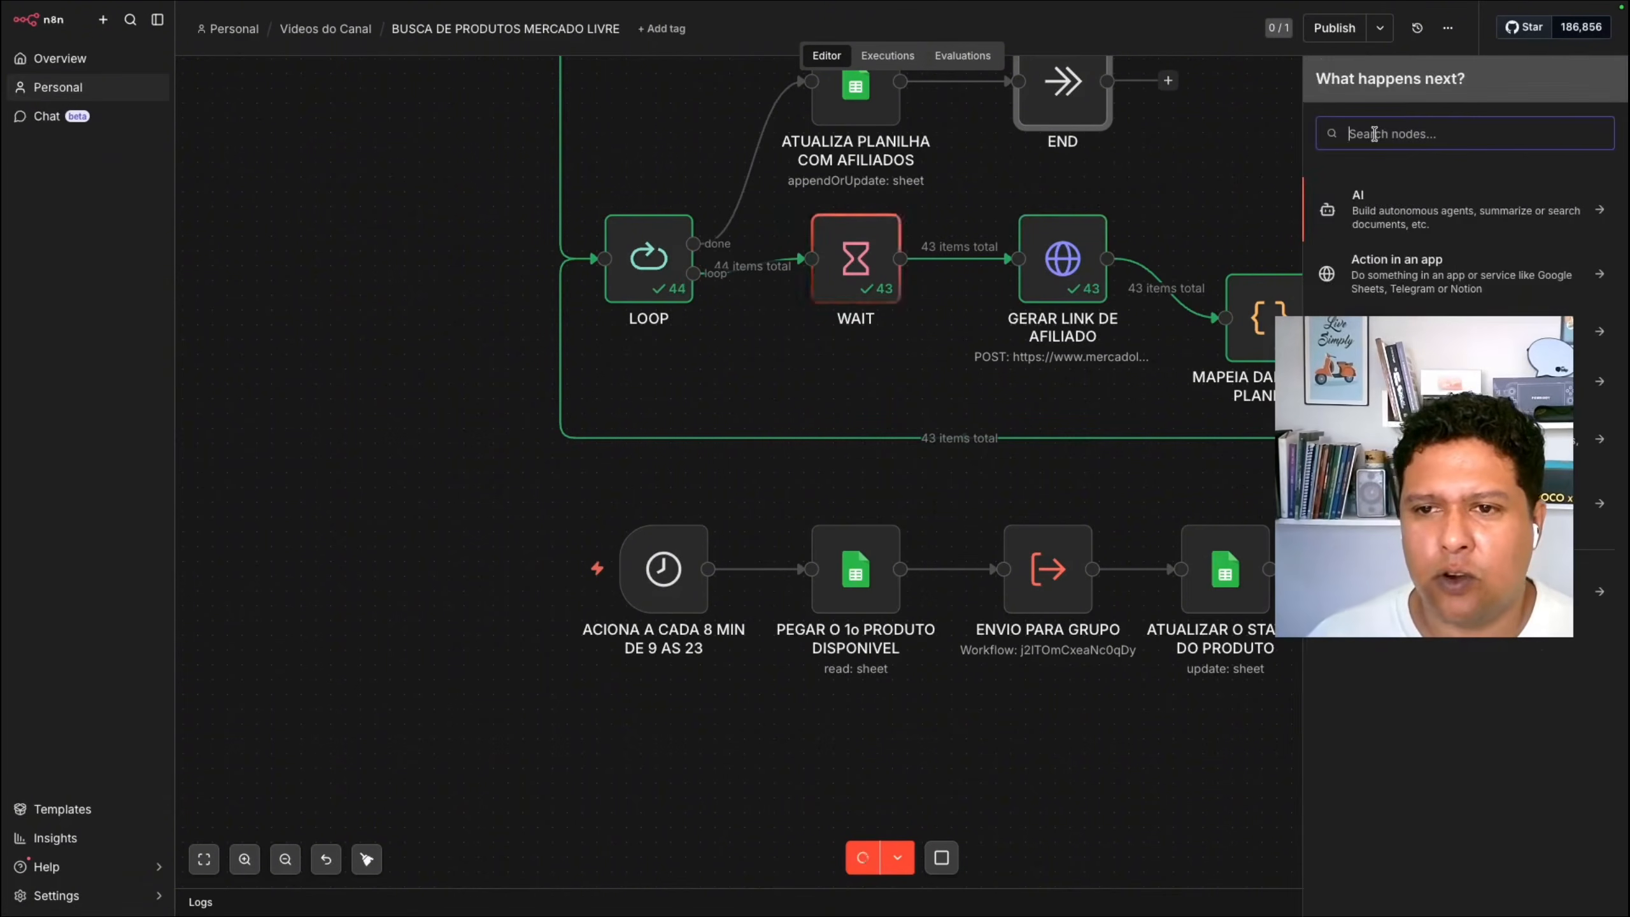
pyautogui.write('wuz')
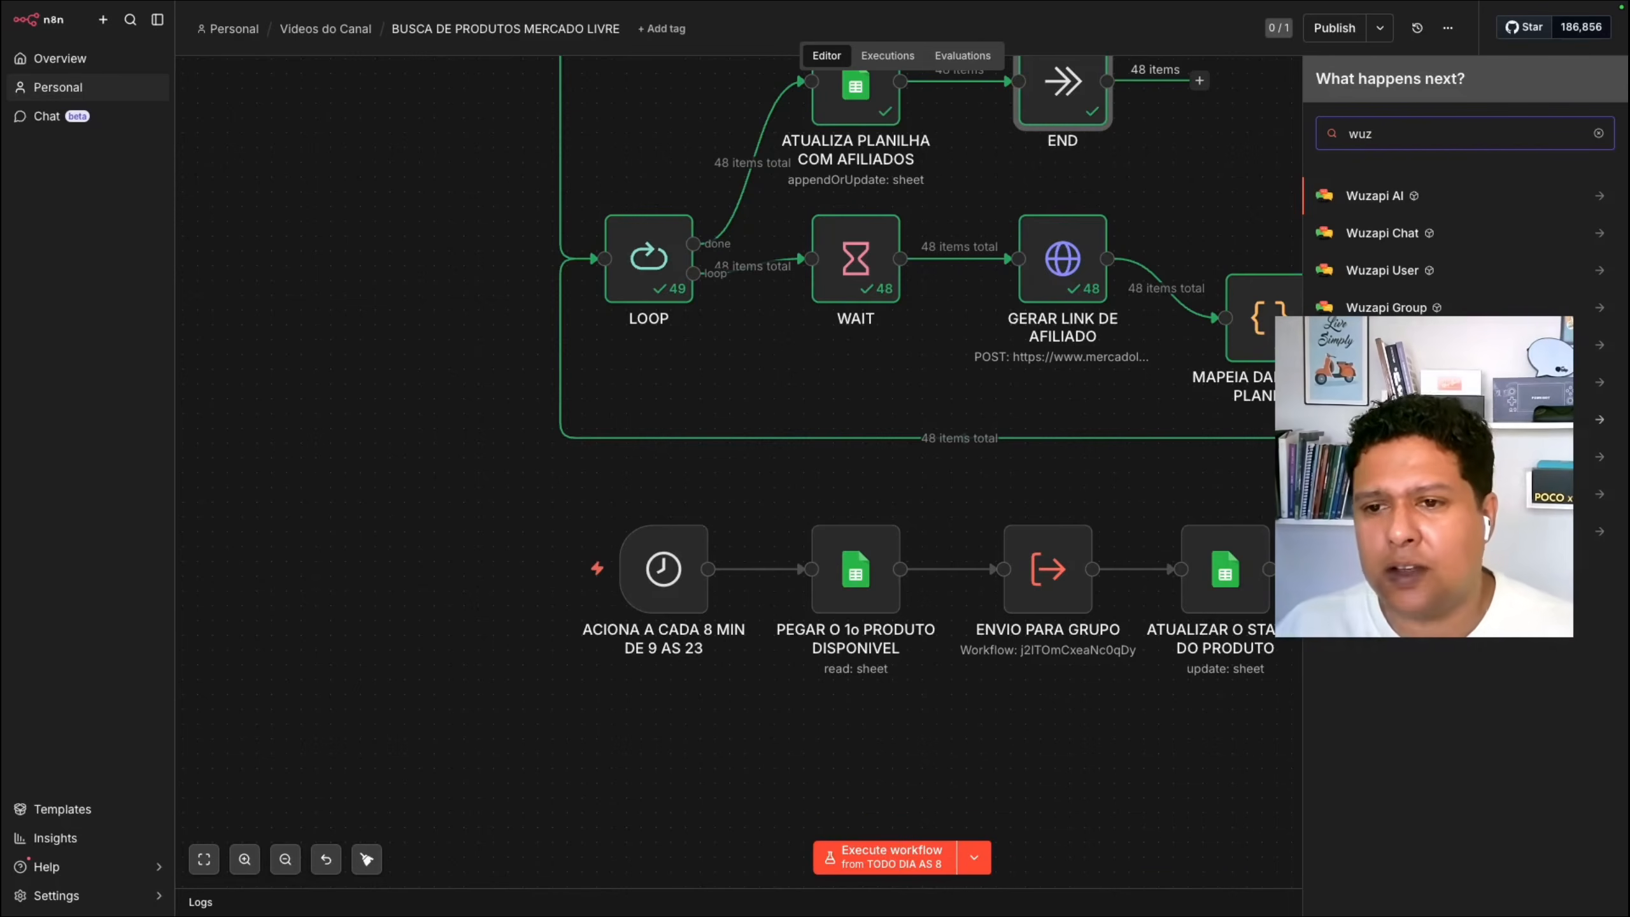
pyautogui.click(1386, 308)
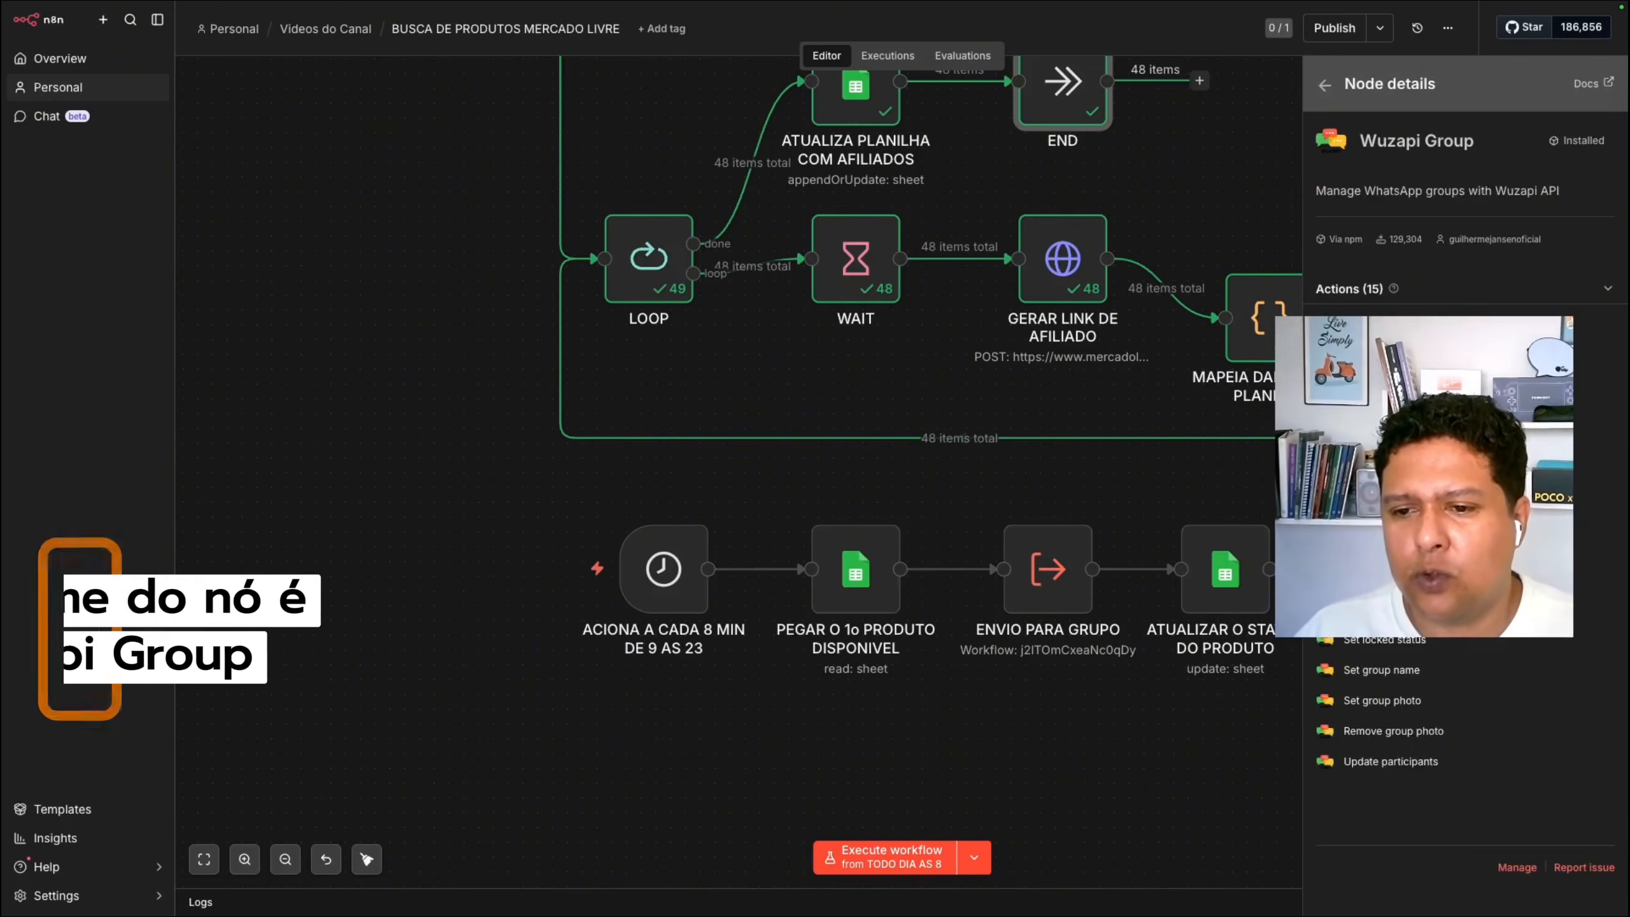
pyautogui.click(1380, 518)
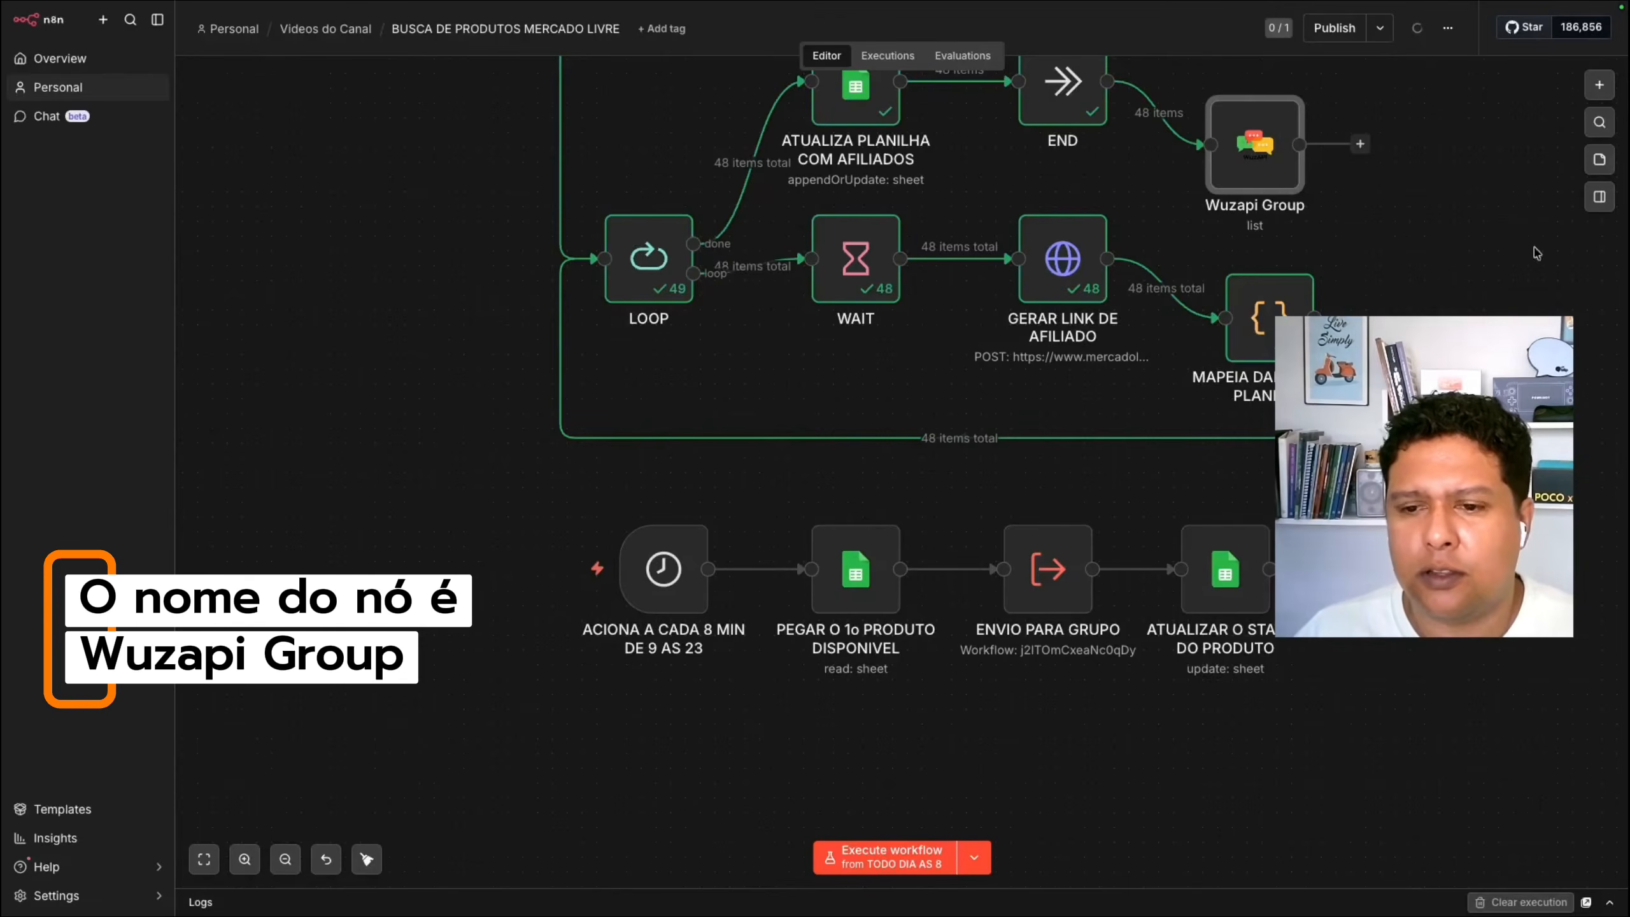
pyautogui.click(1589, 38)
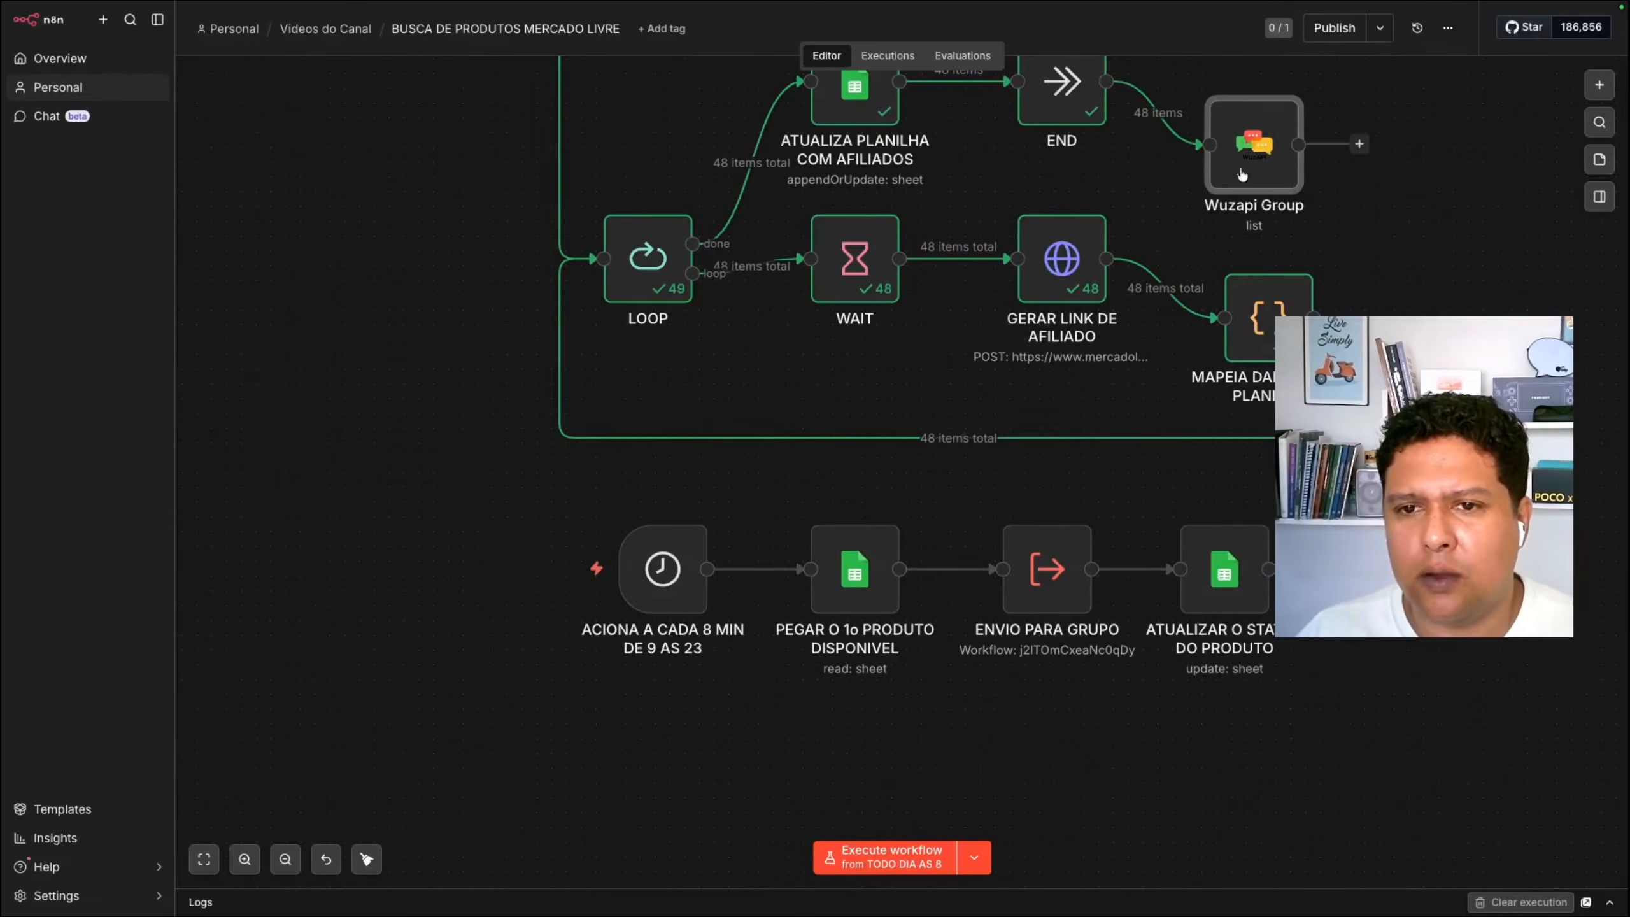
# Step: Disconnect the Wuzapi Group node from END and move it below the ACIONA A CADA 8 MIN DE 9 AS 23 trigger
pyautogui.click(1173, 113)
pyautogui.moveTo(1245, 161); pyautogui.dragTo(668, 792)
pyautogui.scroll(-1, 988, 752)
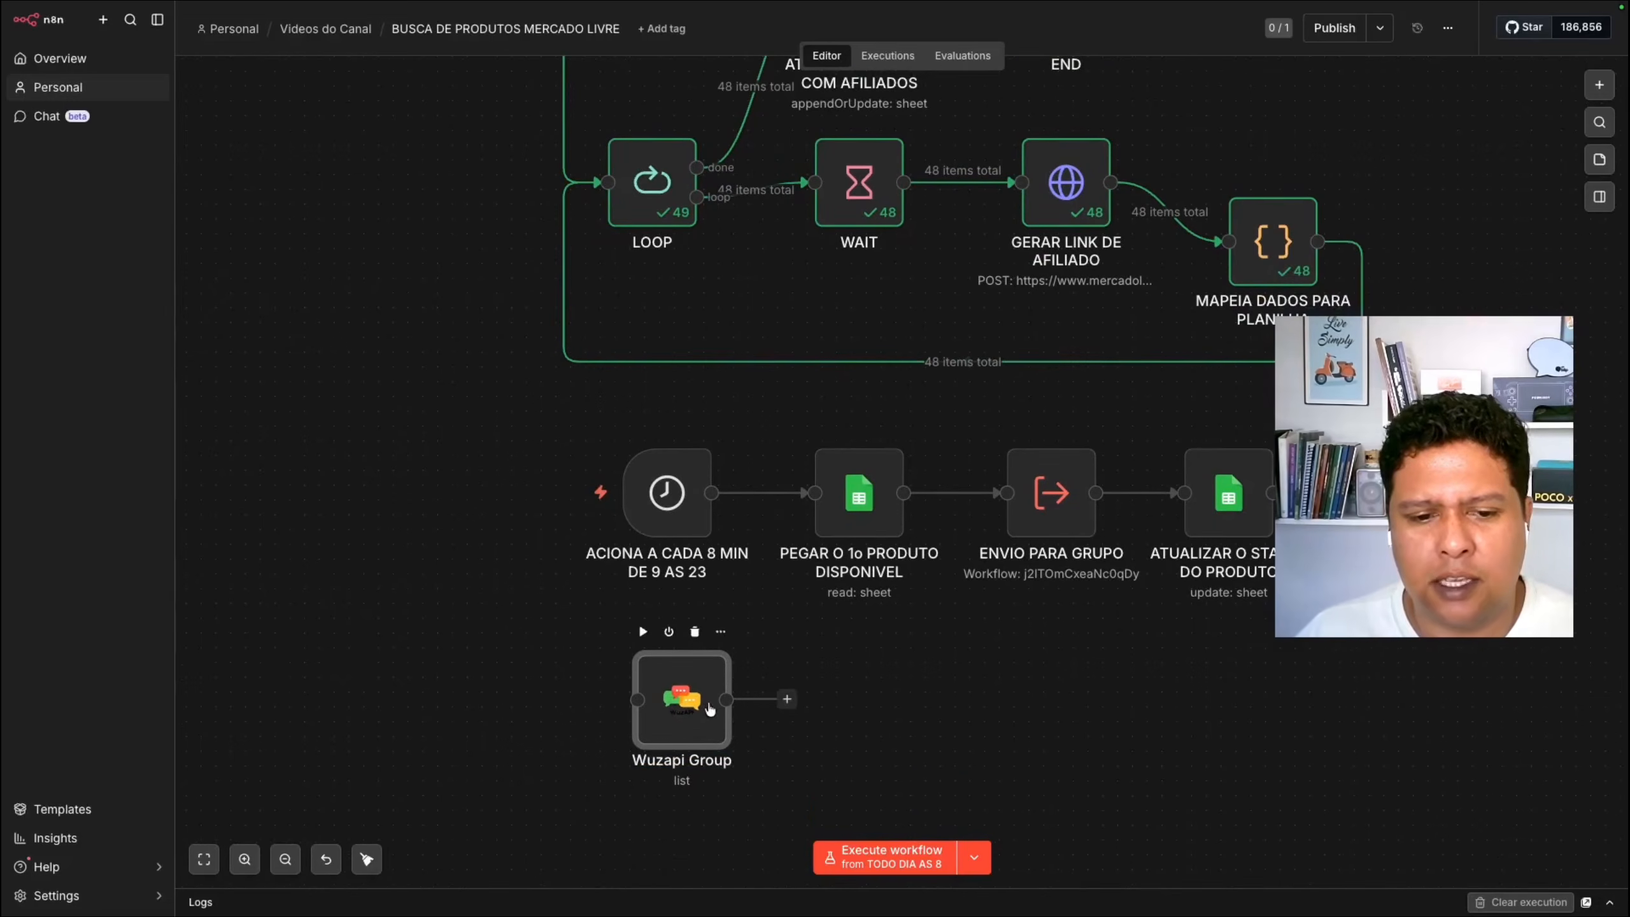
# Step: Rename the Wuzapi Group node as LISTAR GRUPOS and align it beneath the ACIONA A CADA 8 MIN trigger
pyautogui.doubleClick(681, 714)
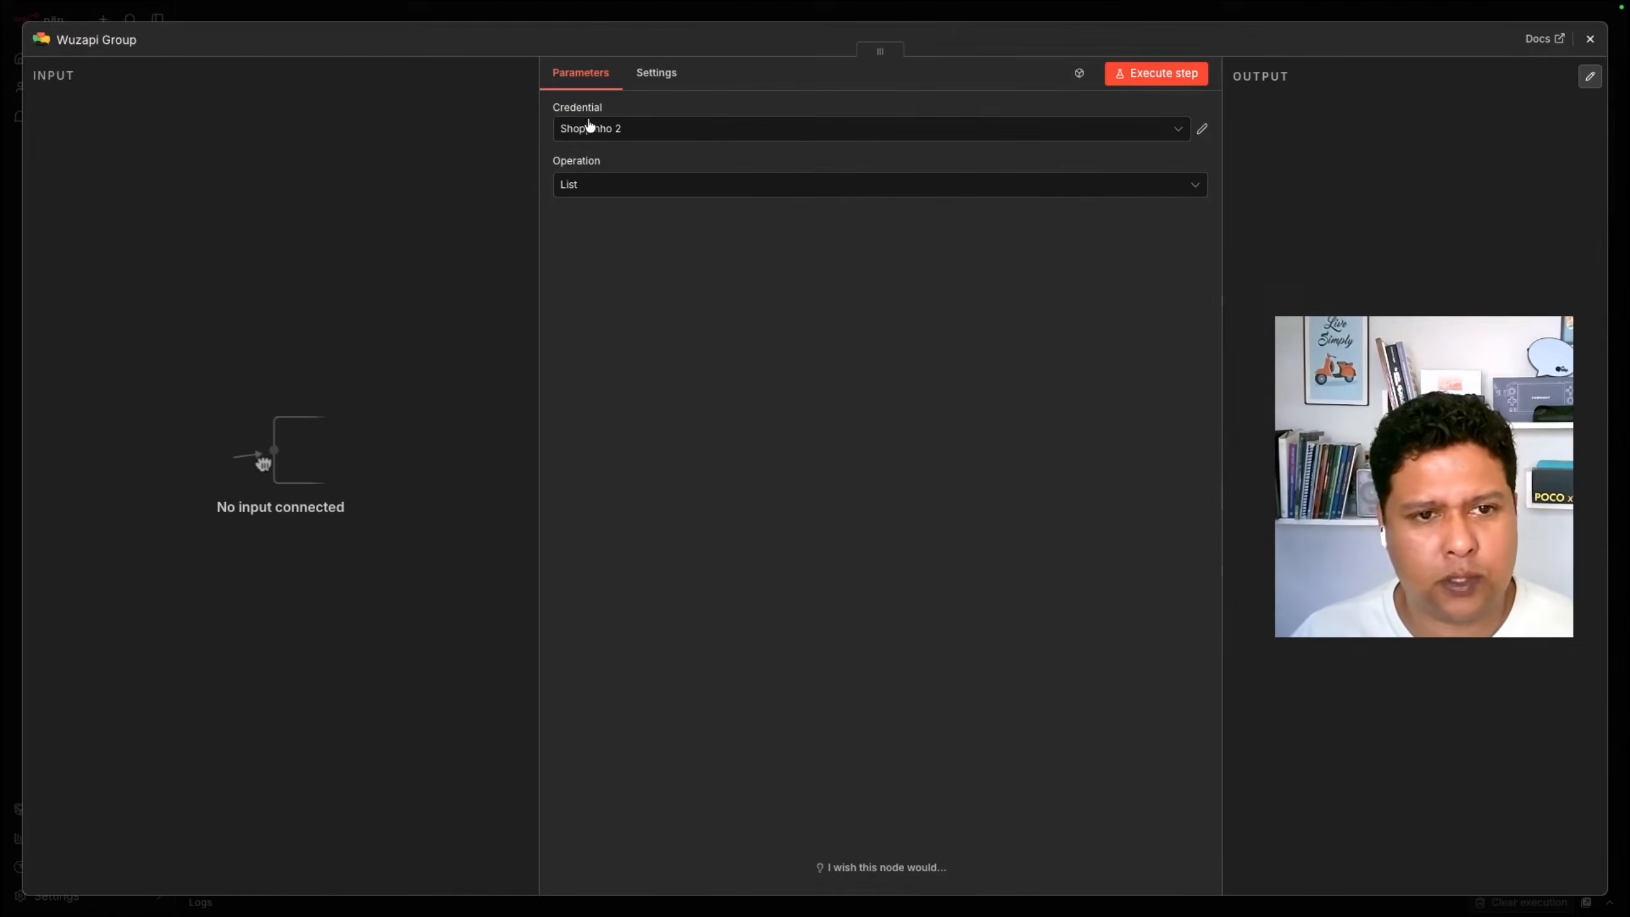
pyautogui.click(86, 39)
pyautogui.write('LISTAR GRUPOS')
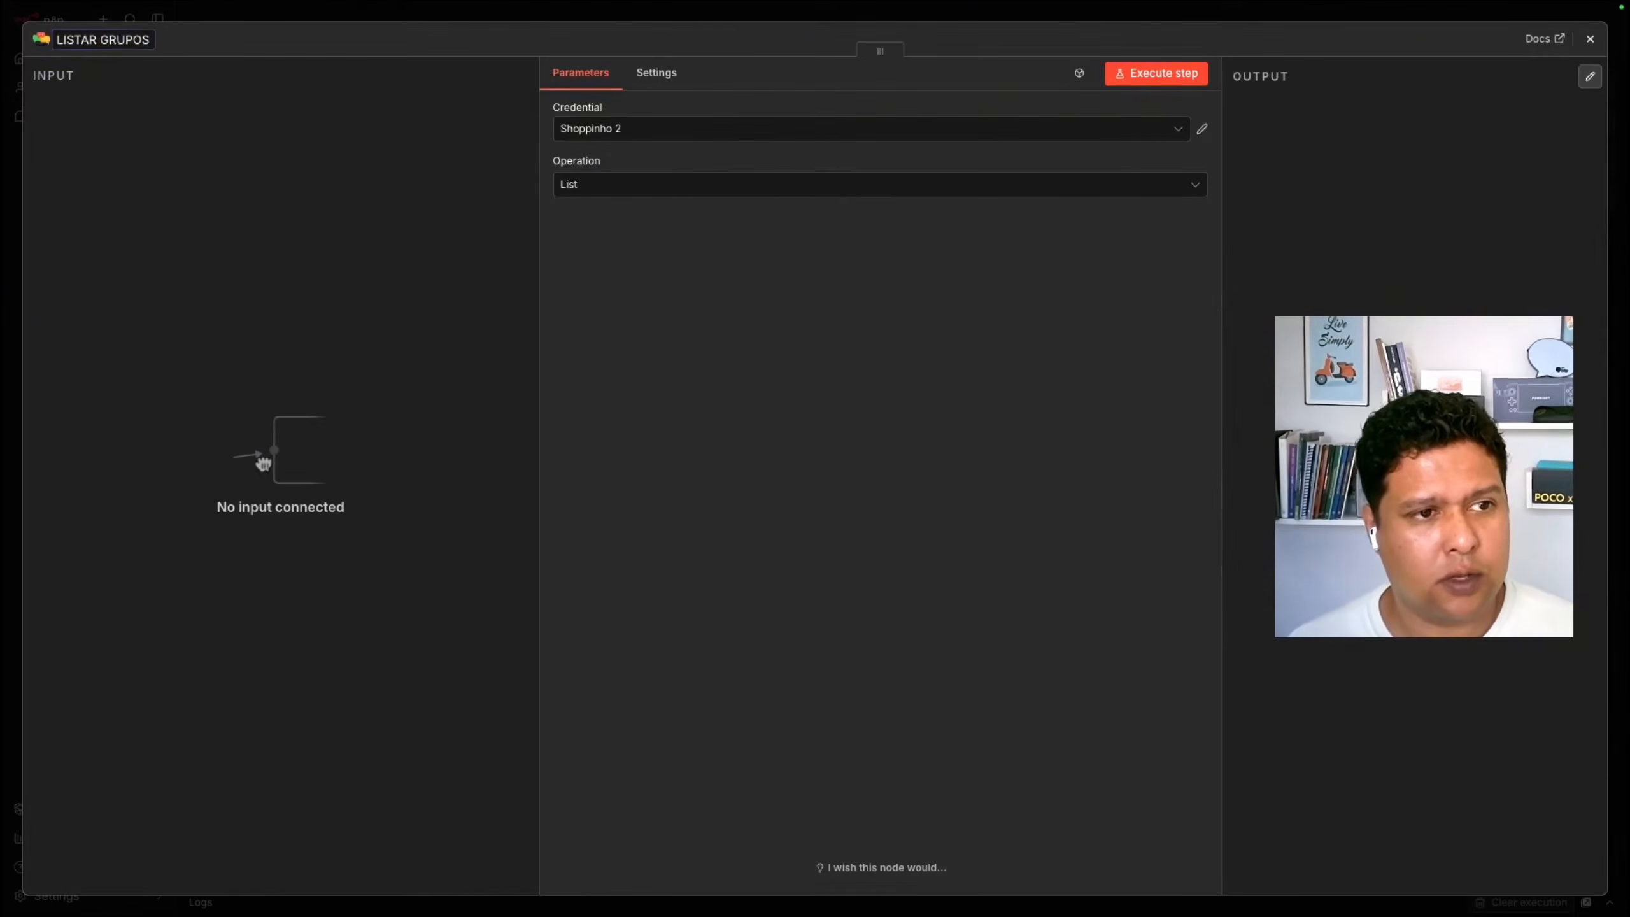
pyautogui.press('Return')
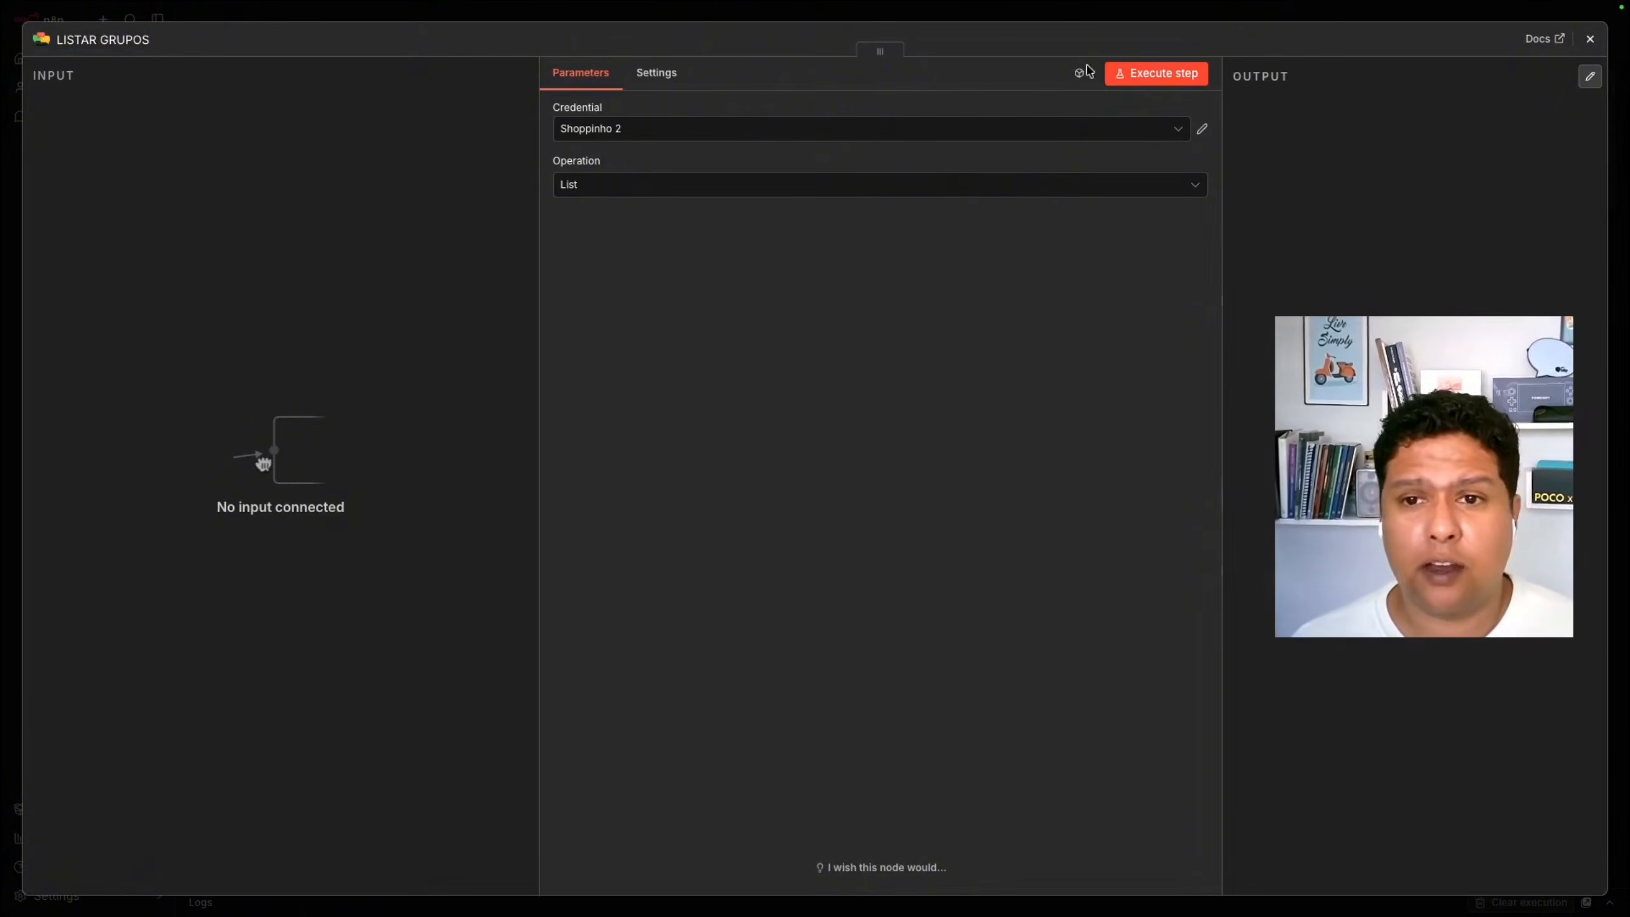
pyautogui.click(1590, 39)
pyautogui.moveTo(688, 719); pyautogui.dragTo(674, 704)
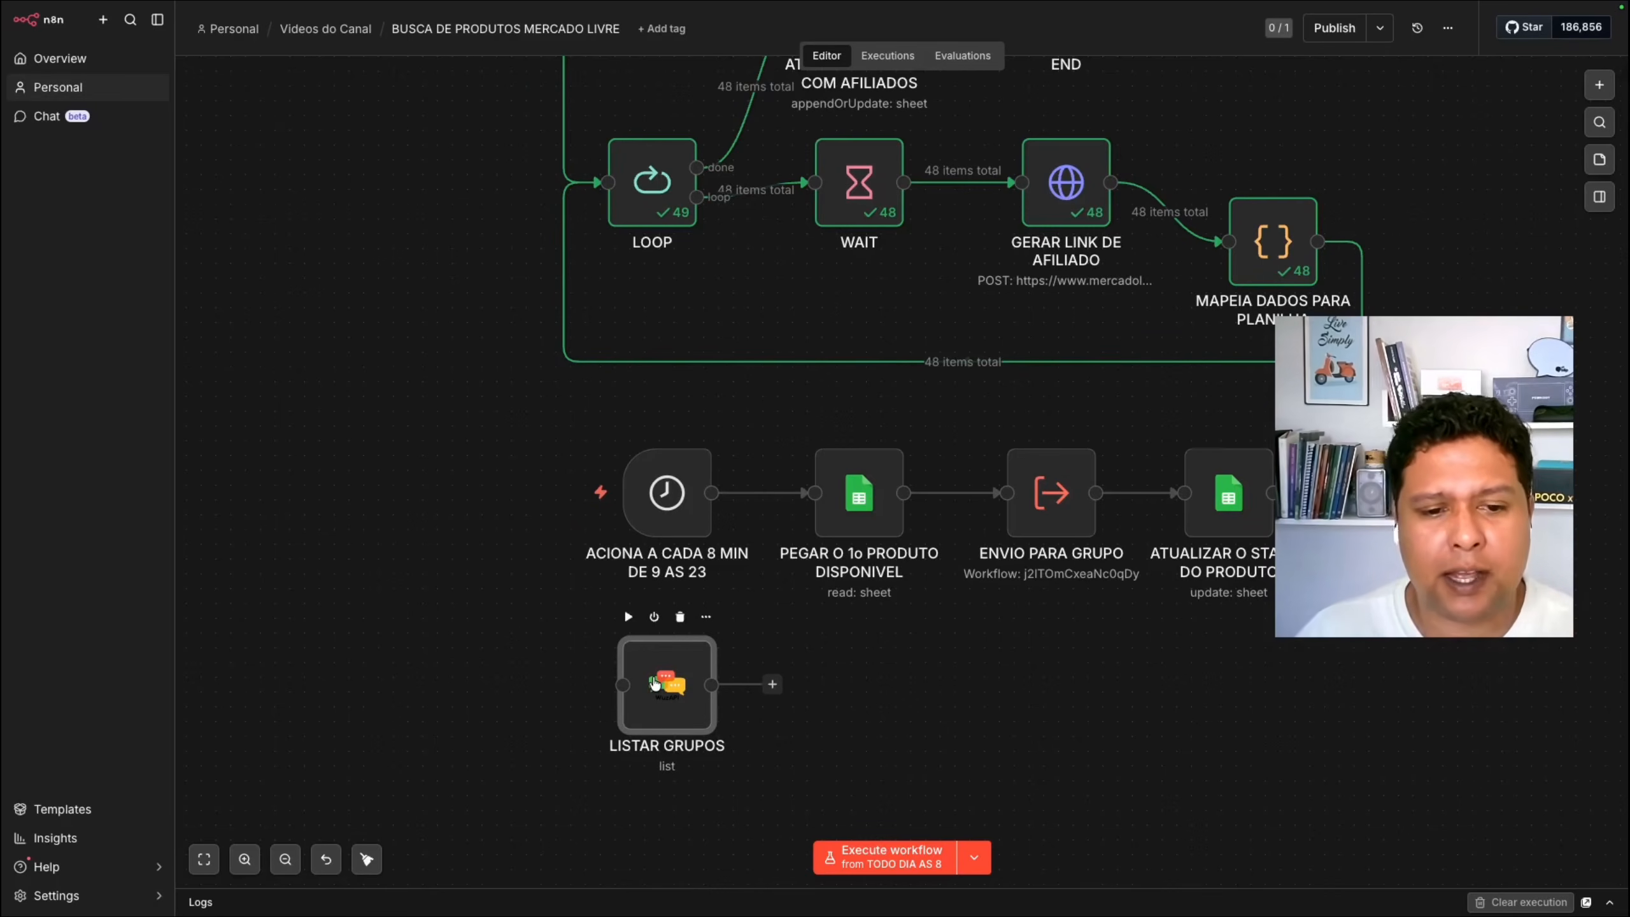
# Step: Execute the LISTAR GRUPOS node and examine the fields of the first group in its output
pyautogui.doubleClick(654, 684)
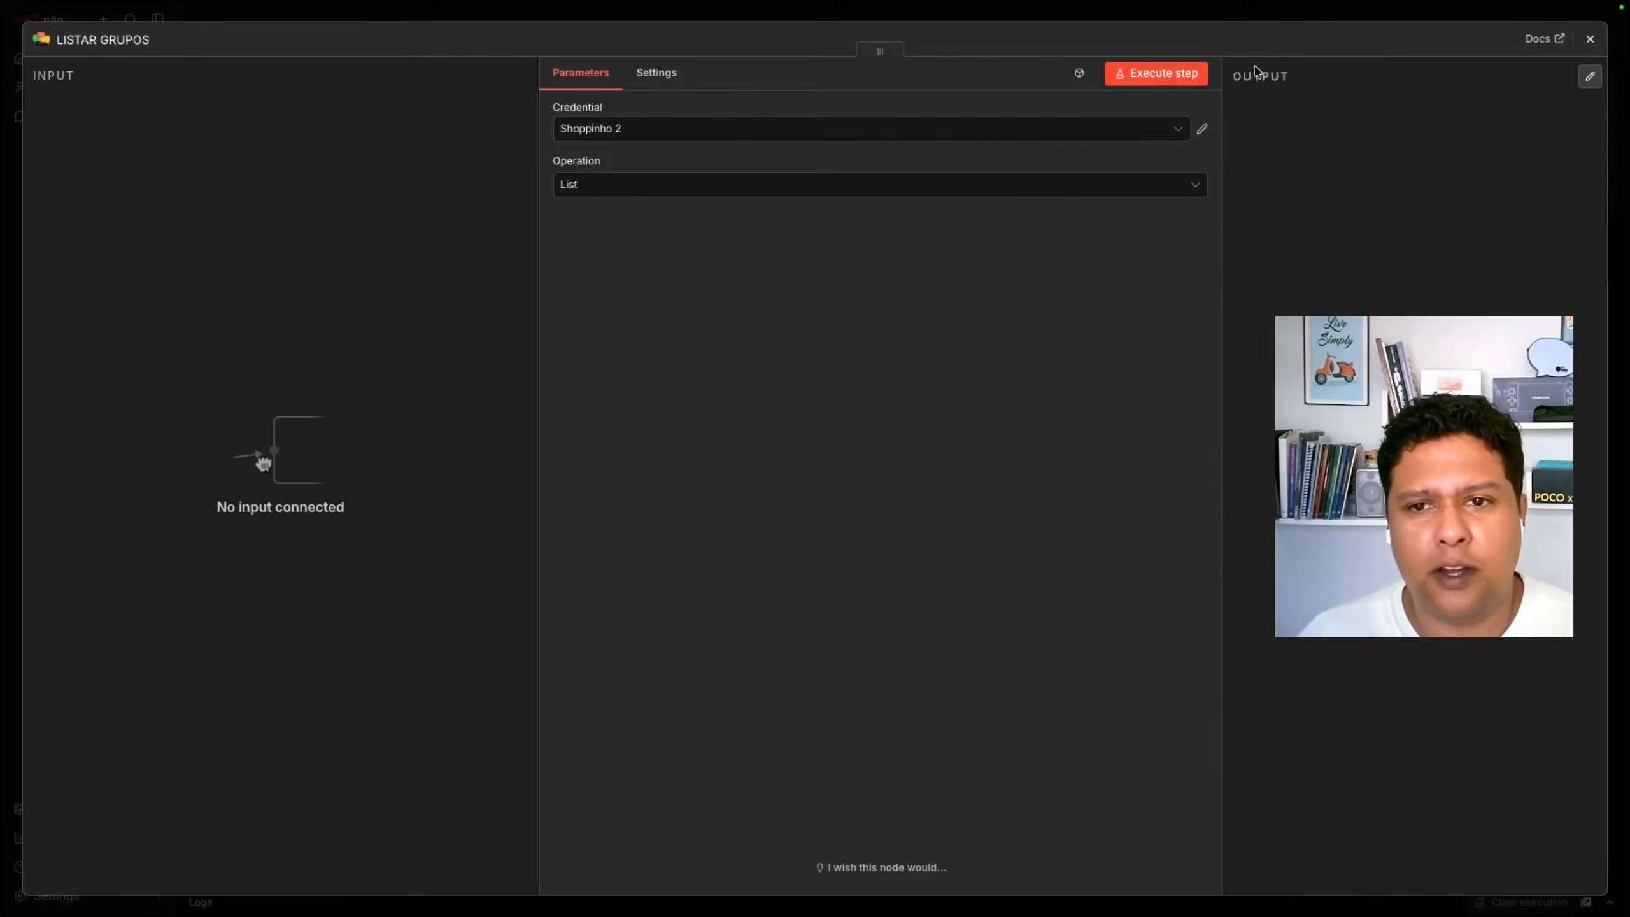
pyautogui.click(1180, 74)
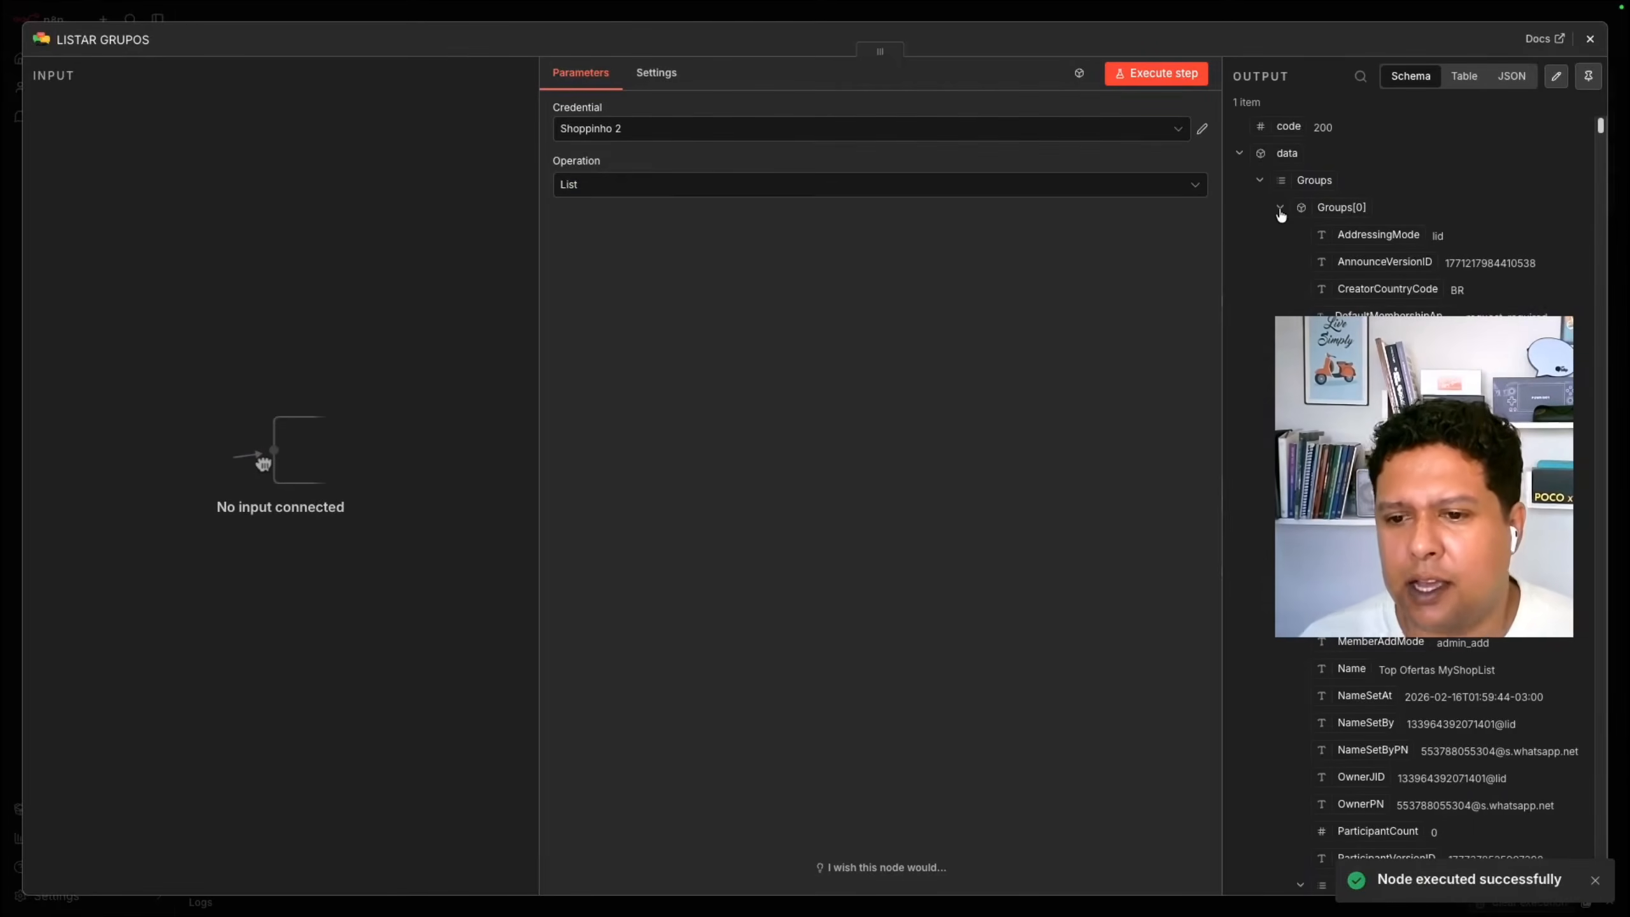
pyautogui.scroll(-1, 1284, 215)
pyautogui.scroll(-5, 1411, 504)
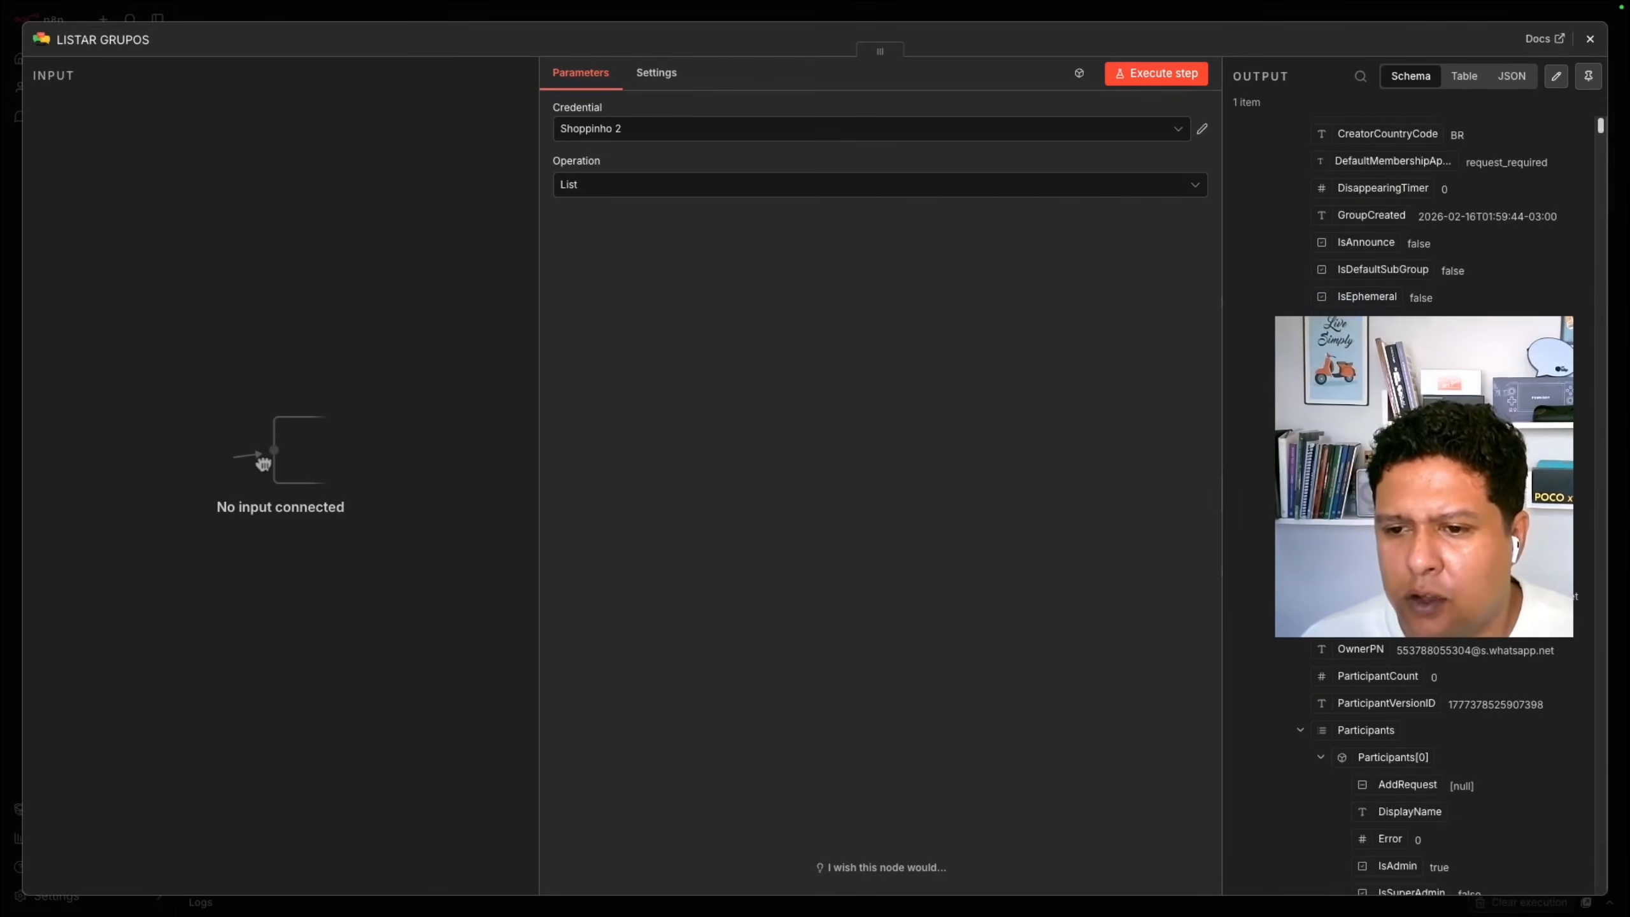
# Step: Copy the JID of the Top Ofertas Material esportivo group from the LISTAR GRUPOS output and close the node
pyautogui.scroll(-2, 1412, 215)
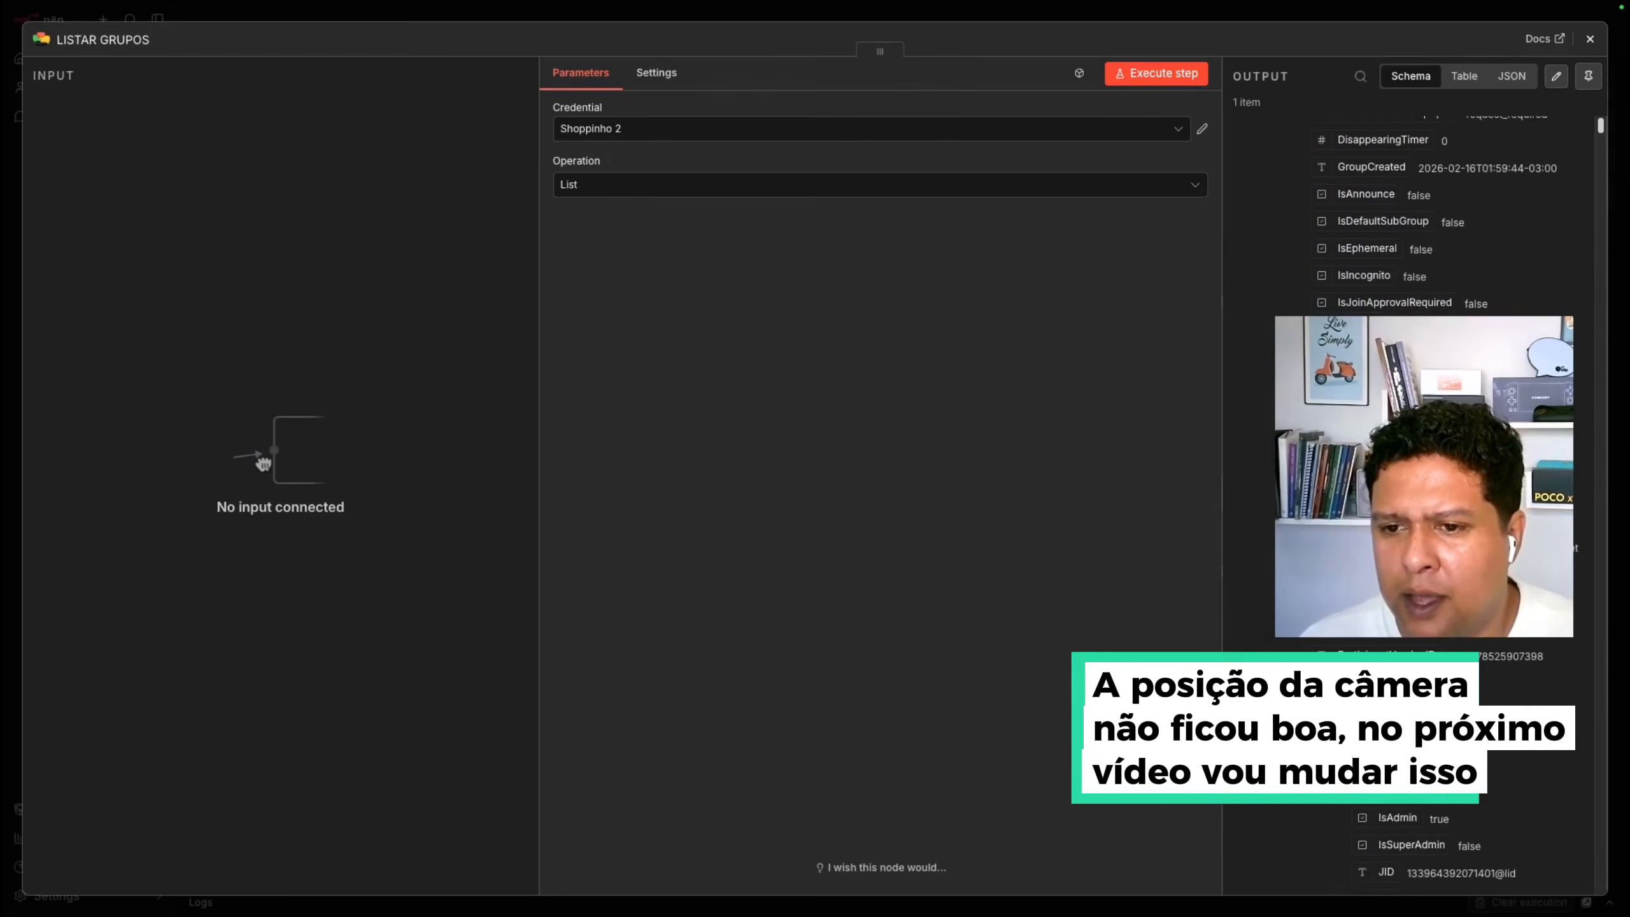
pyautogui.scroll(-5, 1411, 216)
pyautogui.scroll(-10, 1411, 505)
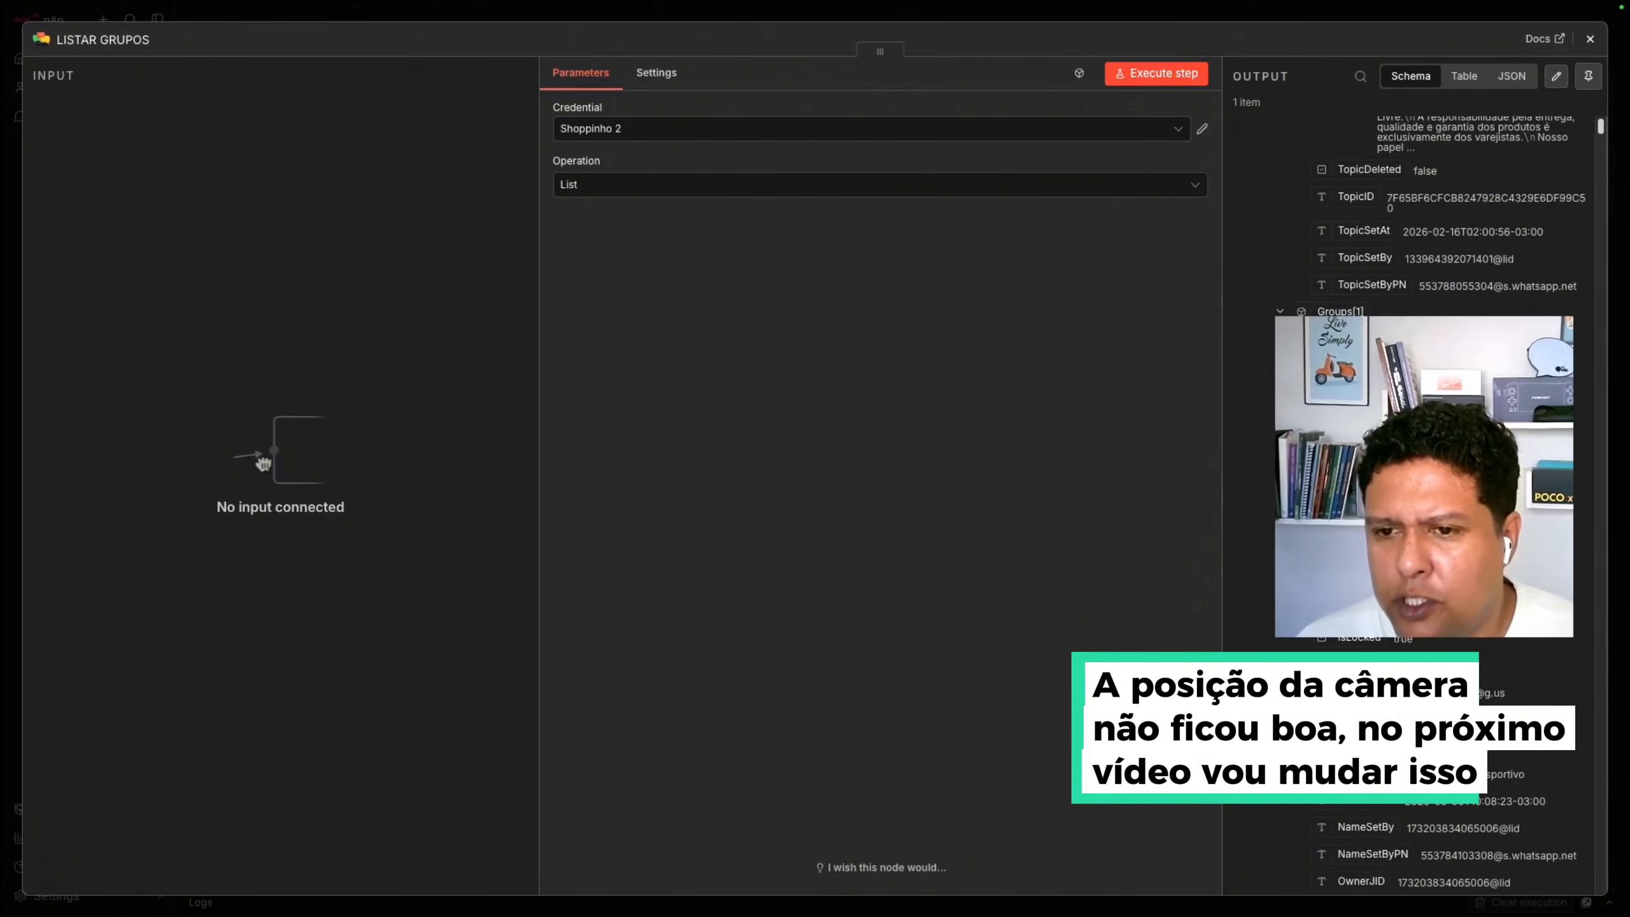
pyautogui.scroll(20, 1411, 504)
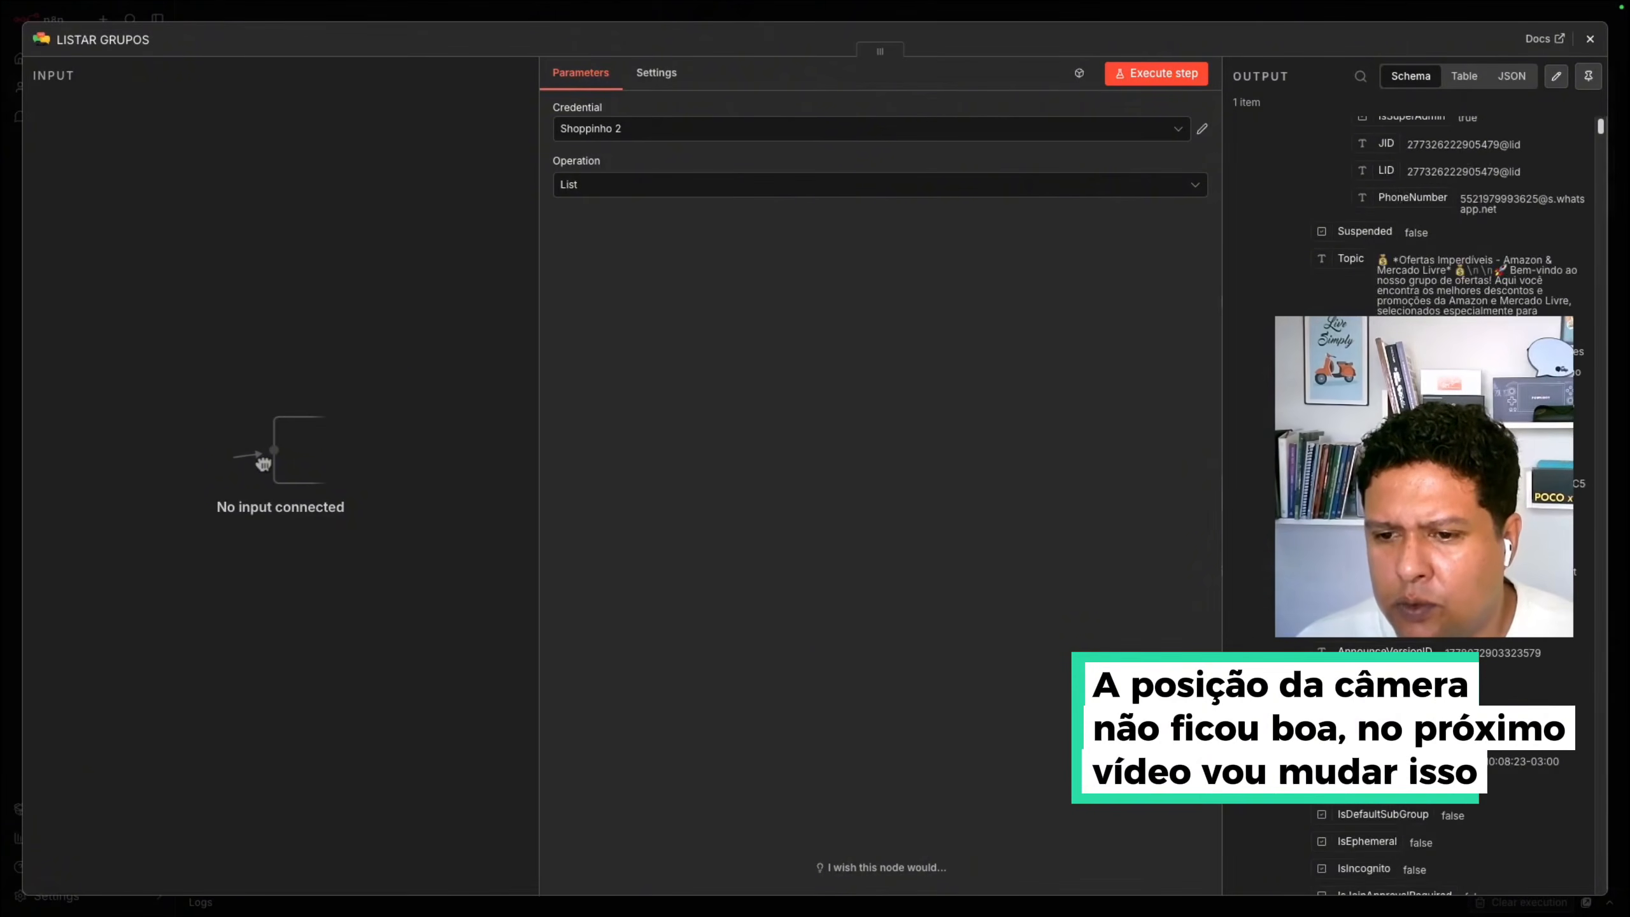
pyautogui.click(1280, 205)
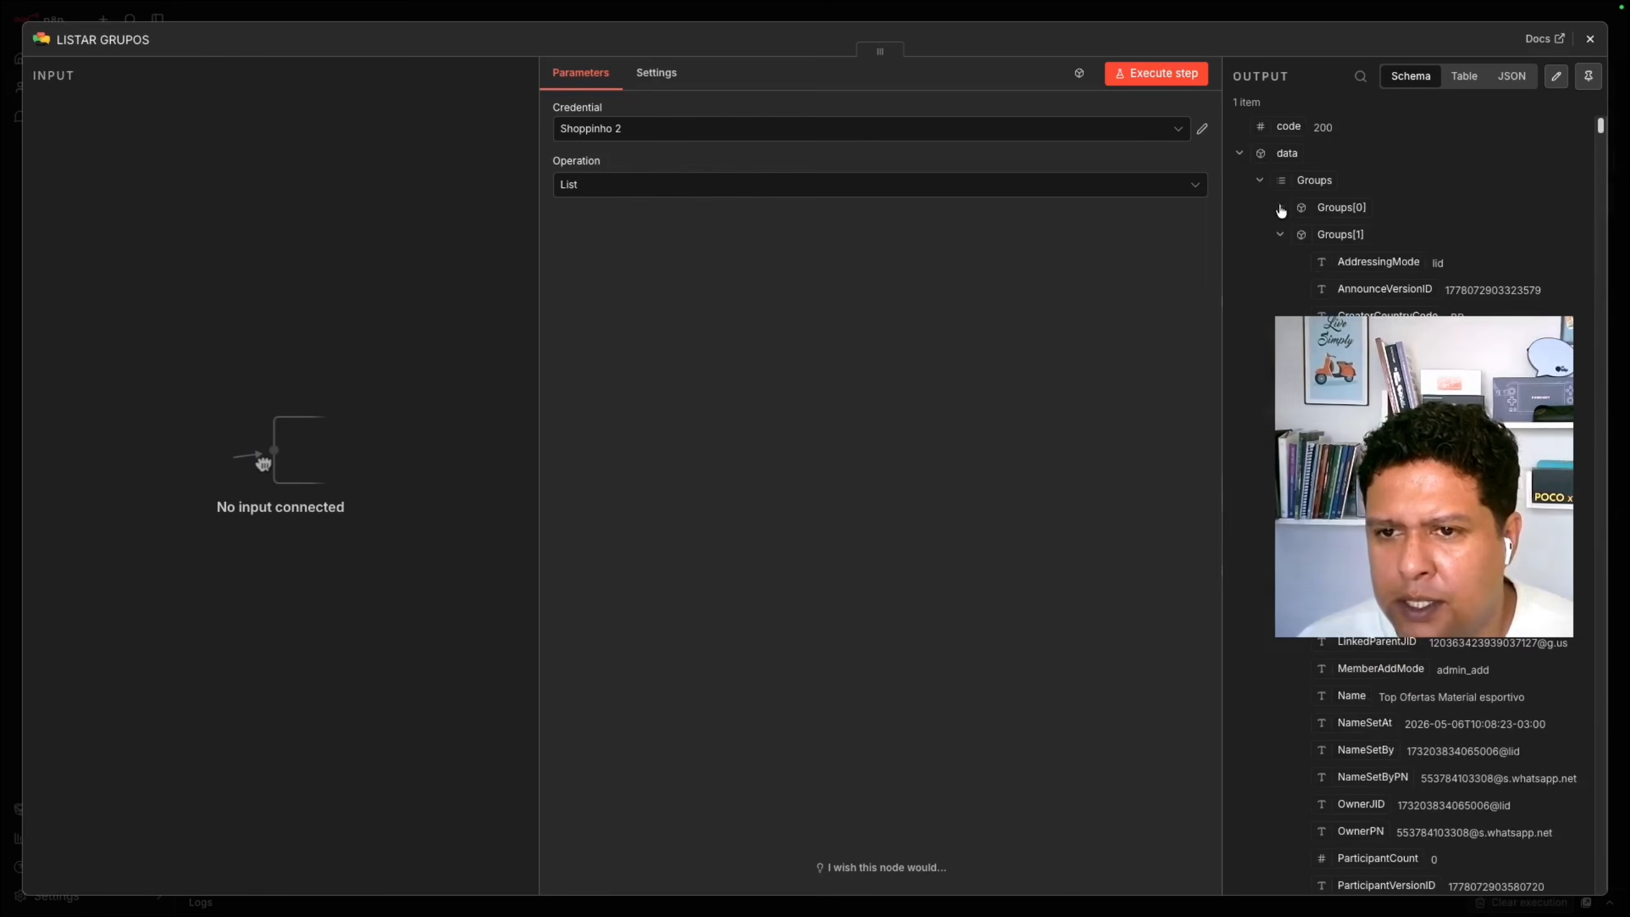
pyautogui.scroll(-2, 1411, 505)
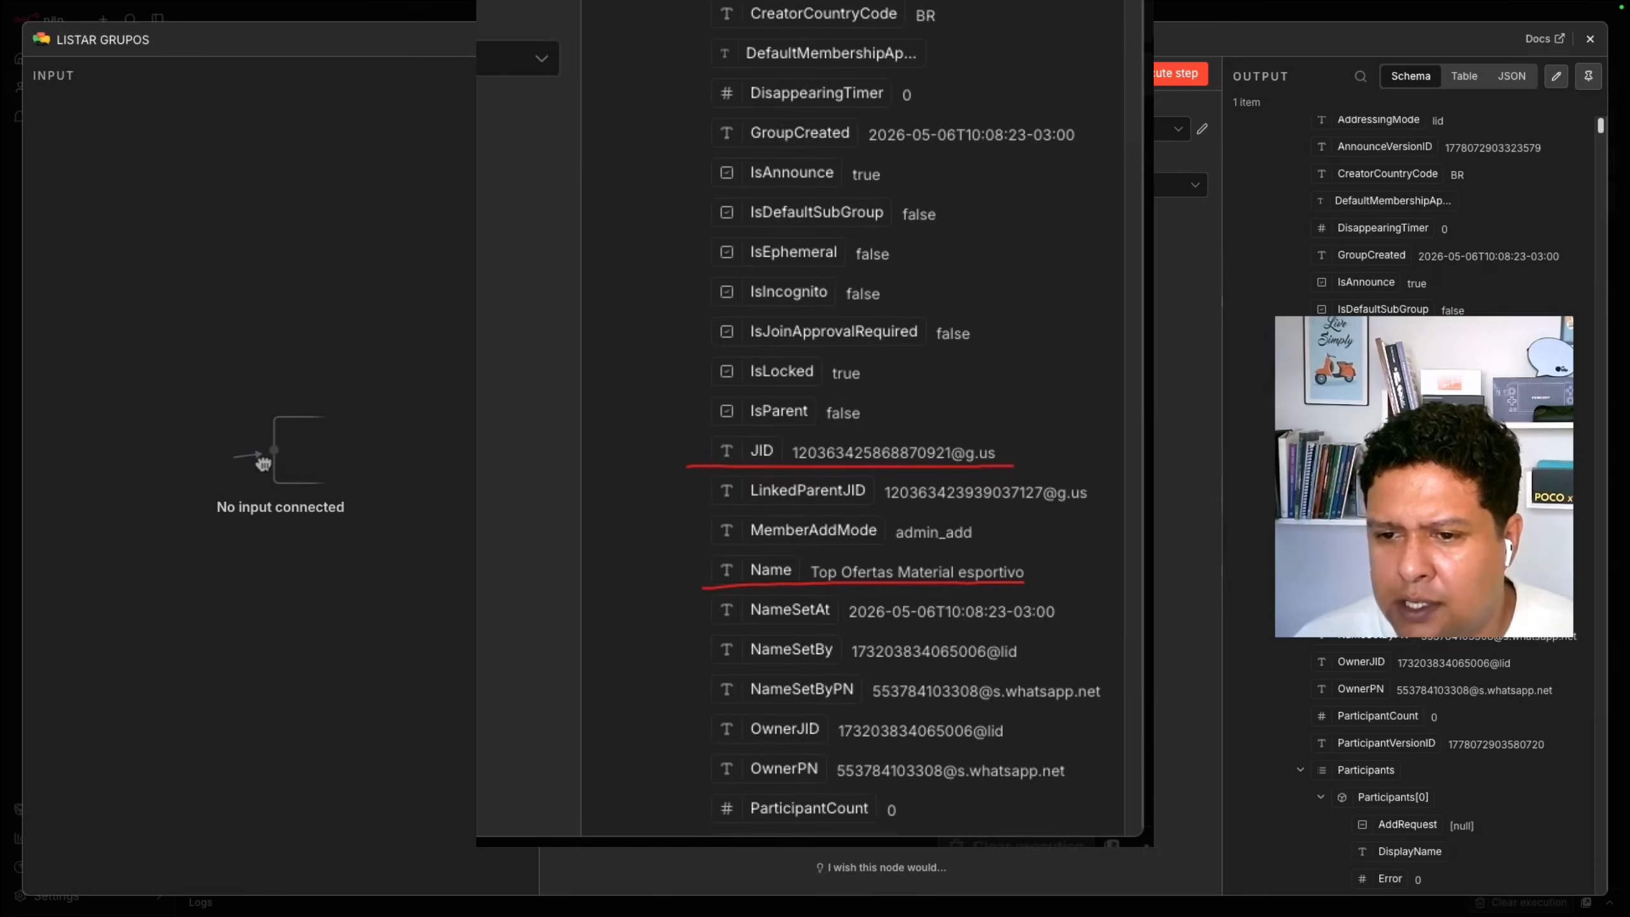
pyautogui.rightClick(1393, 471)
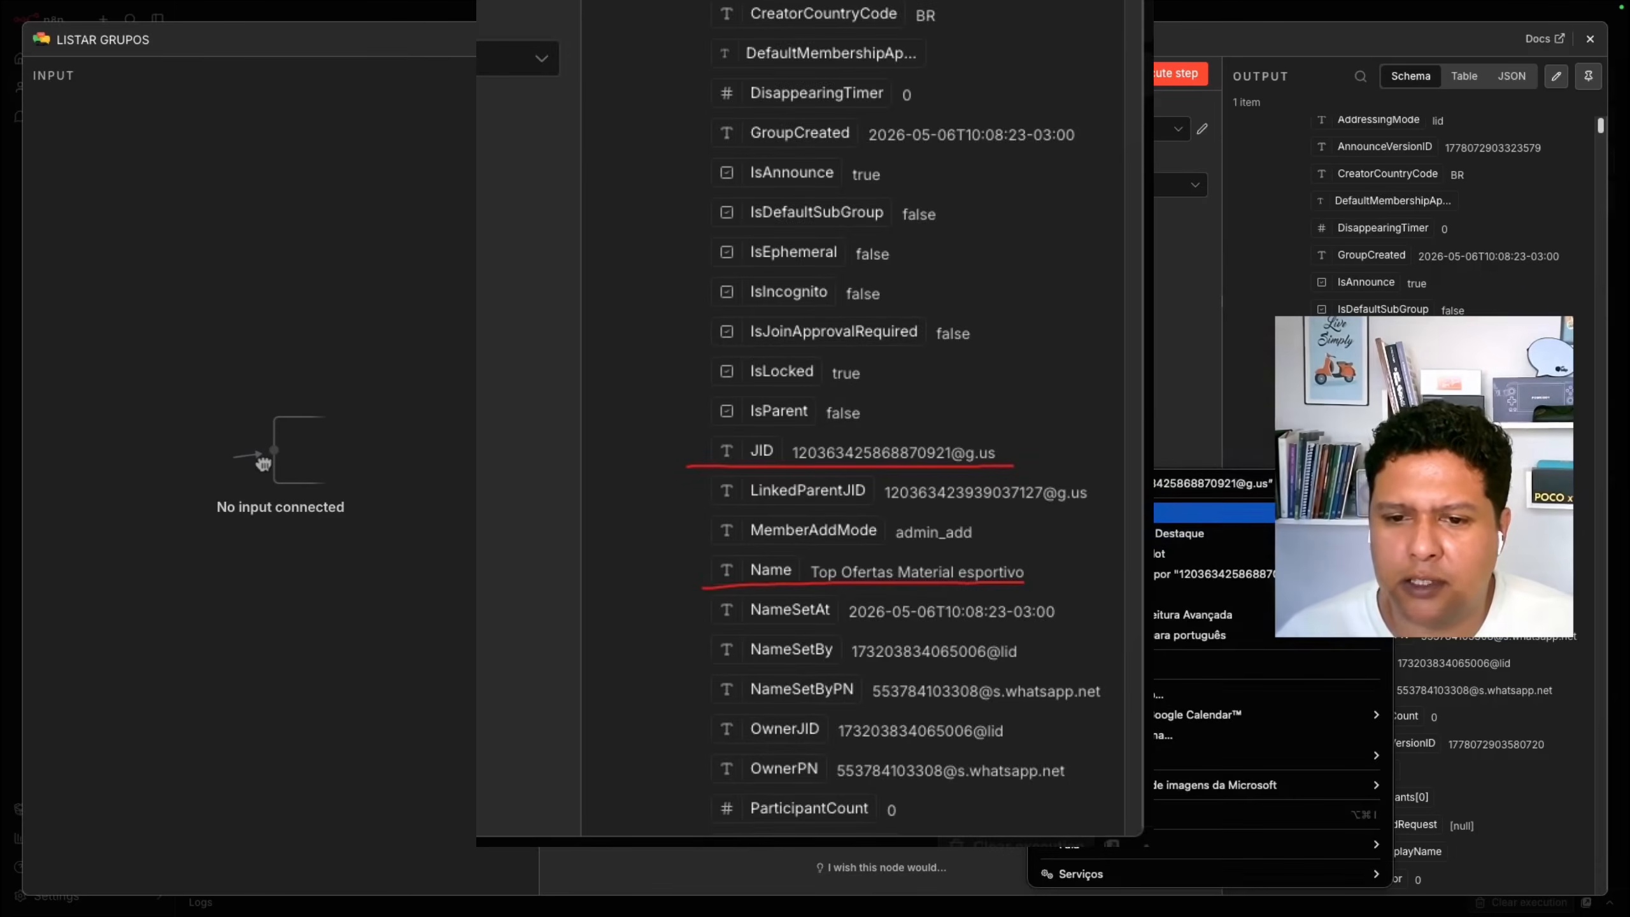
pyautogui.click(1354, 512)
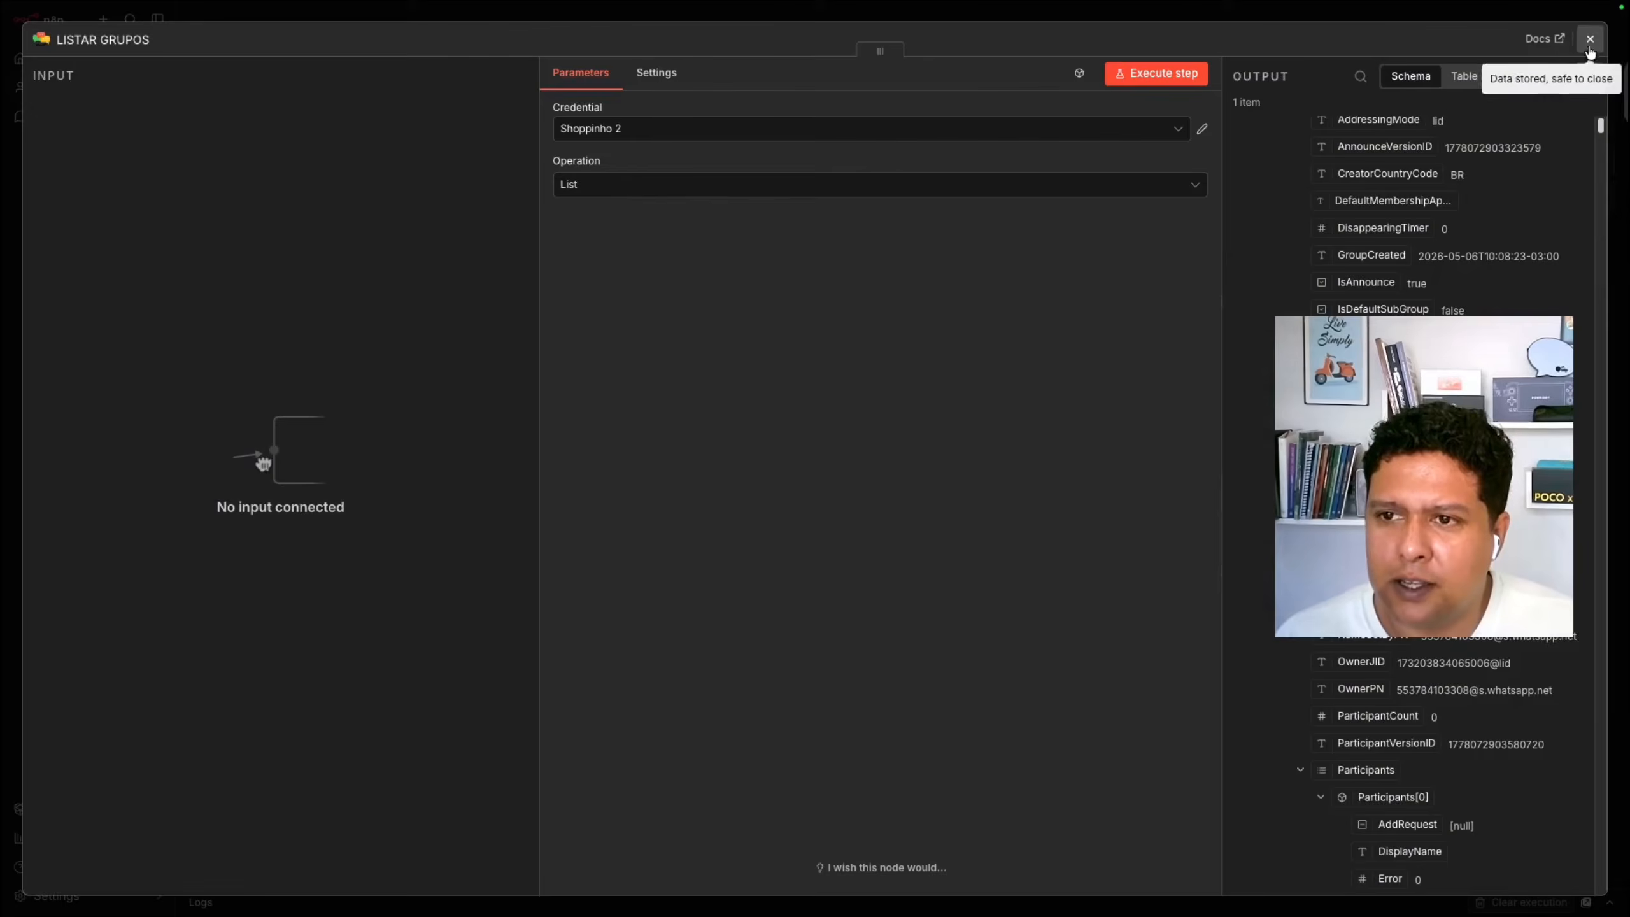
pyautogui.click(1589, 39)
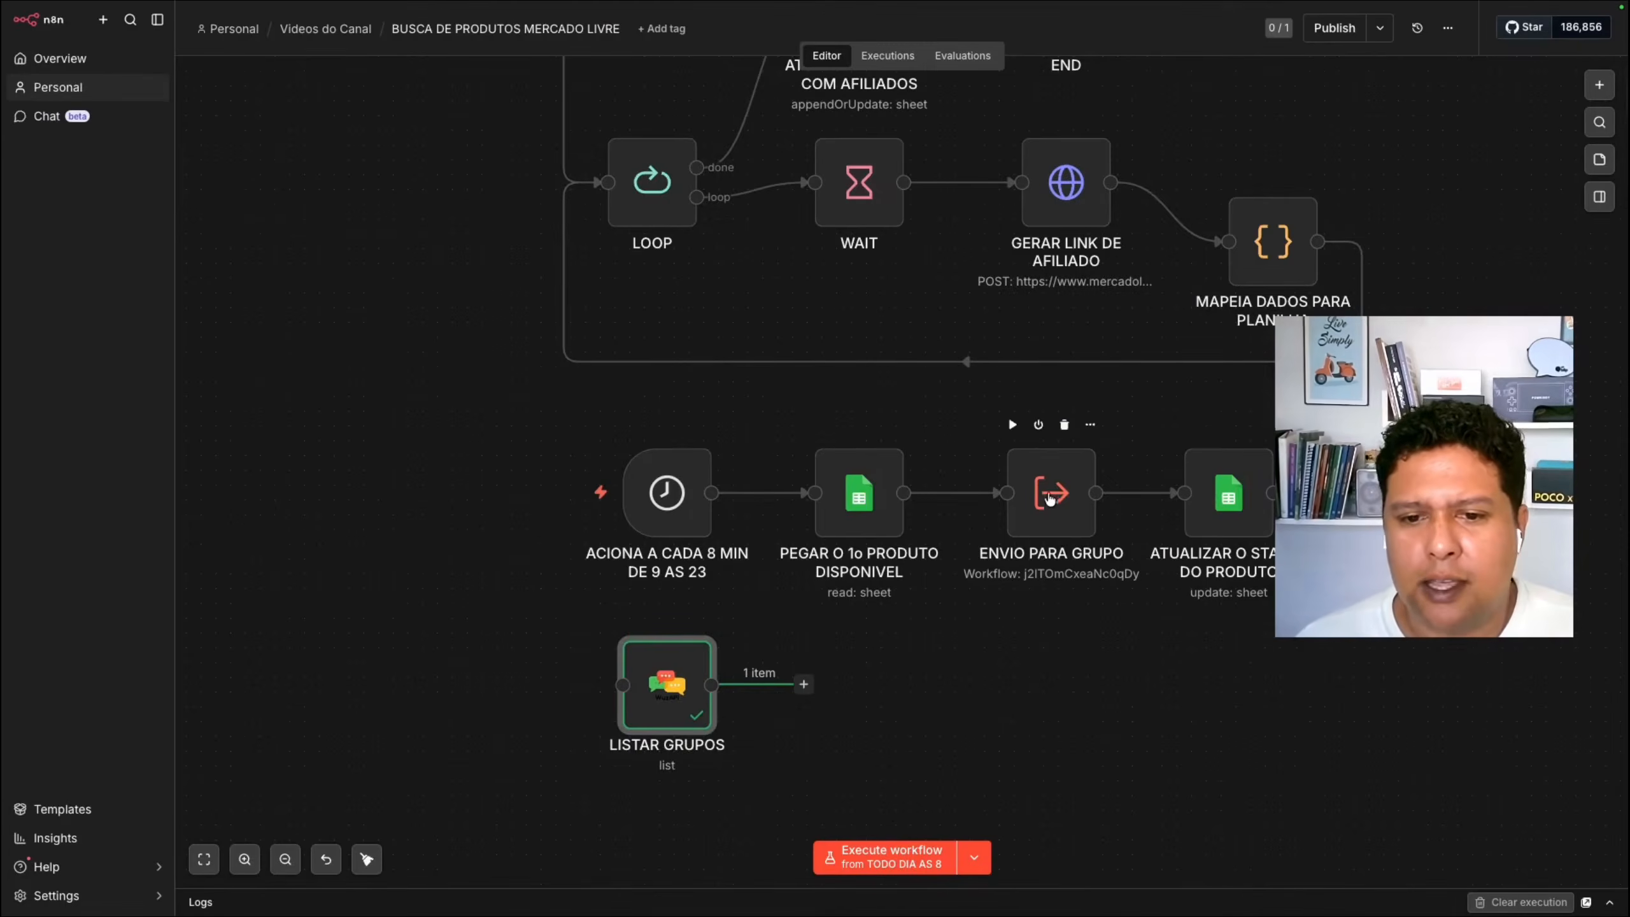
# Step: Replace the idGrupo value in the ENVIO PARA GRUPO node with the copied group JID
pyautogui.doubleClick(1043, 496)
pyautogui.click(769, 275)
pyautogui.moveTo(769, 275); pyautogui.dragTo(567, 284)
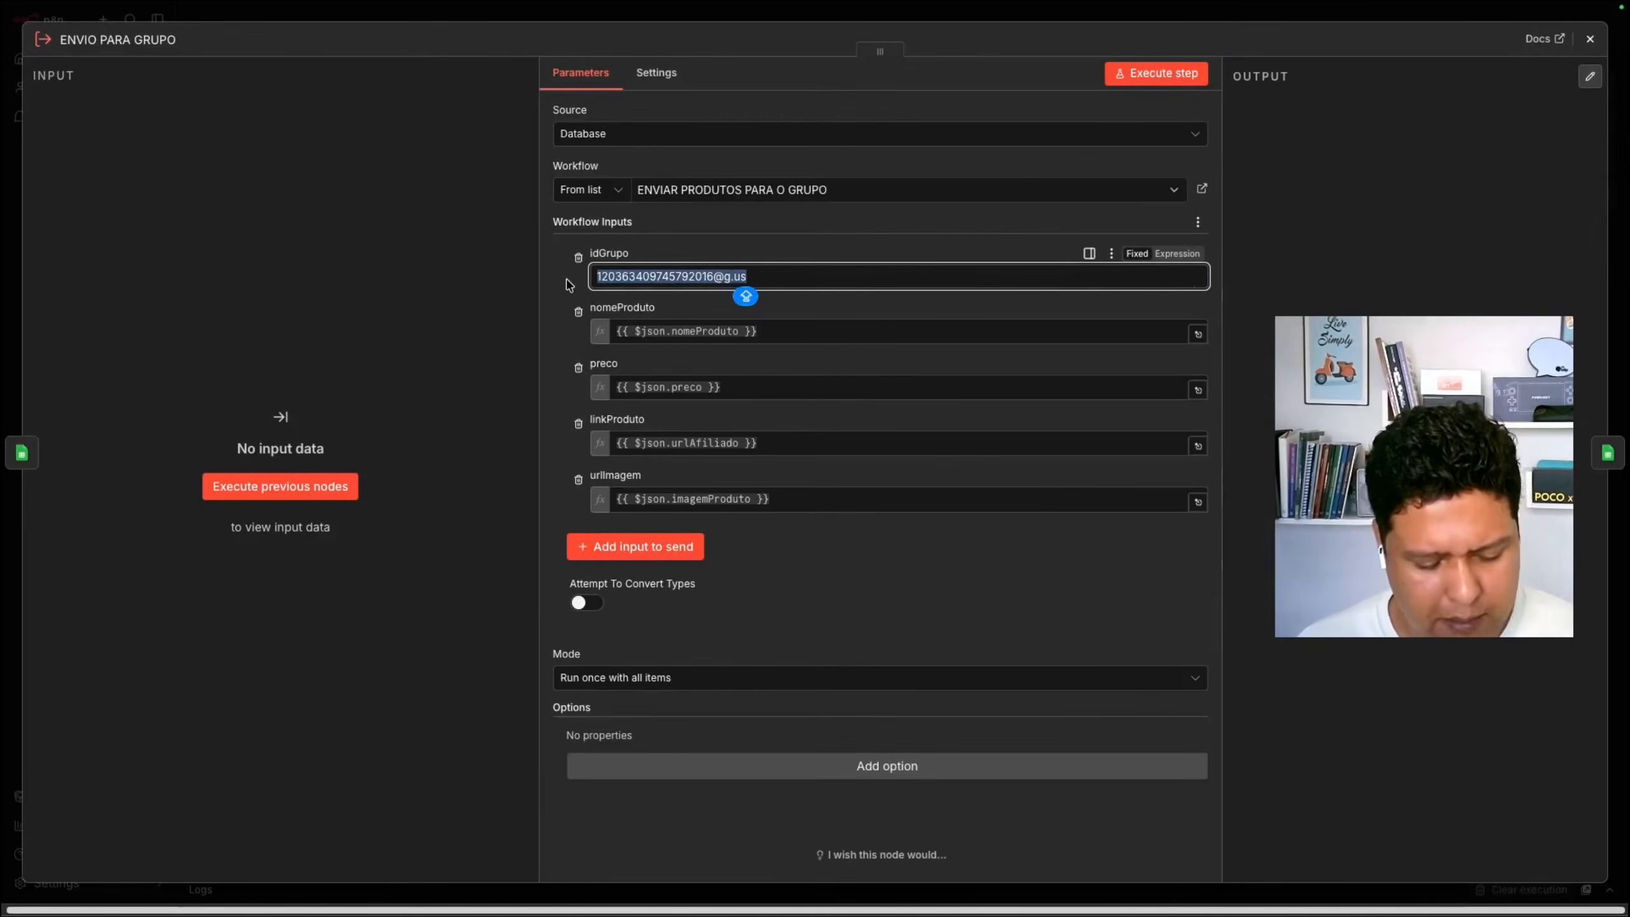
pyautogui.hotkey('ctrl', 'v')
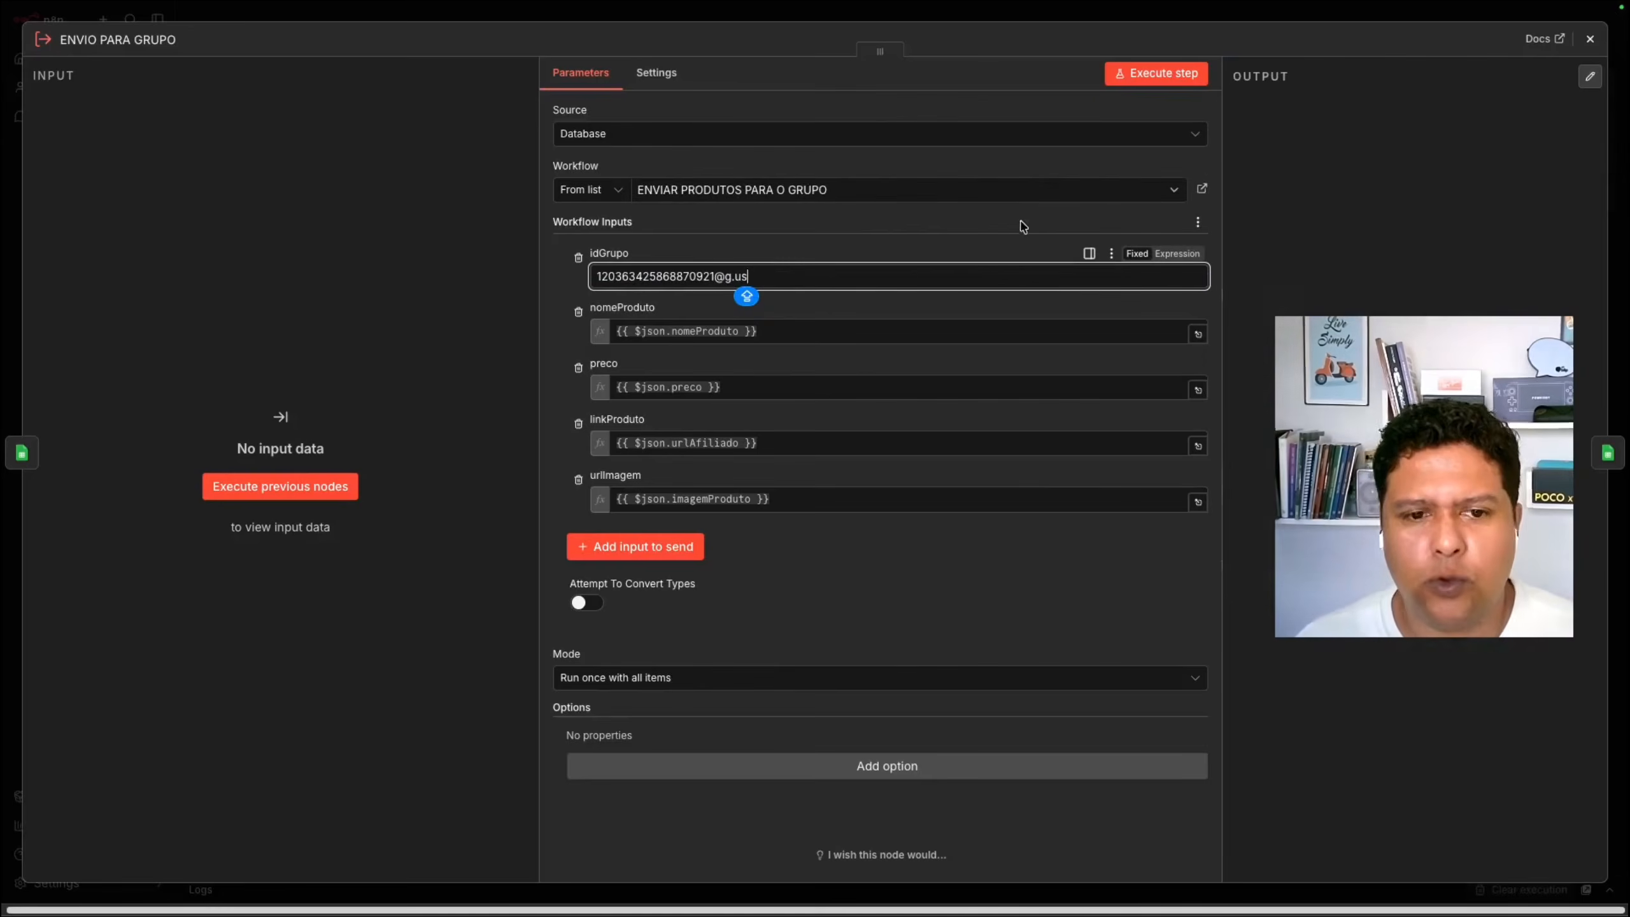
# Step: Publish the linked ENVIAR PRODUTOS PARA O GRUPO workflow under its suggested version name, and return to the BUSCA DE PRODUTOS MERCADO LIVRE canvas
pyautogui.click(1201, 188)
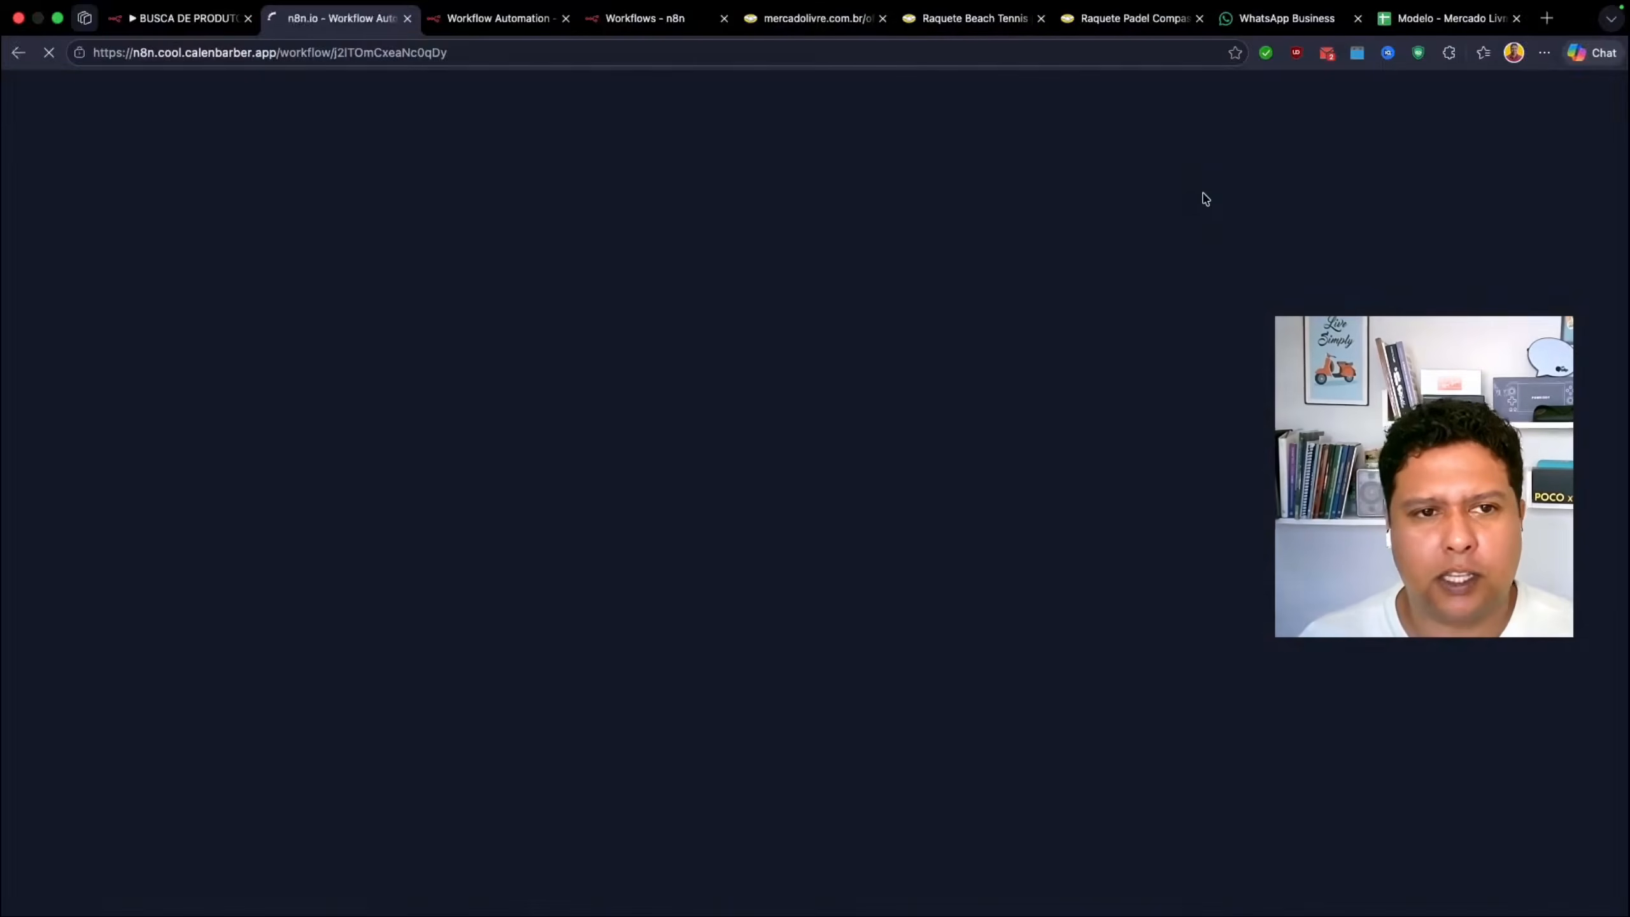
pyautogui.moveTo(592, 3)
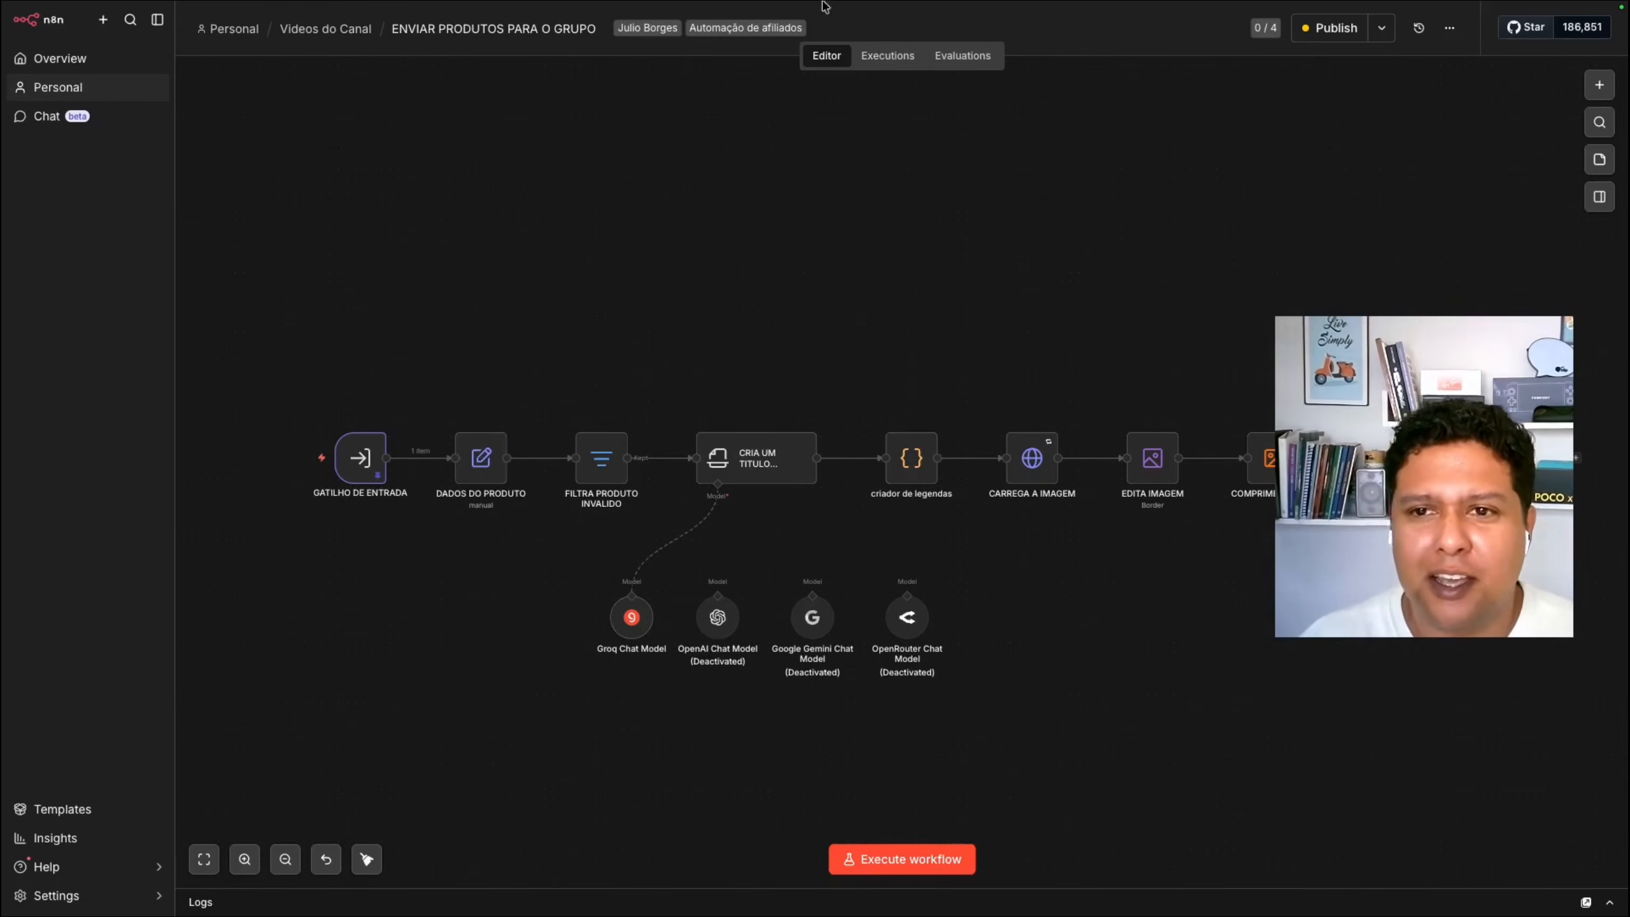
pyautogui.click(1329, 28)
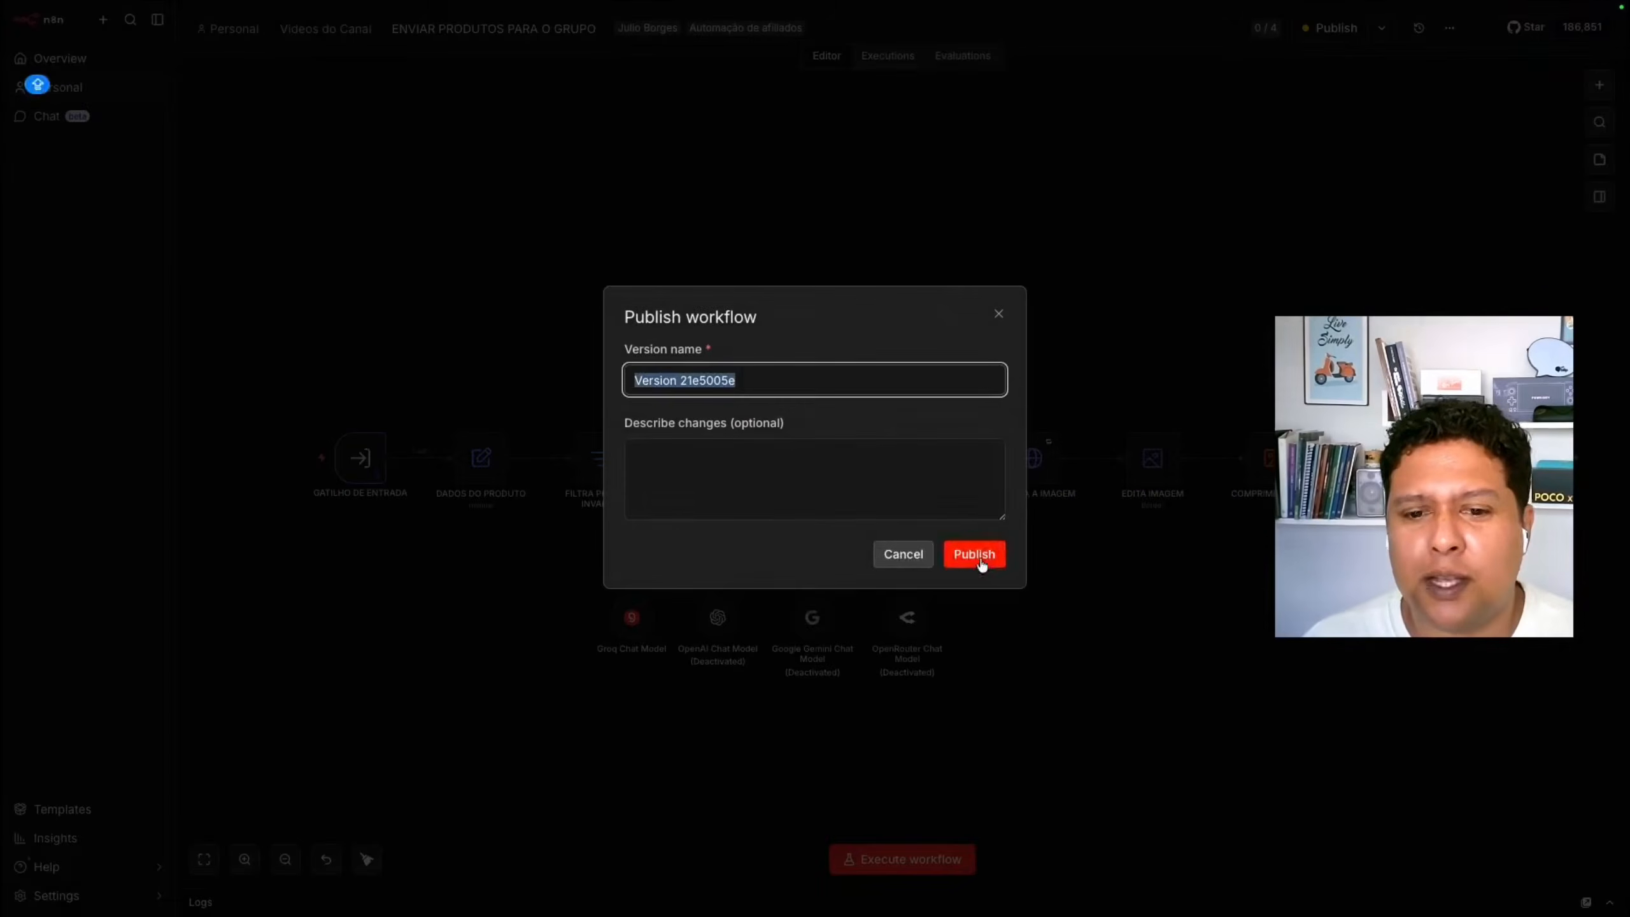
pyautogui.click(975, 554)
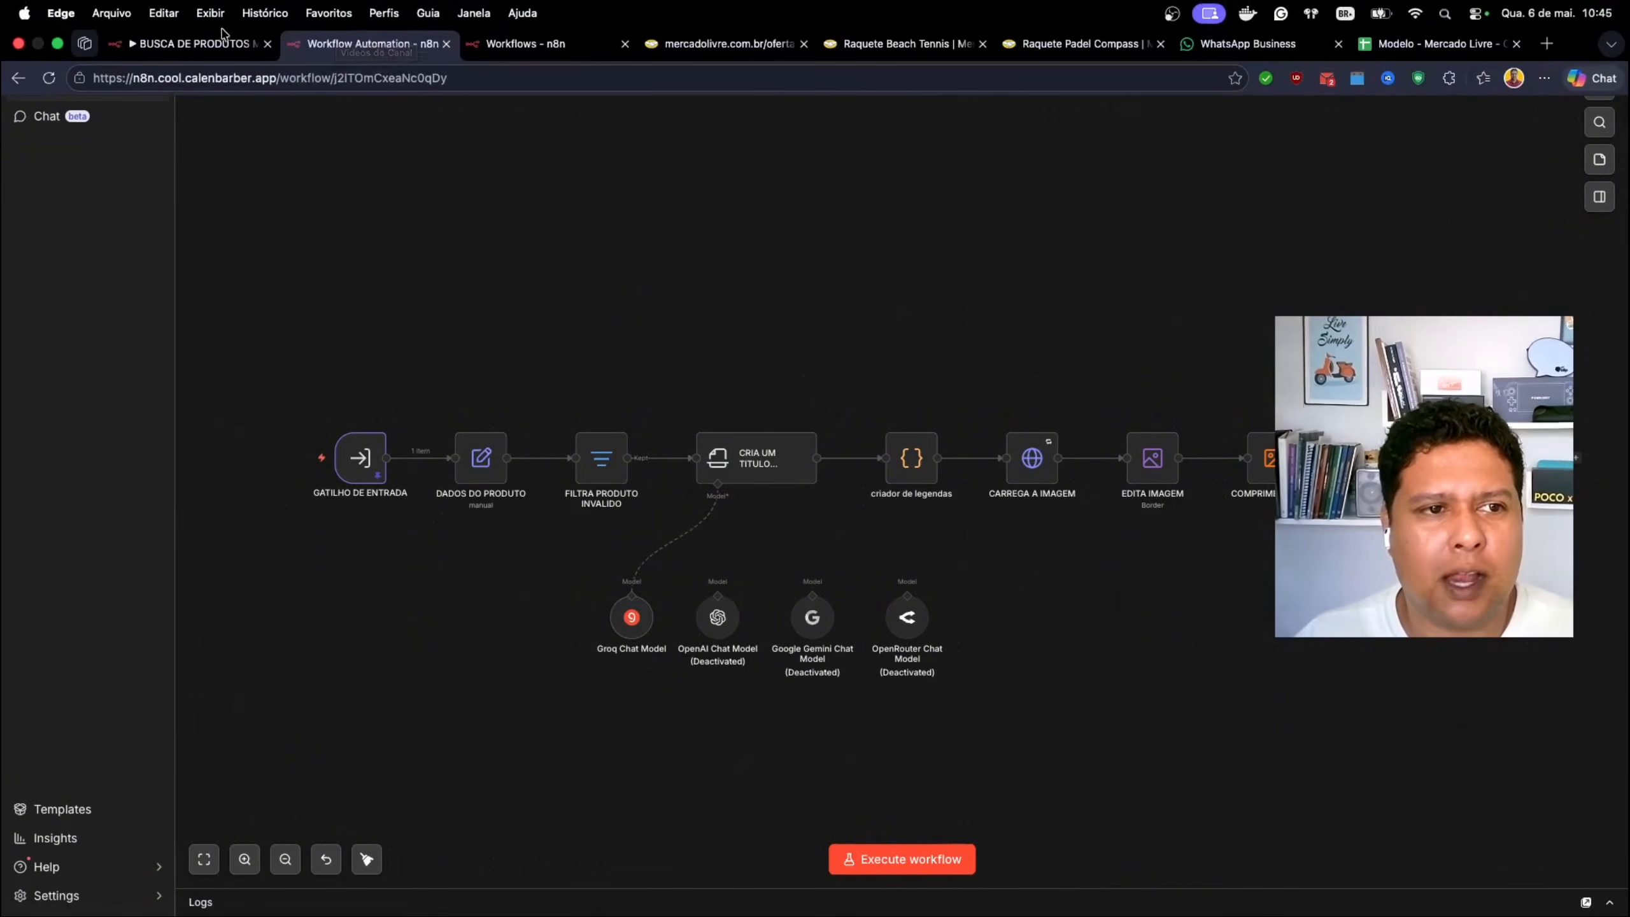
pyautogui.click(190, 46)
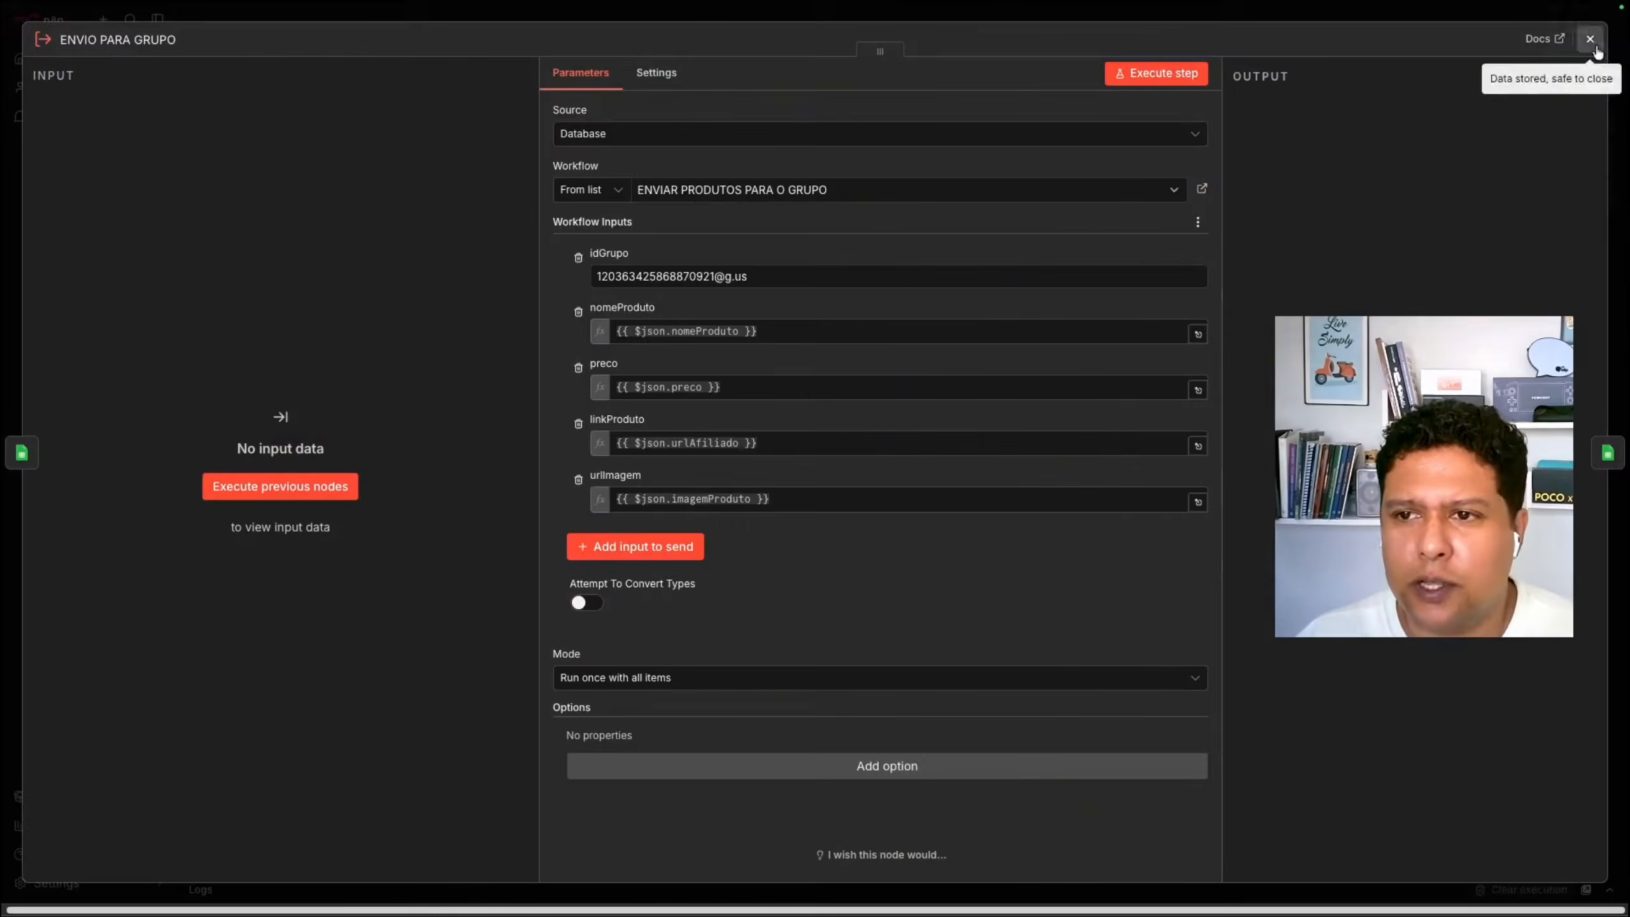
pyautogui.click(1591, 40)
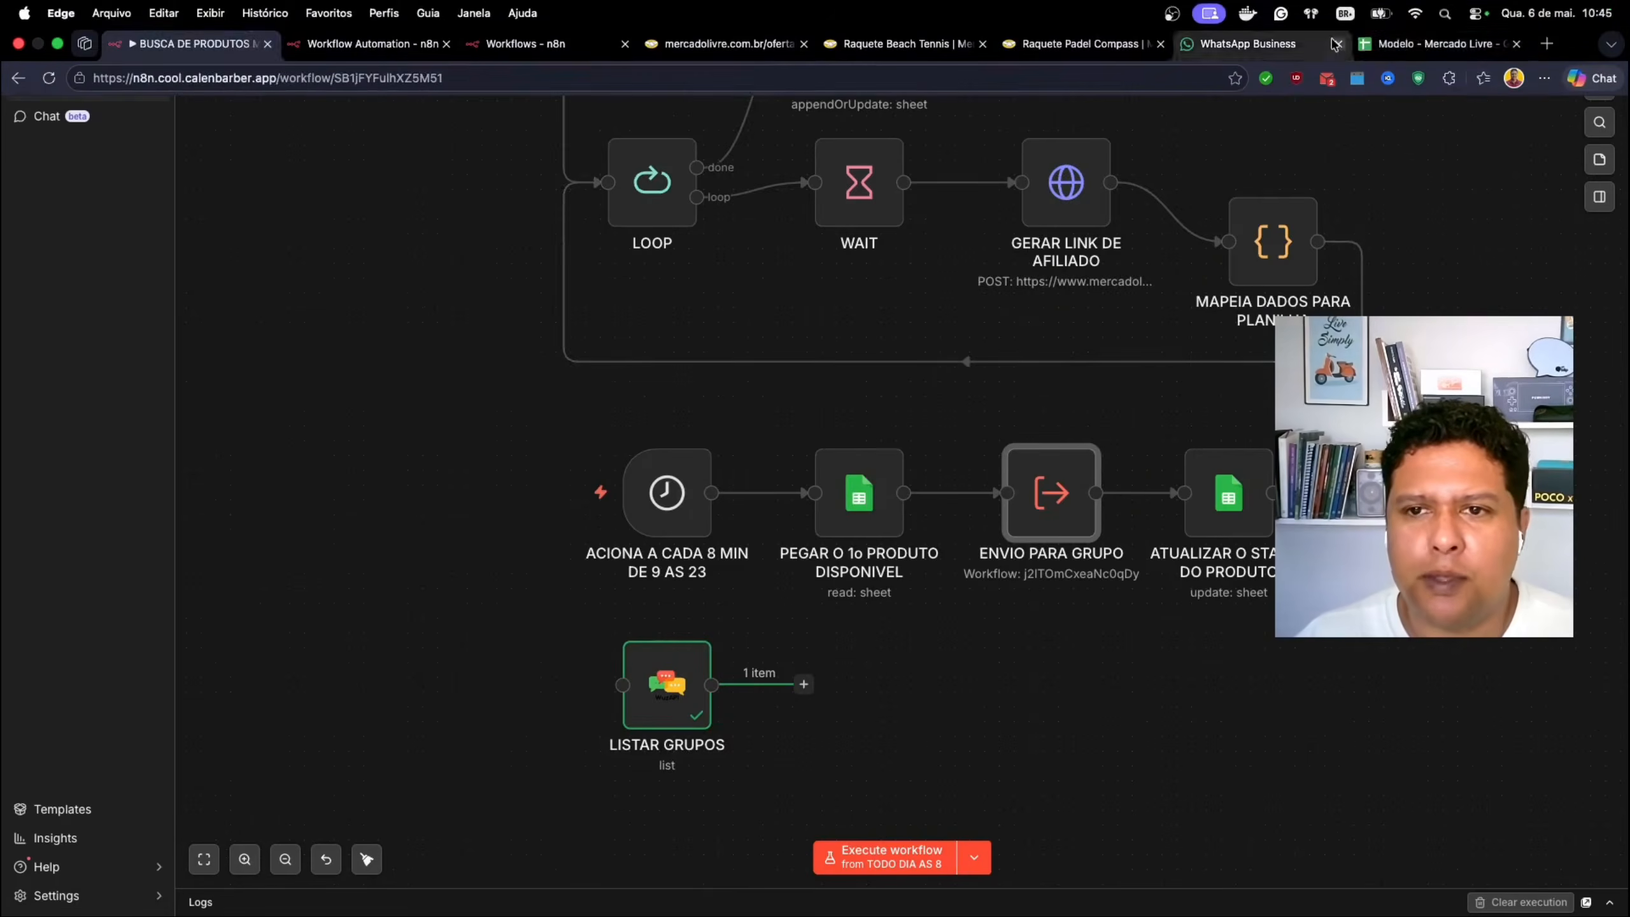
# Step: Check the product rows and their status, success and data columns in the Produtos sheet of Modelo - Mercado Livre
pyautogui.click(1429, 44)
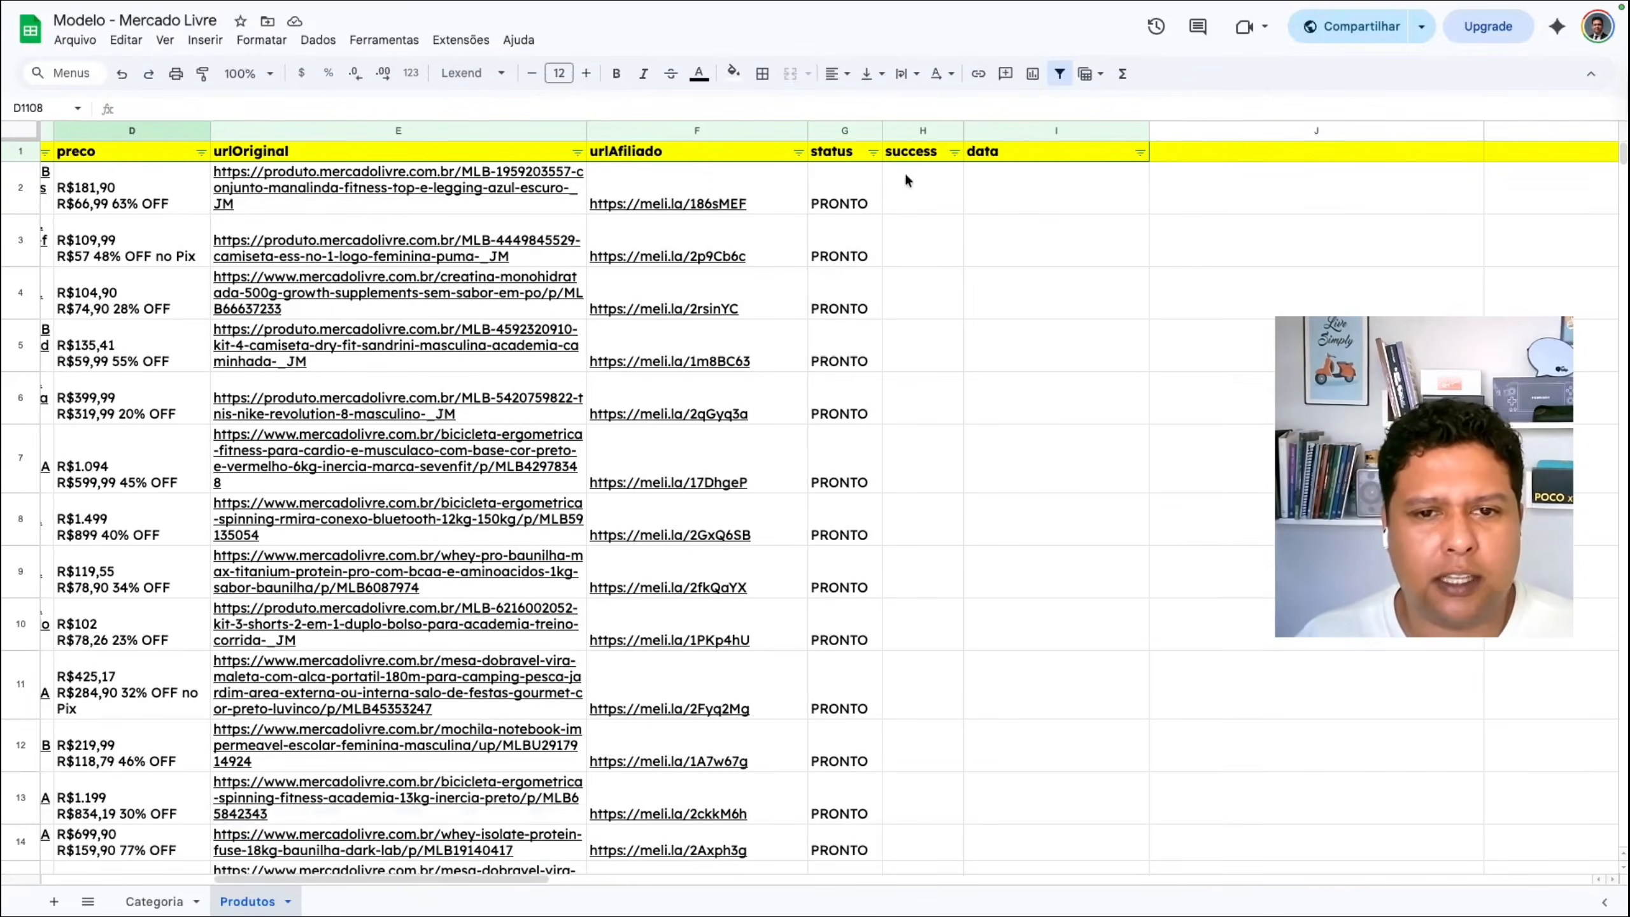
pyautogui.scroll(-20, 914, 441)
pyautogui.scroll(20, 914, 441)
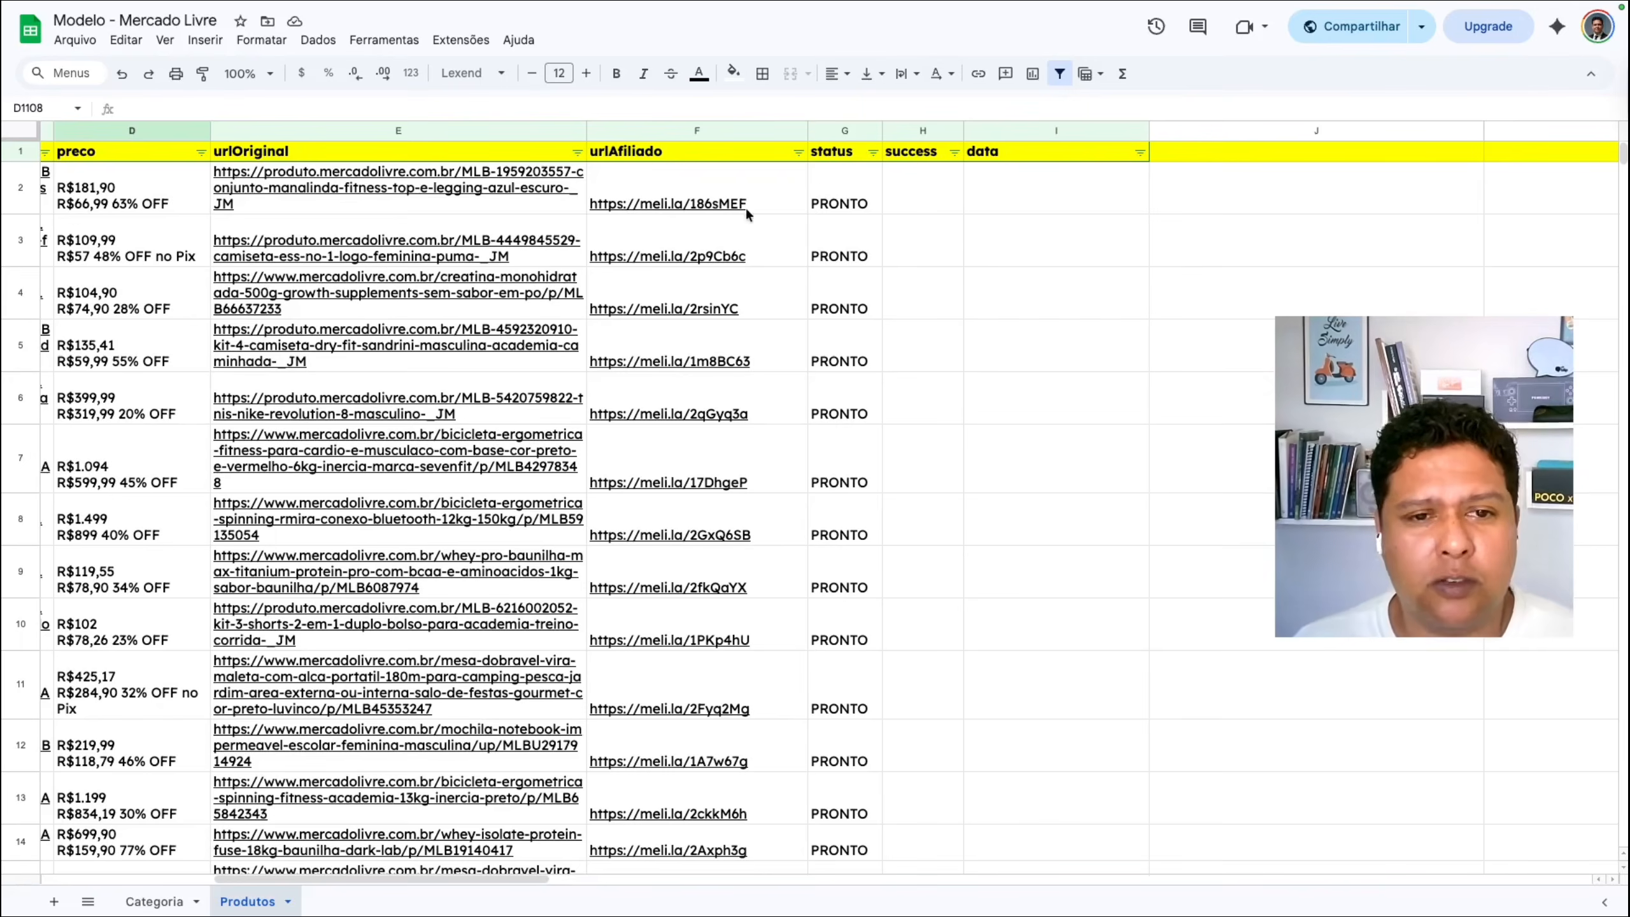
pyautogui.click(192, 44)
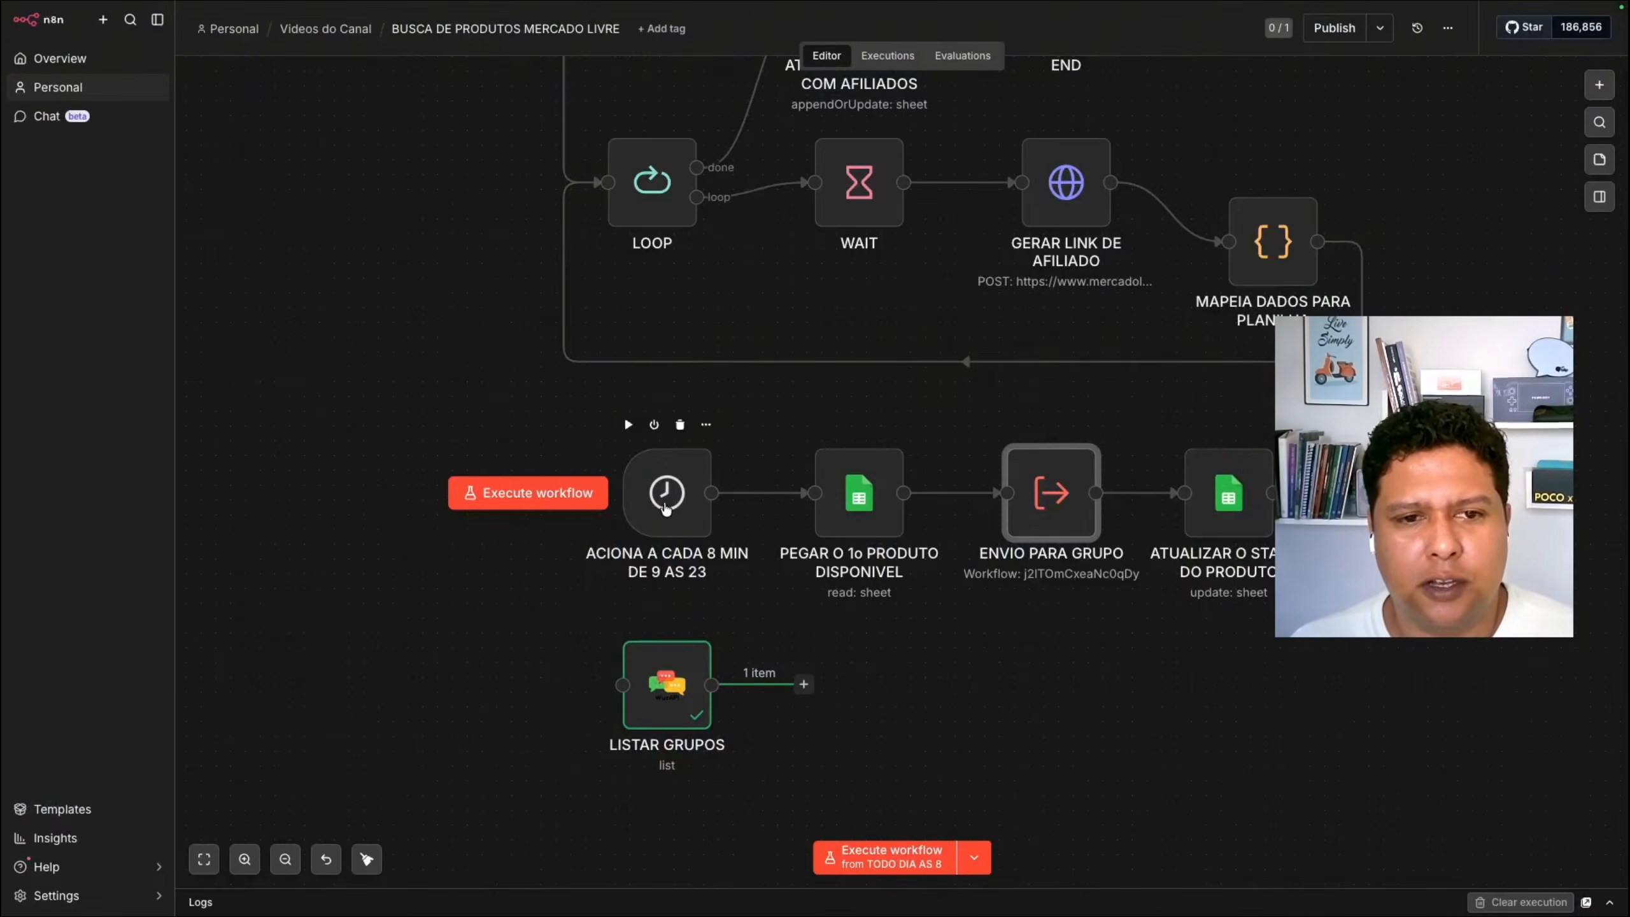
# Step: Review the cron expression of the ACIONA A CADA 8 MIN DE 9 AS 23 trigger
pyautogui.moveTo(795, 491)
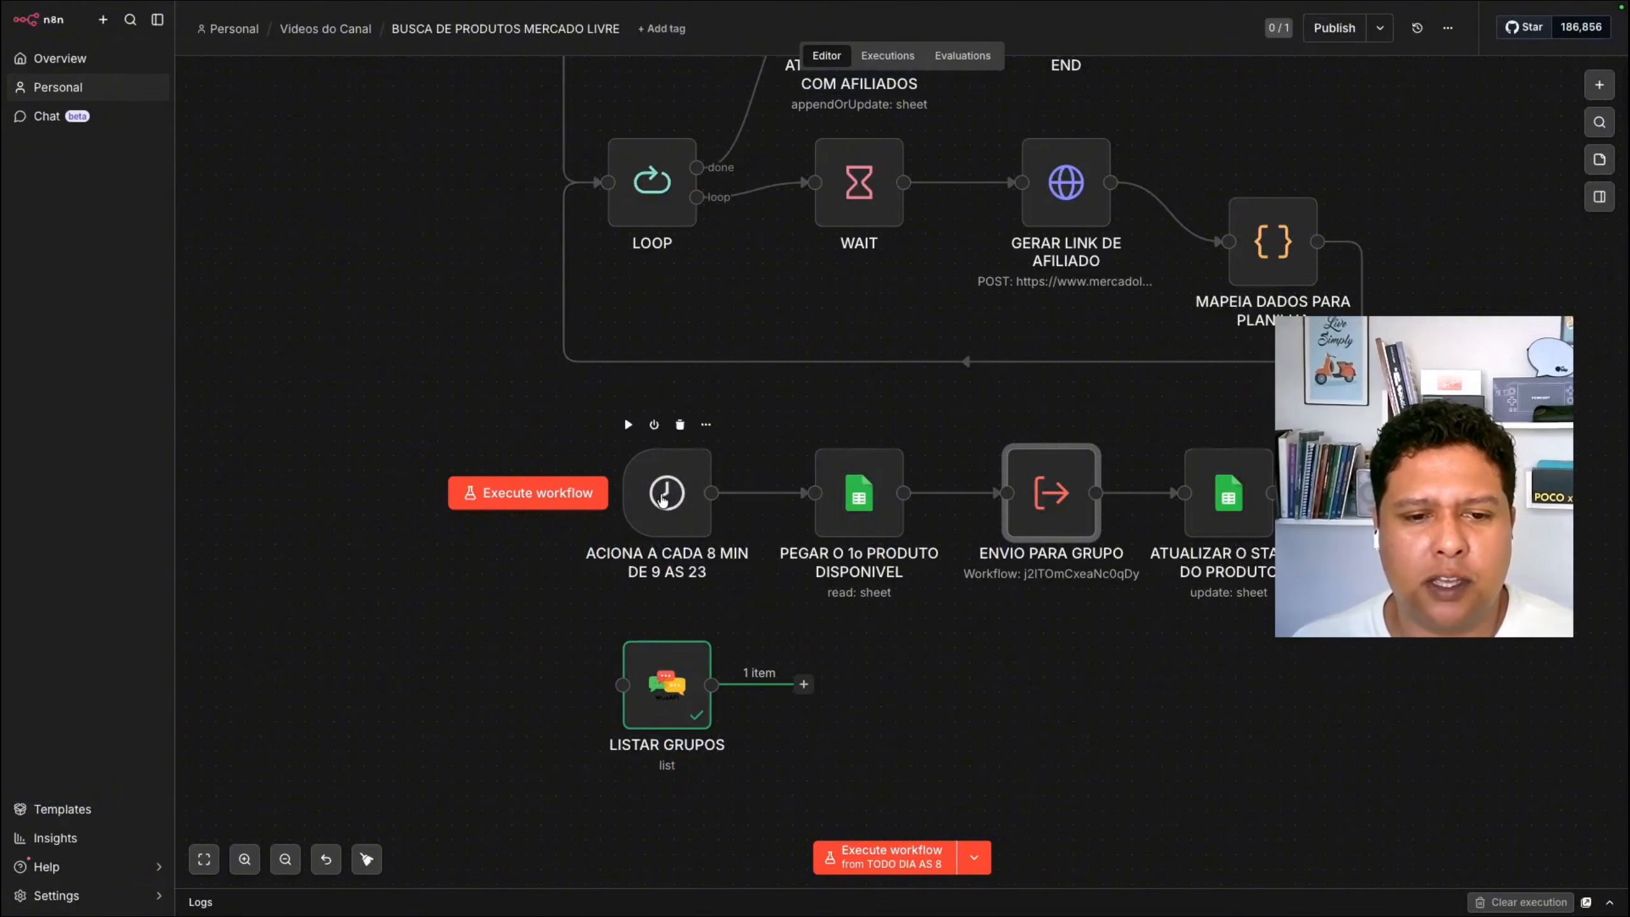
pyautogui.click(659, 500)
pyautogui.doubleClick(659, 499)
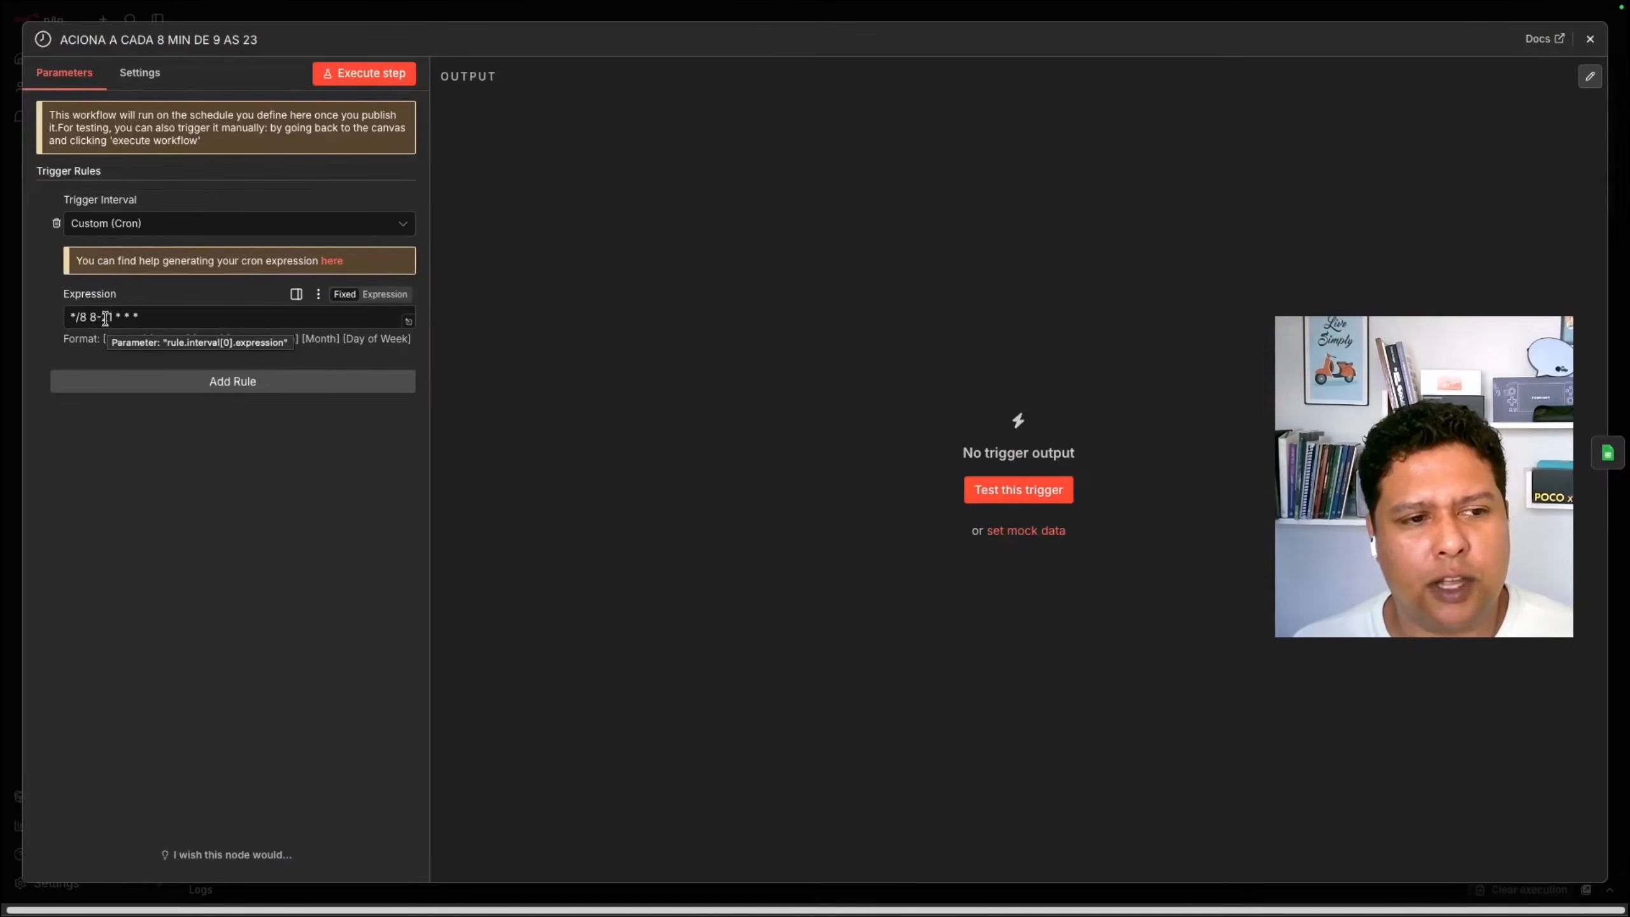
pyautogui.click(1589, 39)
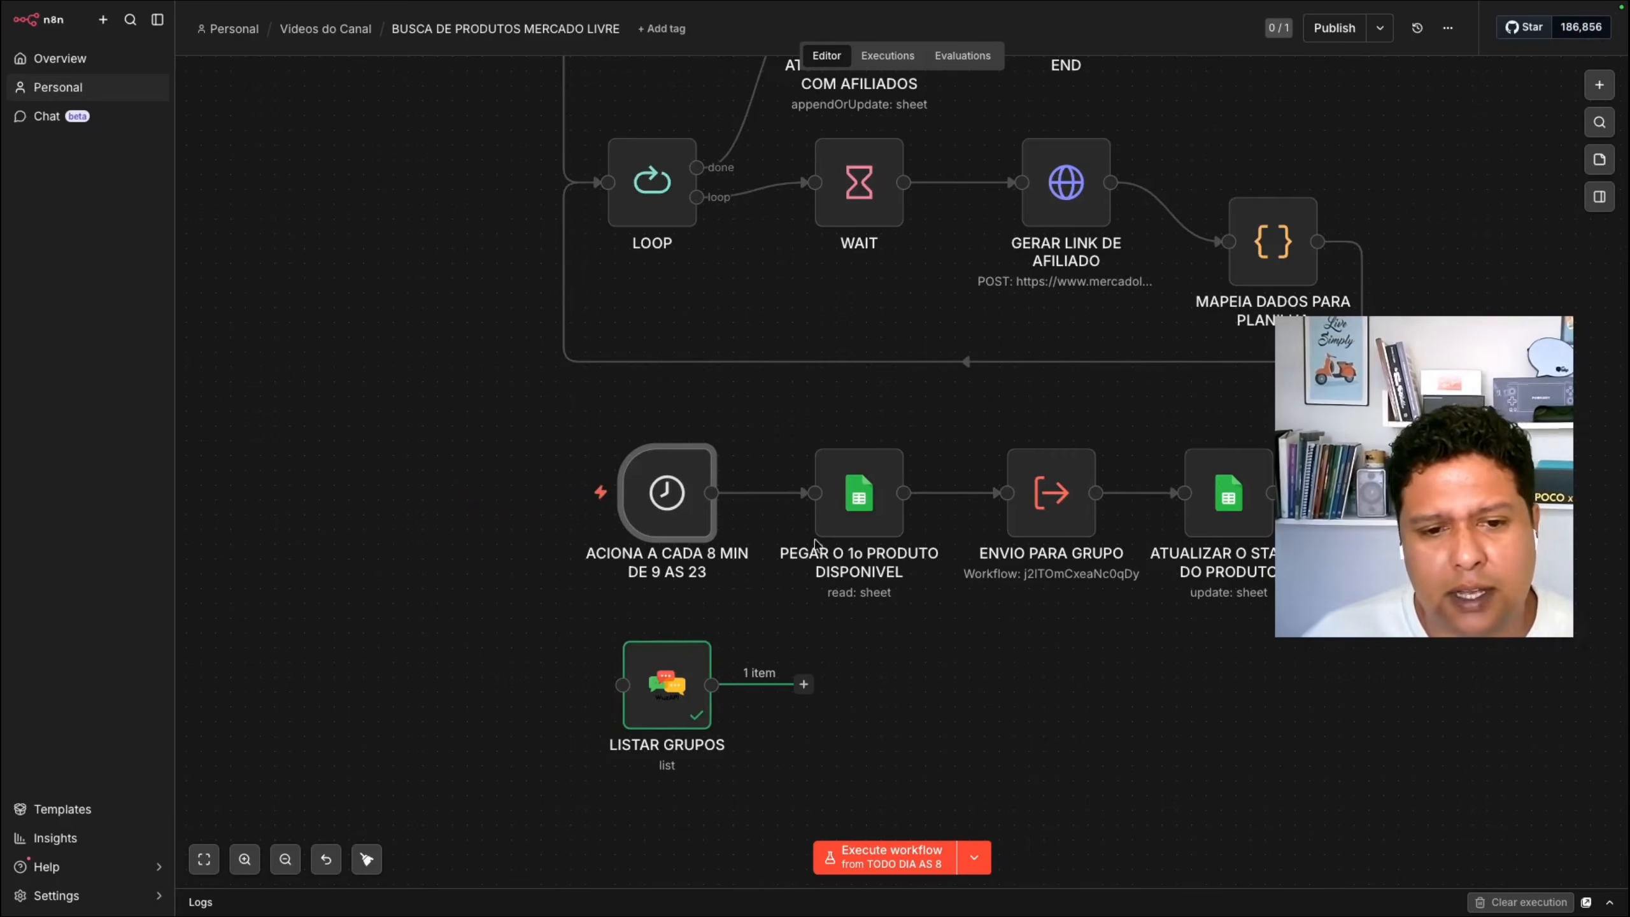
# Step: Move the ACIONA A CADA 8 MIN trigger aside and insert a Wait node between it and PEGAR O 1o PRODUTO DISPONIVEL
pyautogui.moveTo(658, 503); pyautogui.dragTo(524, 503)
pyautogui.click(679, 493)
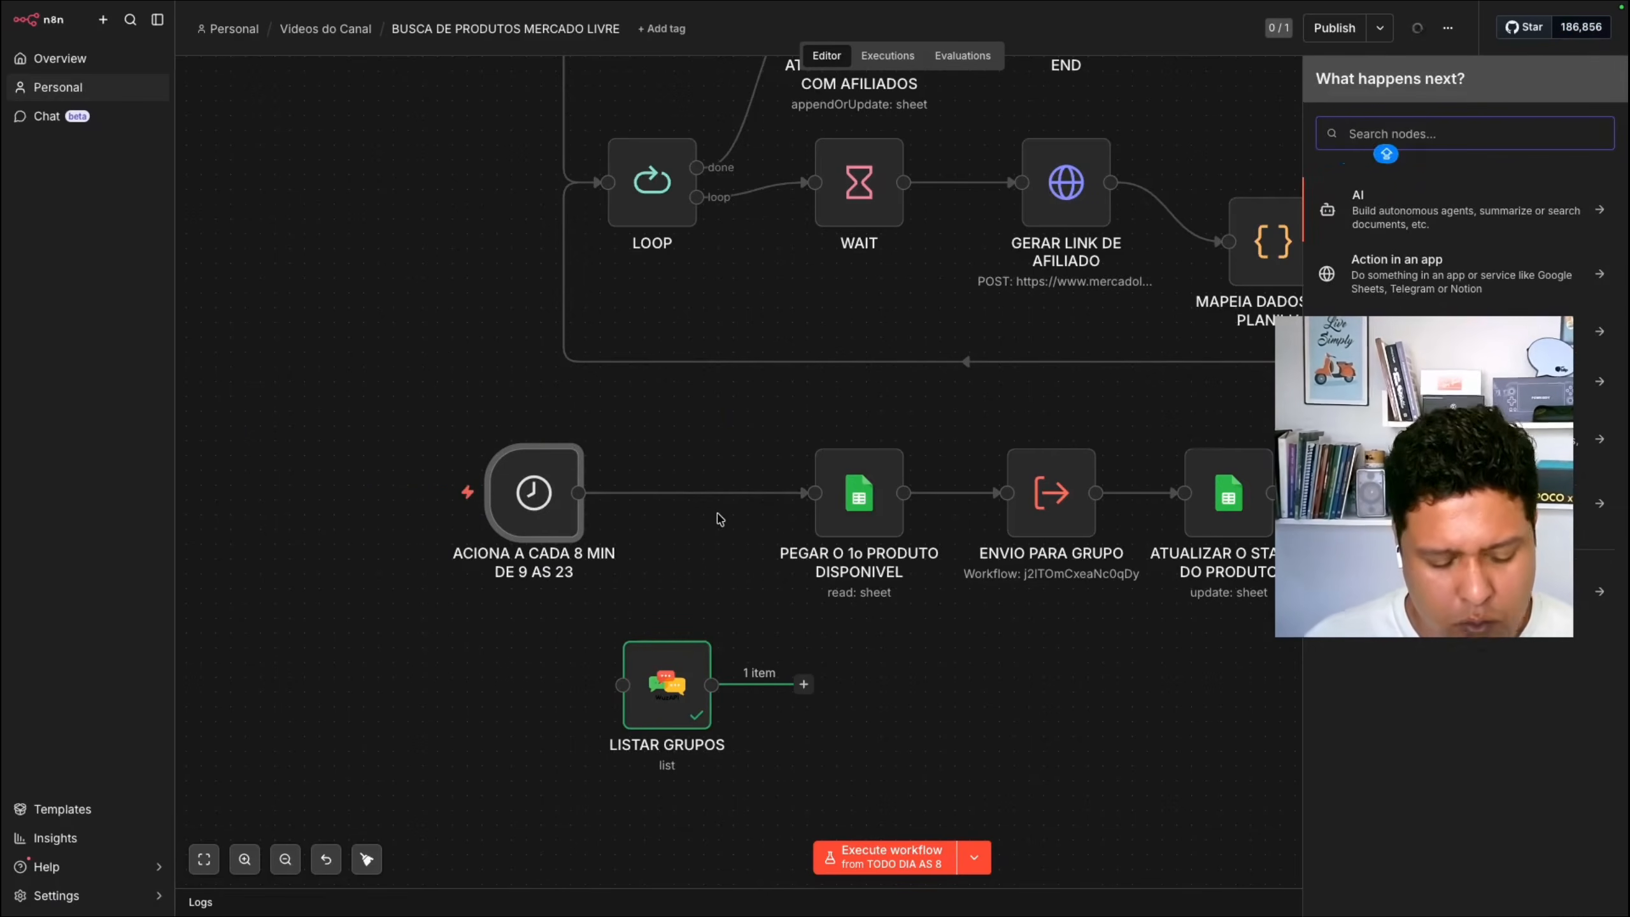
pyautogui.write('Q')
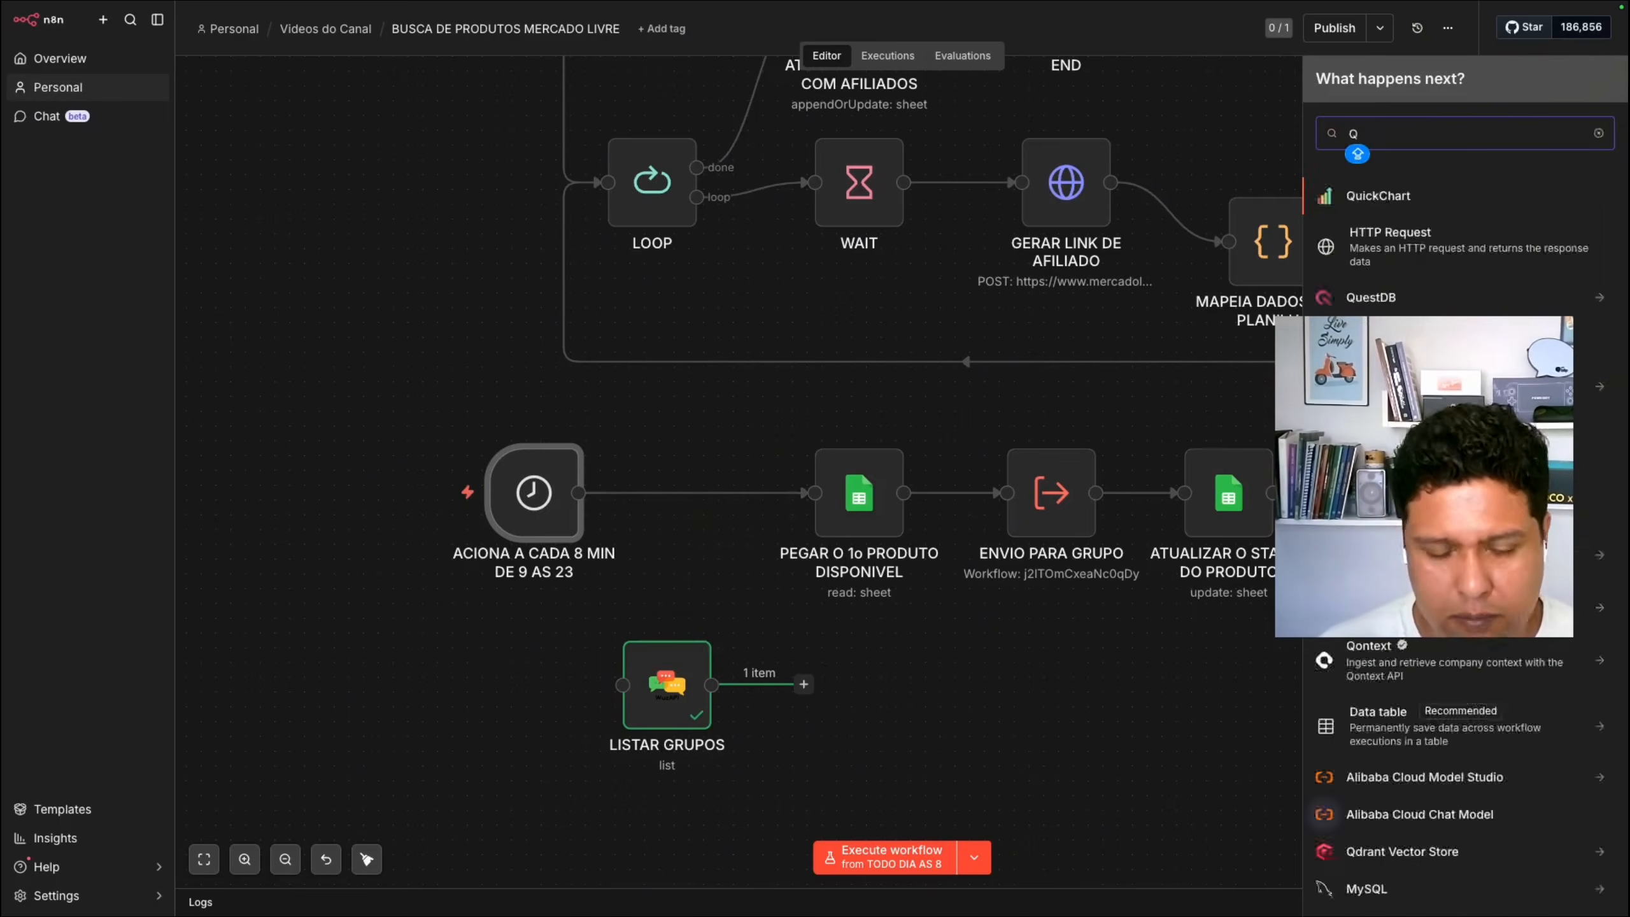
pyautogui.press('BackSpace')
pyautogui.write('WAI')
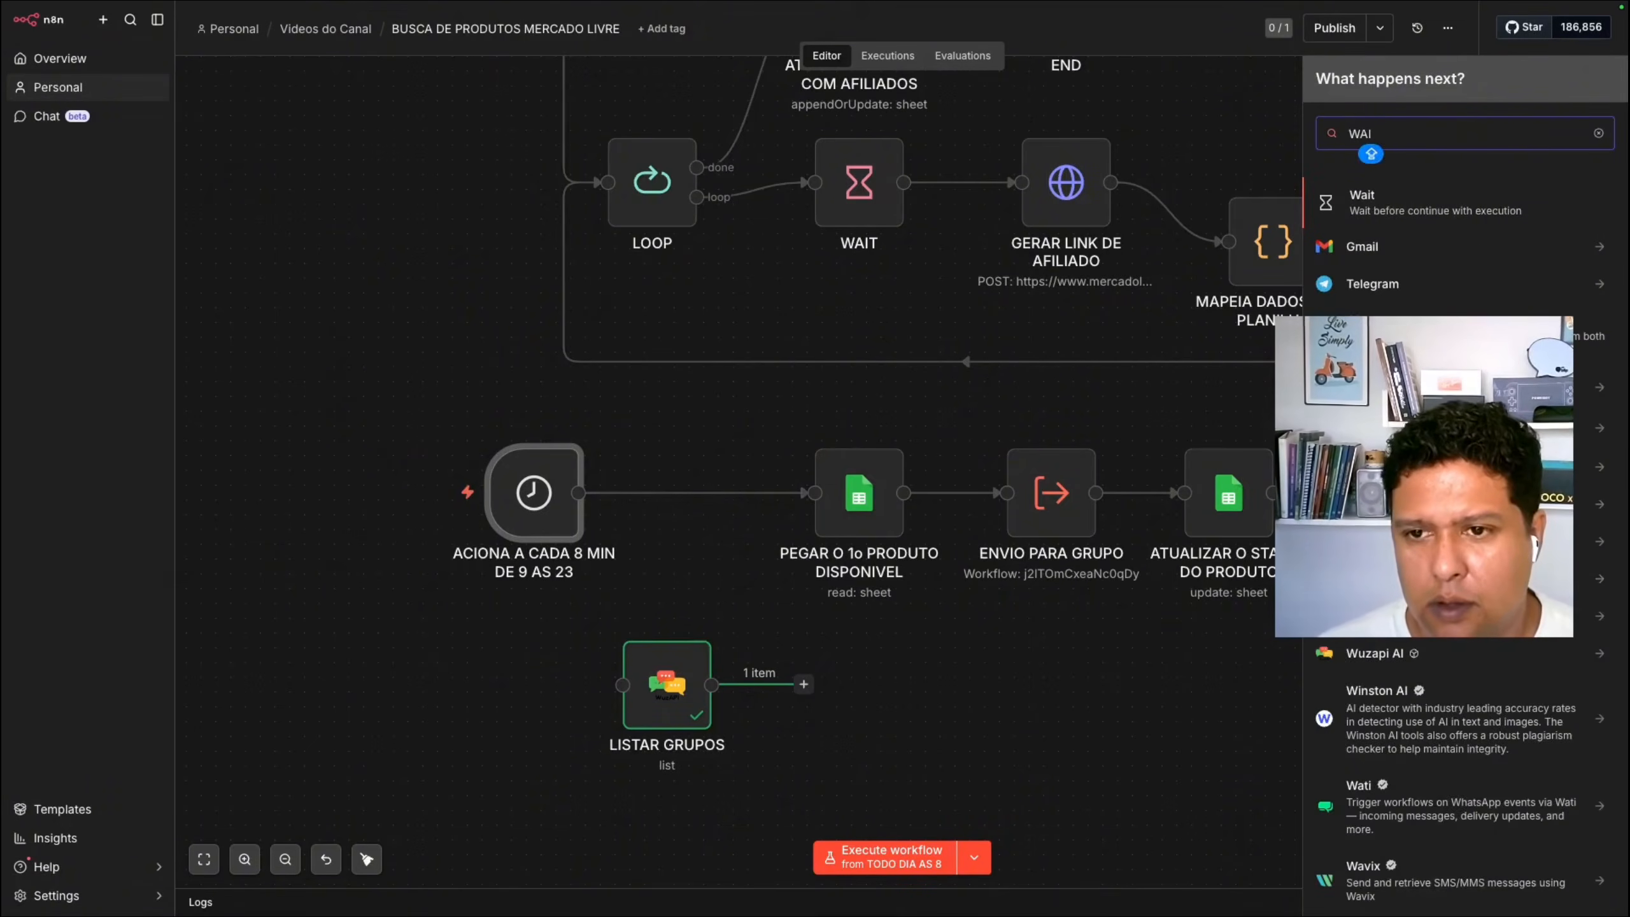
pyautogui.click(1366, 203)
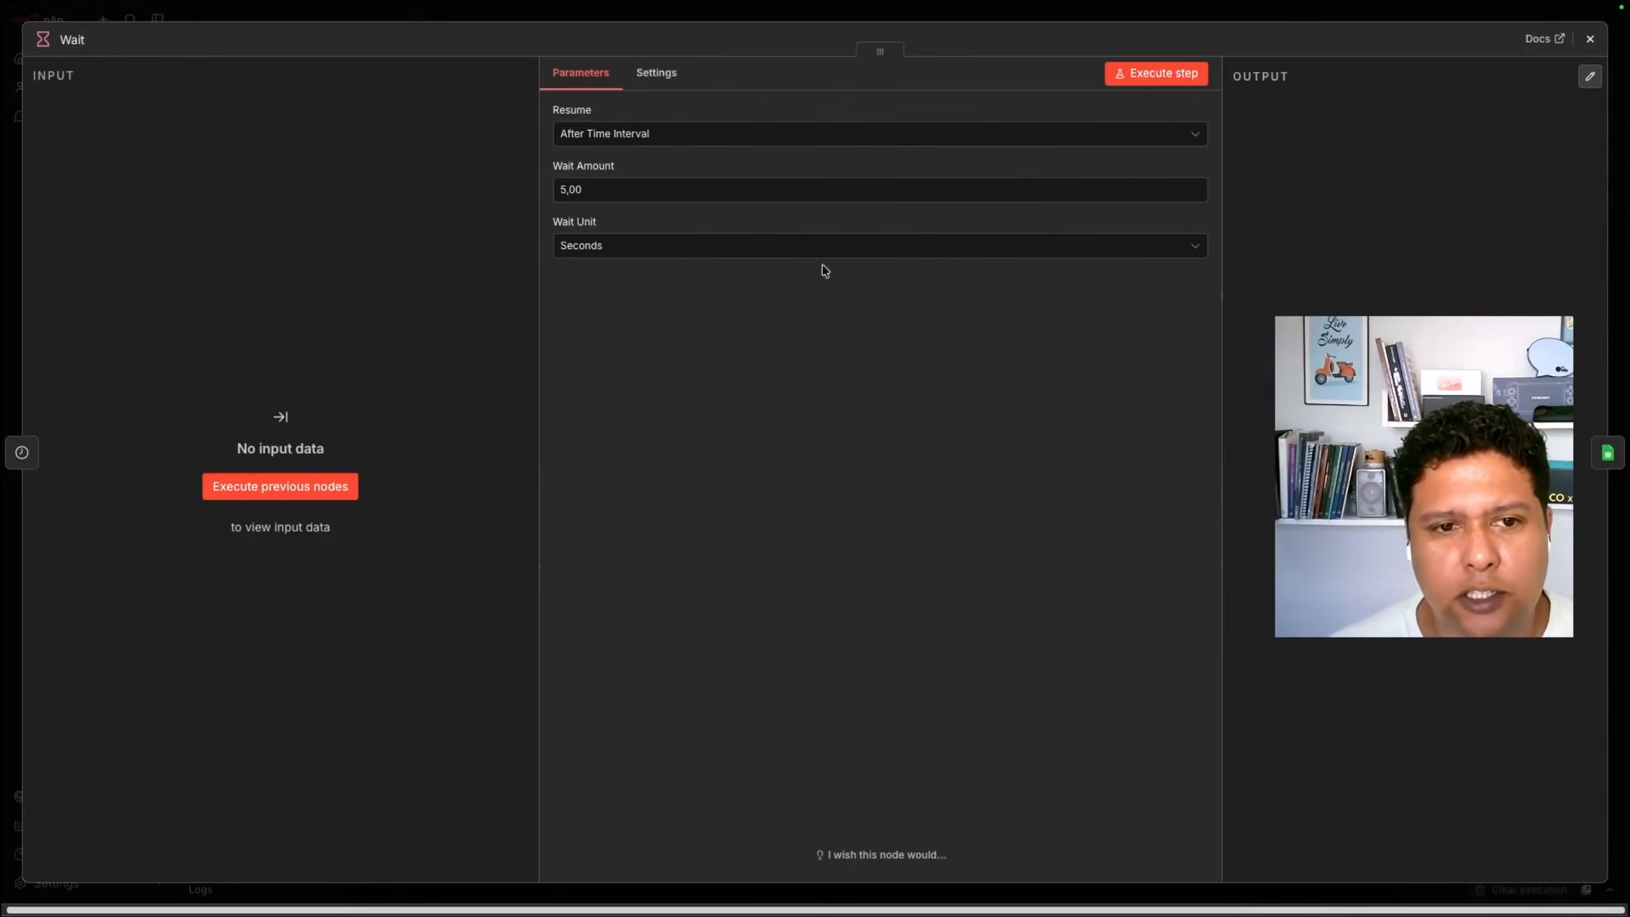
# Step: Set the new Wait node's amount to {{ (Math.random() + 2) - 1 }} with the unit Minutes, and deactivate the node
pyautogui.click(609, 192)
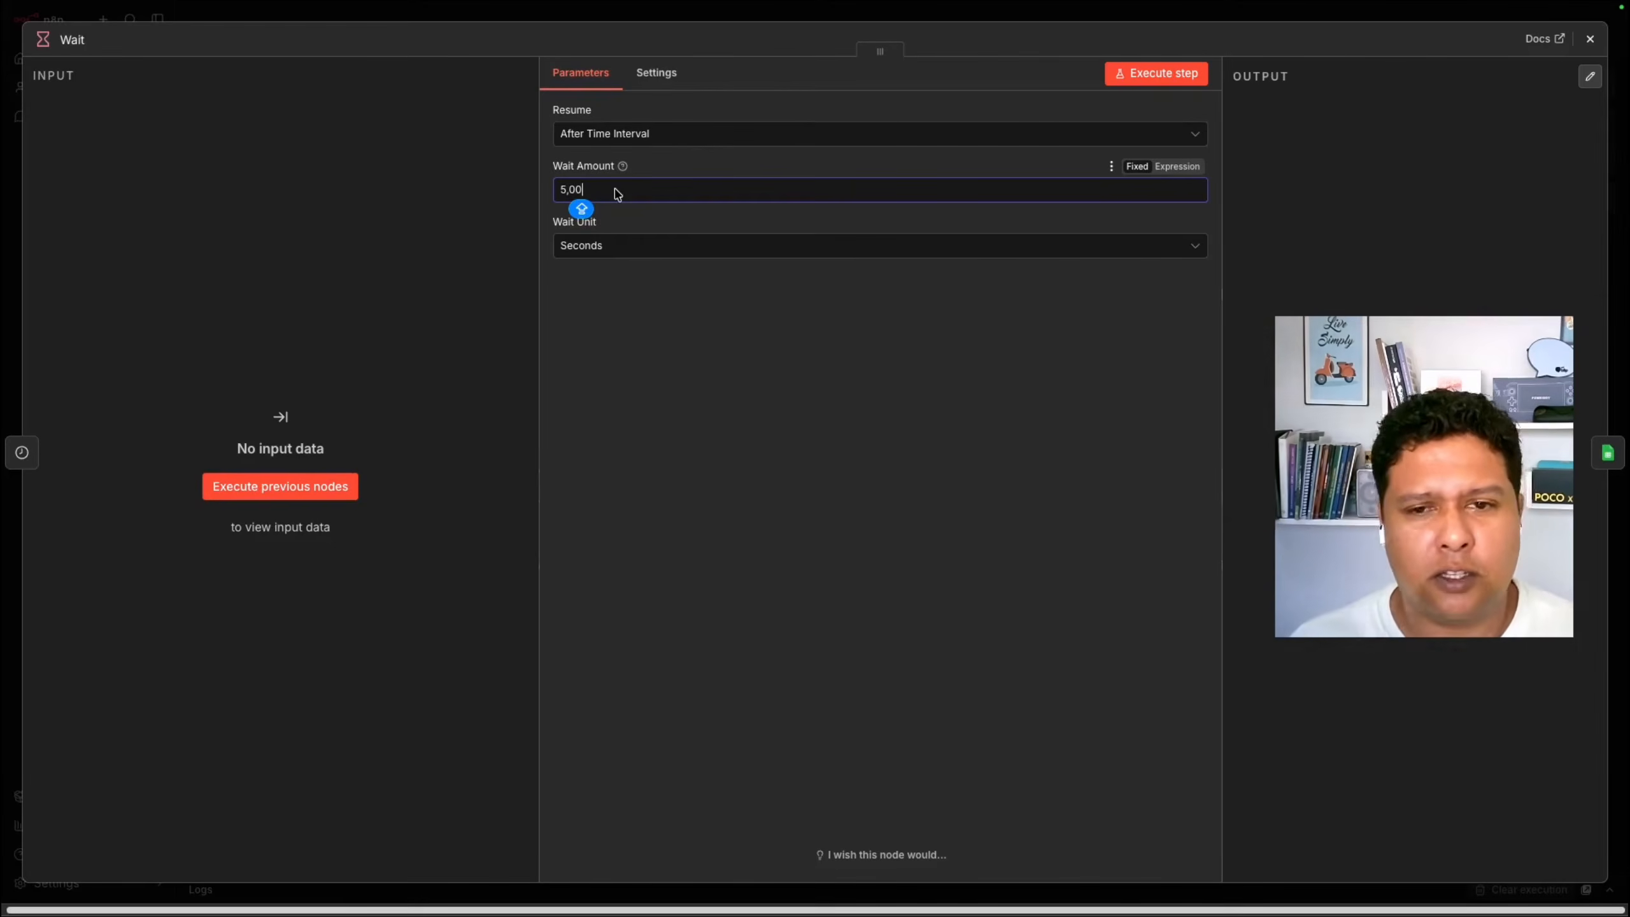
pyautogui.write('{{ (Math.random() + 2) - 1 }}')
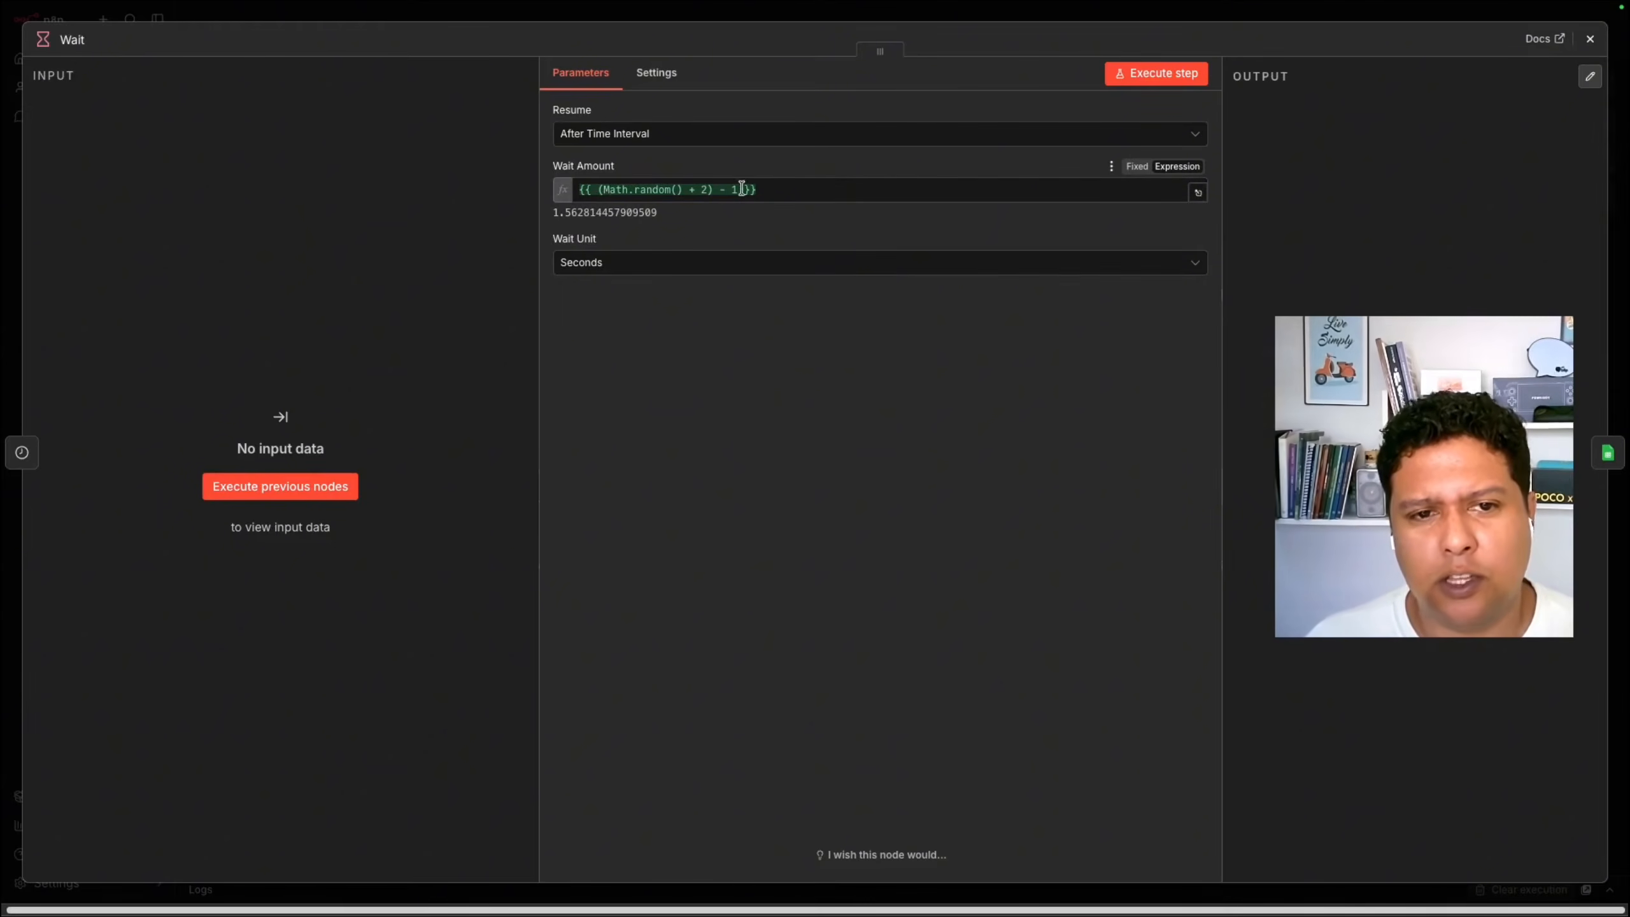
pyautogui.click(654, 262)
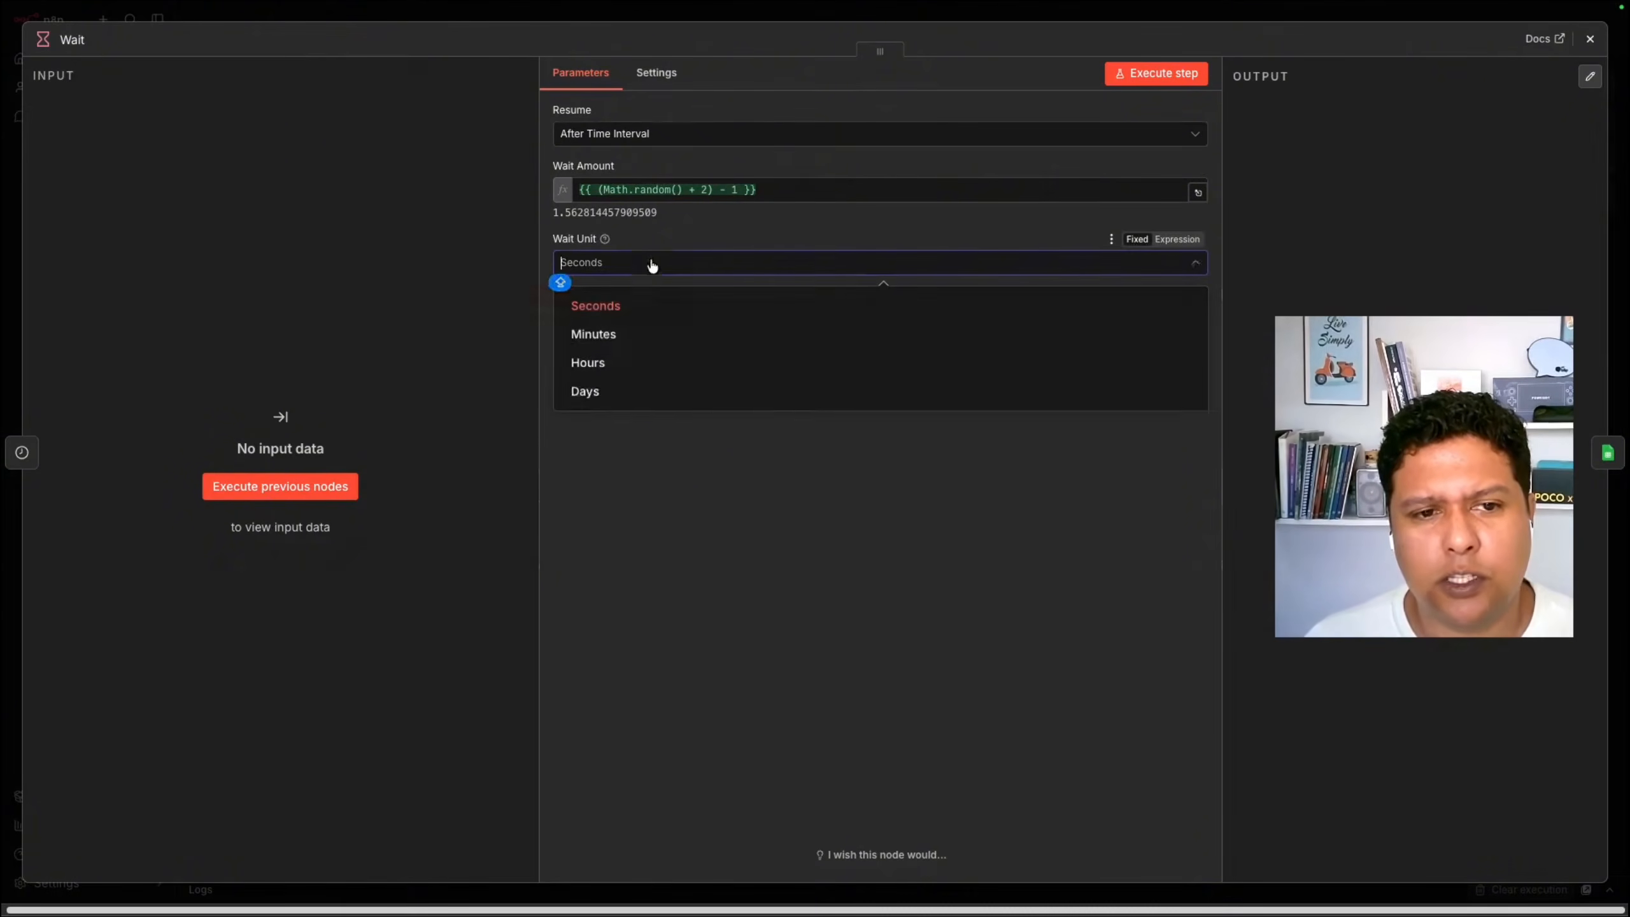
pyautogui.click(606, 334)
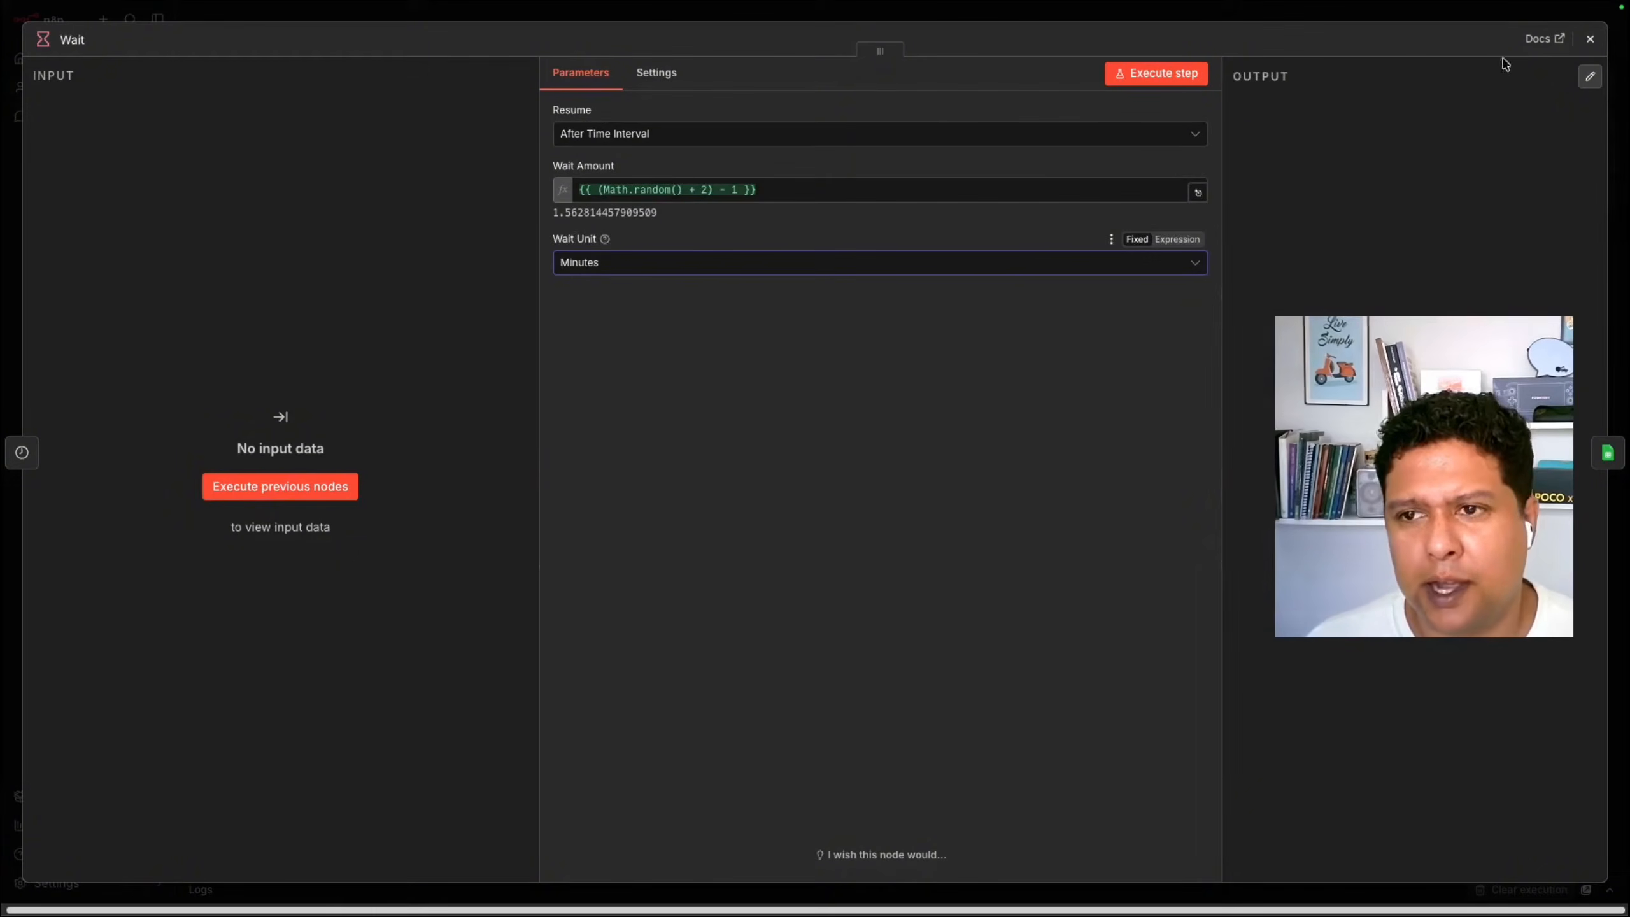
pyautogui.click(1590, 39)
pyautogui.moveTo(765, 541); pyautogui.dragTo(736, 541)
pyautogui.click(683, 424)
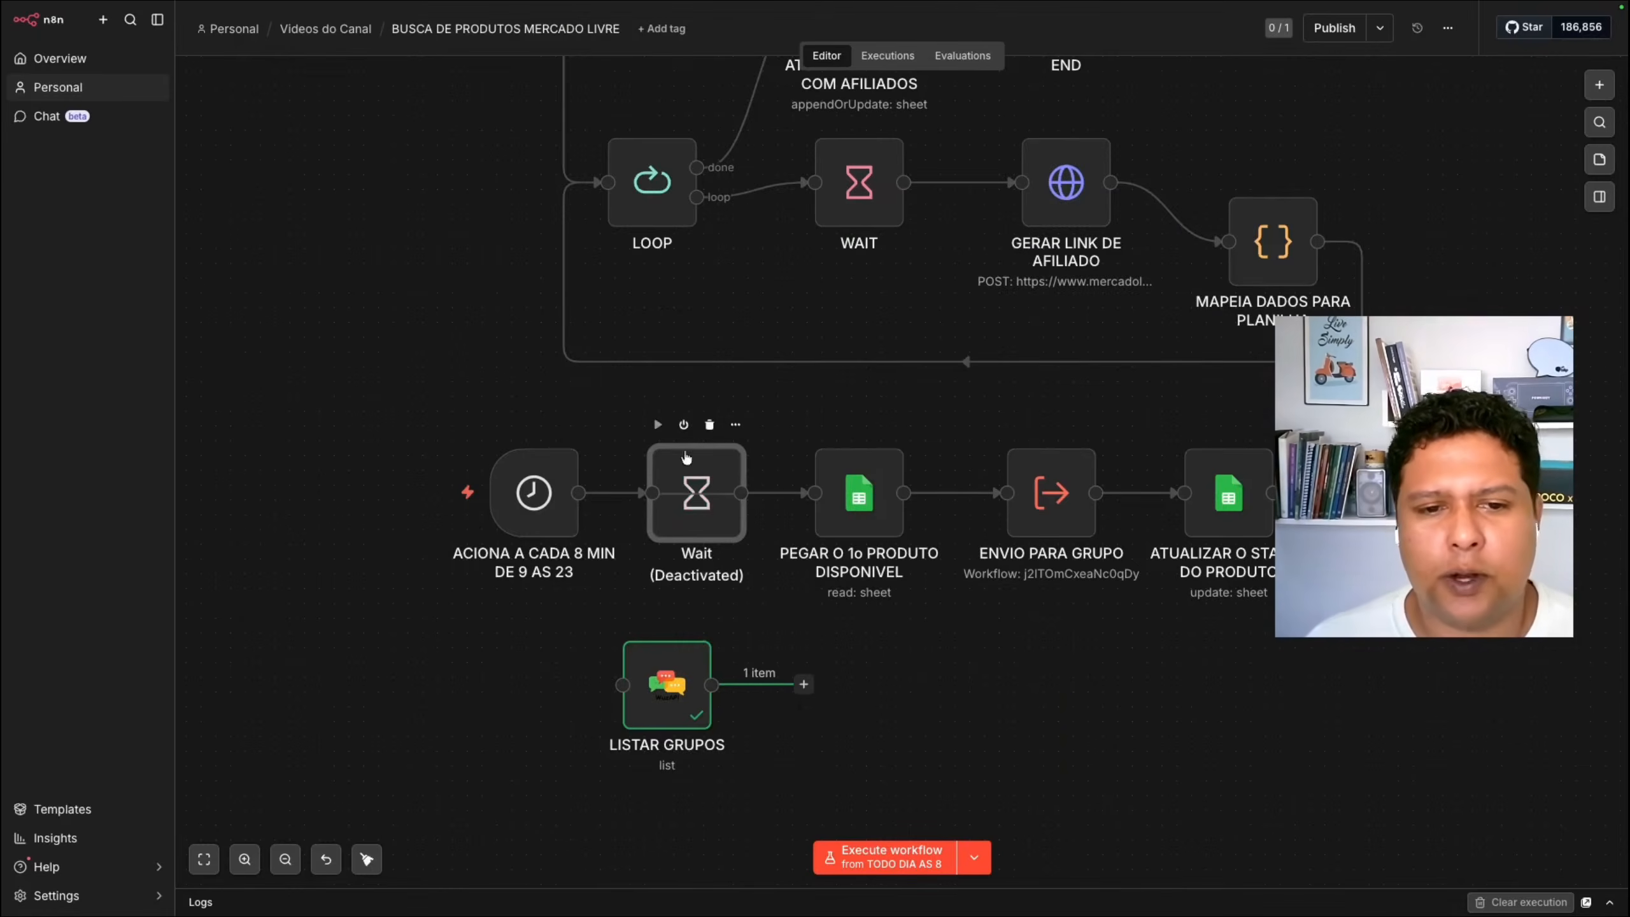
# Step: Review the status filter of the PEGAR O 1o PRODUTO DISPONIVEL node and execute the node
pyautogui.click(856, 477)
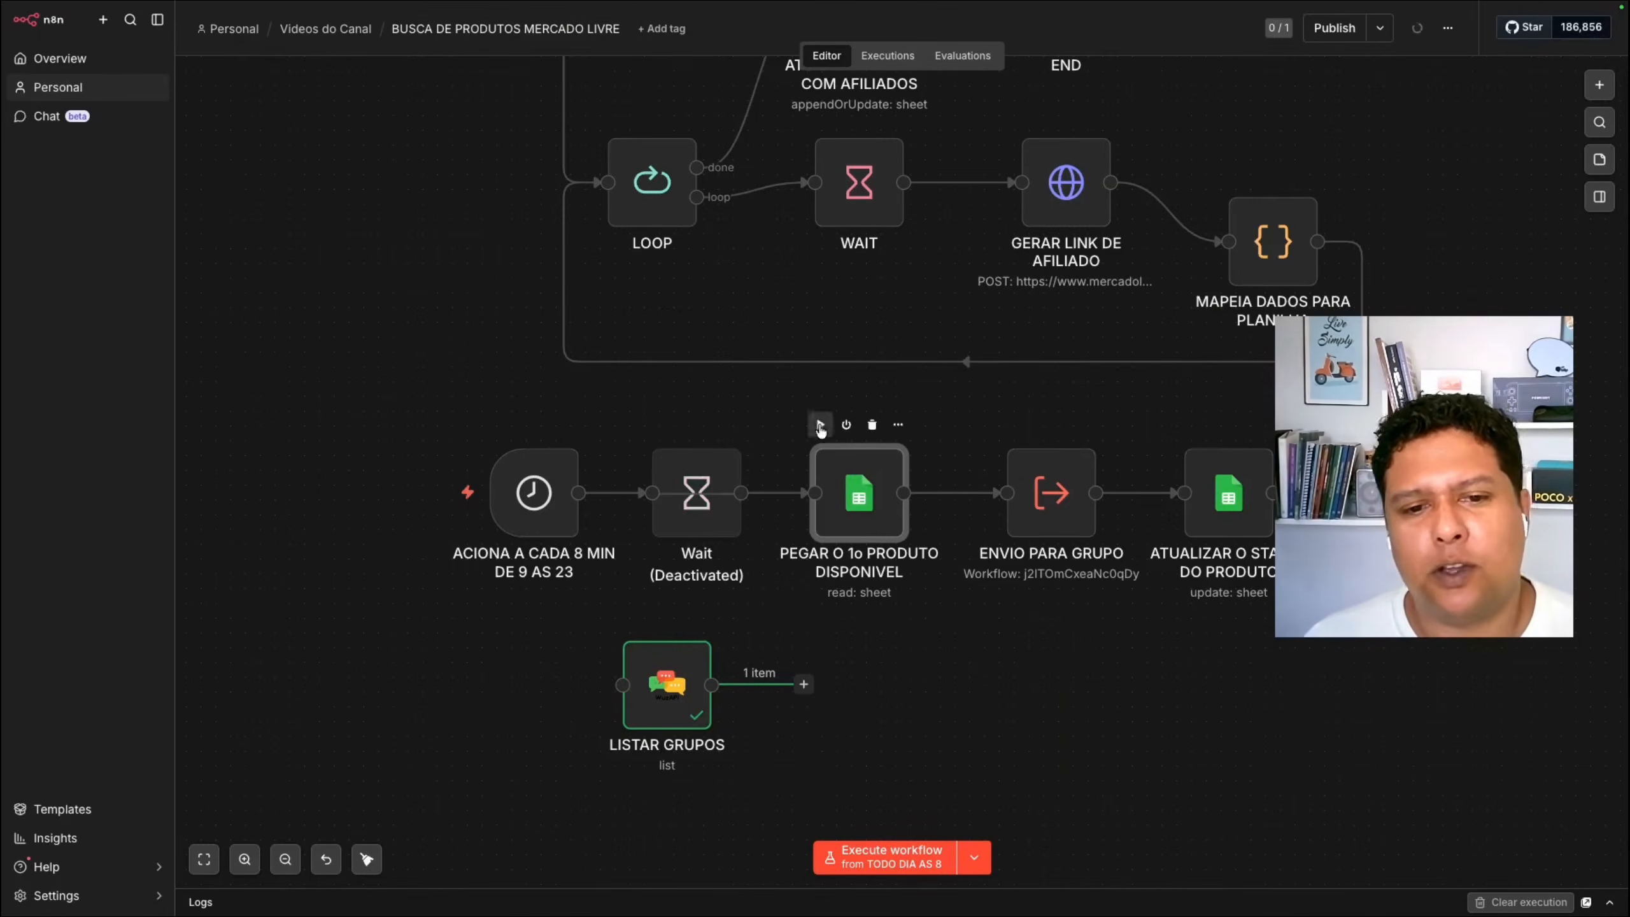
pyautogui.doubleClick(859, 496)
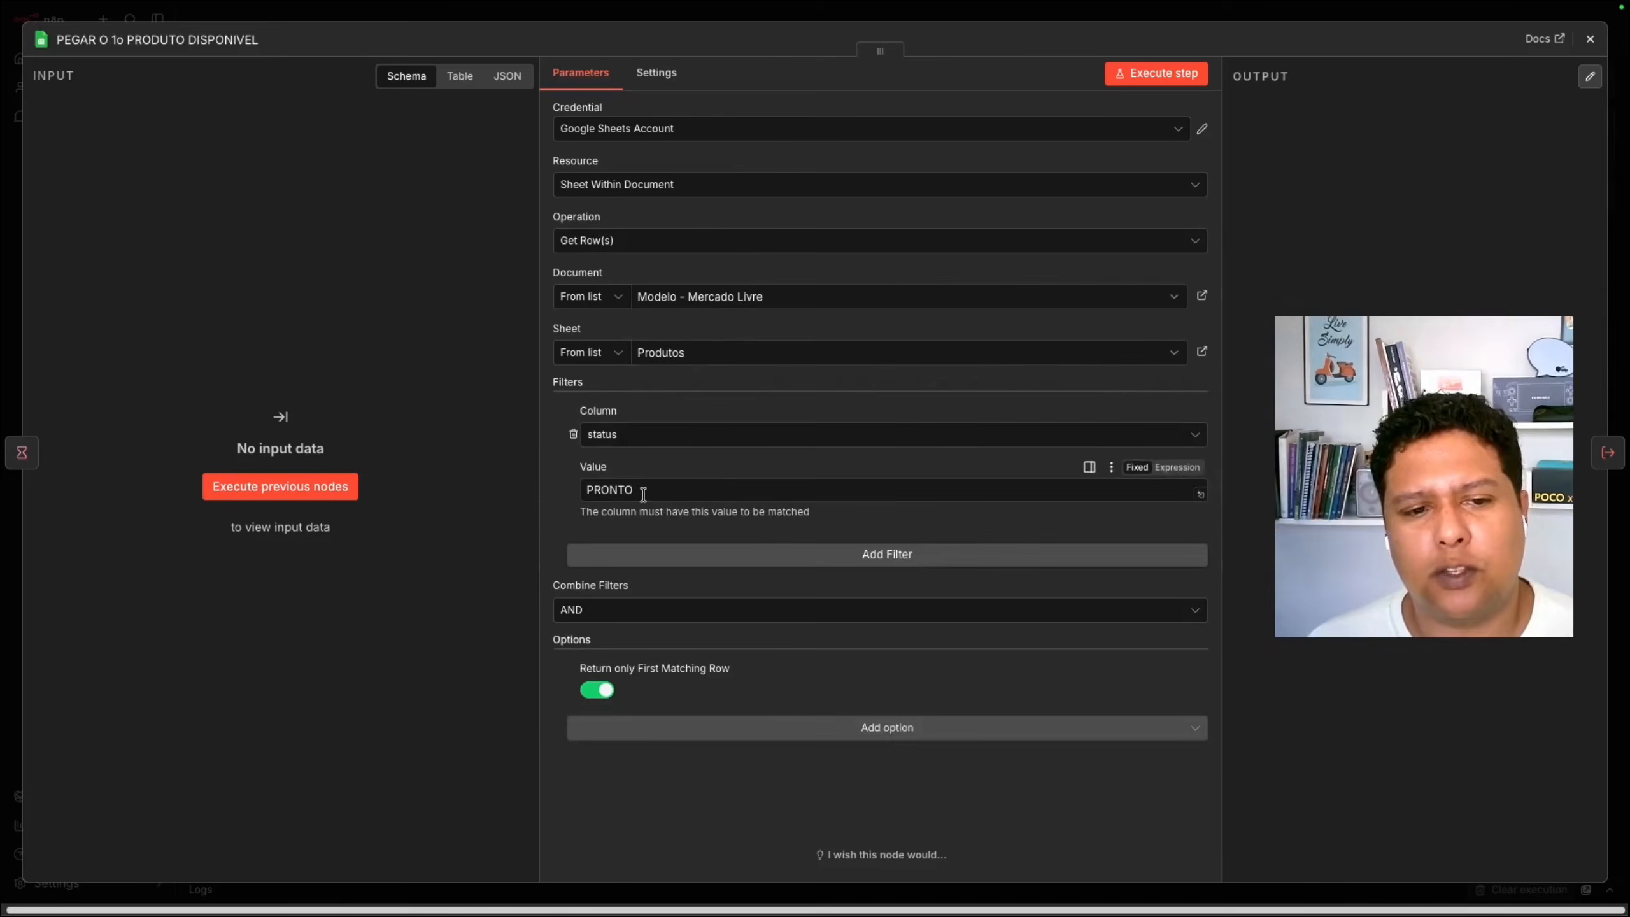
pyautogui.click(1589, 39)
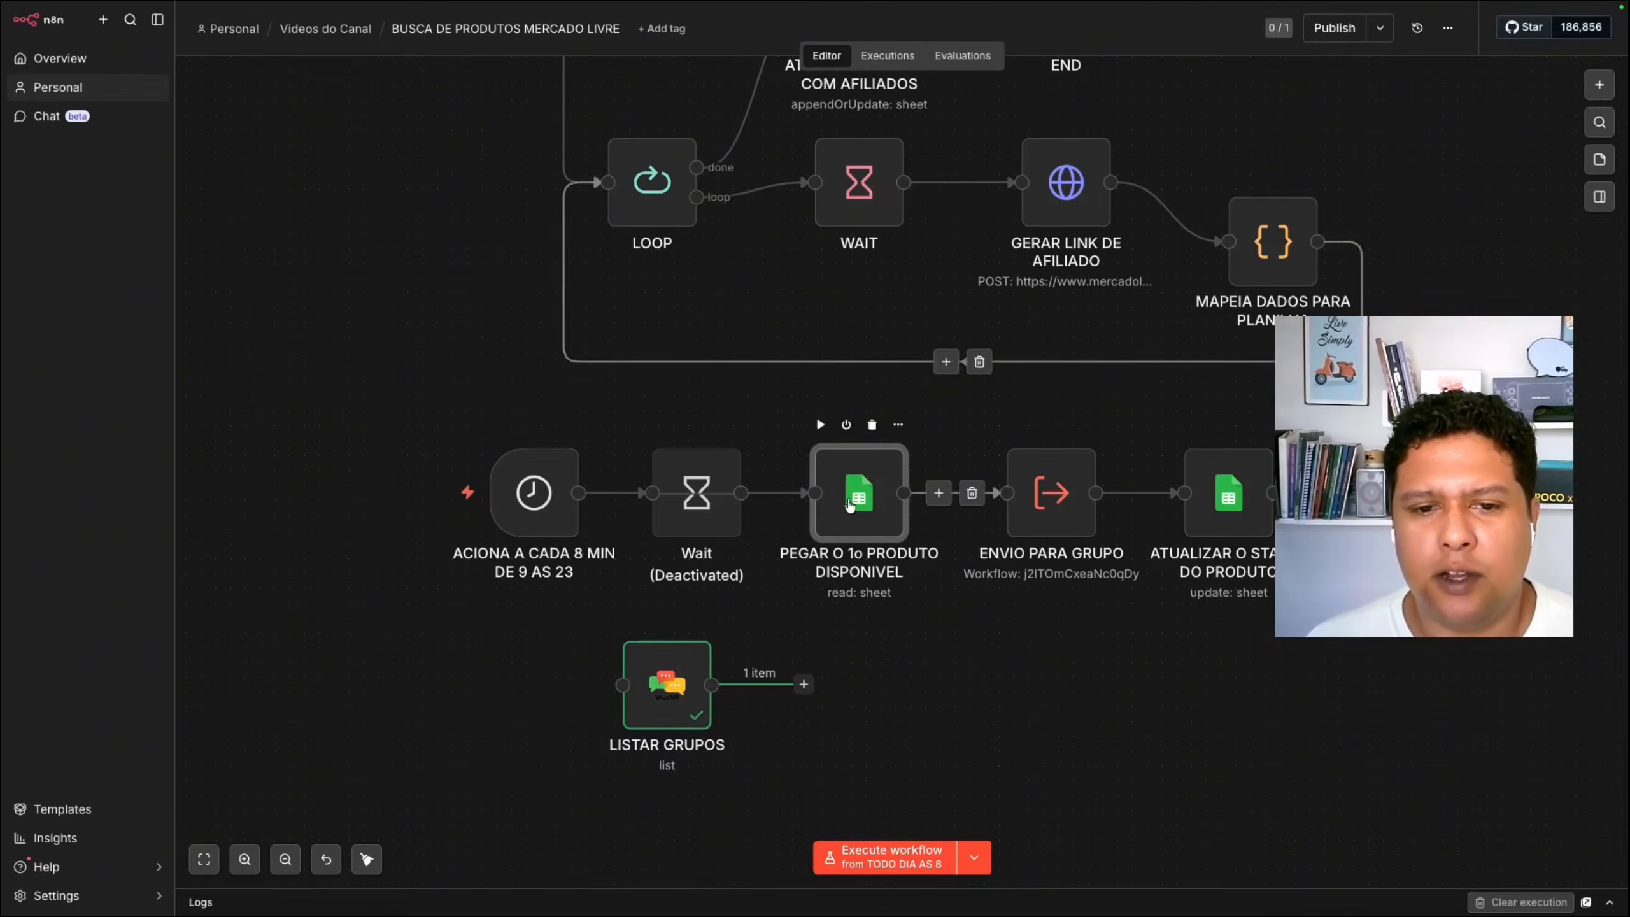
pyautogui.click(819, 425)
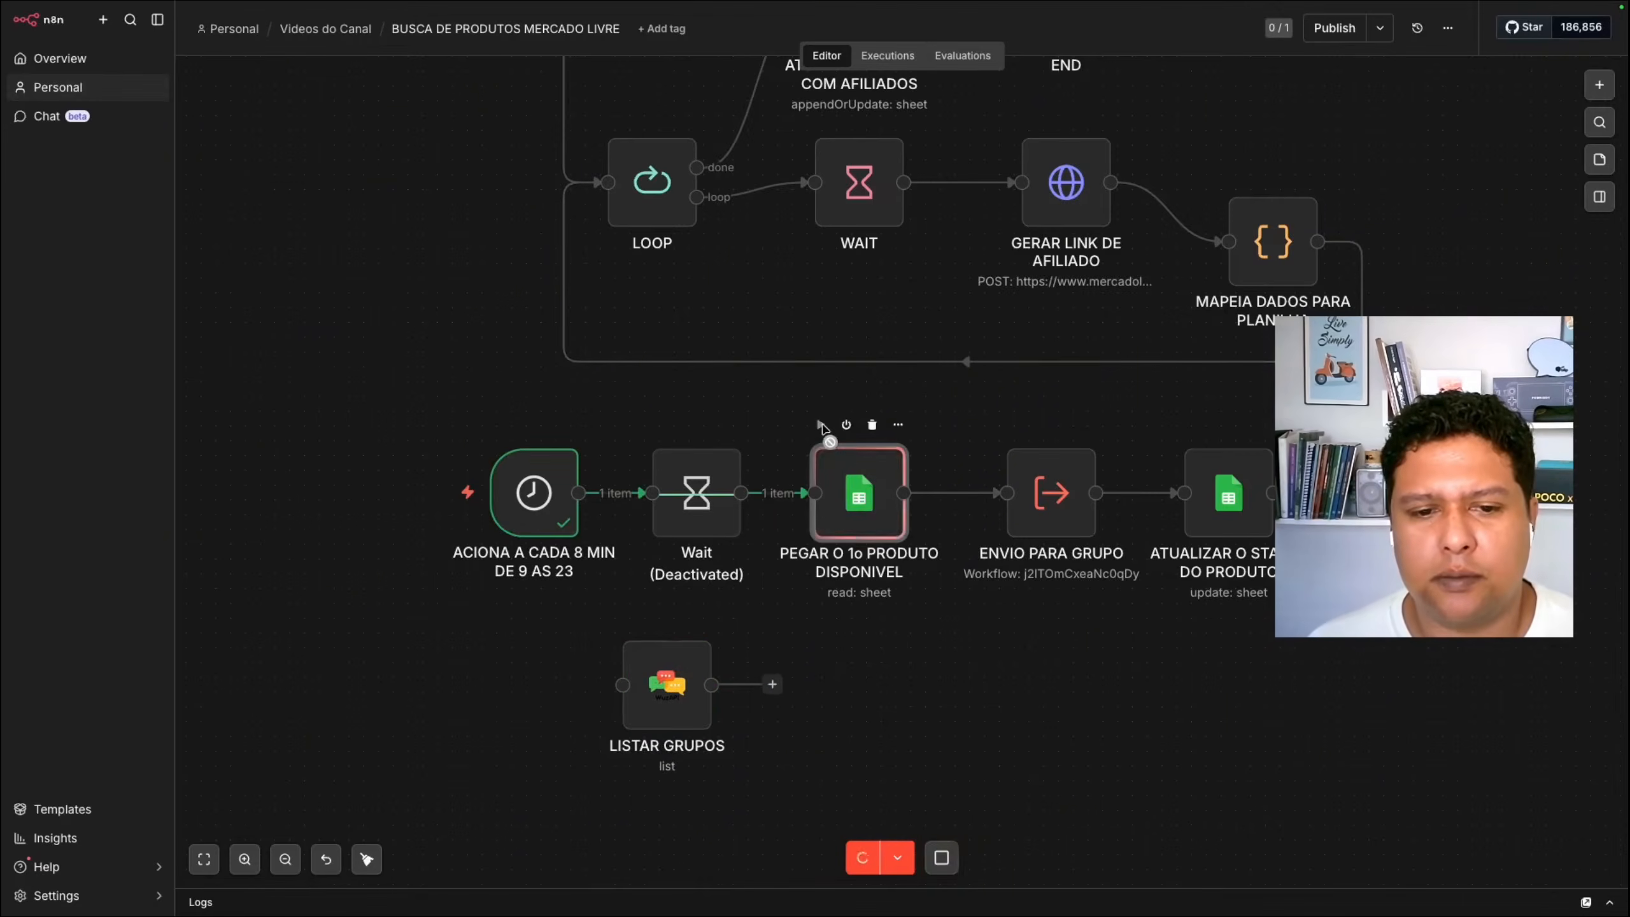
# Step: Check the product row fetched by PEGAR O 1o PRODUTO DISPONIVEL and execute the ENVIO PARA GRUPO node
pyautogui.doubleClick(871, 480)
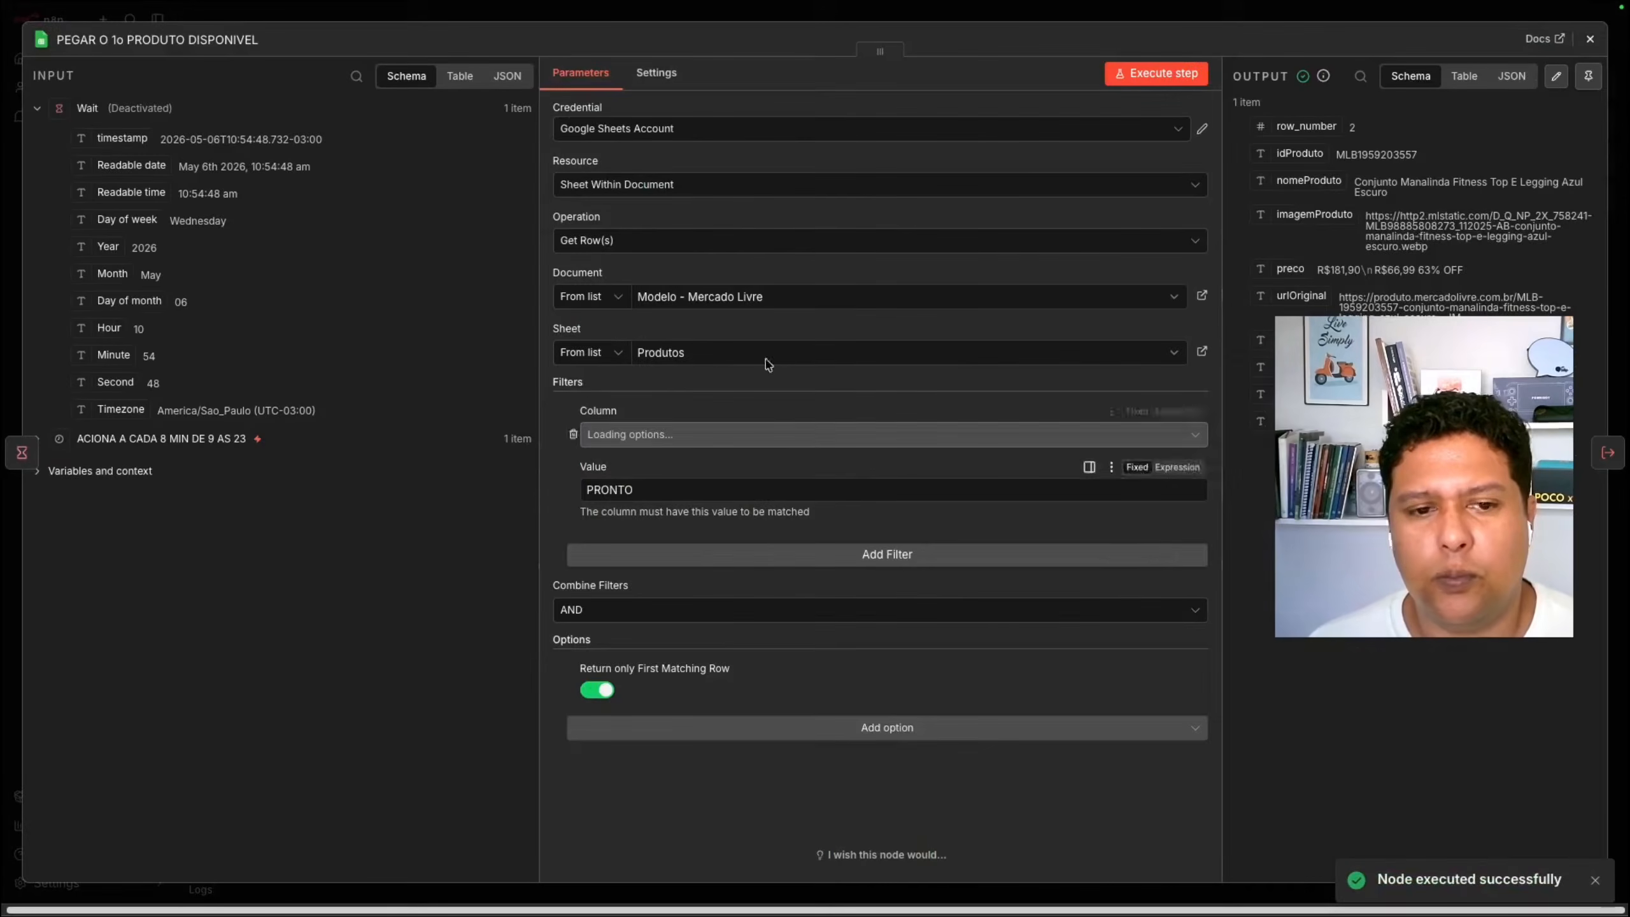
pyautogui.click(1589, 39)
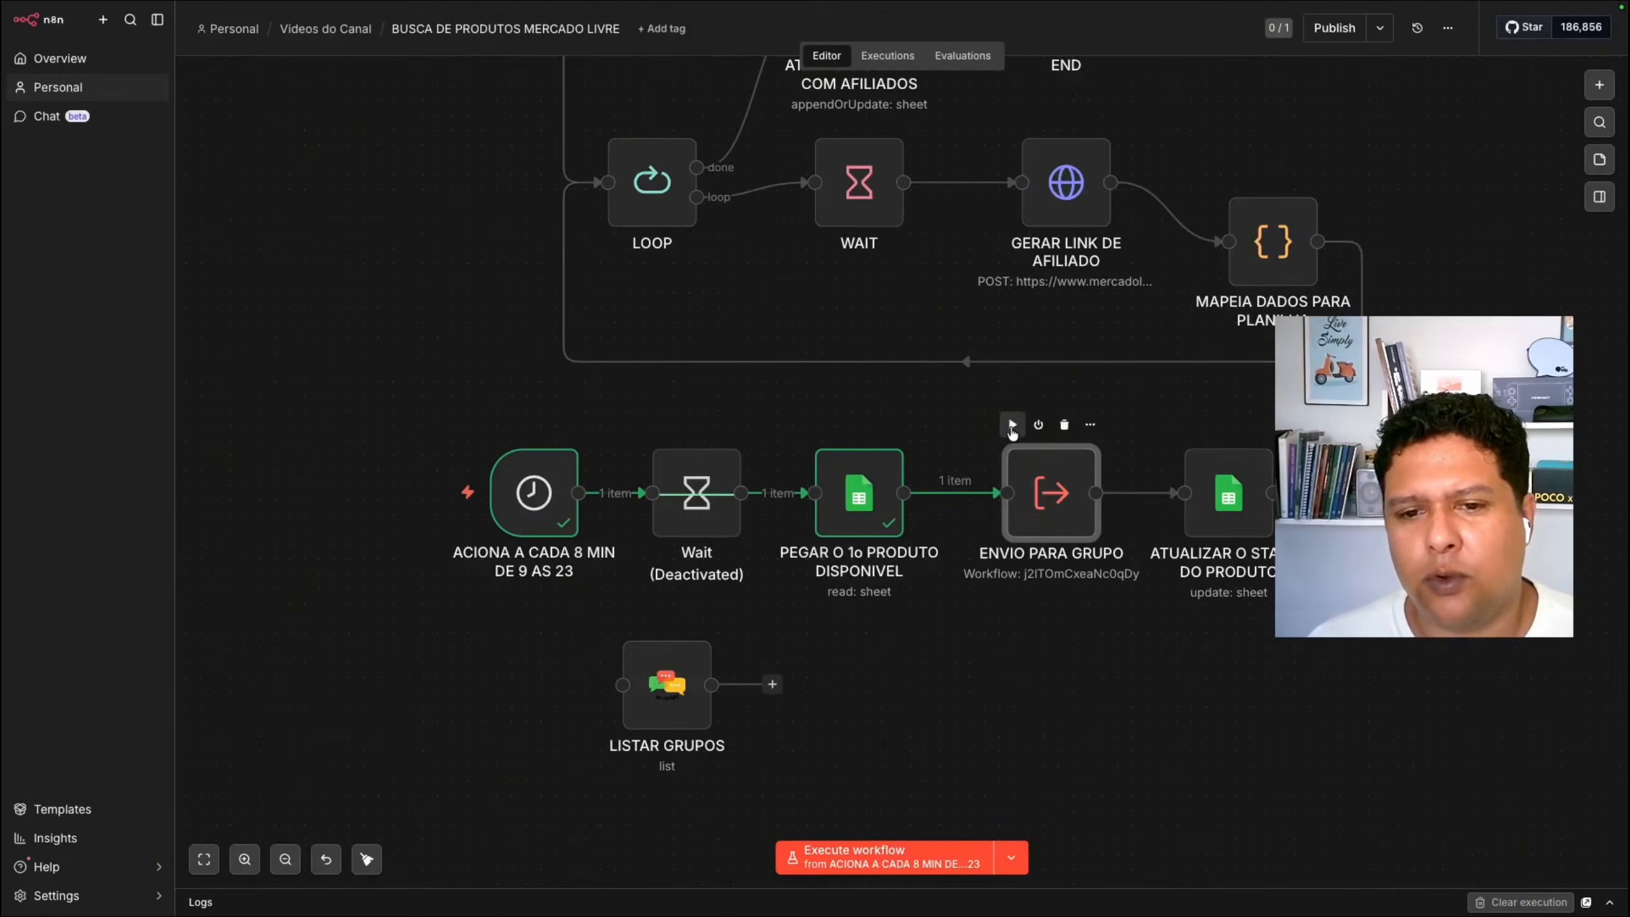
pyautogui.click(1012, 427)
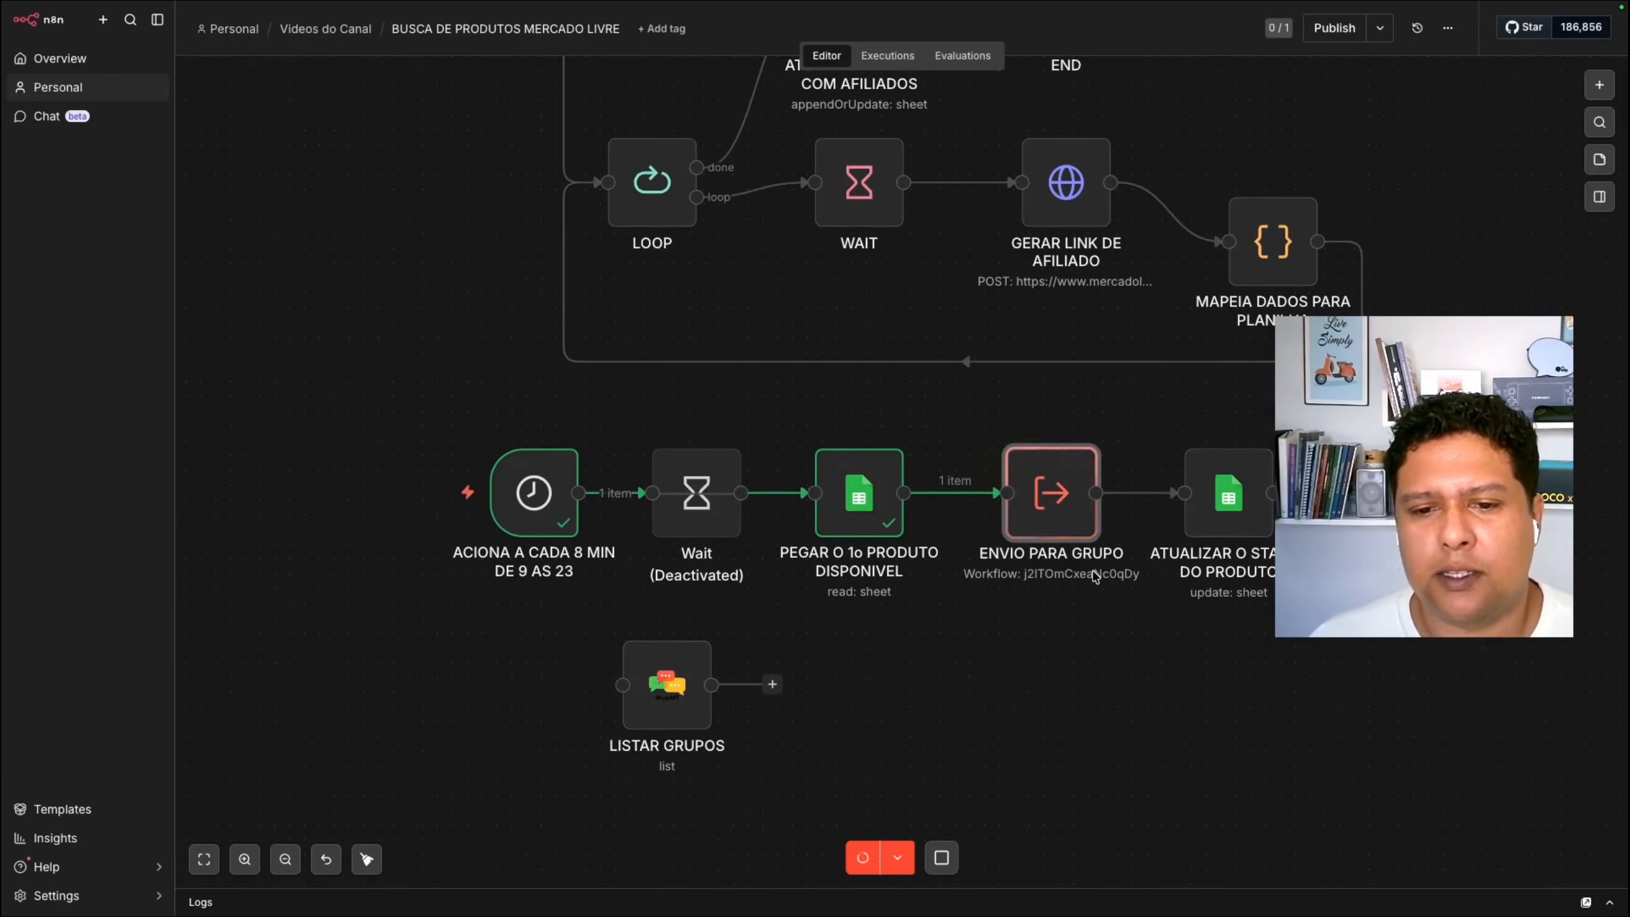
# Step: Open the sub-execution of ENVIO PARA GRUPO and review the prompt and output of its CRIA UM TITULO CRIATIVO node
pyautogui.doubleClick(1057, 503)
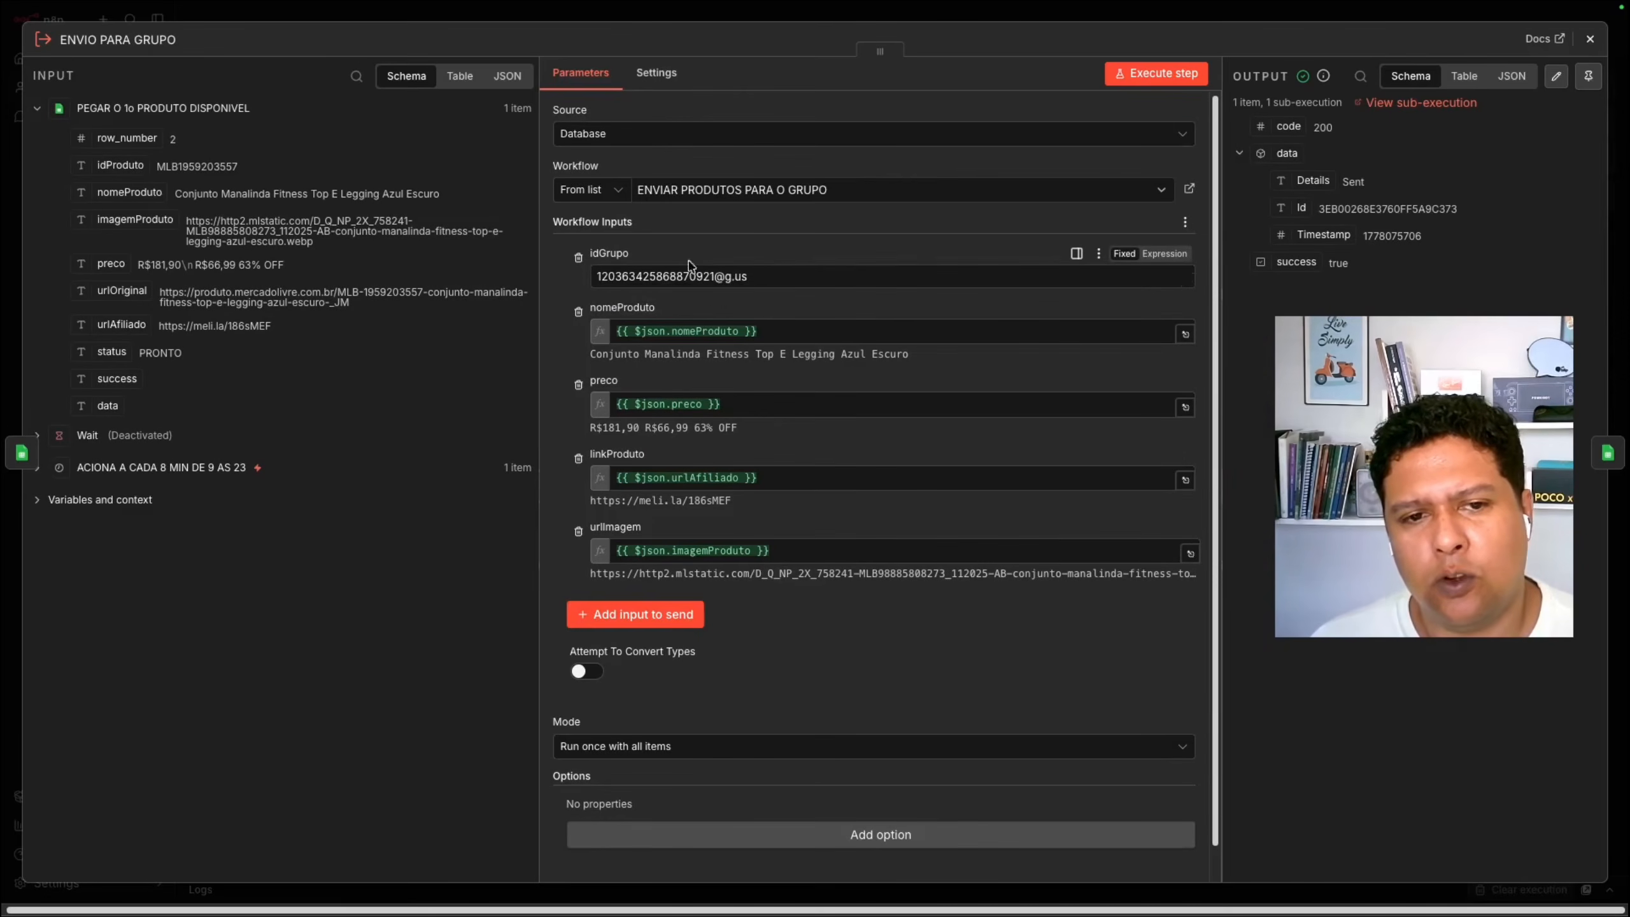
pyautogui.click(1418, 104)
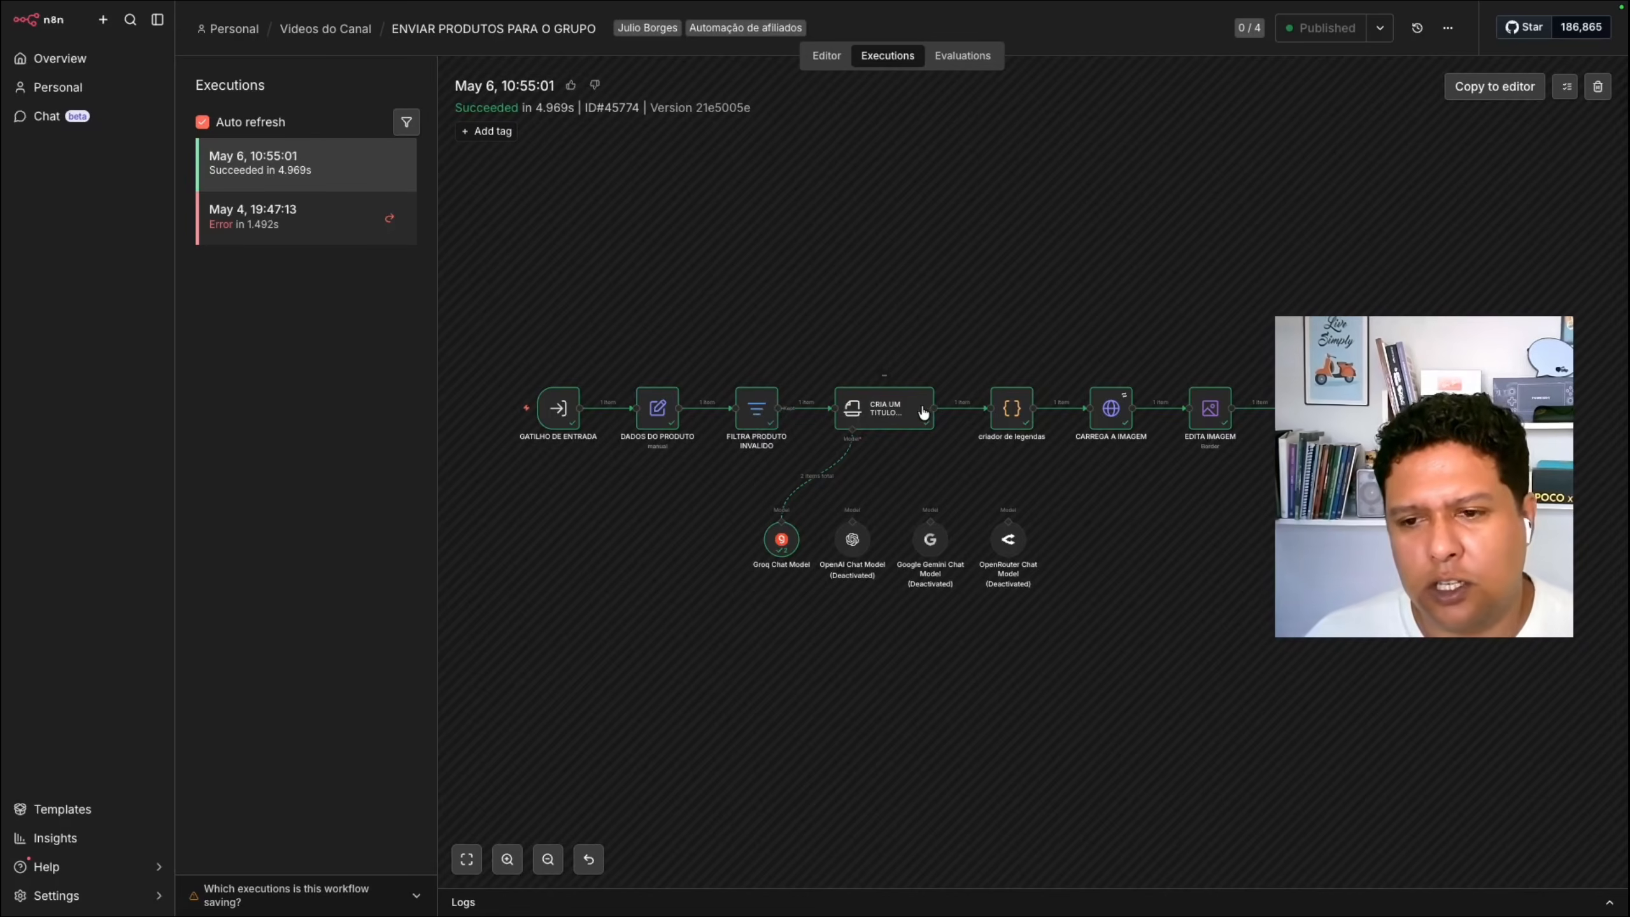
pyautogui.doubleClick(896, 411)
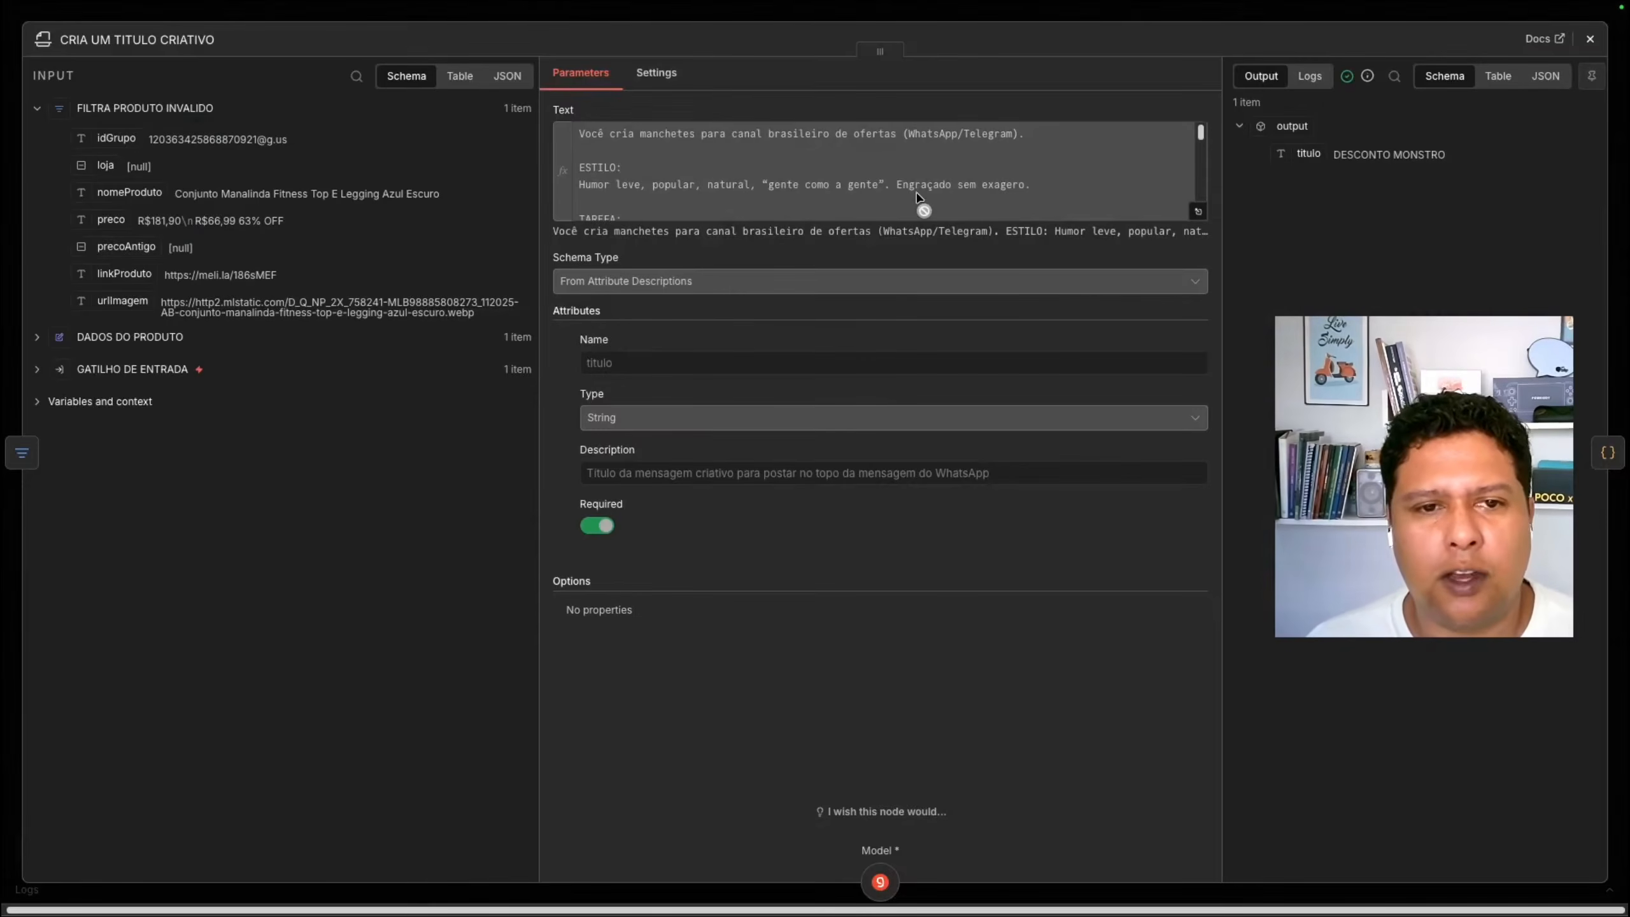
pyautogui.scroll(-1, 681, 153)
pyautogui.scroll(-6, 681, 153)
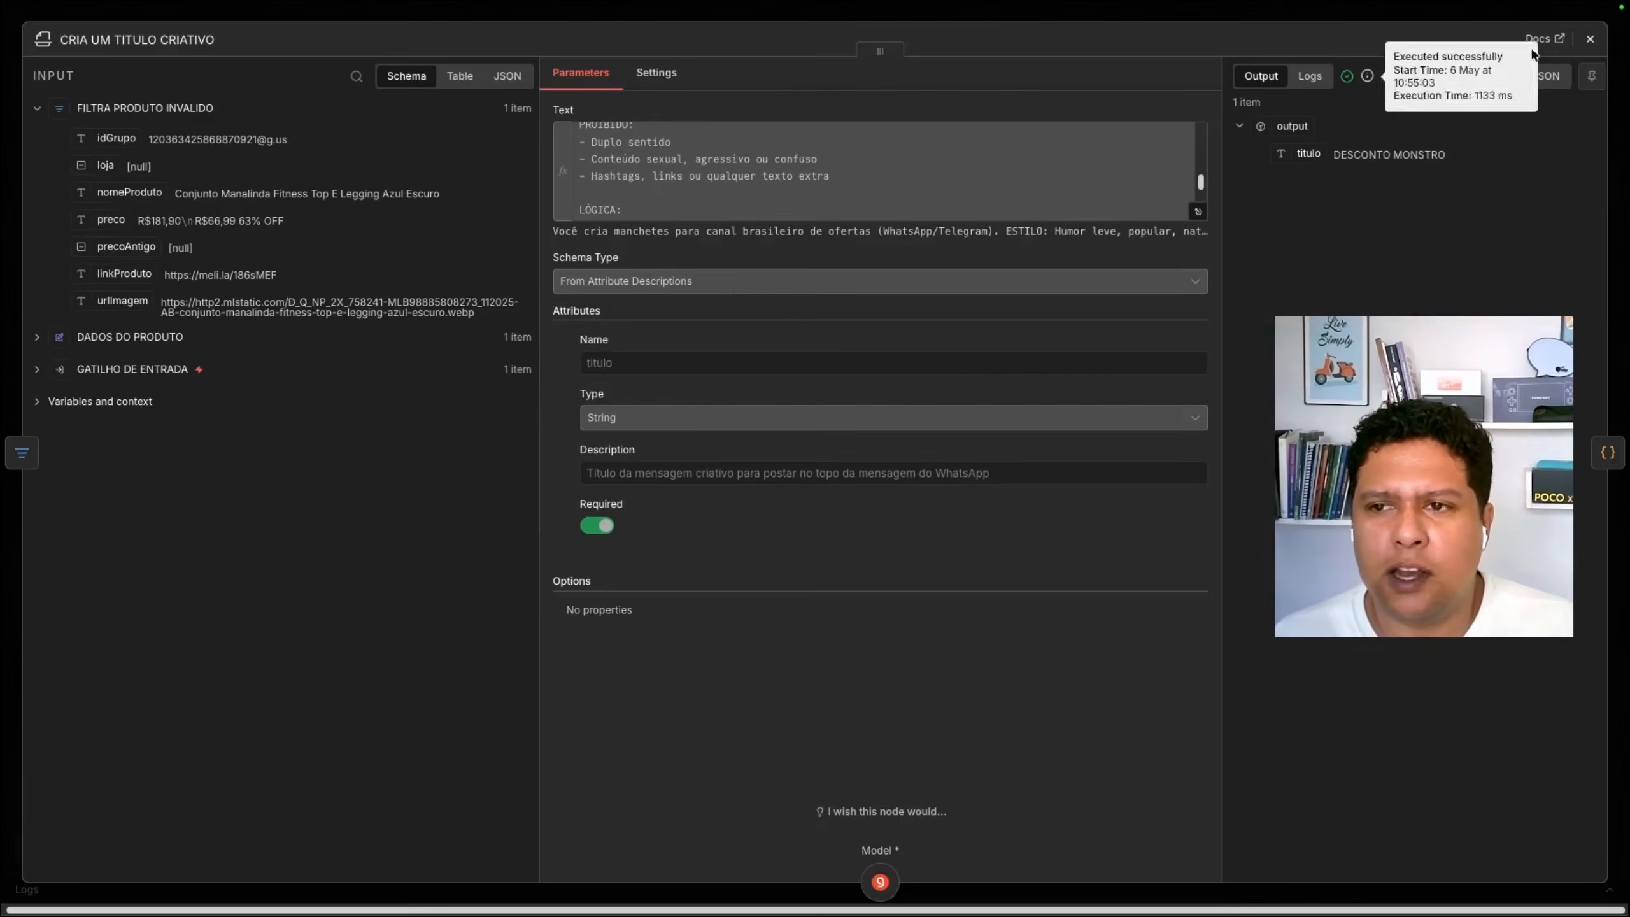
pyautogui.click(1589, 39)
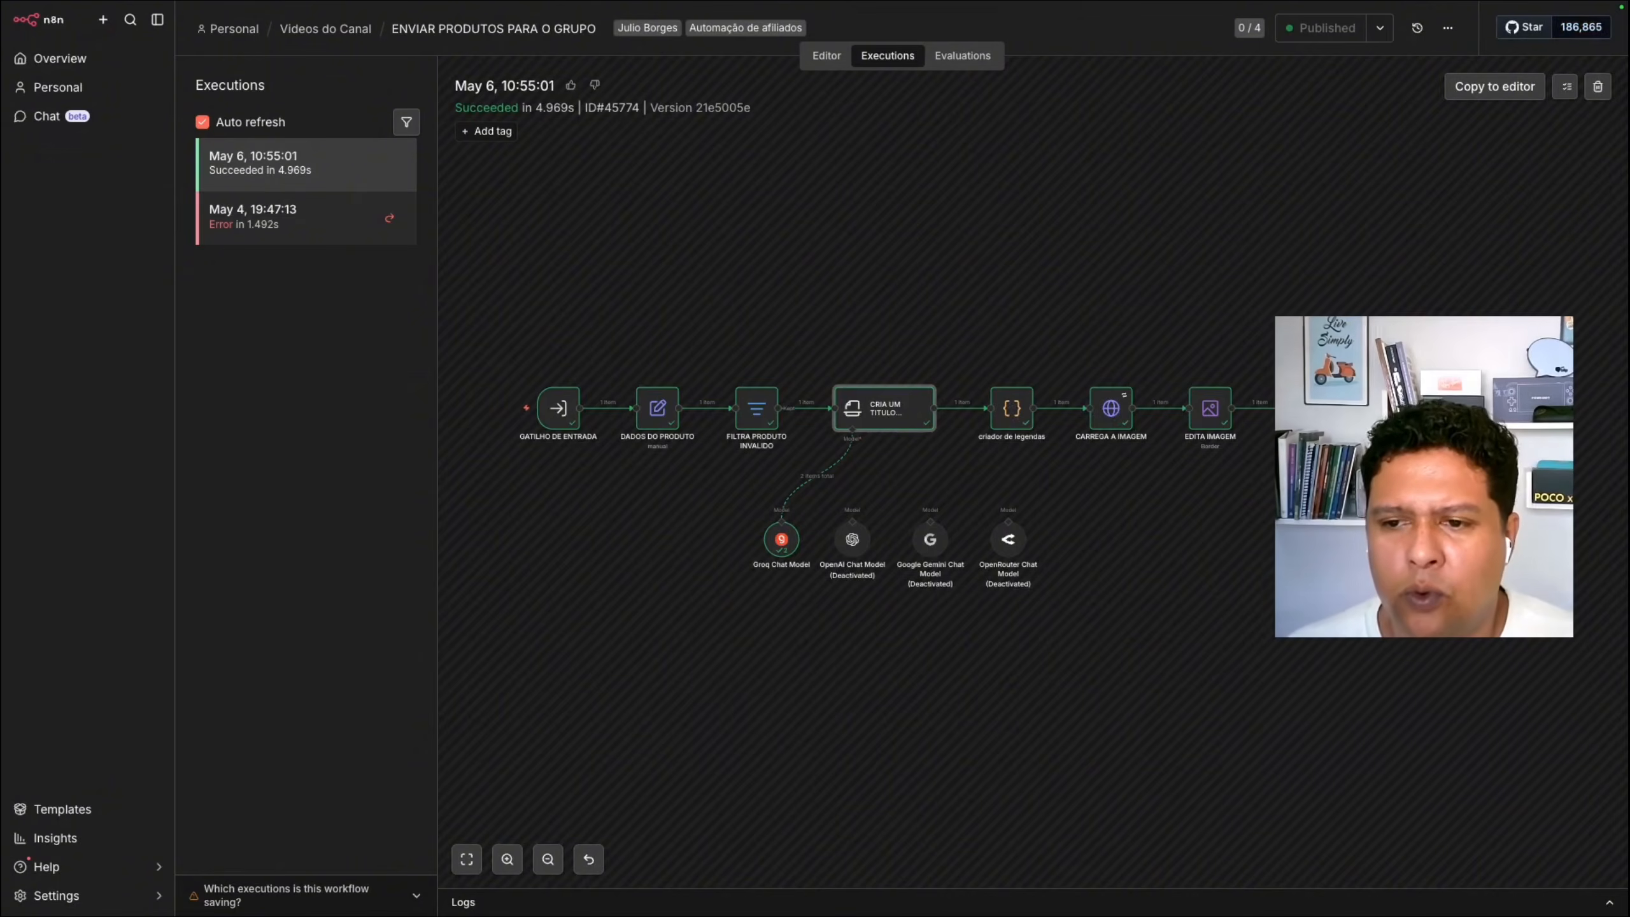
# Step: Switch to WhatsApp Business, check the product message in the receiving offers group, and open its meli.la affiliate link
pyautogui.moveTo(1556, 7)
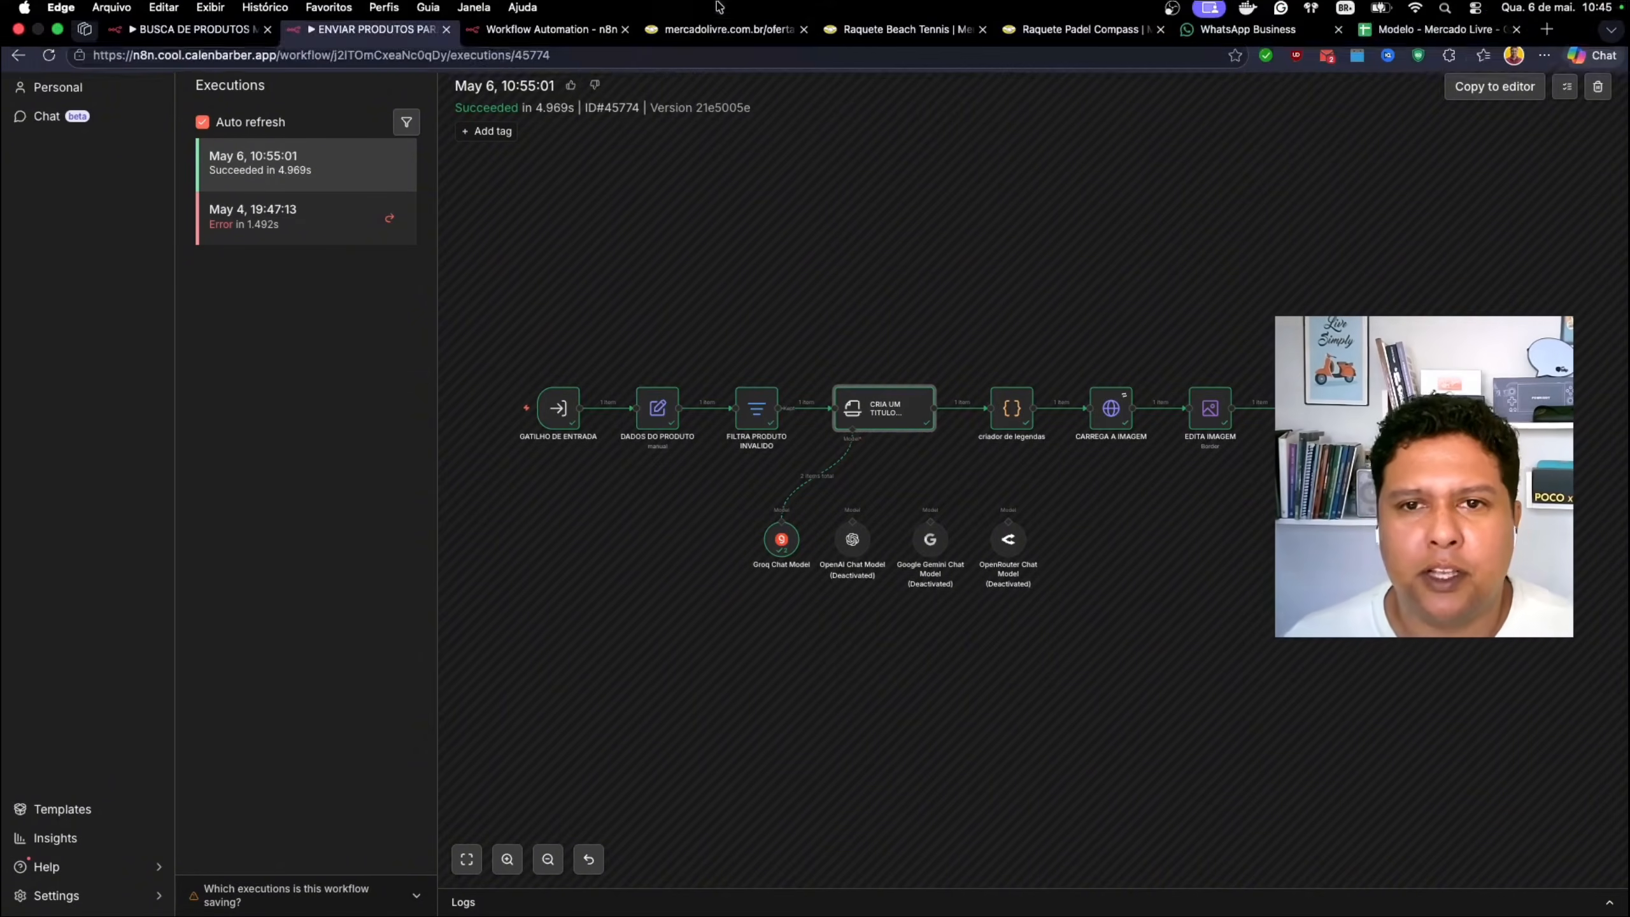
pyautogui.click(1247, 44)
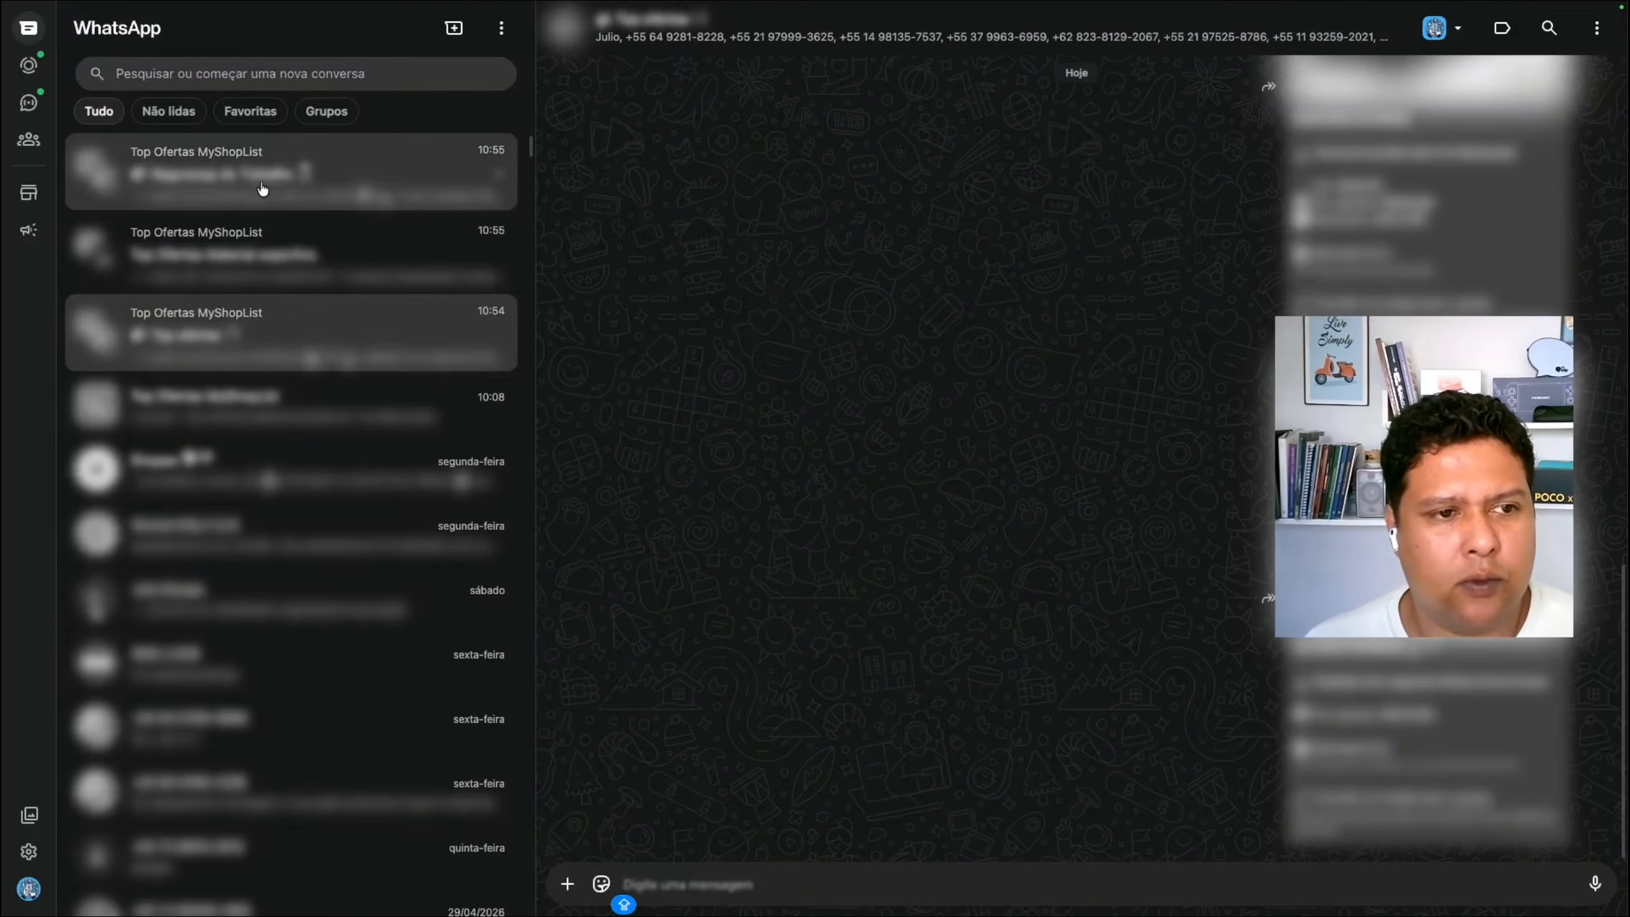
pyautogui.click(264, 263)
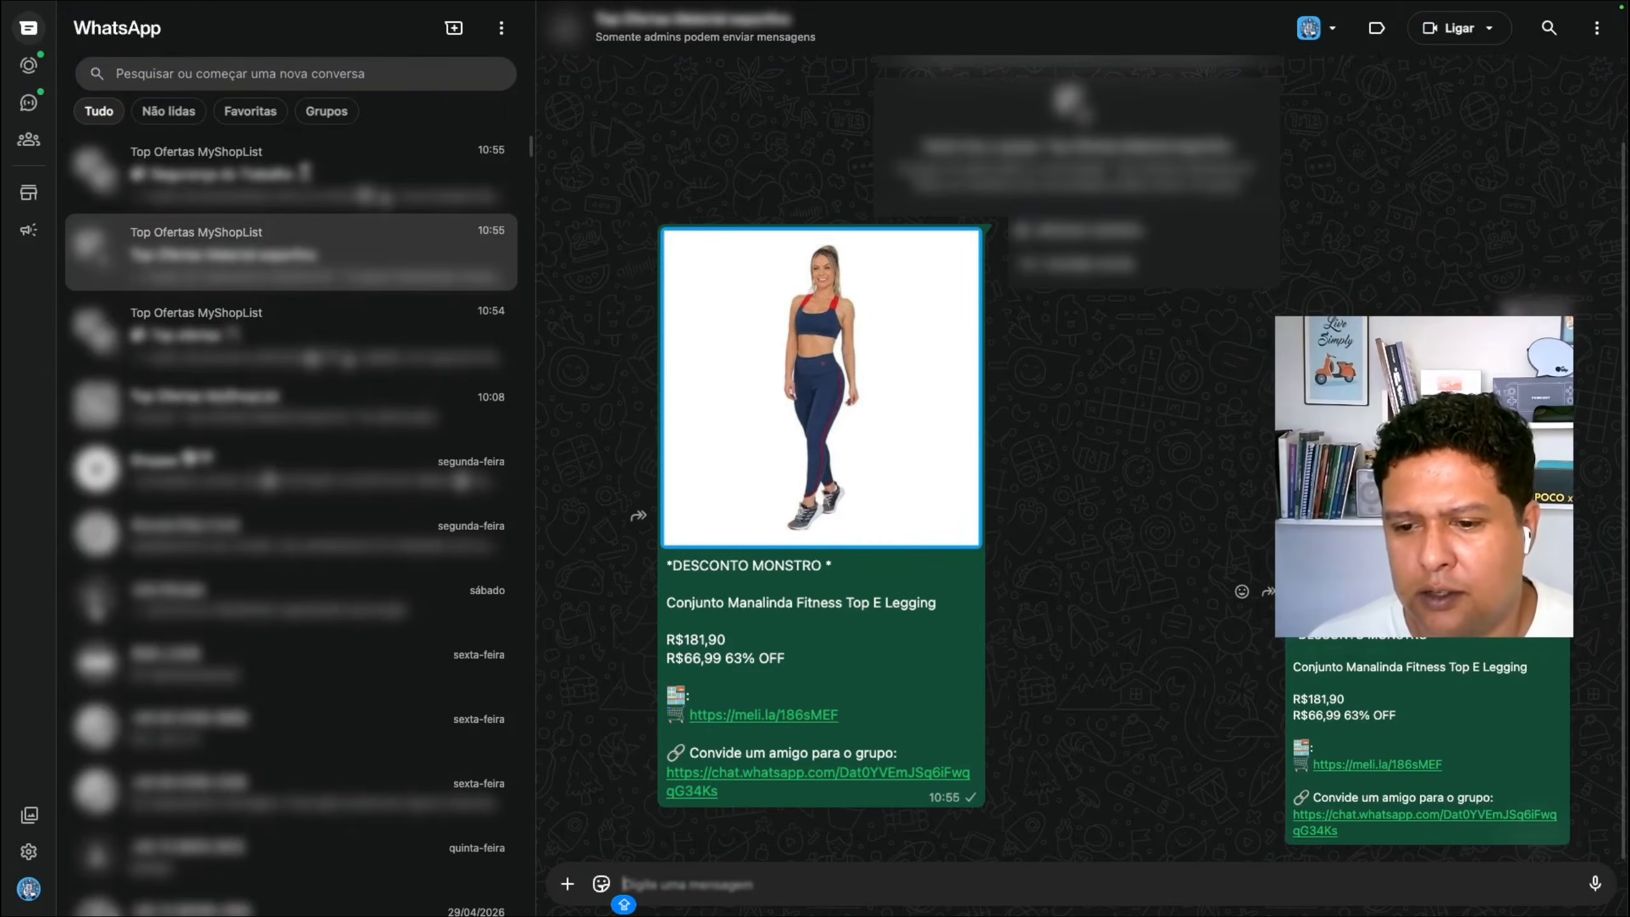
pyautogui.click(1394, 764)
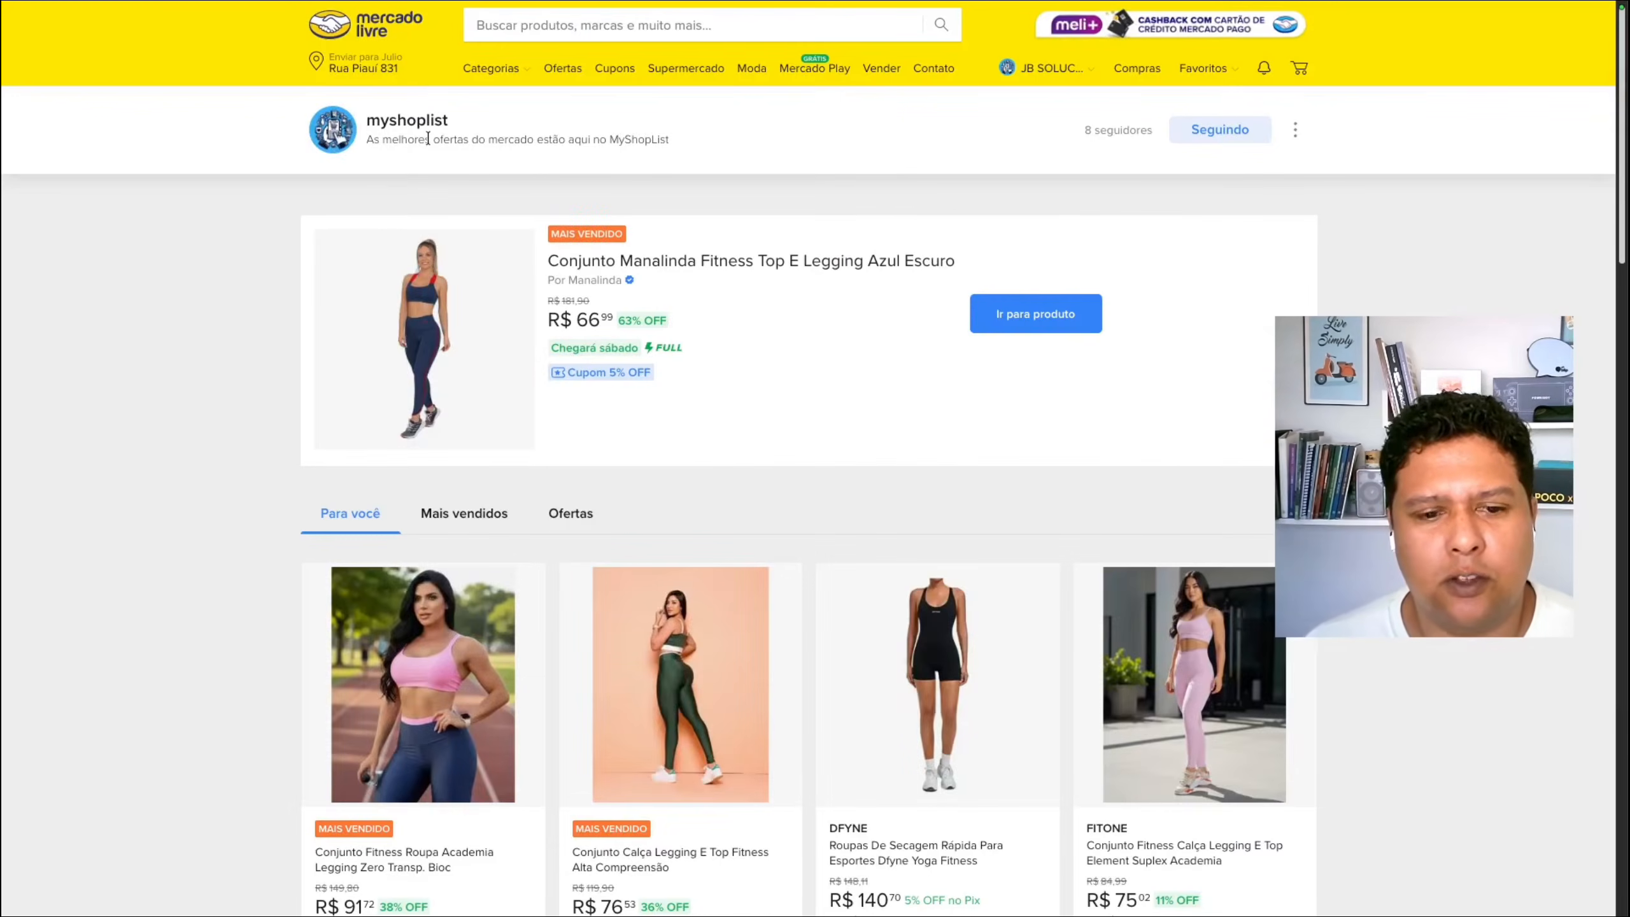
# Step: Return to the BUSCA DE PRODUTOS MERCADO LIVRE workflow in n8n, close the ENVIO PARA GRUPO details and look over the complete workflow
pyautogui.moveTo(473, 6)
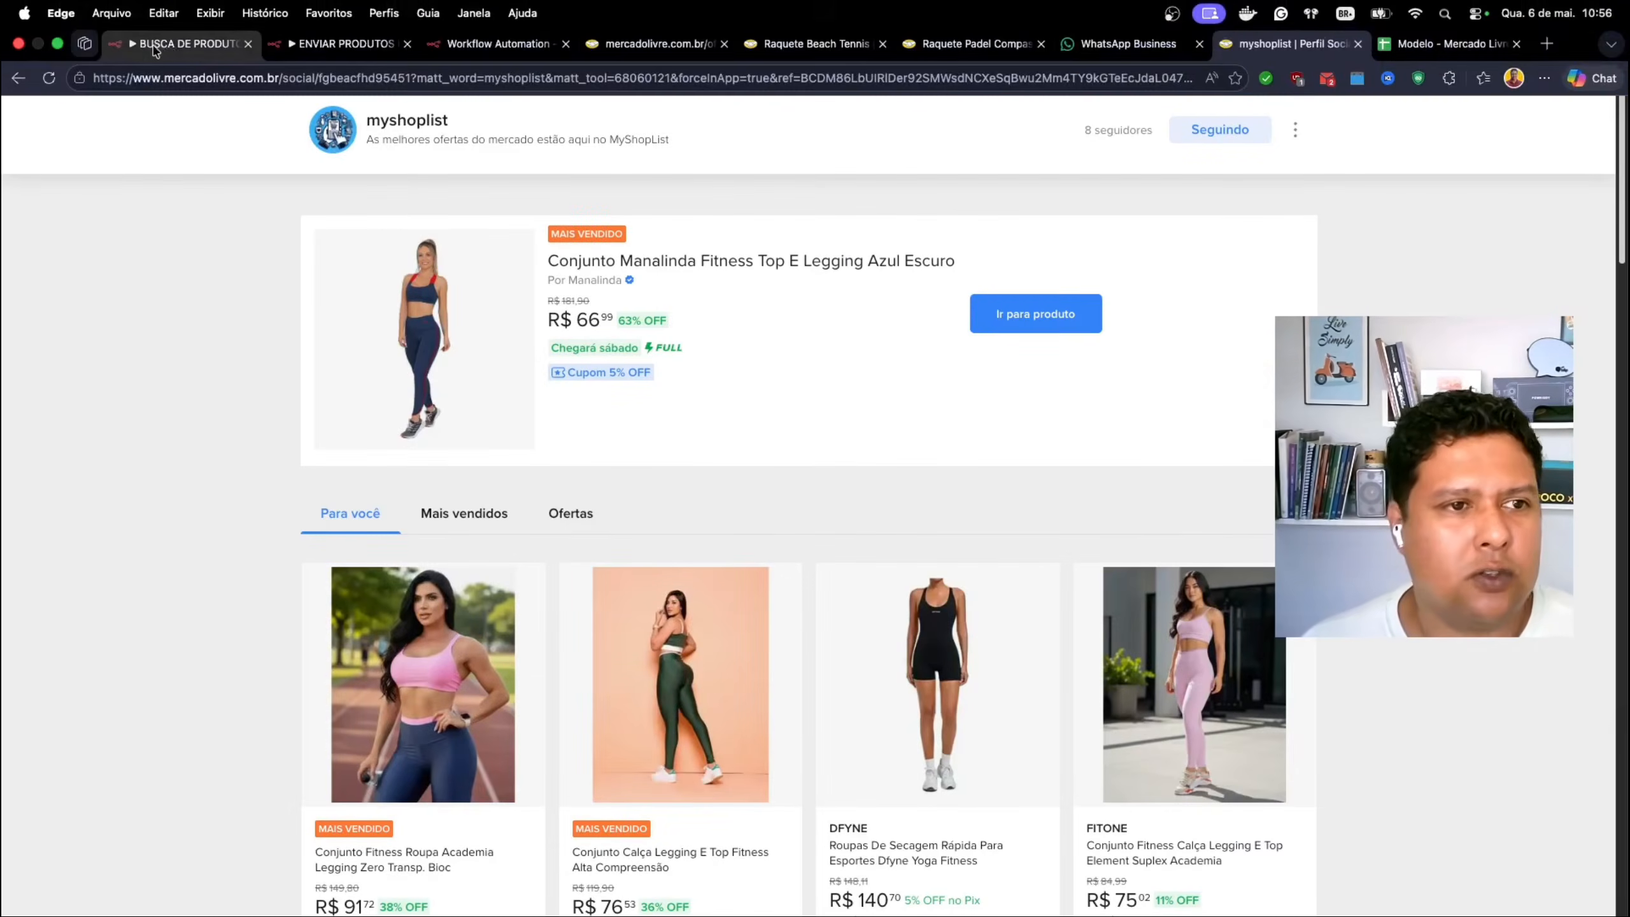
pyautogui.click(186, 31)
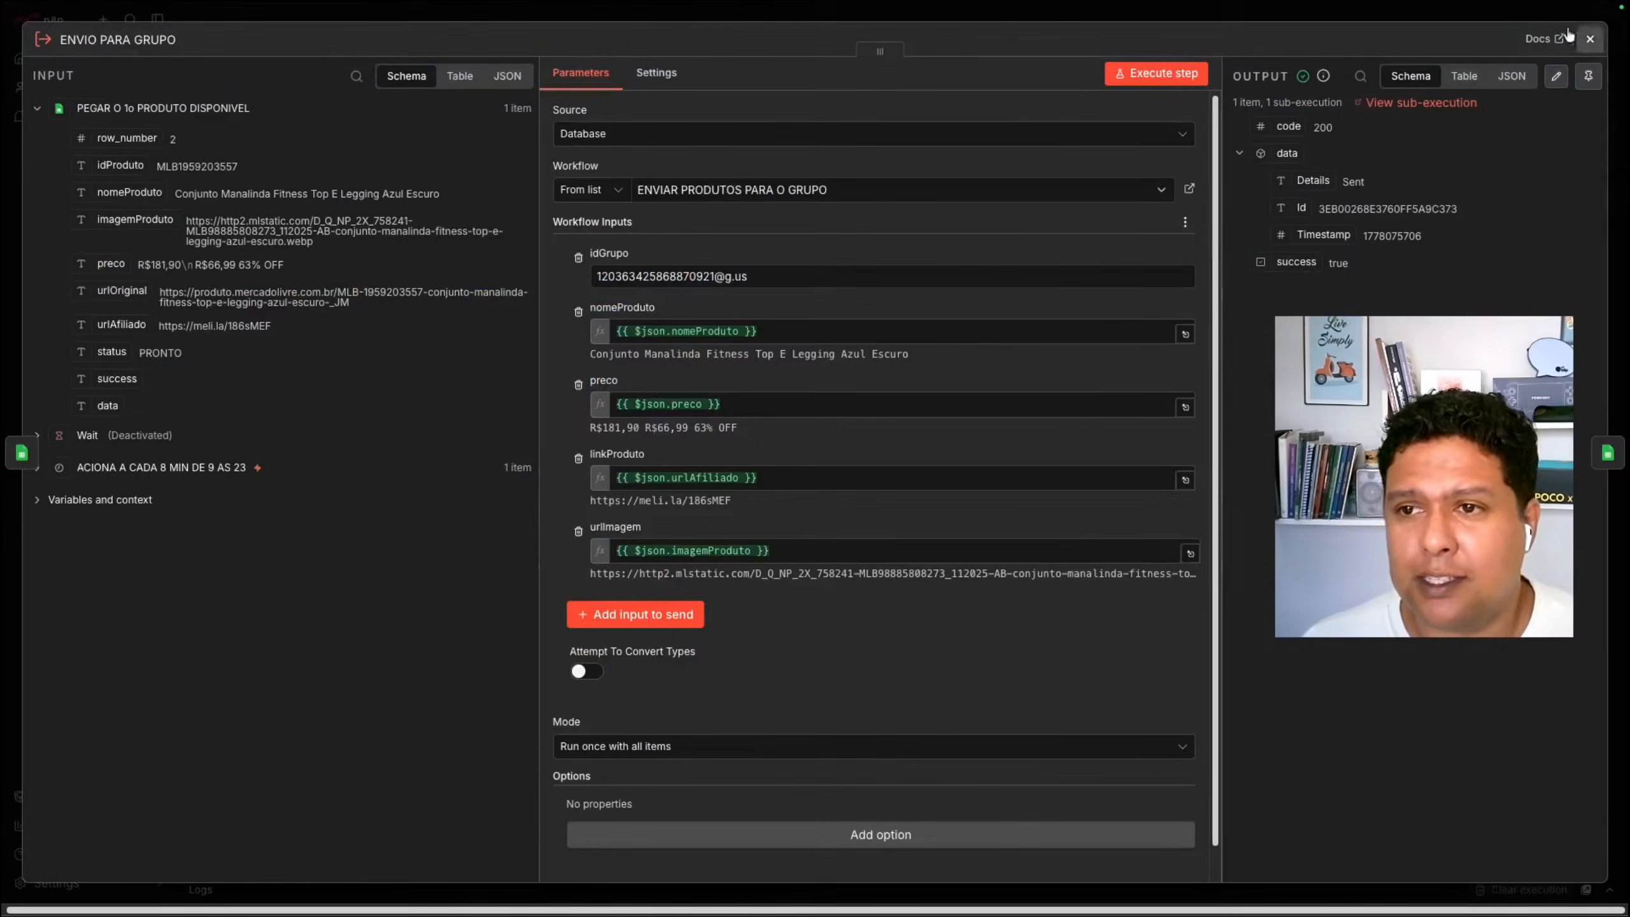
pyautogui.click(1592, 36)
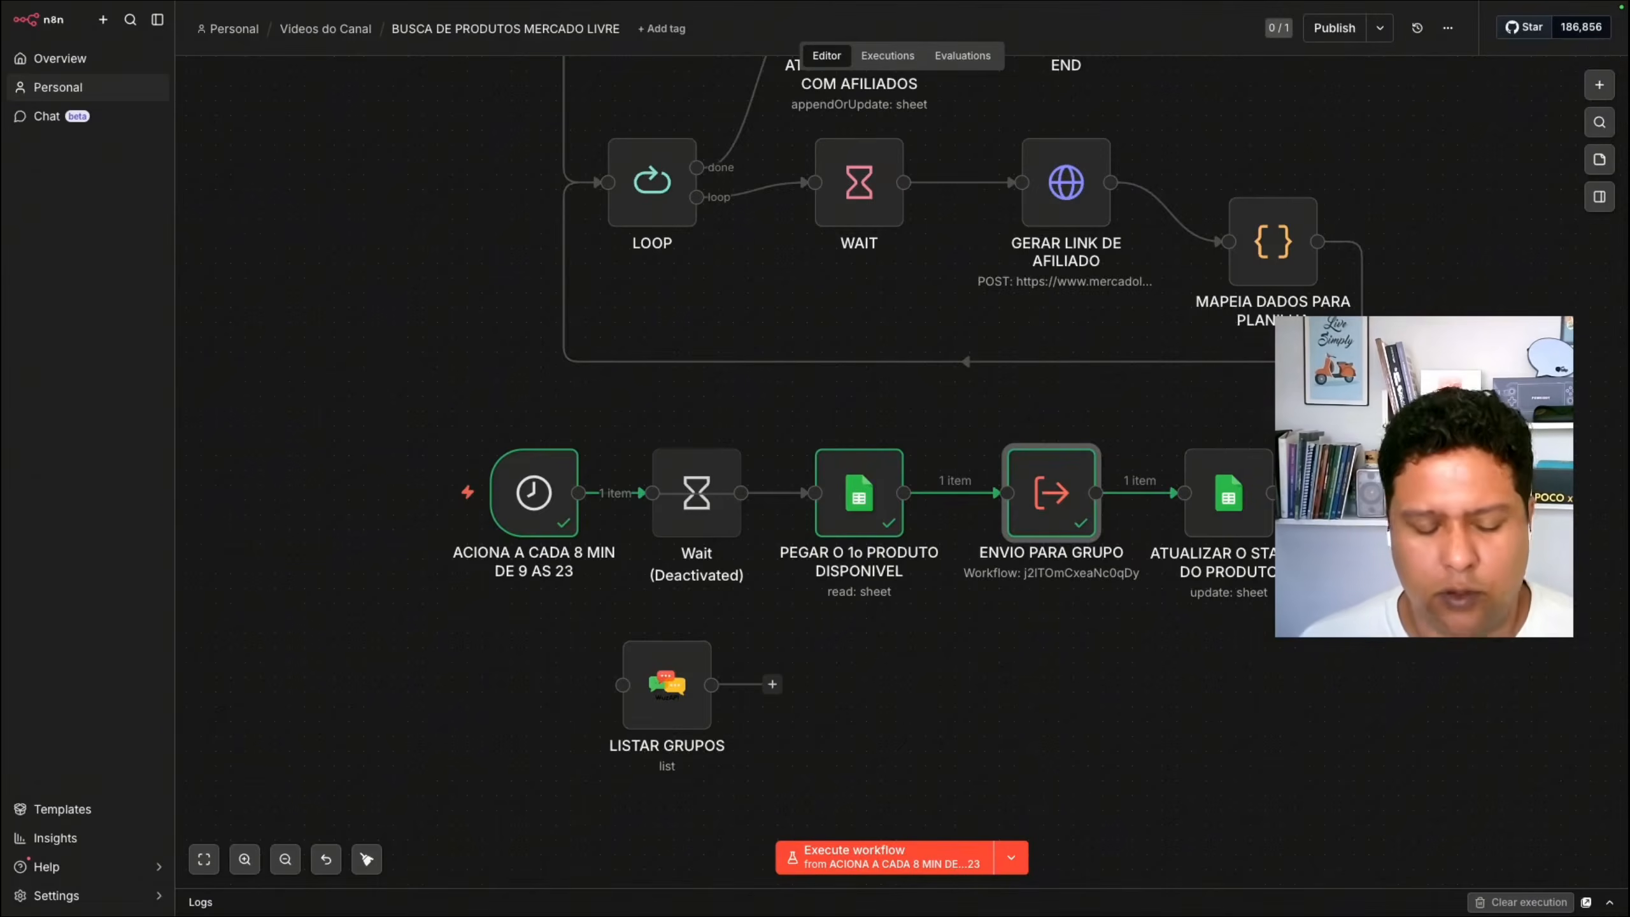
pyautogui.scroll(-4, 1386, 240)
pyautogui.moveTo(1386, 240); pyautogui.dragTo(1171, 489)
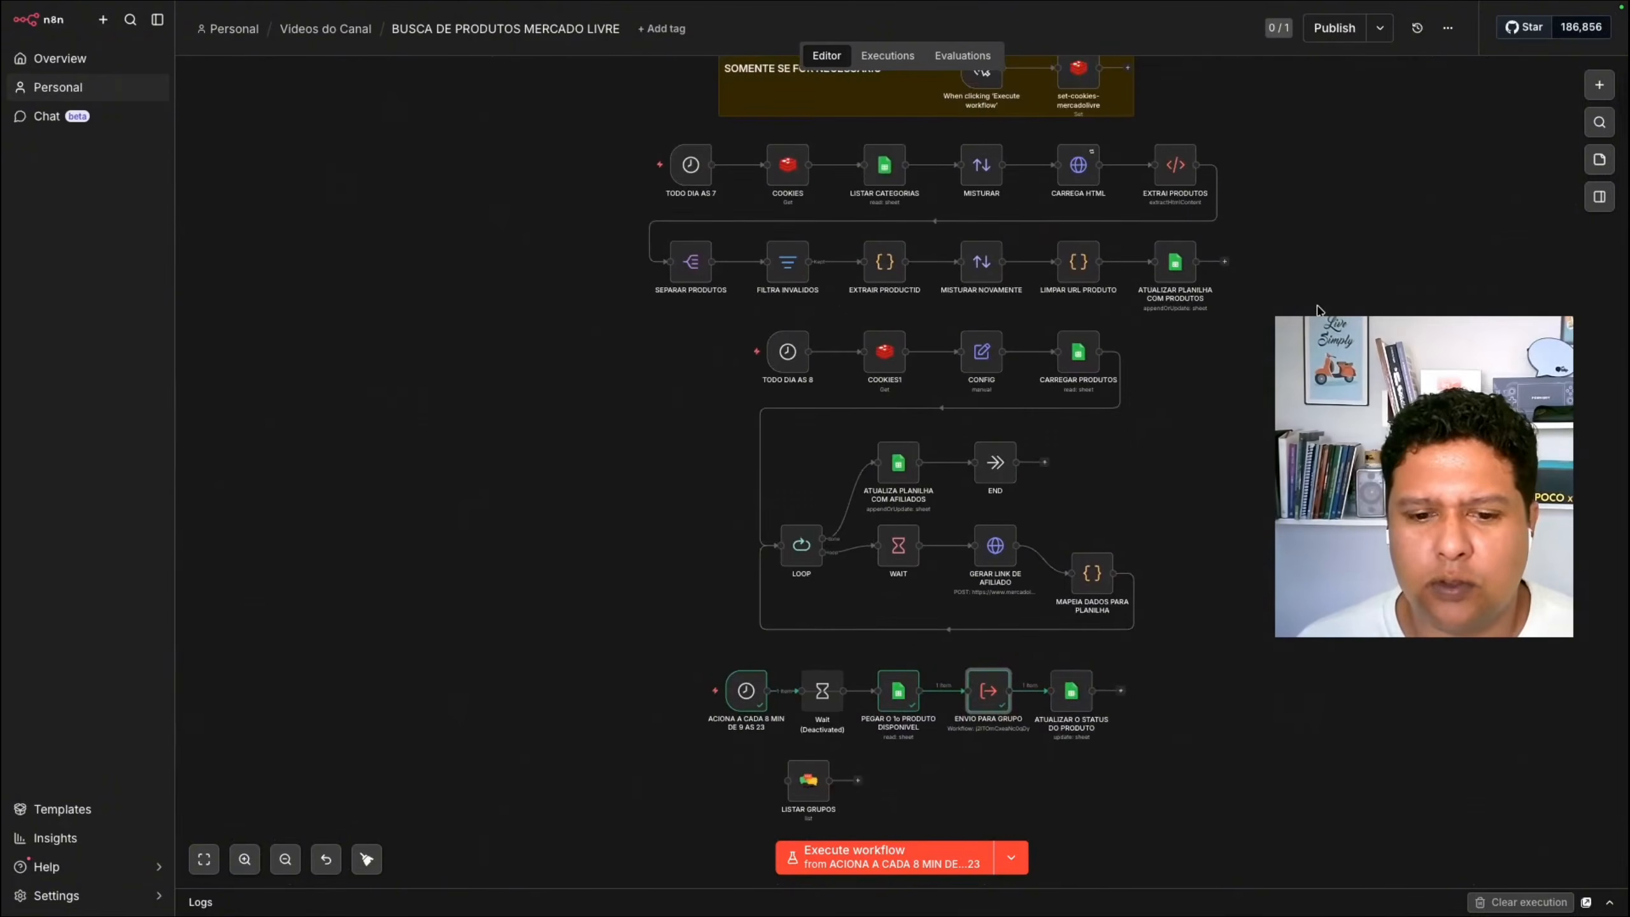